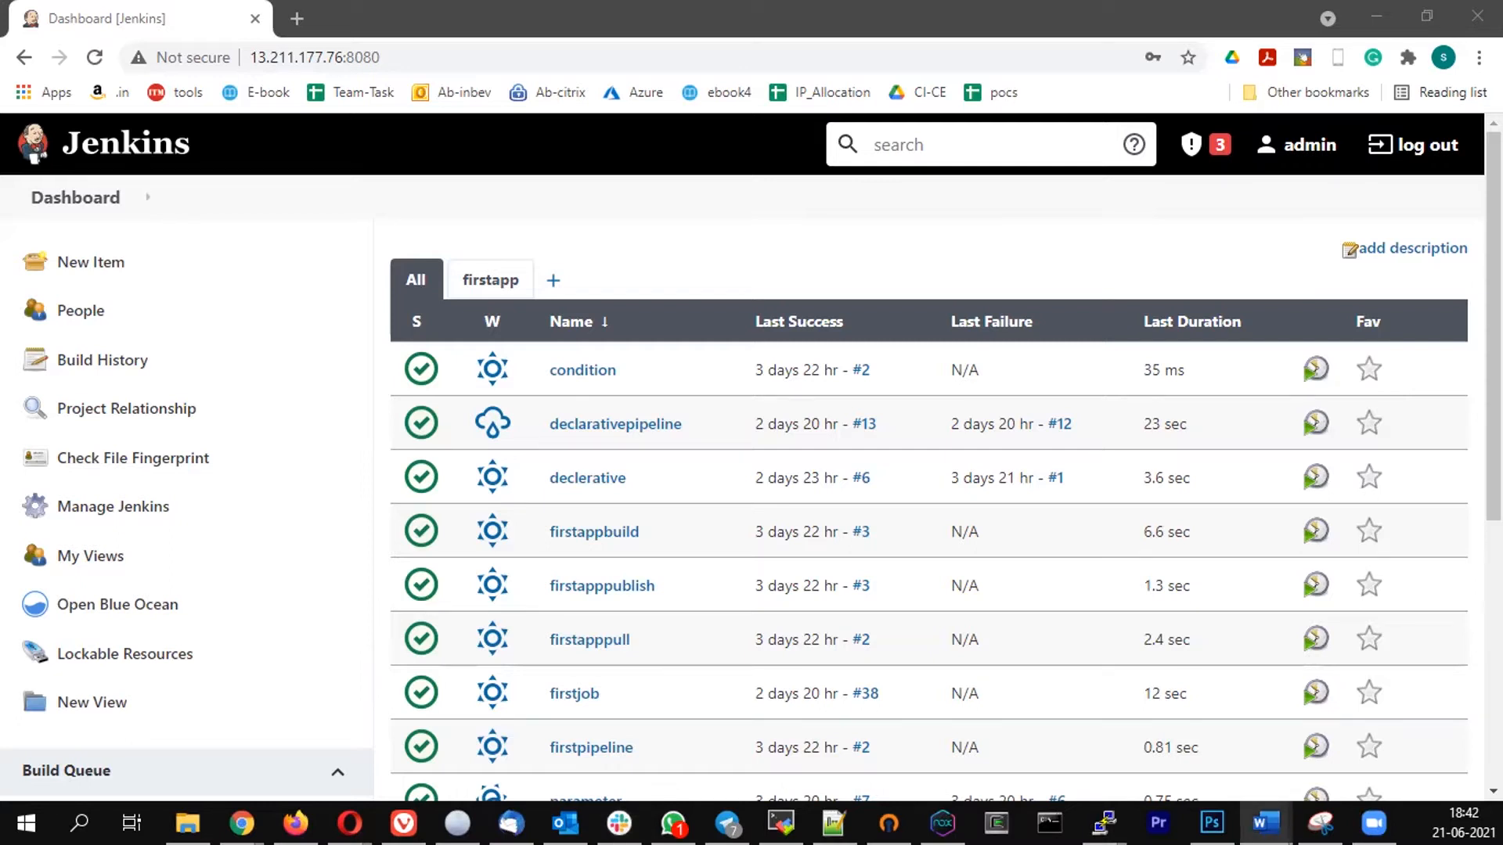
- Create a new Pipeline item named mail
left_click(97, 270)
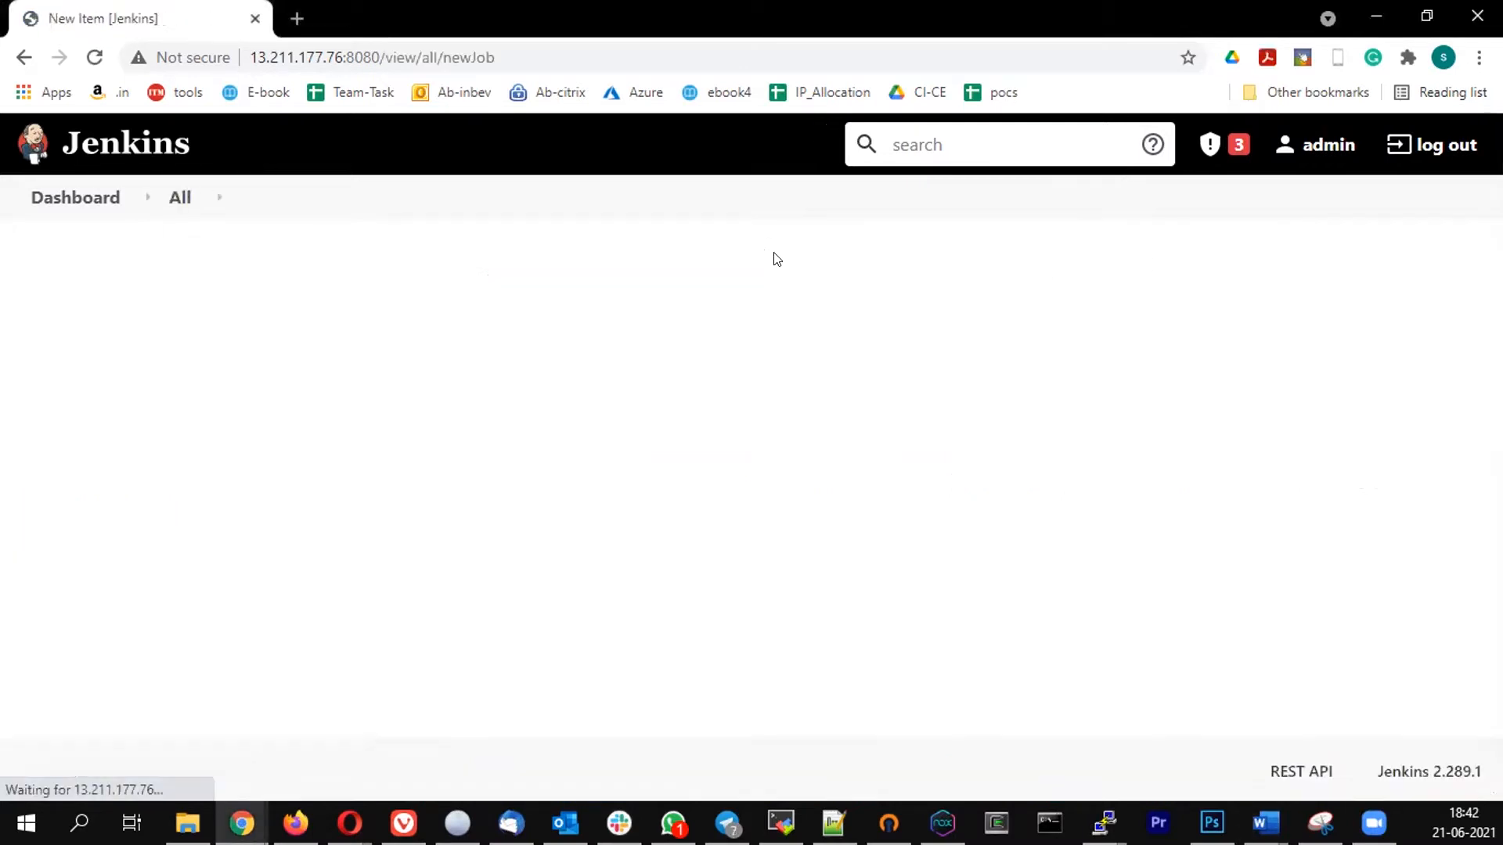
scroll(507, 302, "down", 3)
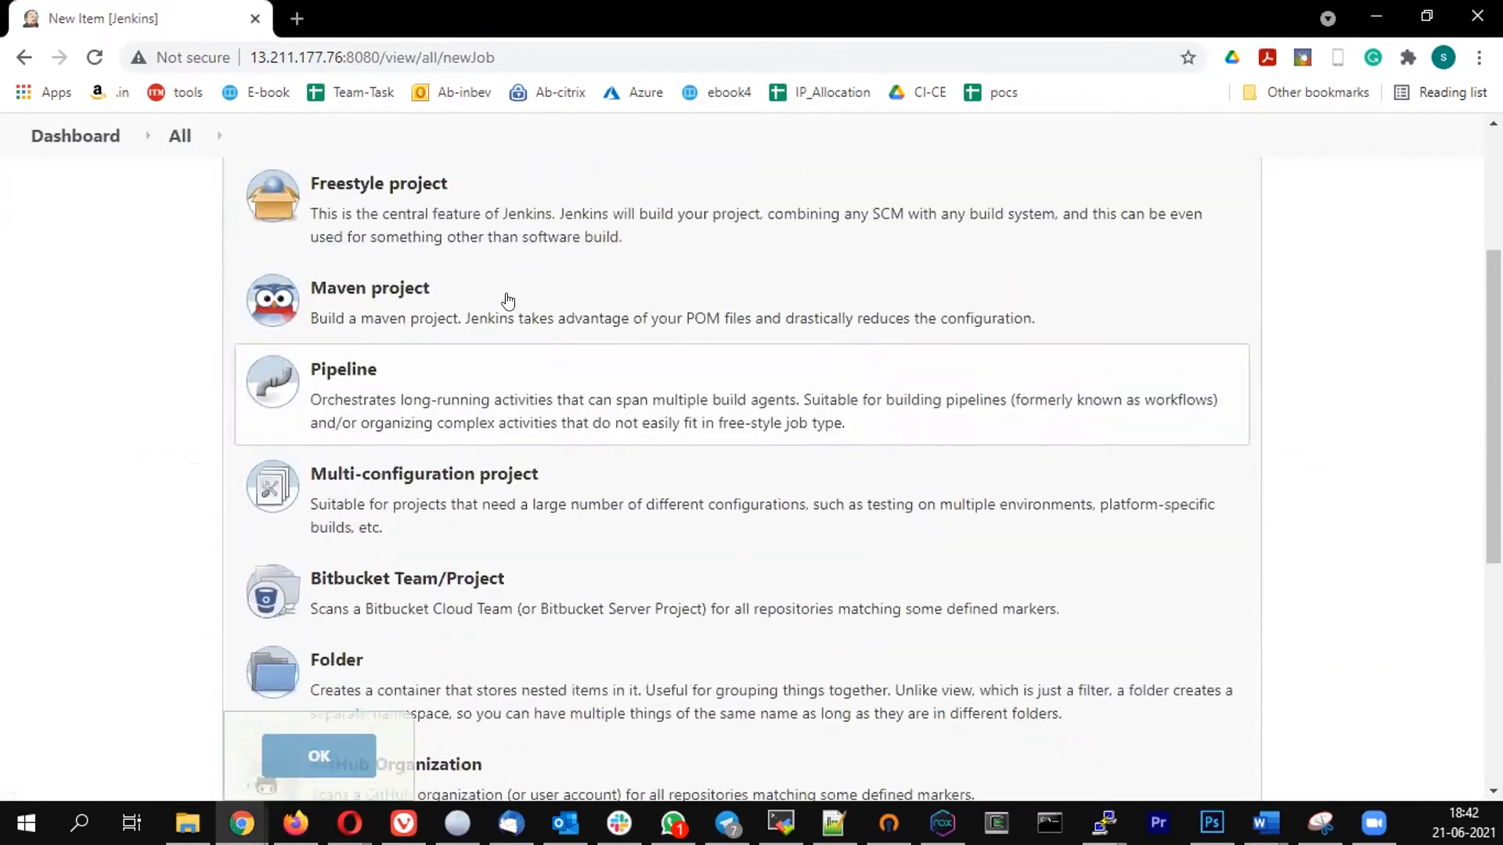
scroll(379, 292, "up", 3)
left_click(313, 333)
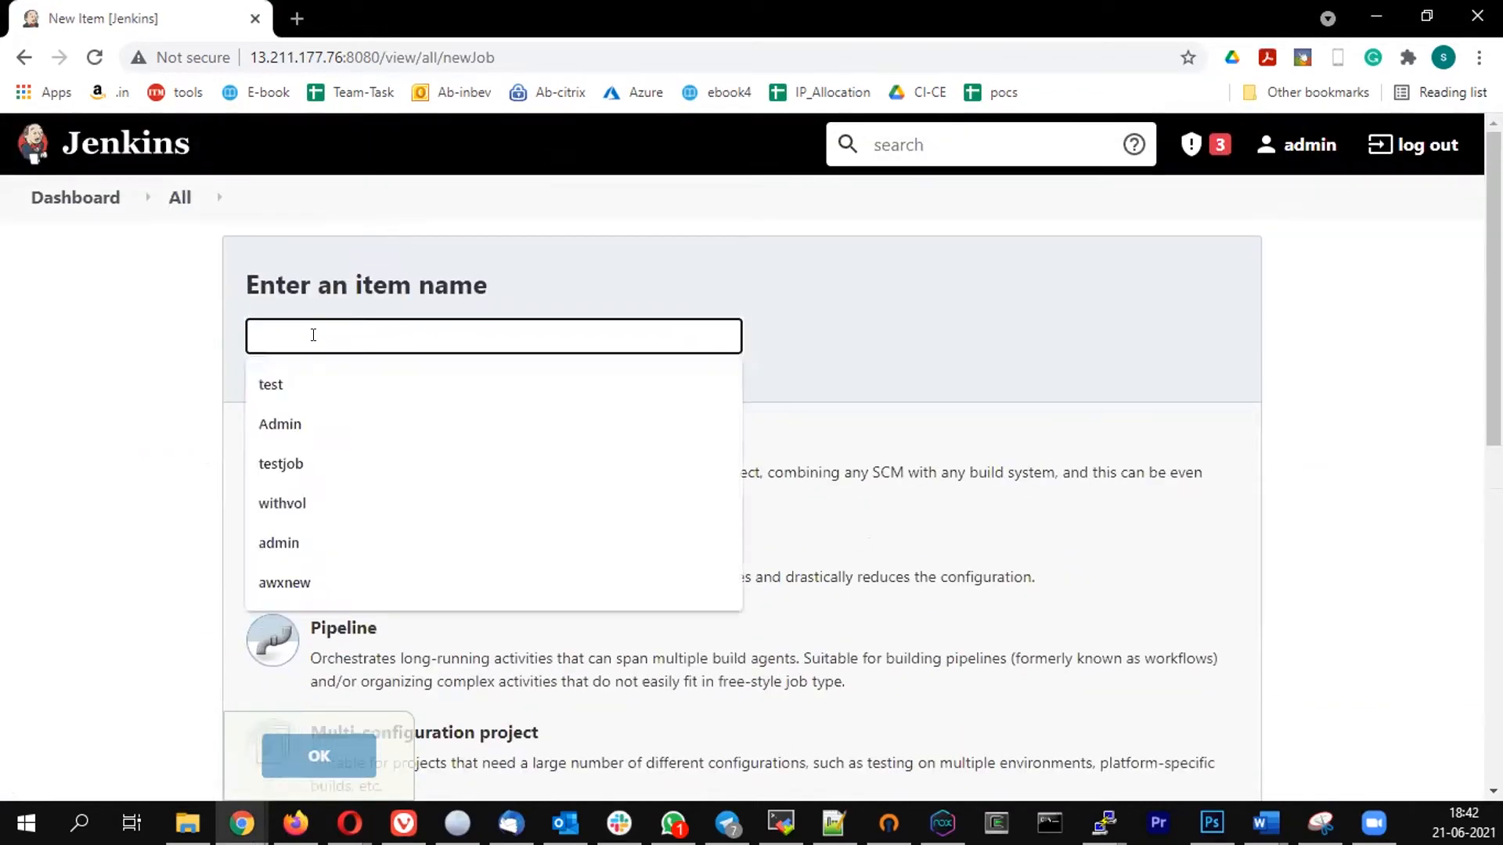
type("mail")
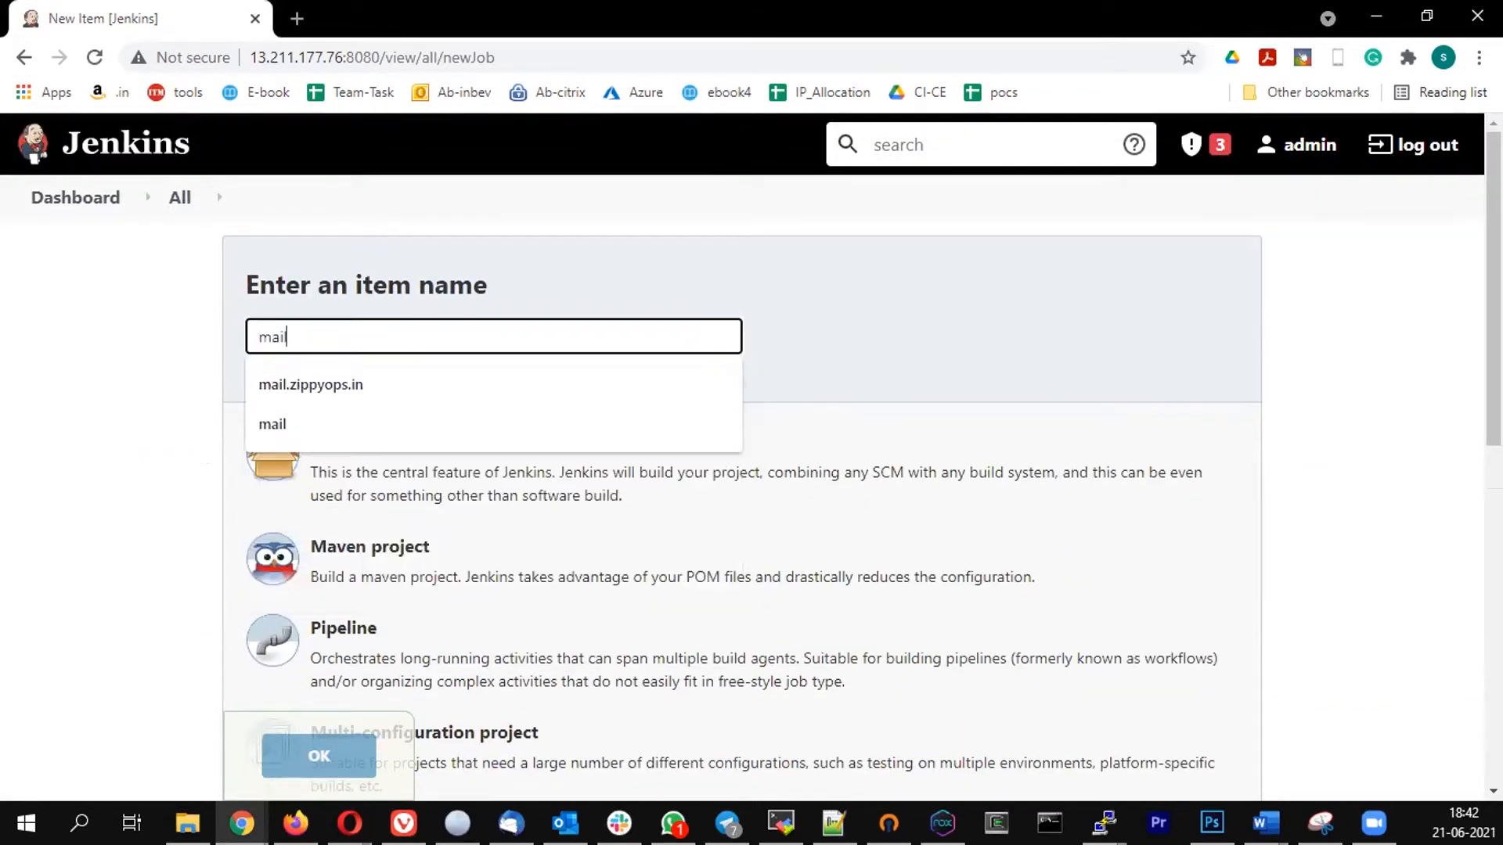
left_click(57, 338)
scroll(447, 490, "down", 2)
left_click(365, 529)
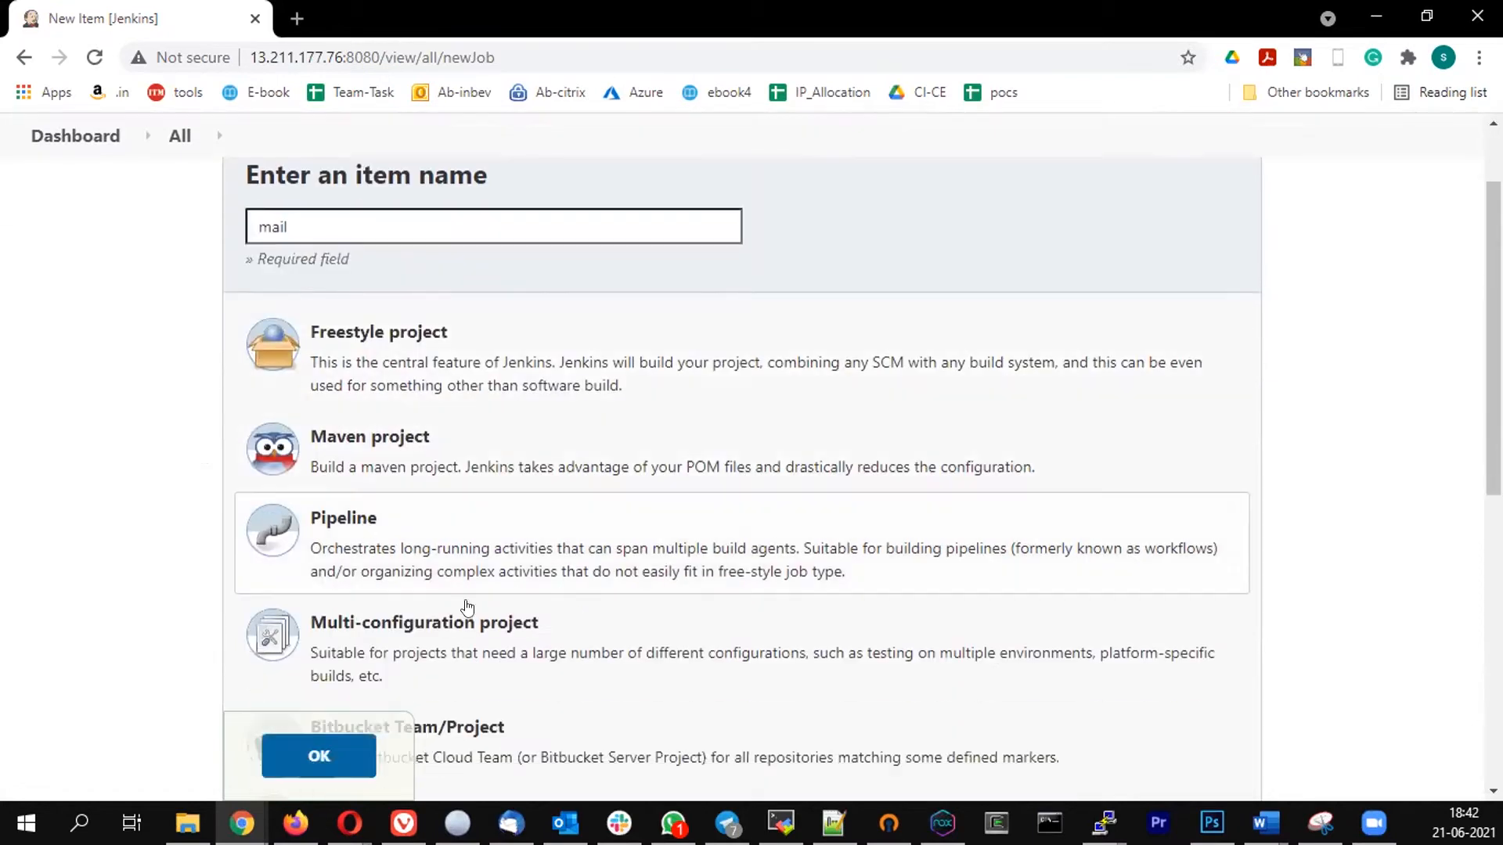
left_click(315, 761)
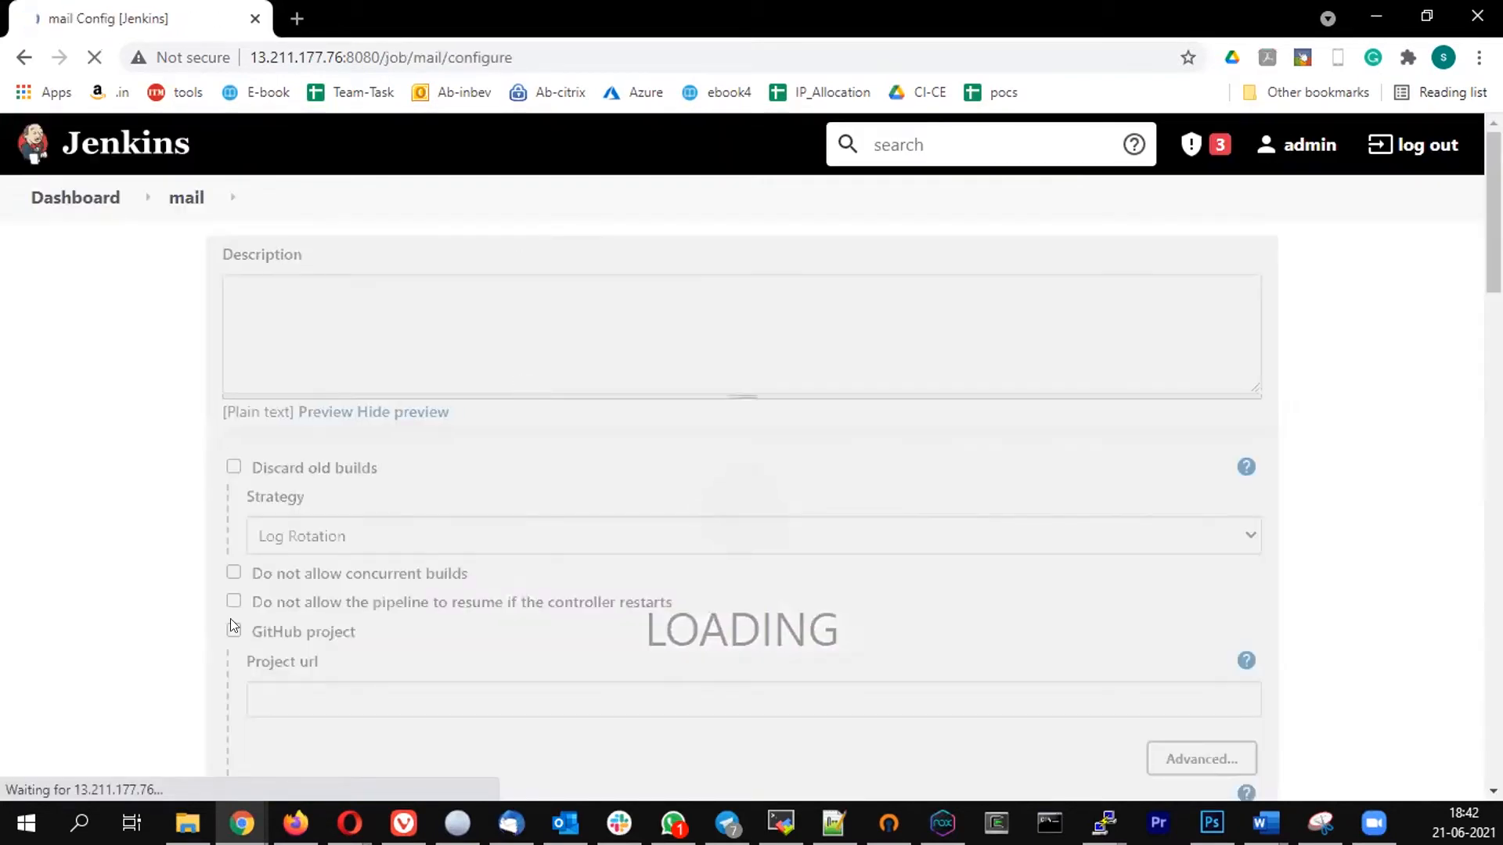
- Start the pipeline script with a pipeline block that declares agent any
scroll(438, 383, "down", 10)
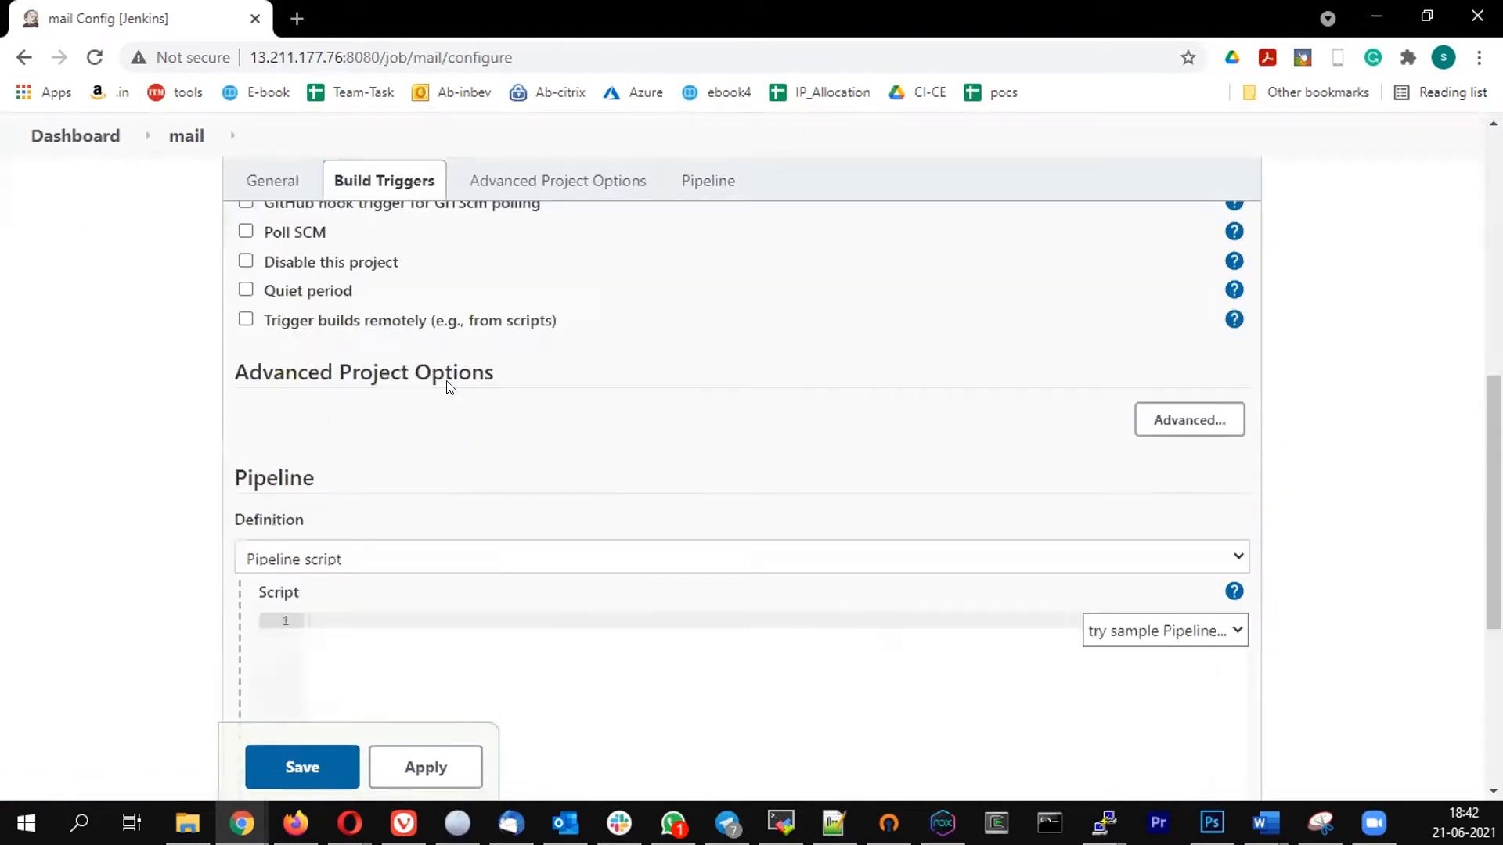
scroll(452, 392, "up", 1)
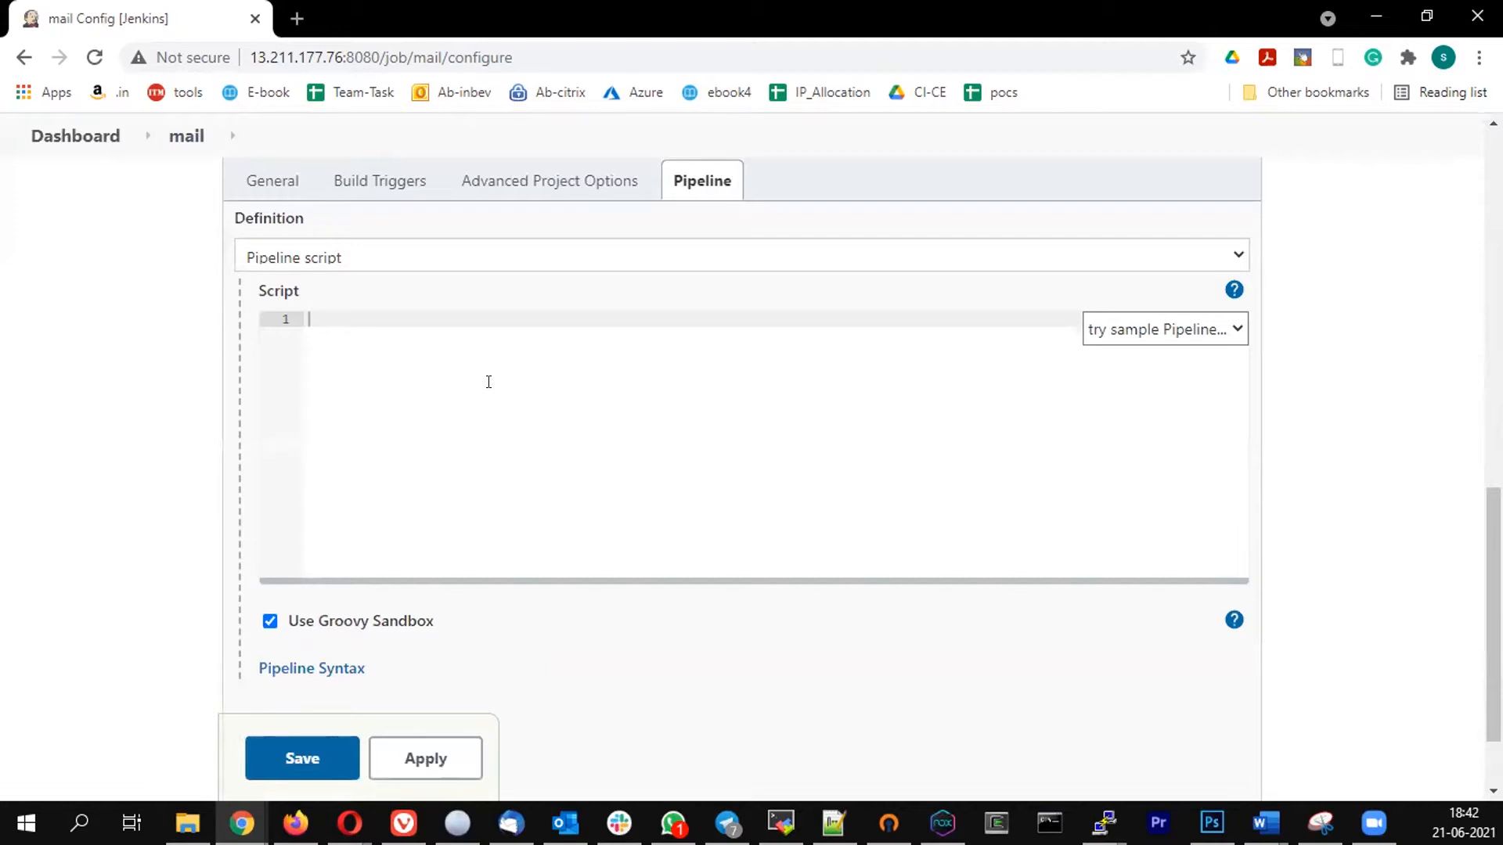
type("pipeline {")
key("Return")
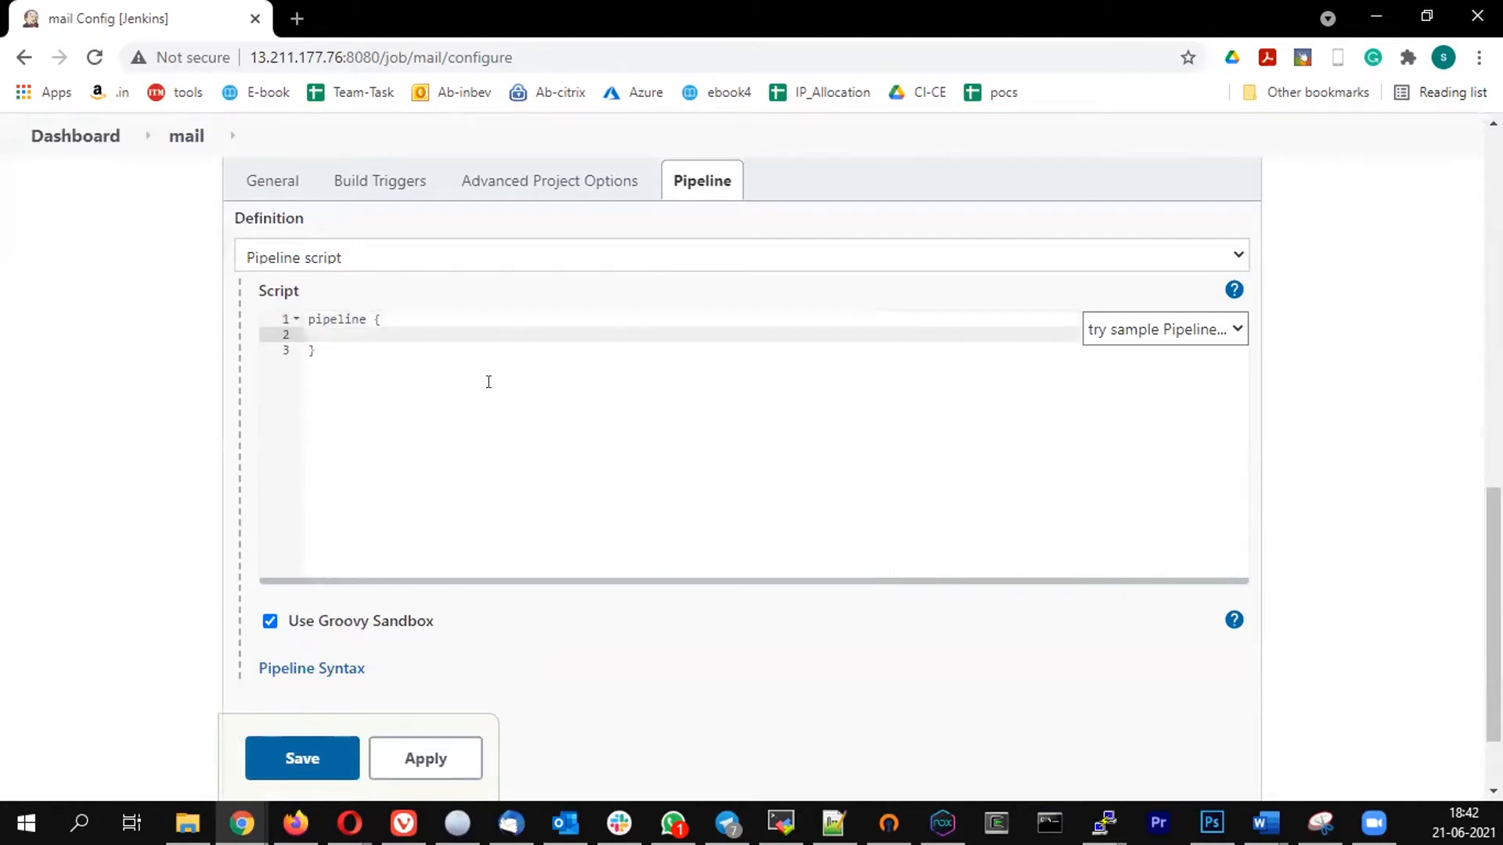
type("agent any")
key("Return")
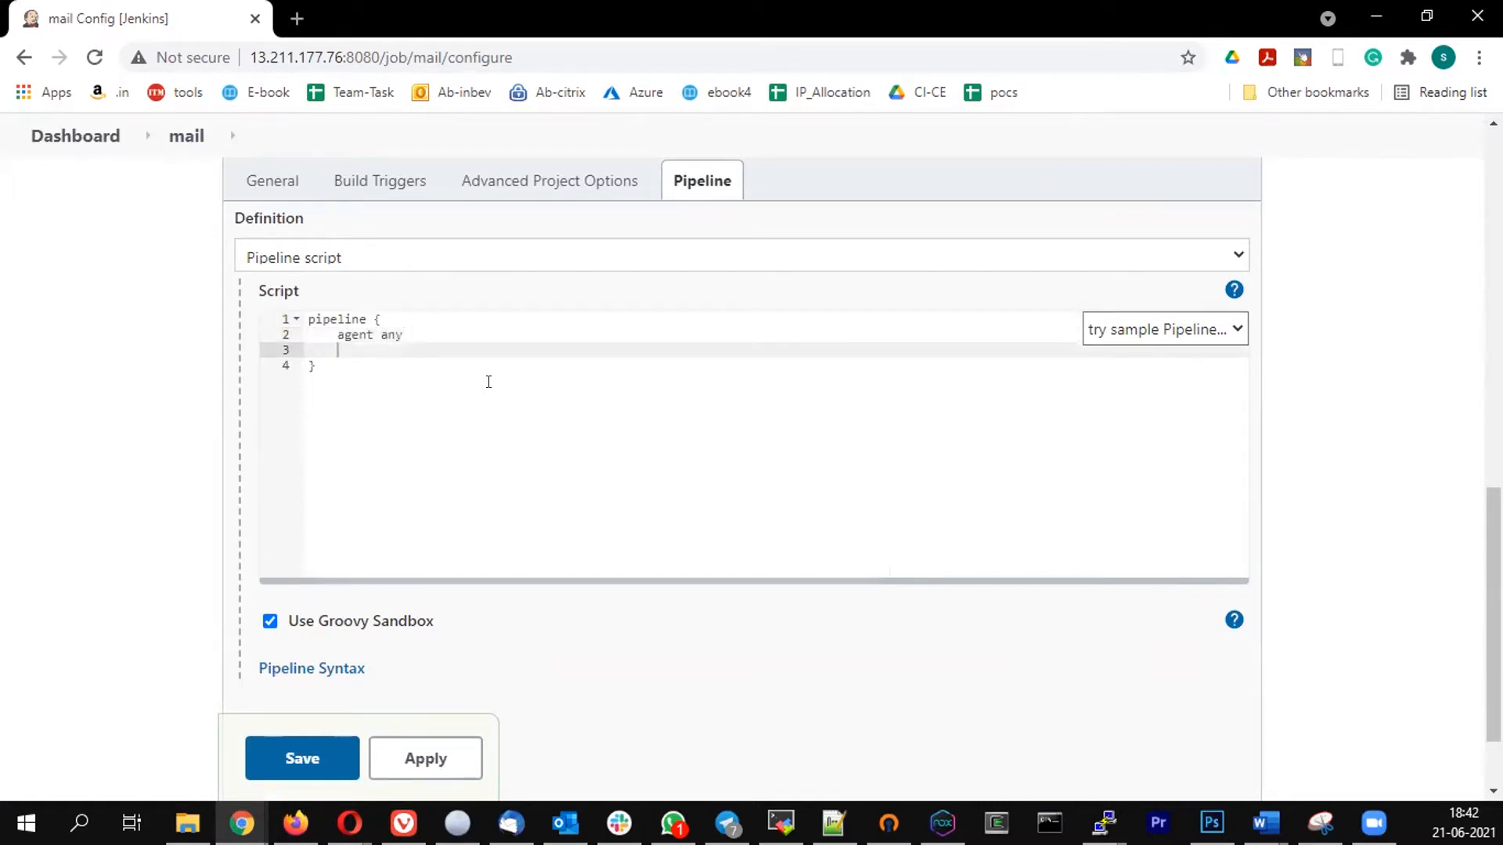
- Add a stage("build") block below the agent line in the script
type("stage")
type("(")
type("'")
type("bui")
type("ld")
type(" {")
key("Return")
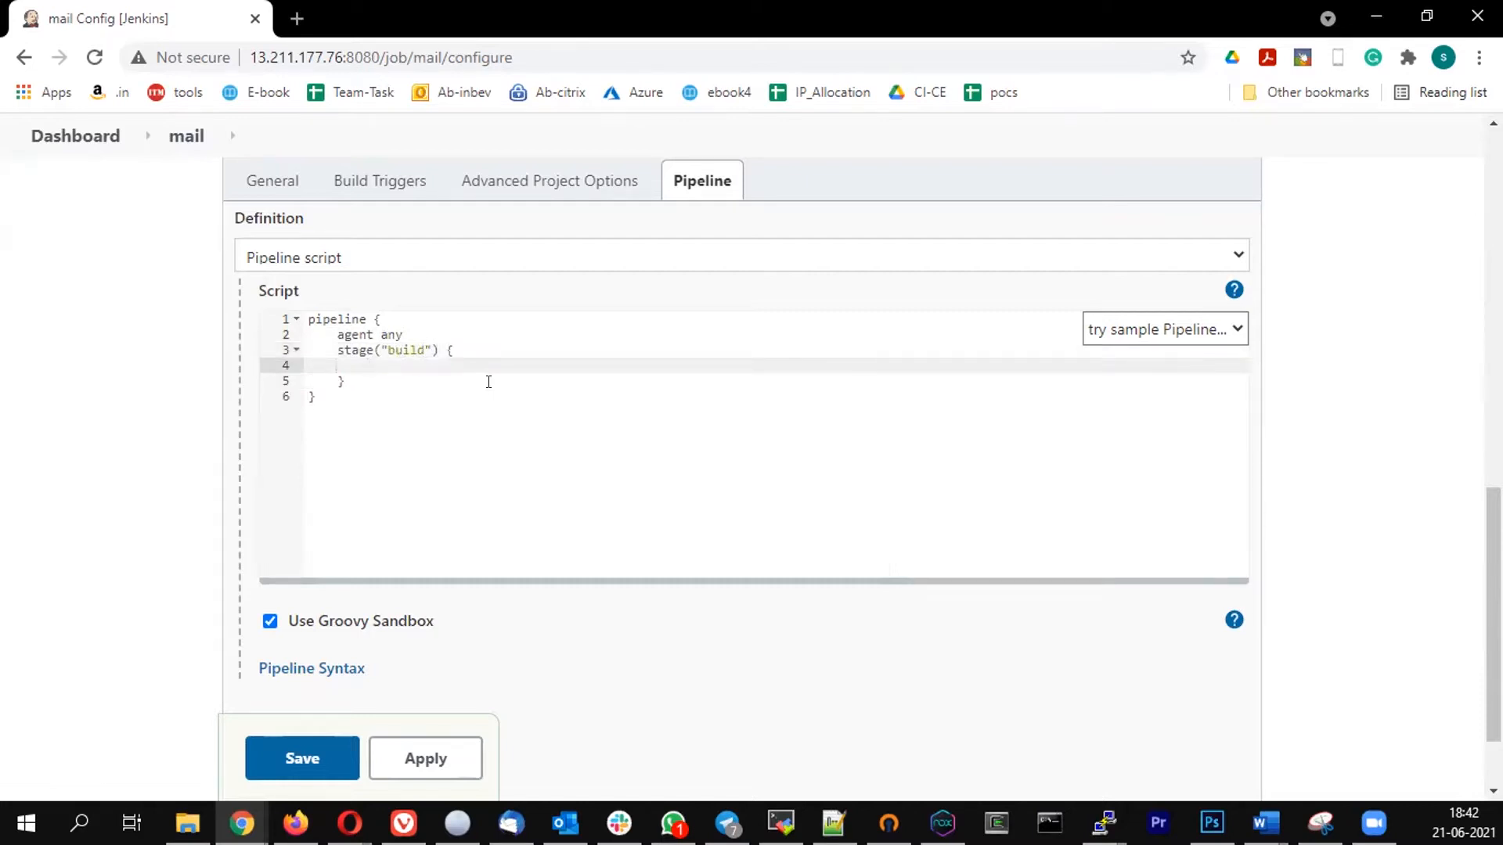
- Add a steps block inside the build stage that echoes "buiilding application"
key("Tab")
type("steps {")
key("Return")
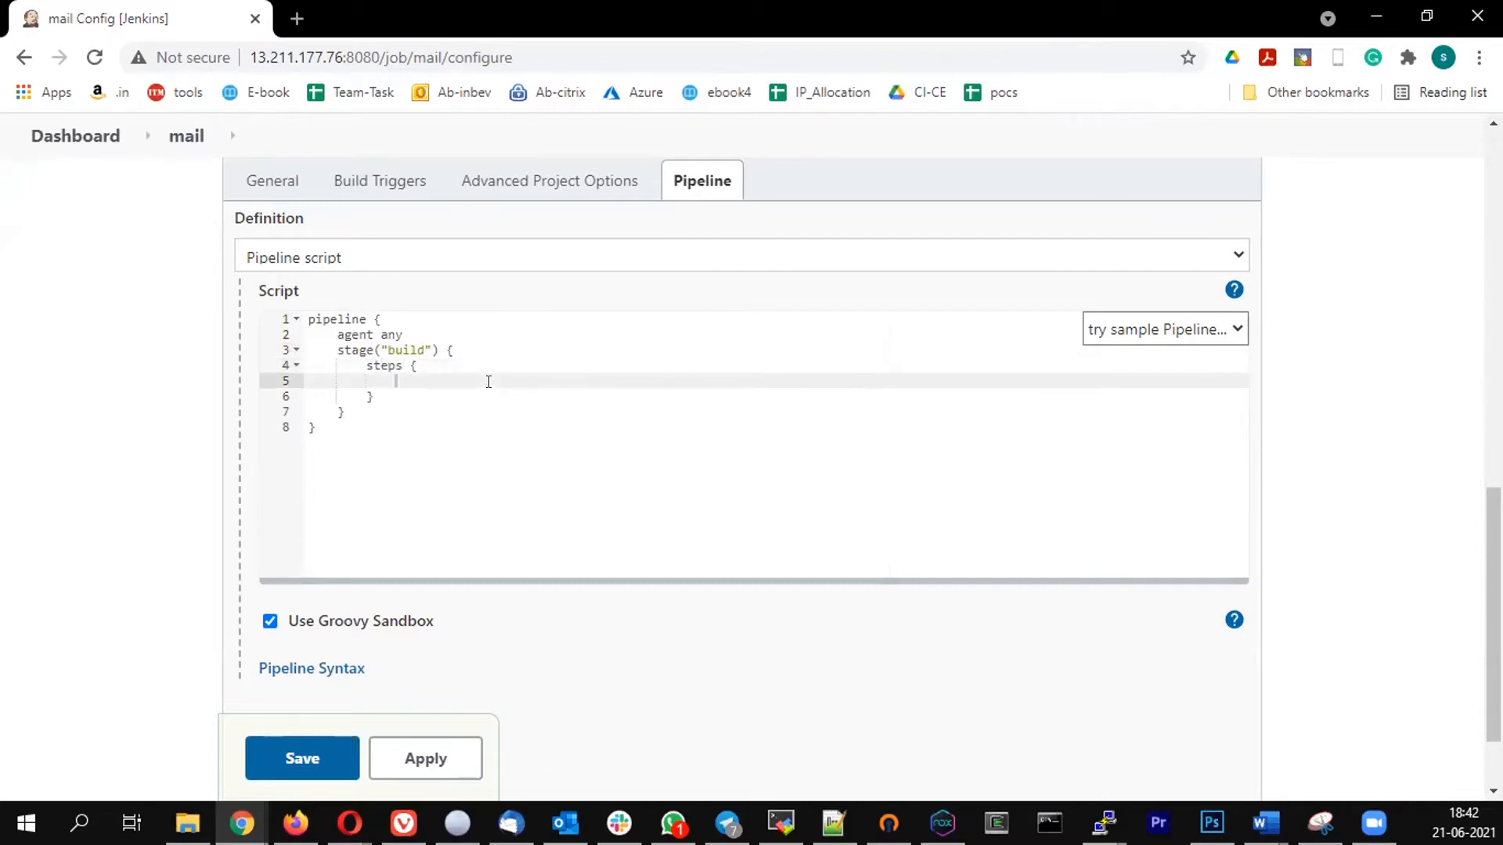
type("echo")
type("\"buiilding application")
- Insert a stages block between the agent any line and the build stage
left_click(405, 326)
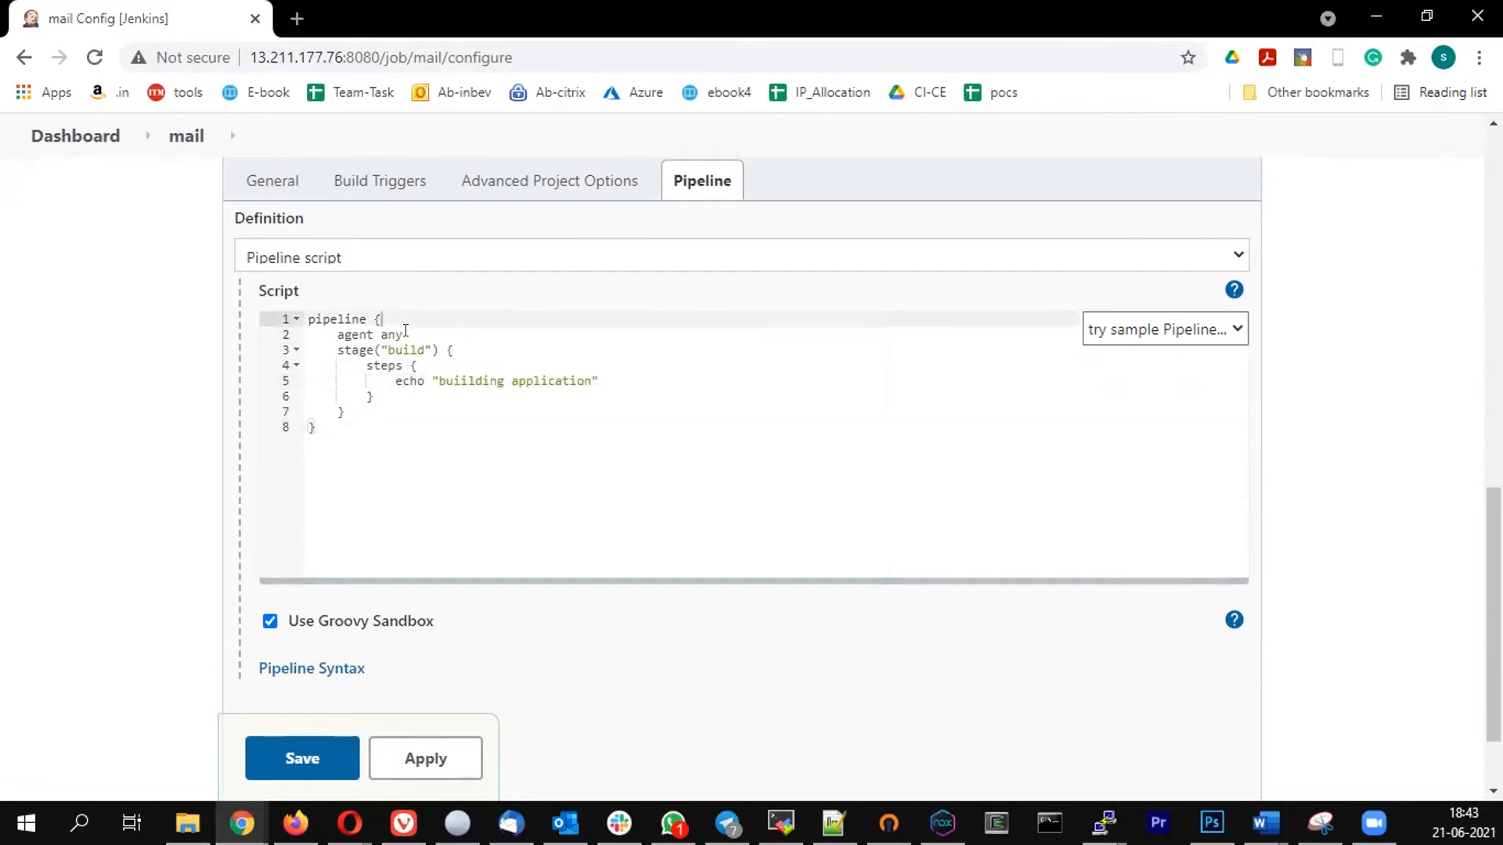
left_click(405, 333)
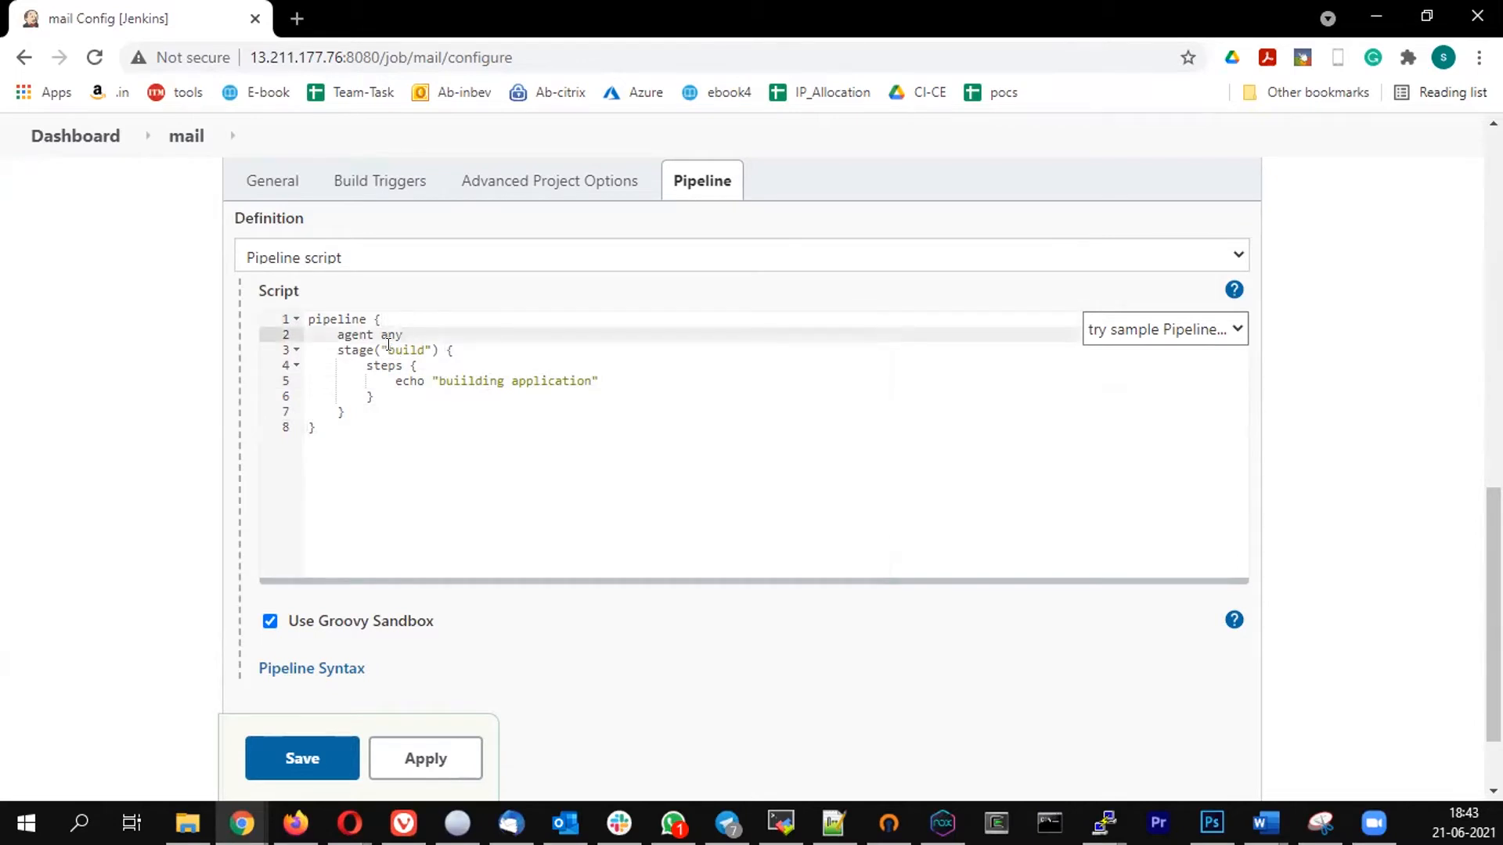
left_click(395, 348)
left_click(422, 334)
key("Return")
type("stages")
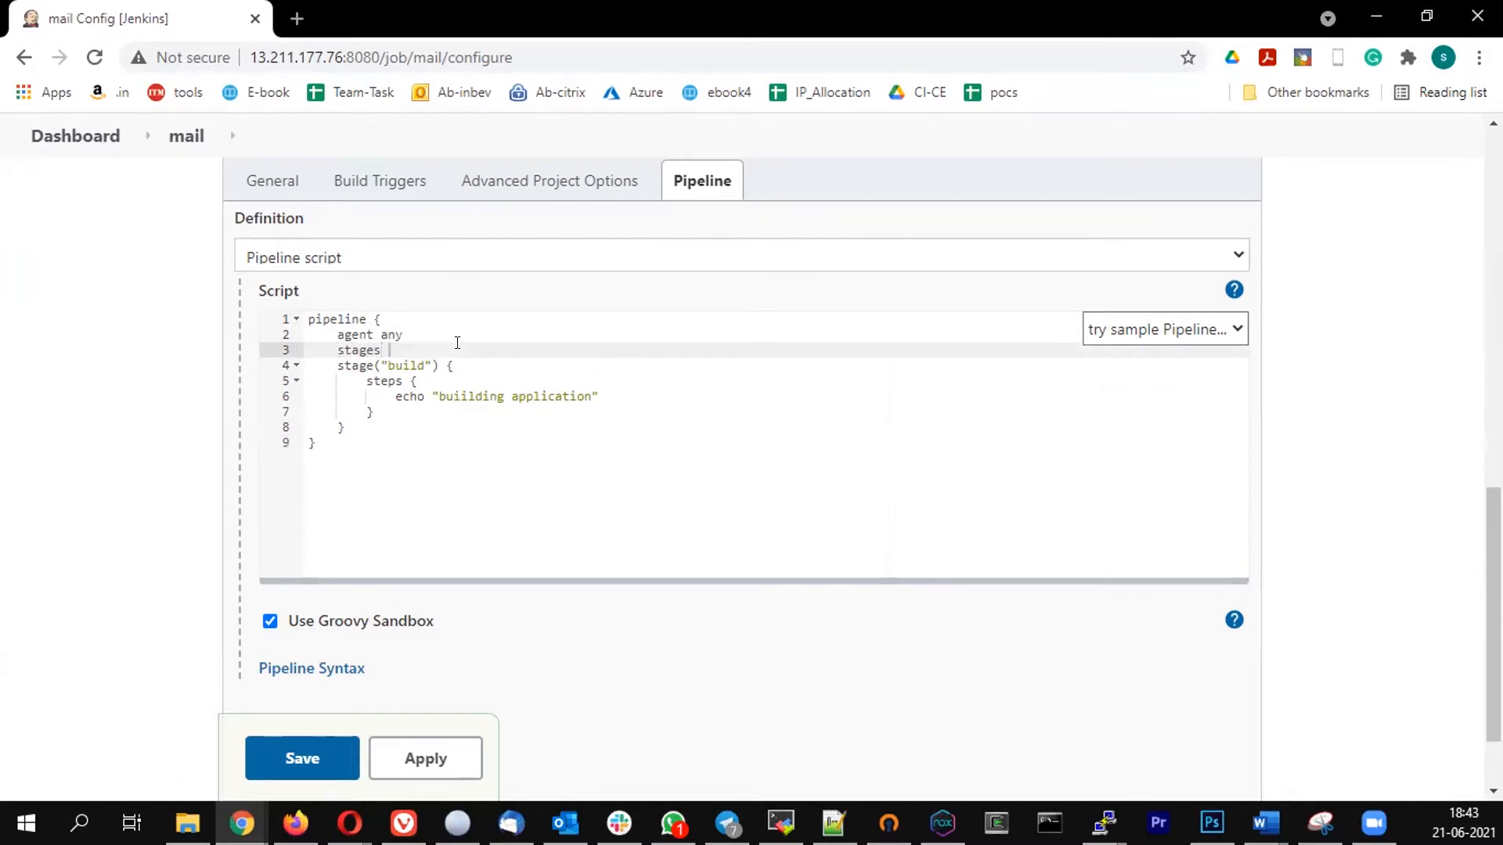
type(" {")
key("Return")
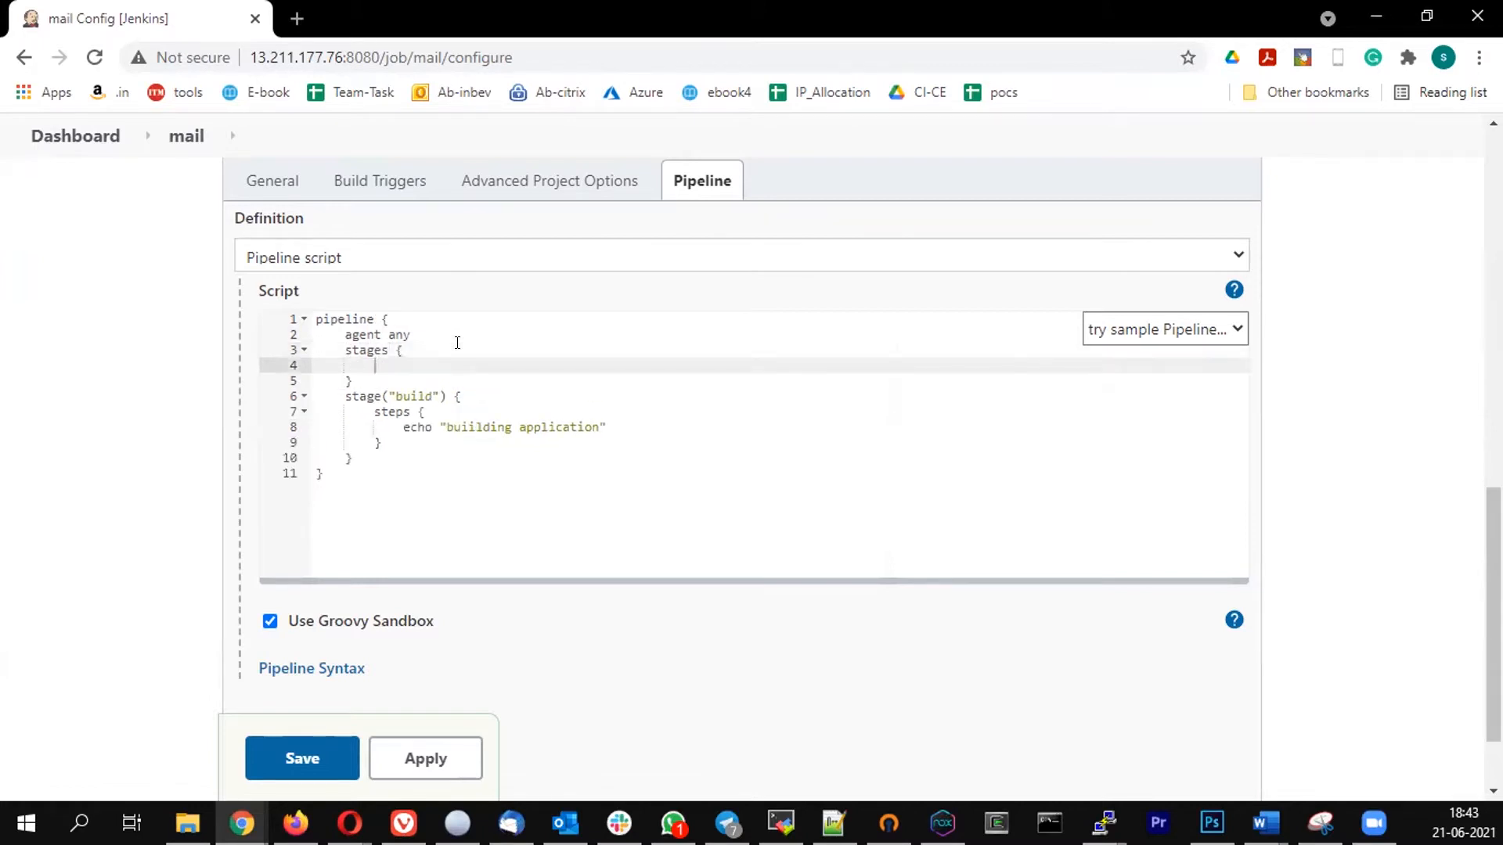
- Move the build stage lines, through the echo command, into the empty stages block
key("Down")
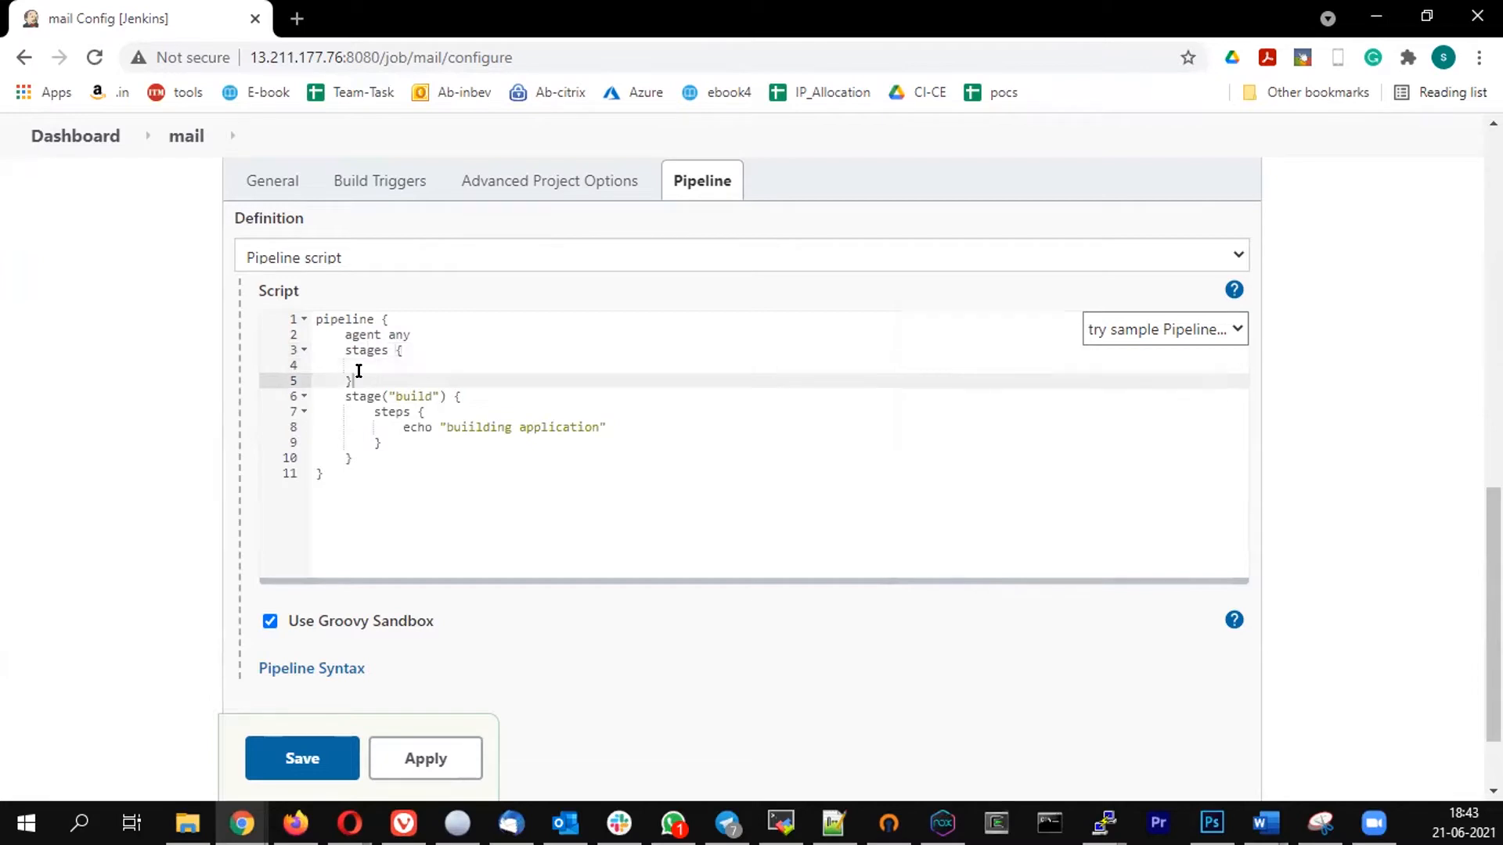
left_click(364, 365)
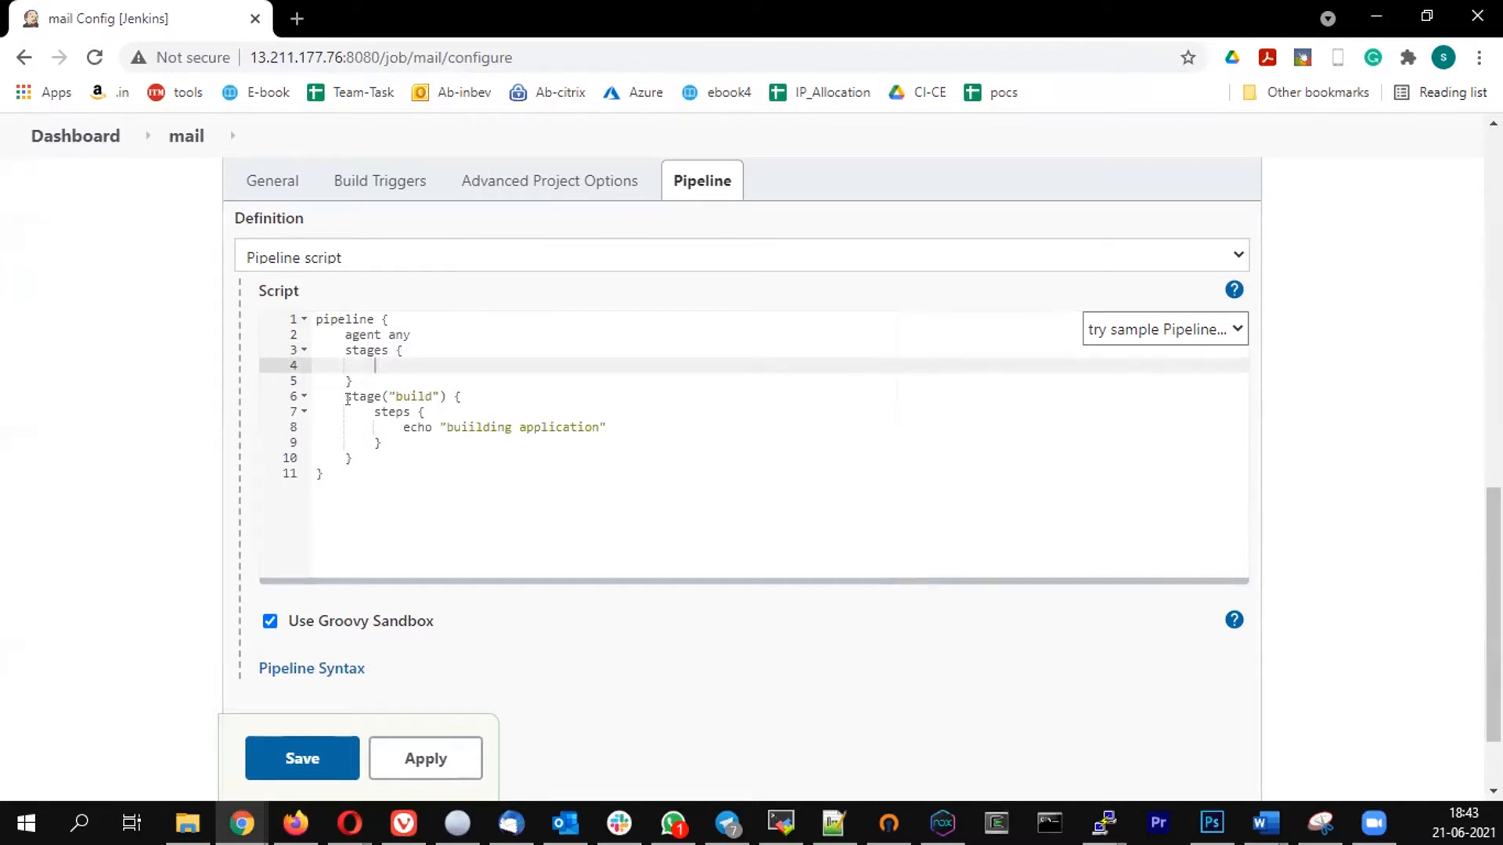
left_click_drag(340, 396, 611, 421)
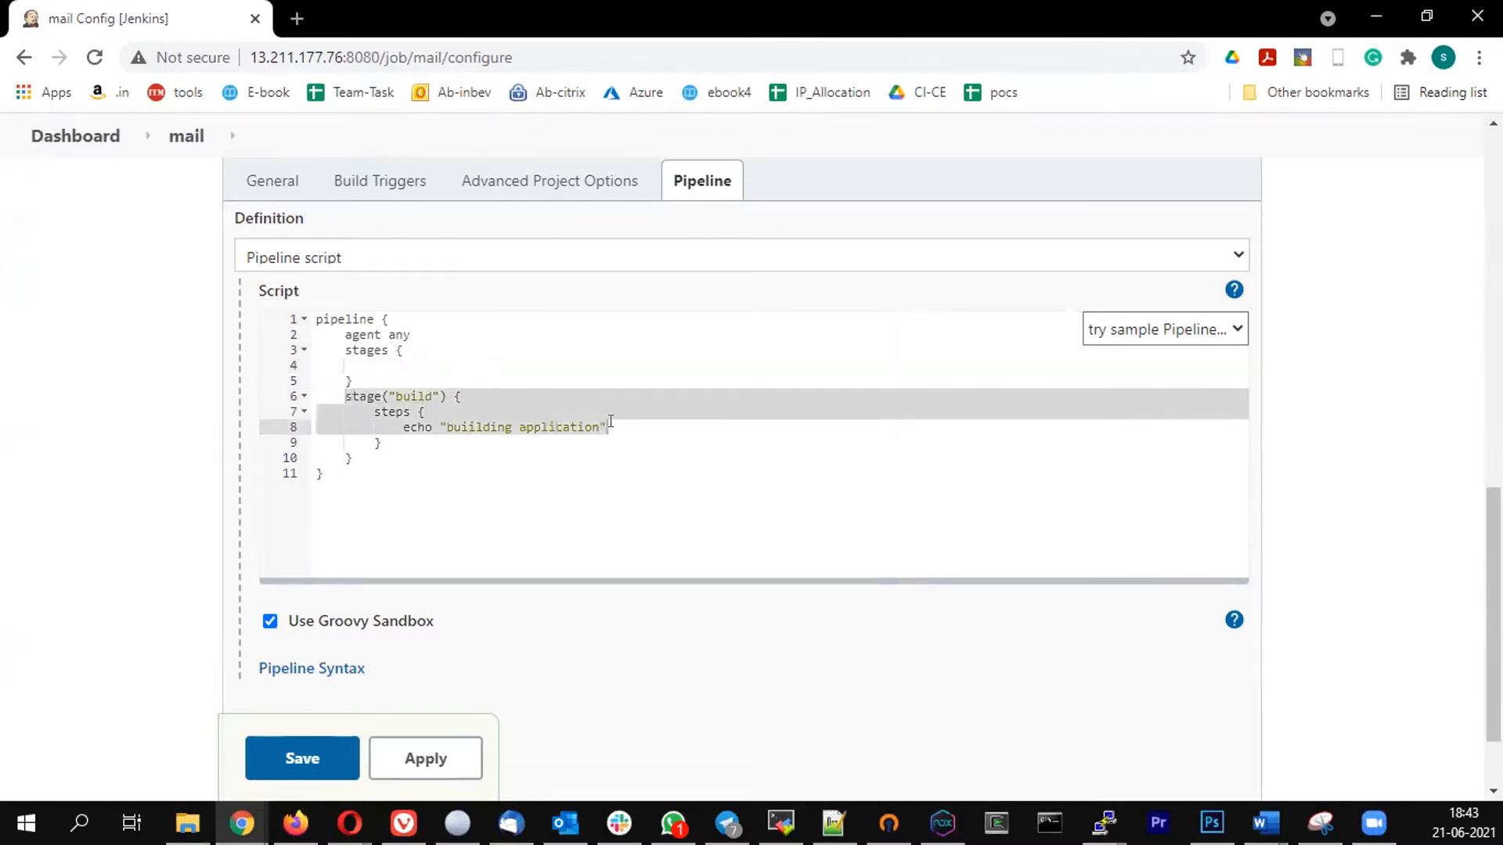
key("ctrl+x")
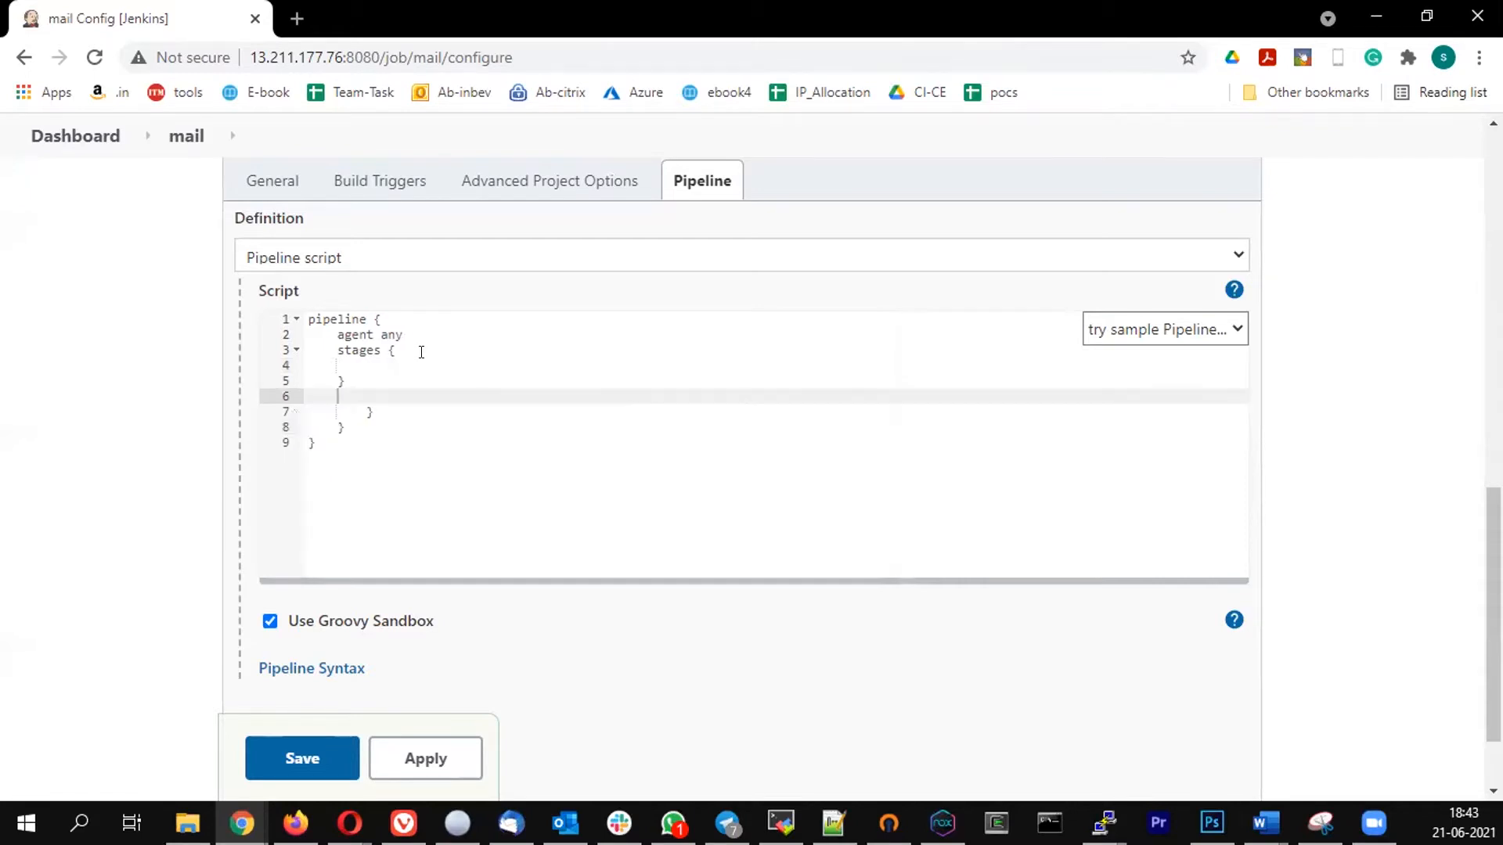
left_click(378, 365)
key("ctrl+v")
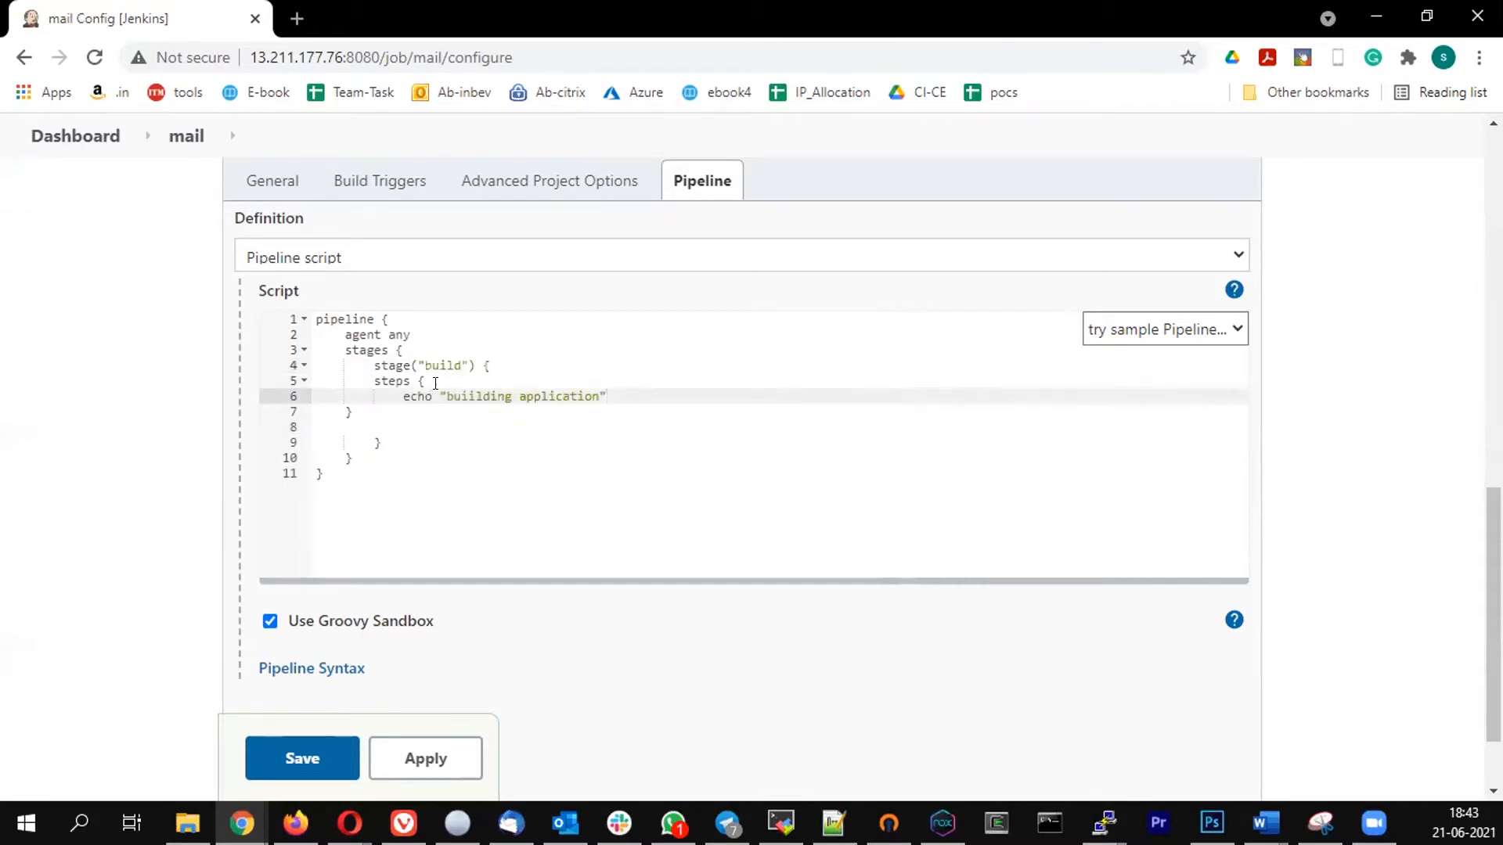
- Re-indent the closing braces of the steps and build stage blocks, remove the leftover blank line, and check the brace pairs
left_click(518, 365)
left_click(379, 416)
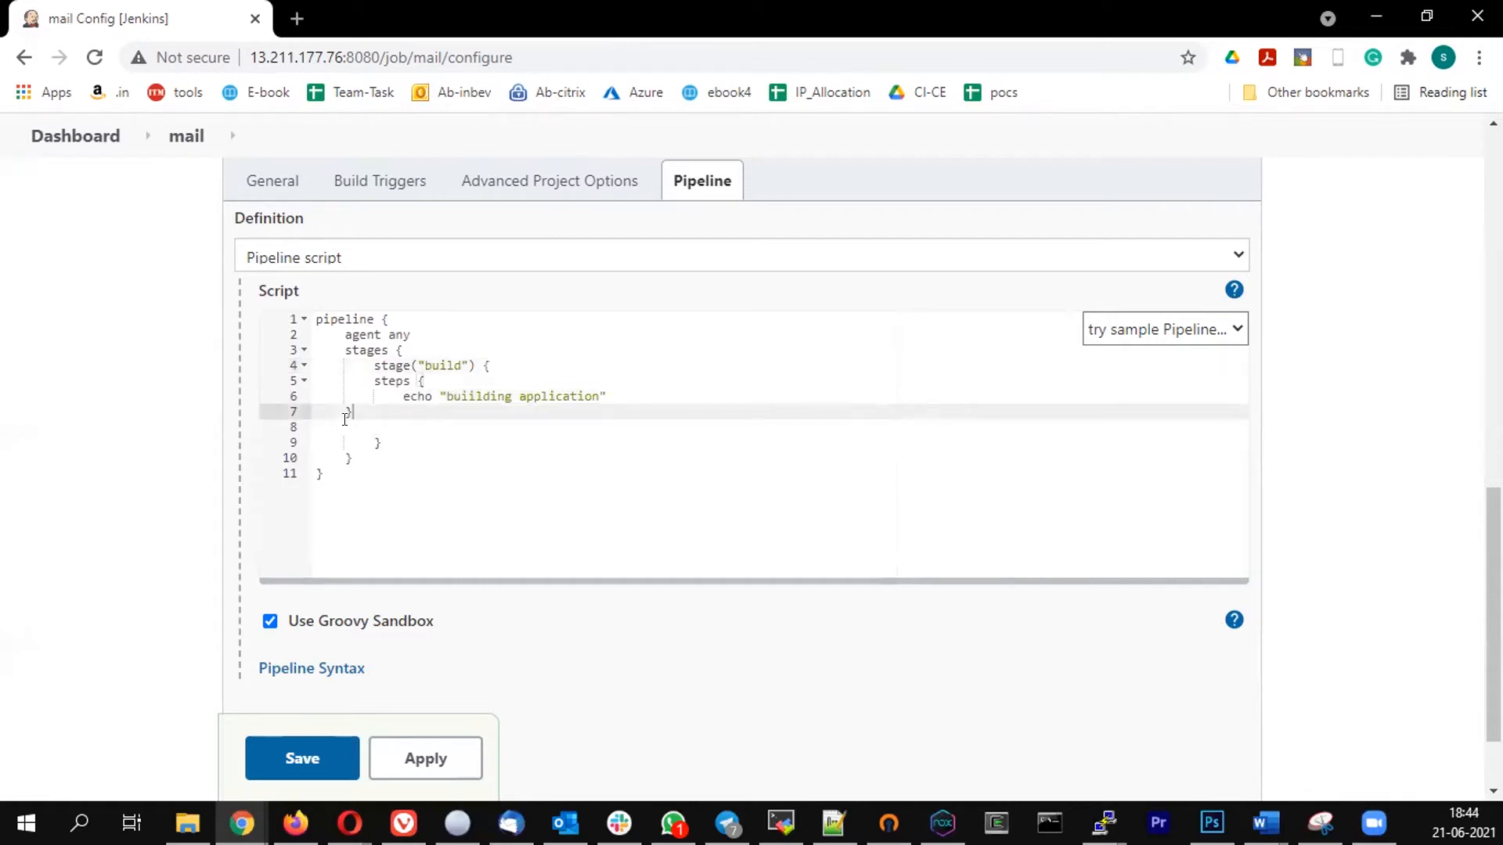
left_click(335, 415)
key("Tab")
key("Tab")
key("Tab")
left_click(379, 421)
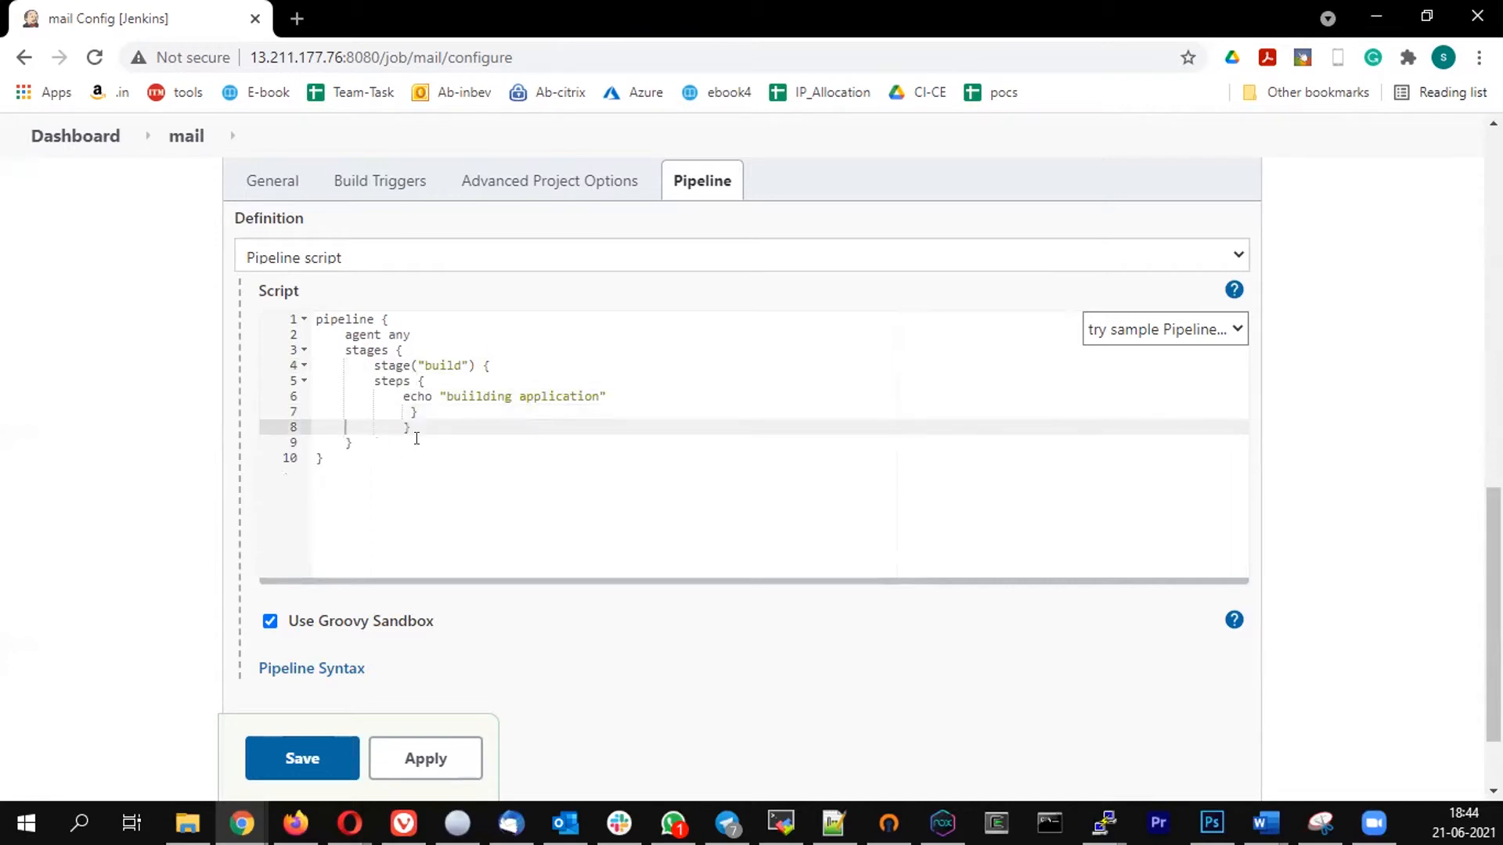
key("ctrl+d")
left_click(448, 383)
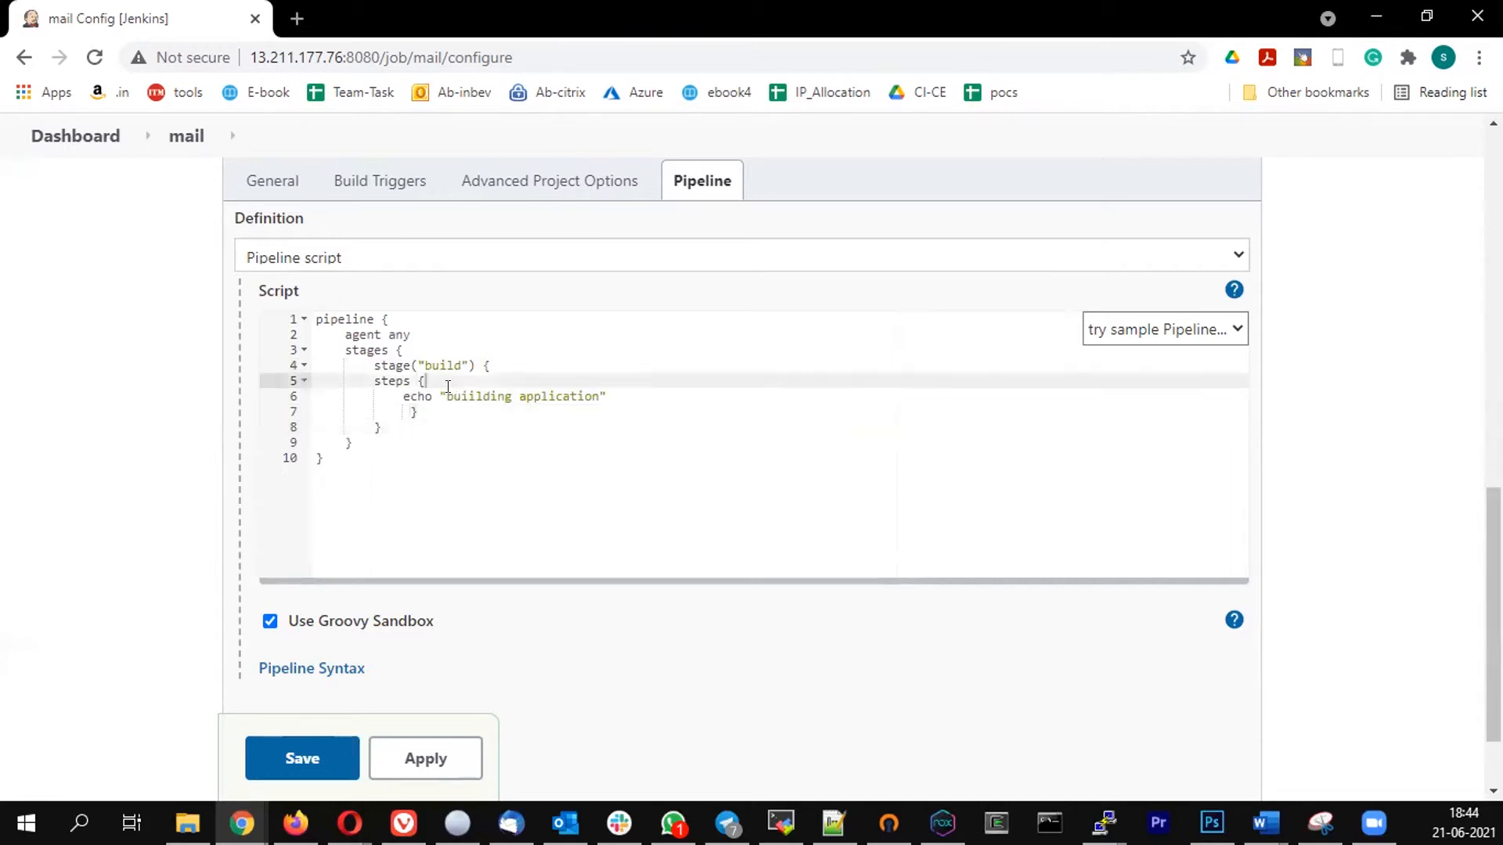
left_click(398, 350)
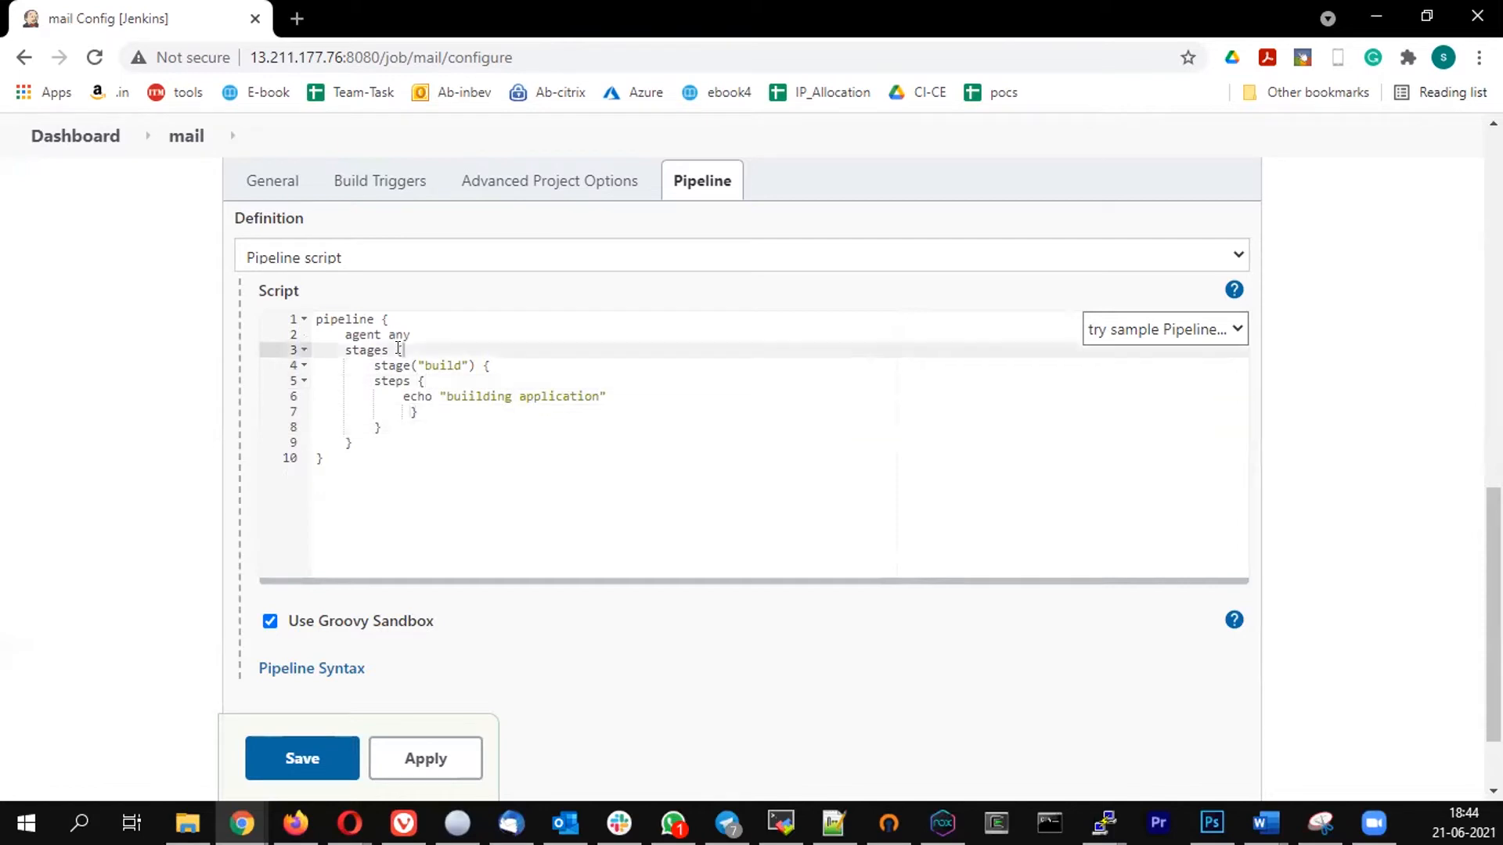
left_click(346, 437, "shift")
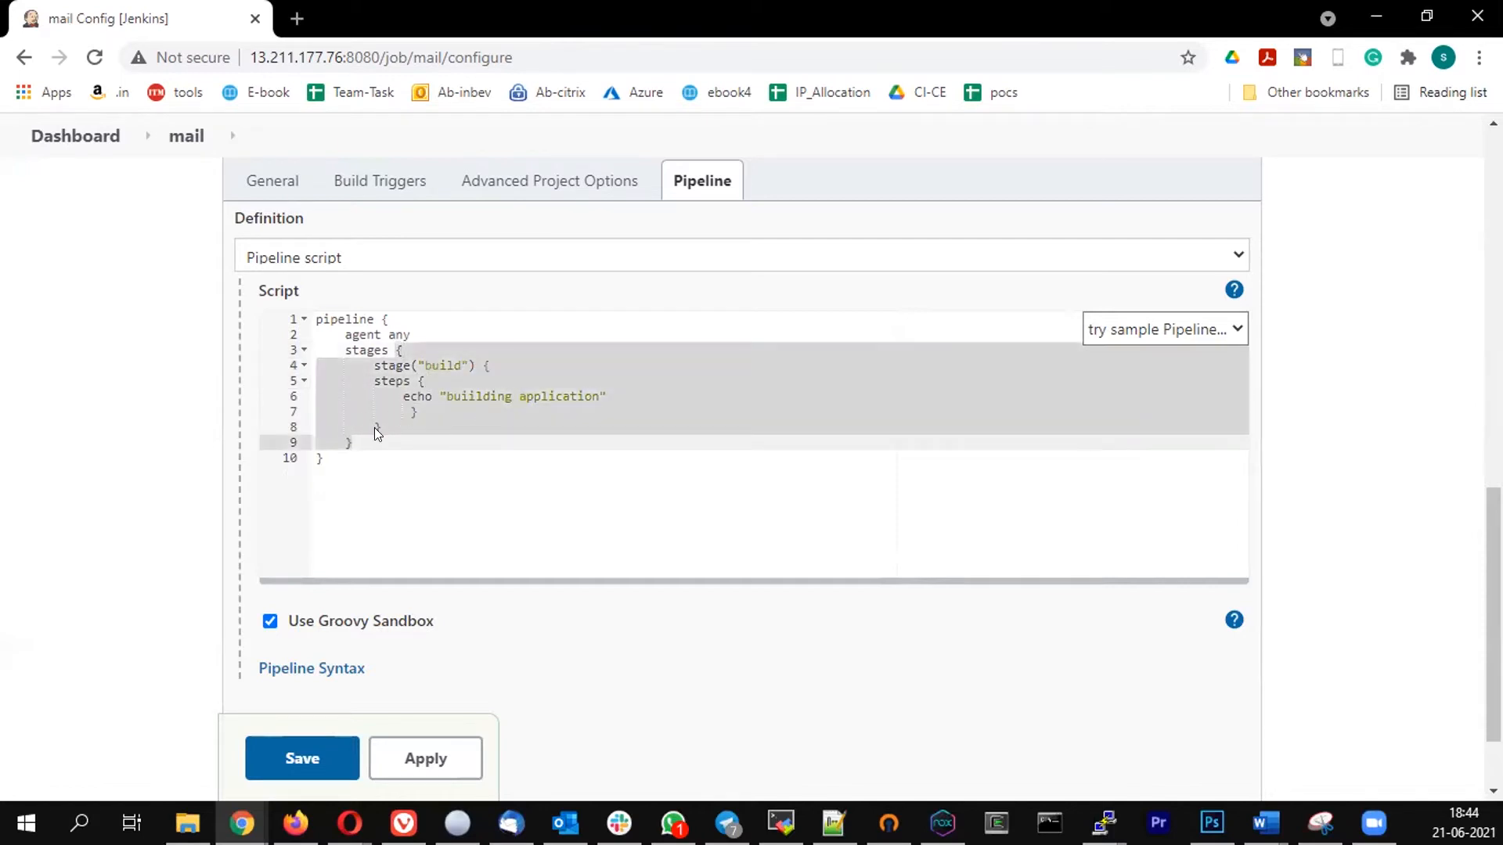
double_click(374, 427)
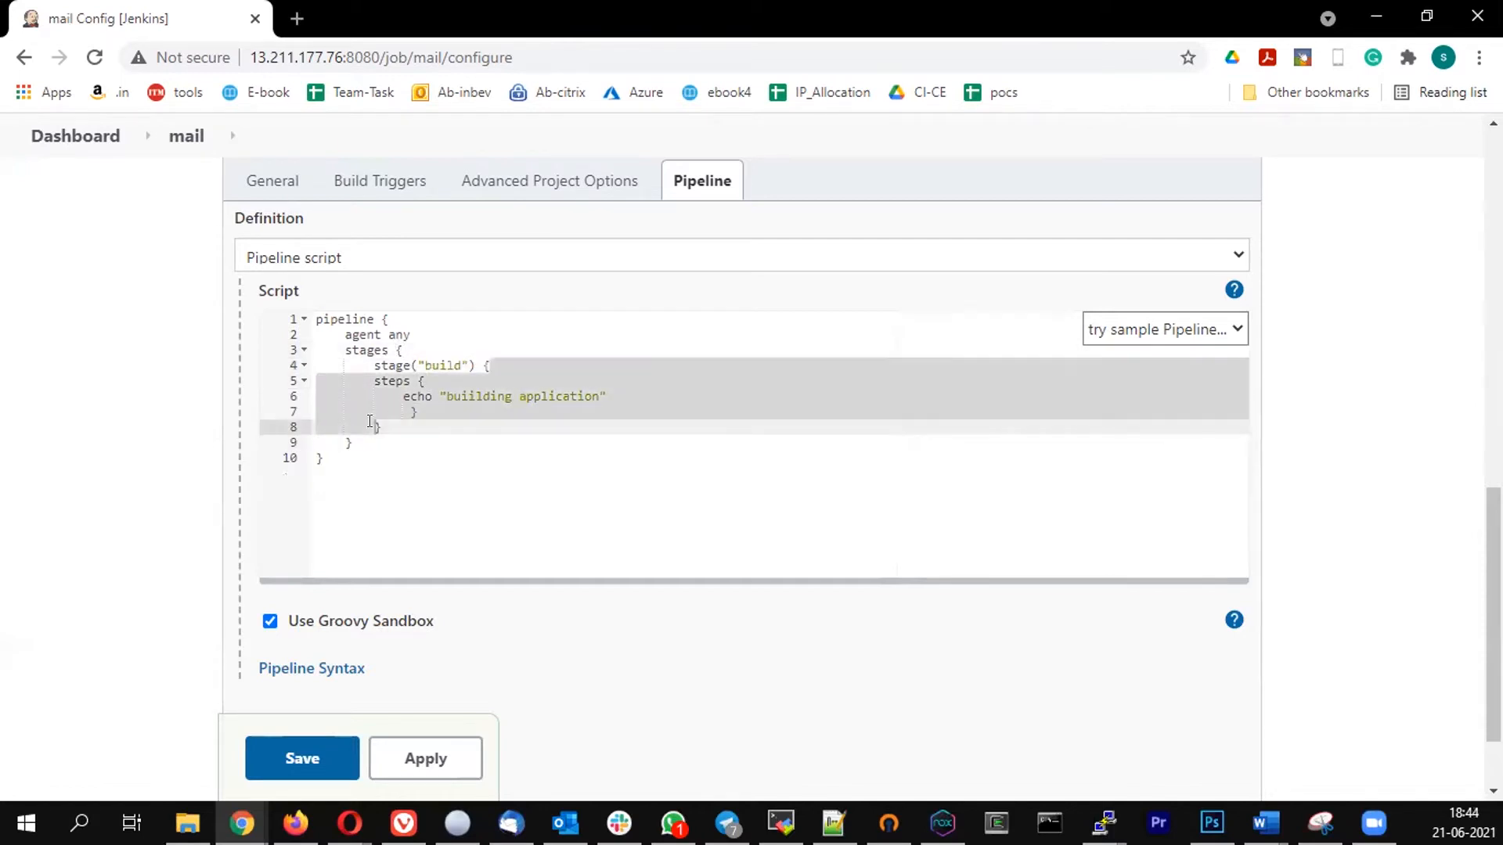
double_click(414, 412)
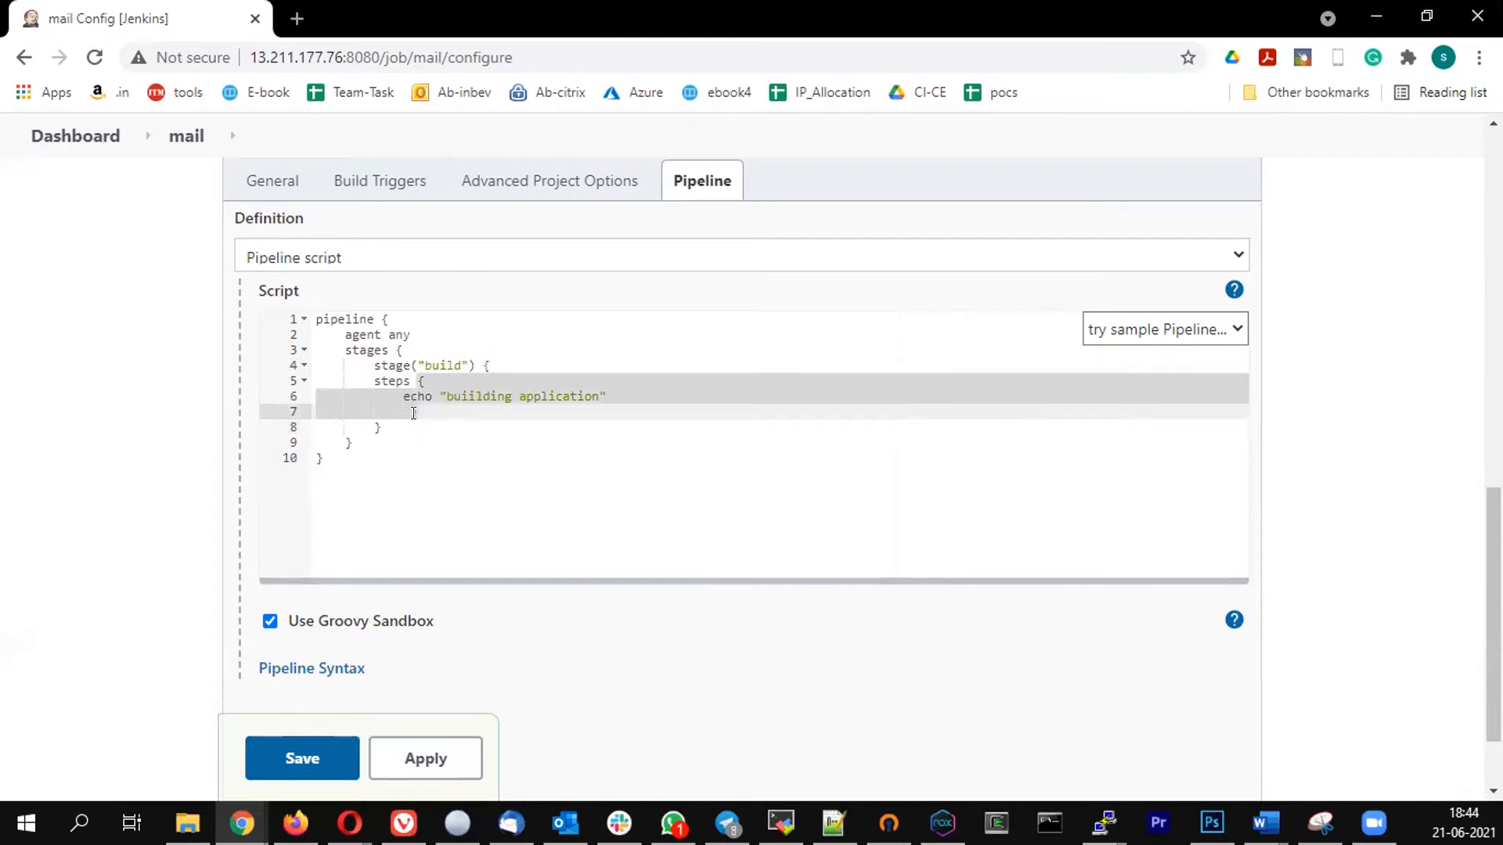
- Add a post block after the stages block, containing an always block
left_click(383, 445)
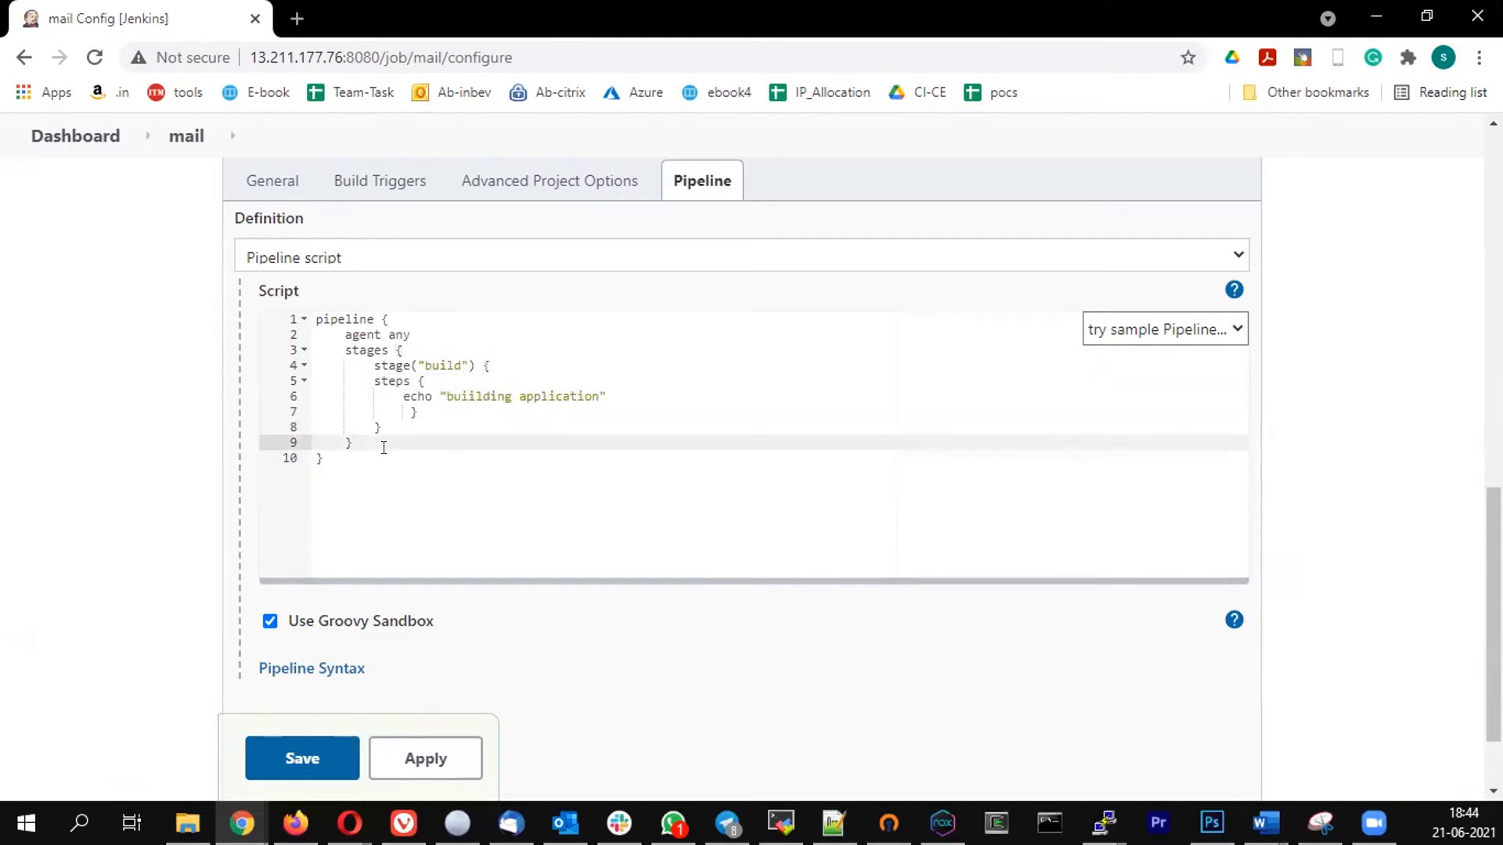
key("Return")
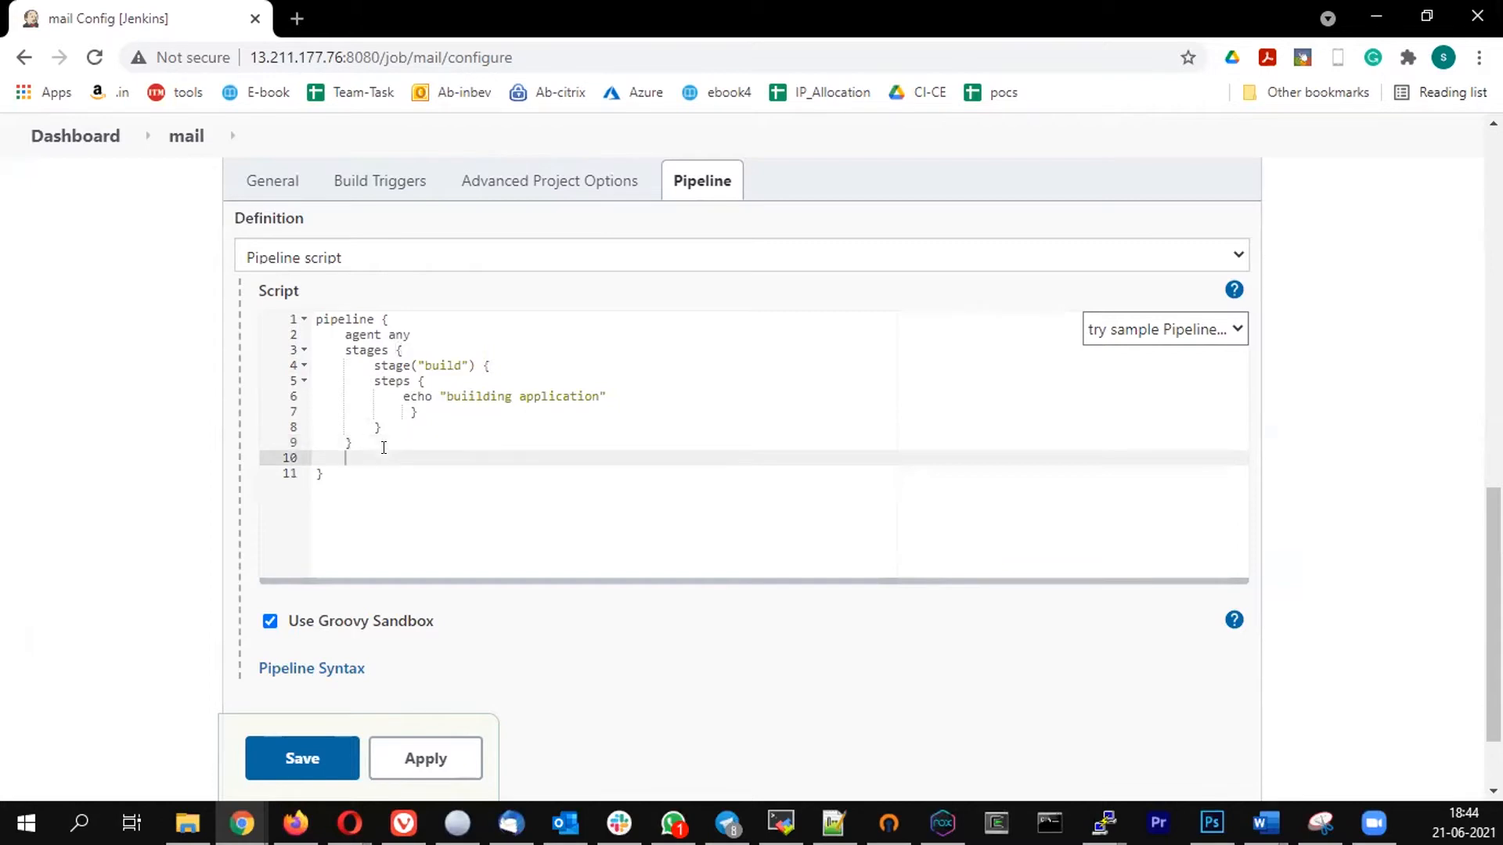
type("post {")
key("Return")
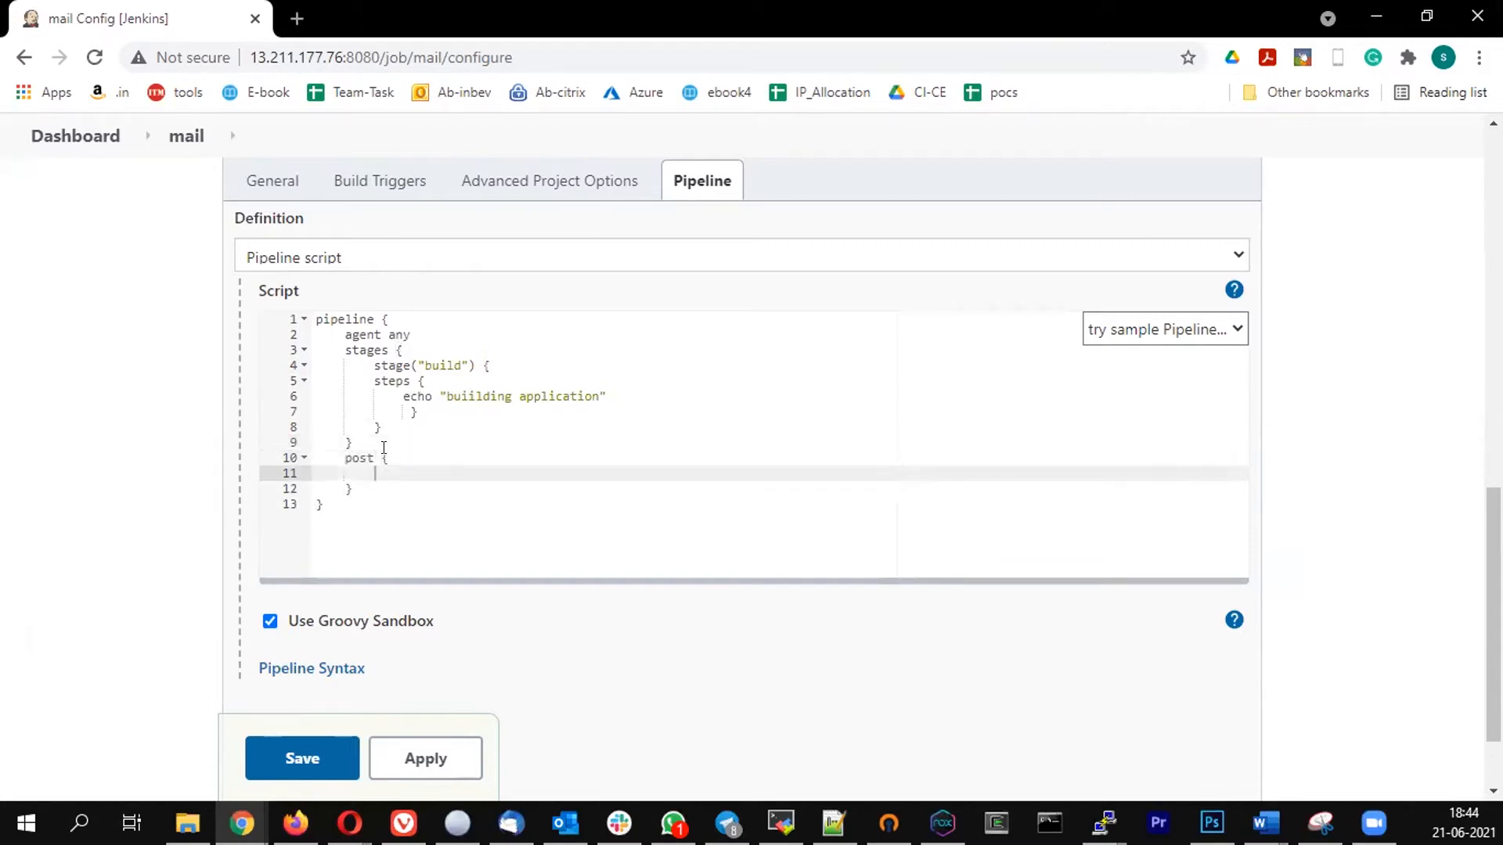
type("always {")
key("Return")
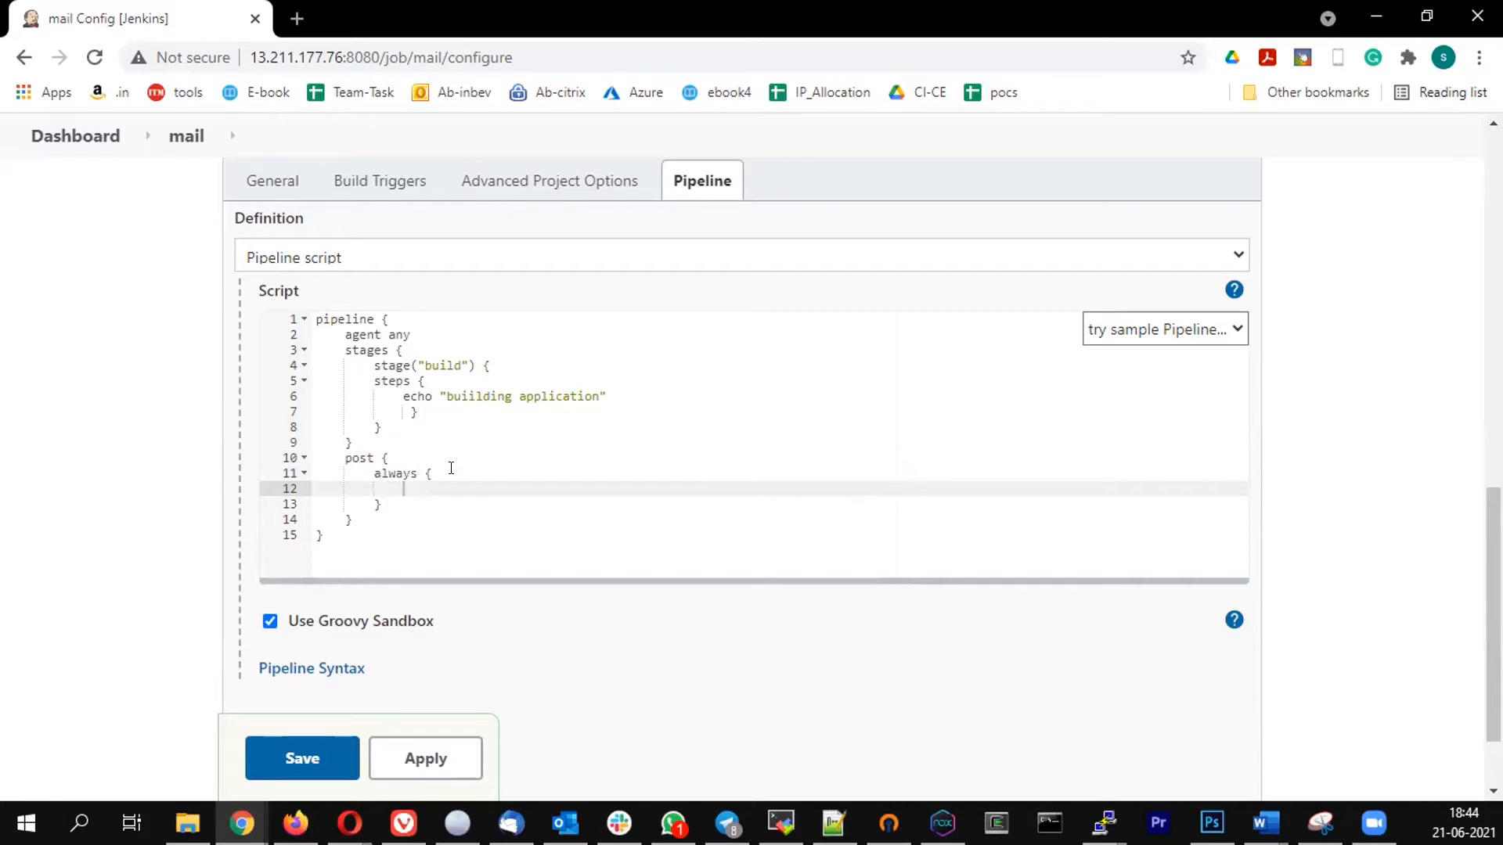
- Add an emailext command in the always block with a body starting "Please check the console output at"
type("emailext body ")
type(" \"Please check the console ")
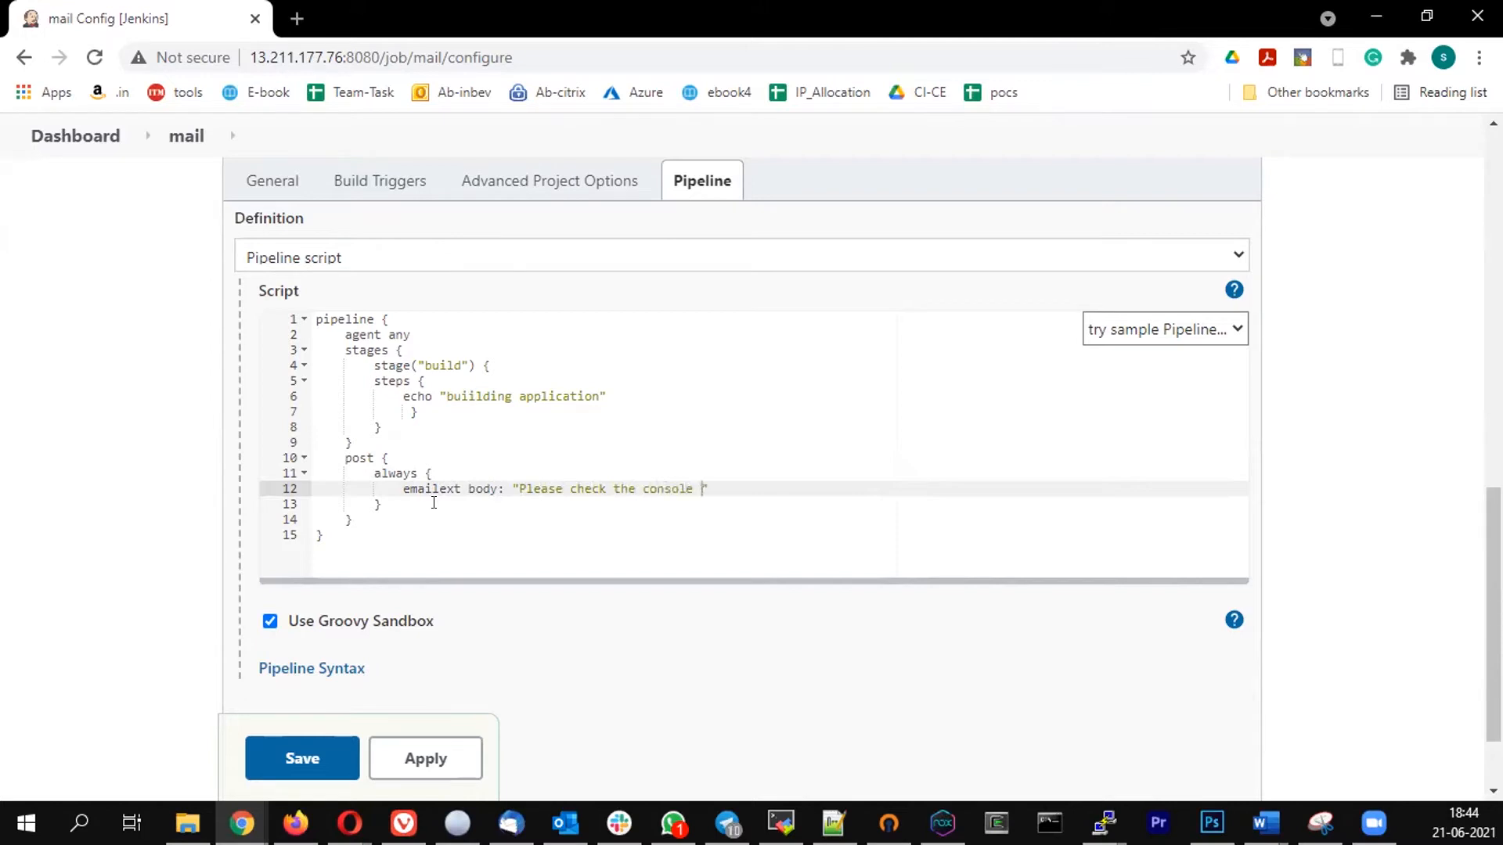
type("output ")
type("at ")
type("$")
type("BUILD_")
type("U")
- Complete the email body text with "$BUILD_URL for more infor \n"
type("for more")
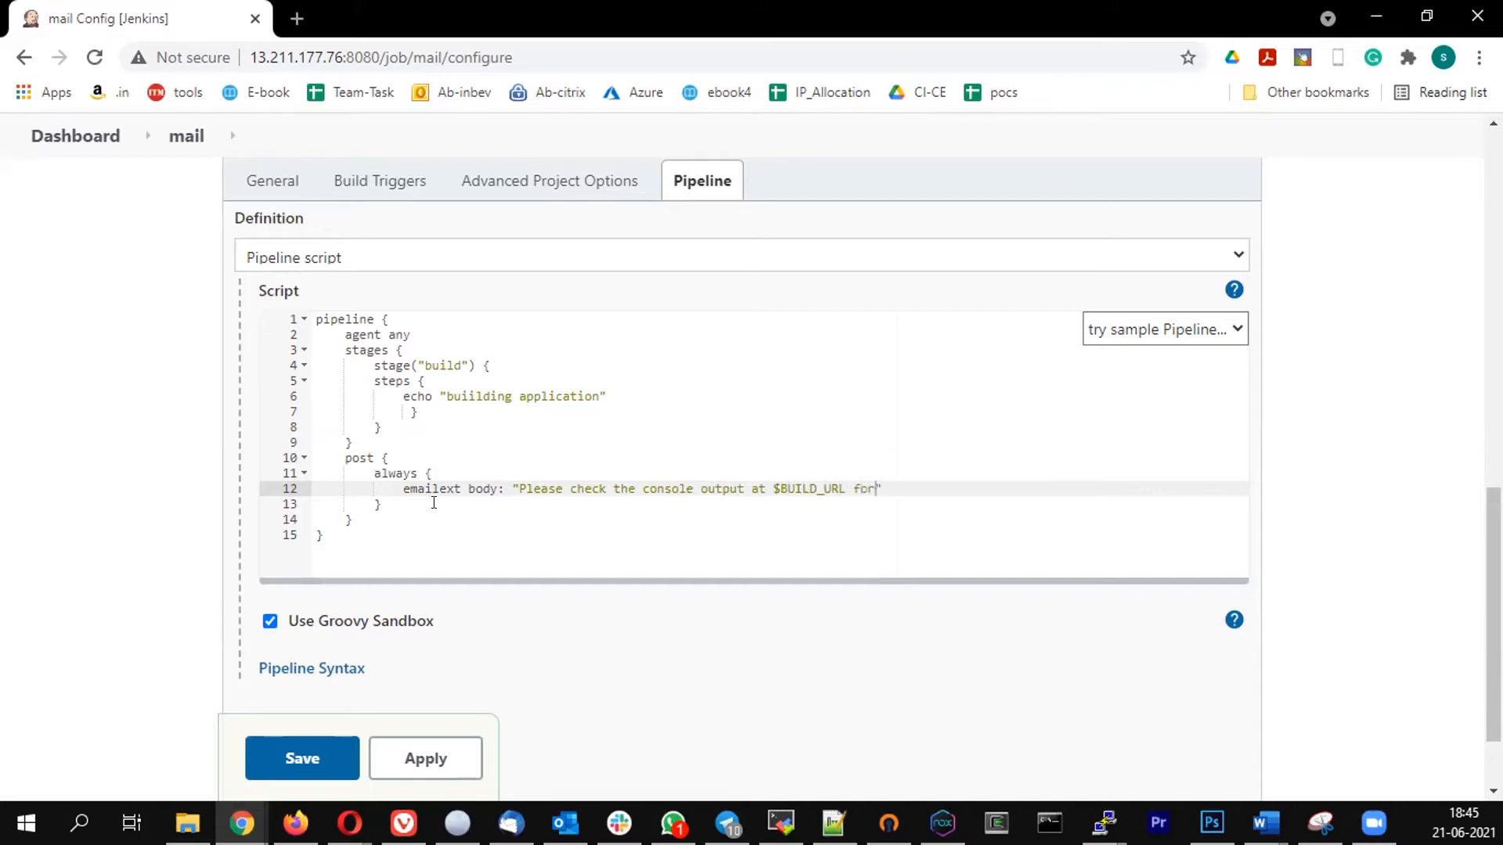
type(" infor \\")
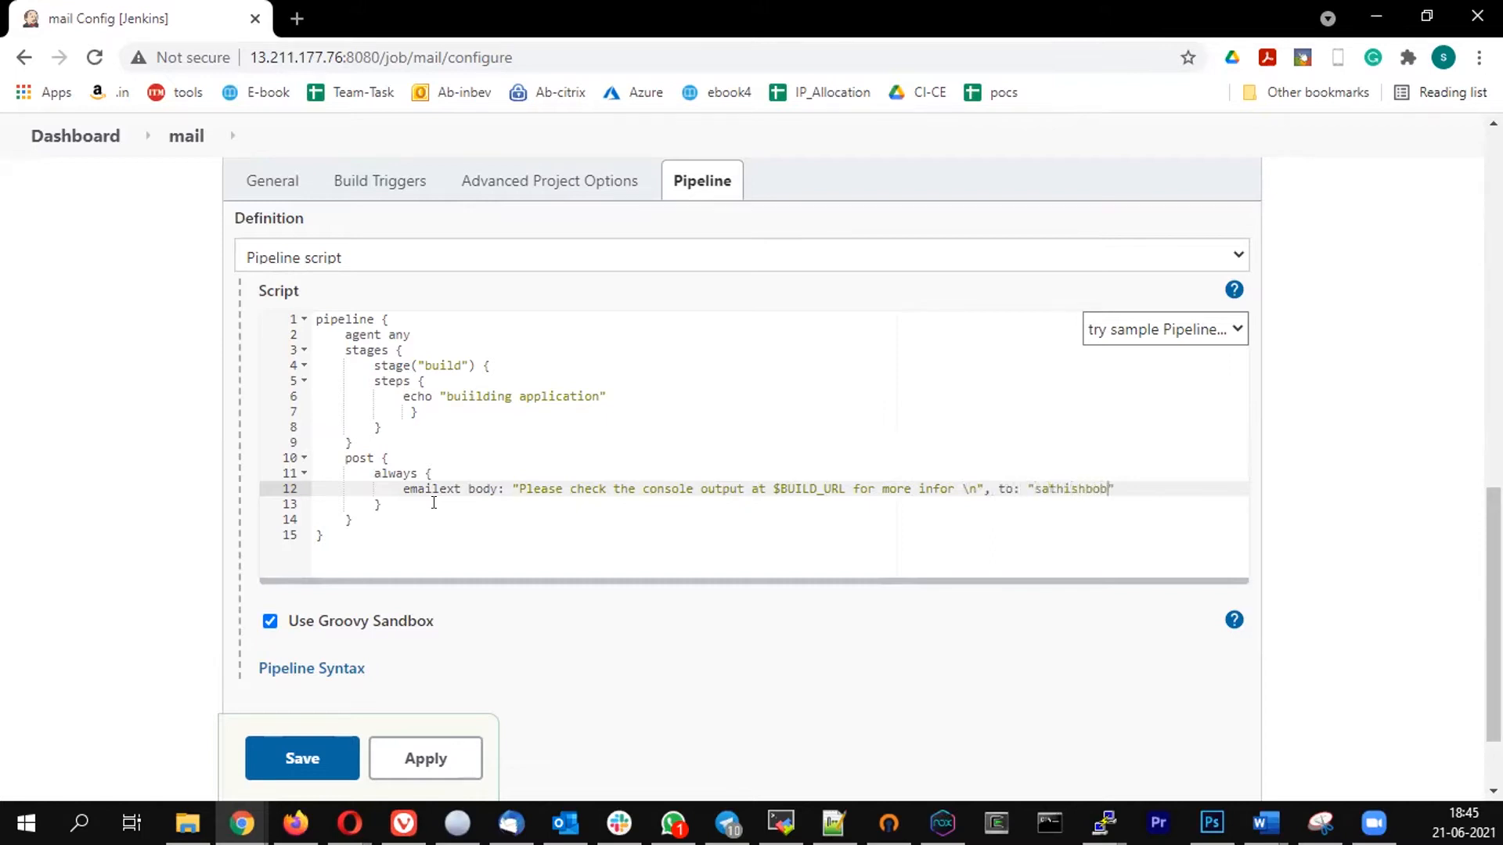
- Add a to parameter after the body with the recipient's email address in quotes
key("Down")
key("Right")
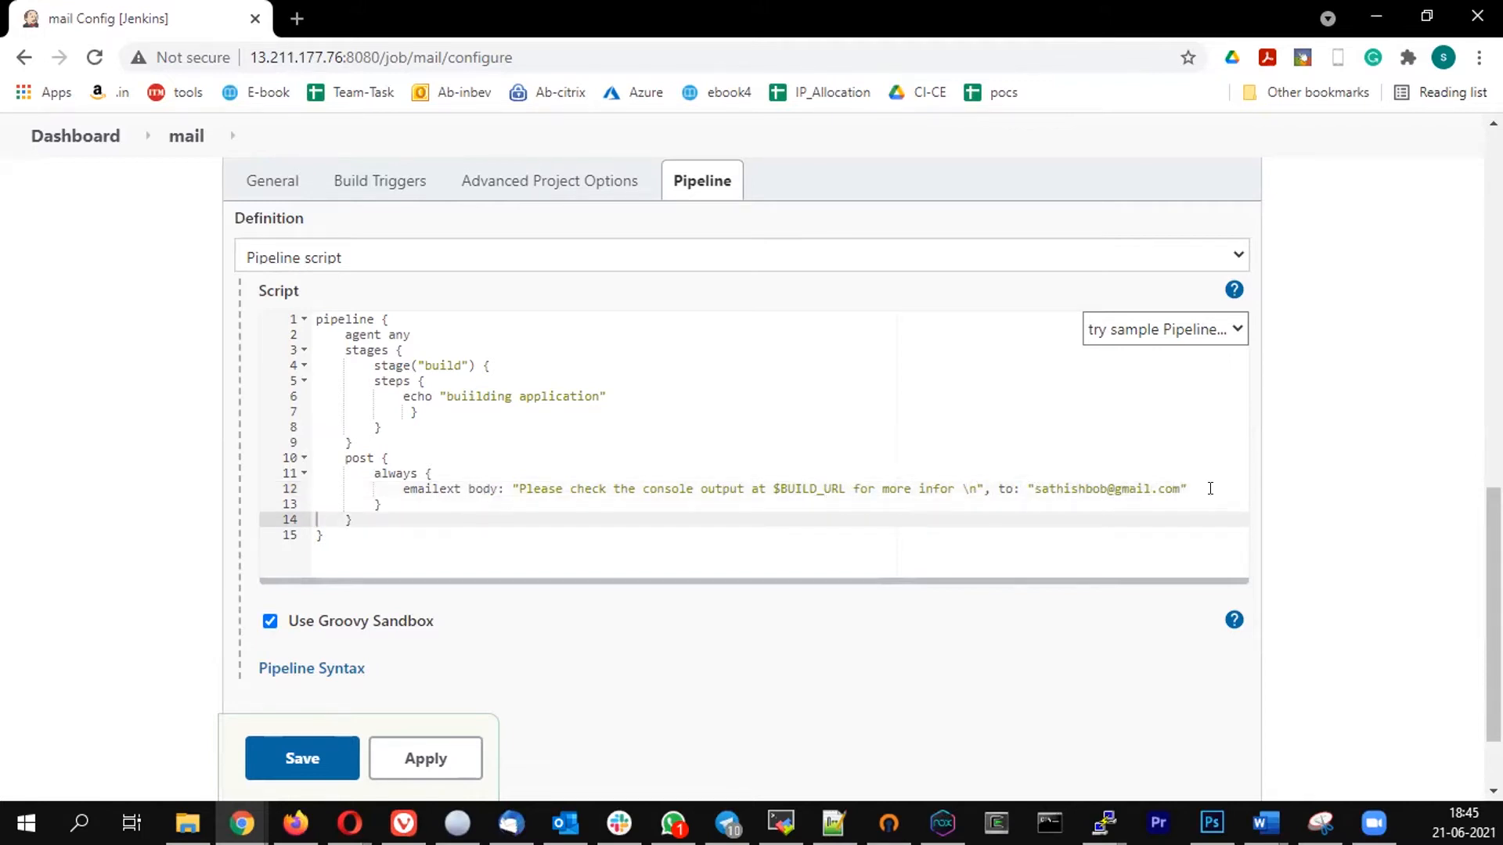
- Add a subject parameter after the recipient, with single-quoted text starting "Jenkinstraining"
left_click(1207, 487)
type(", su")
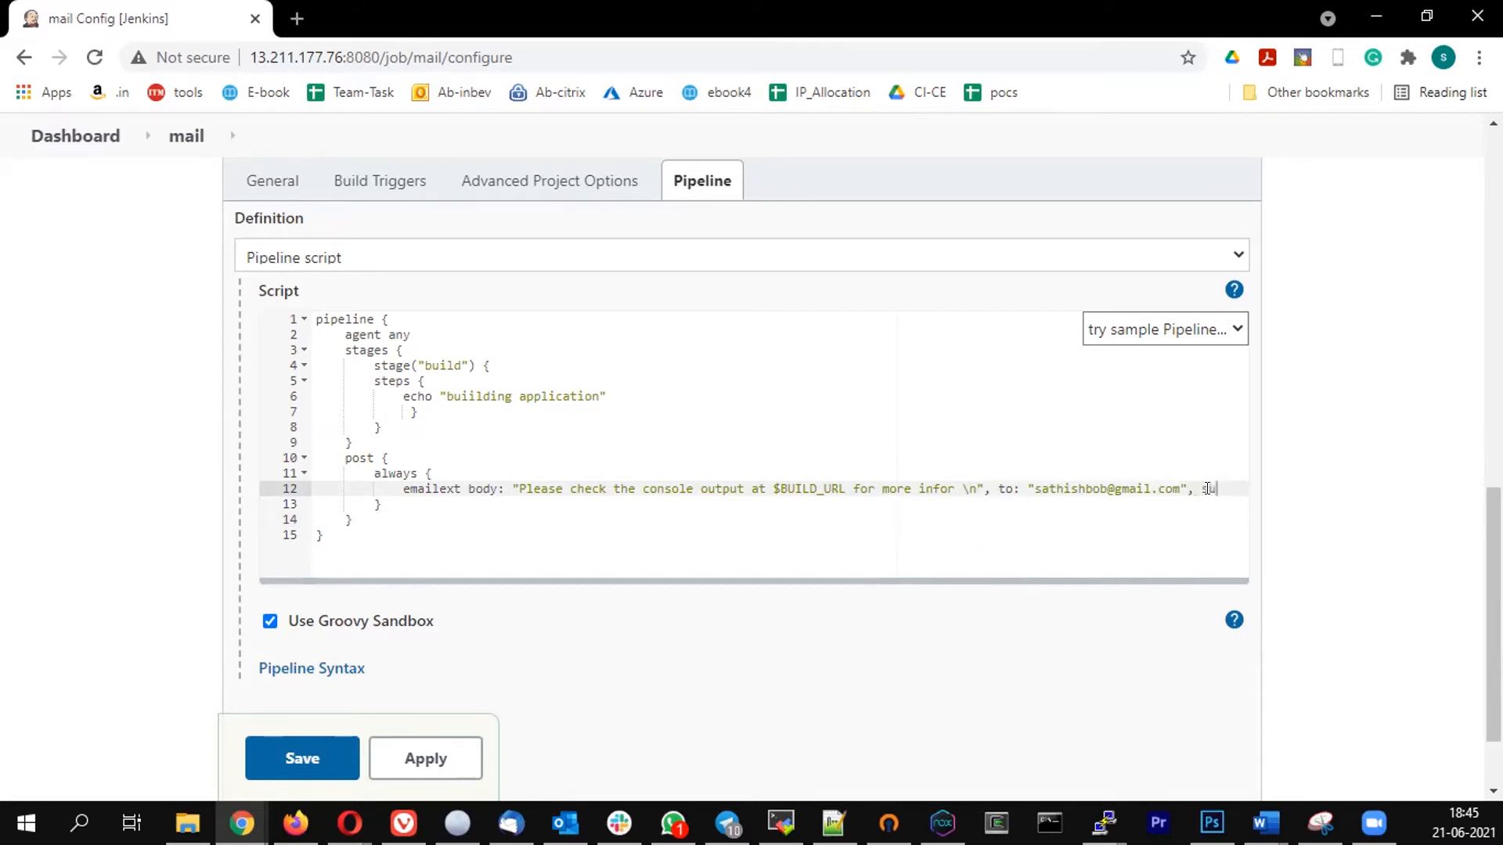
type("bject")
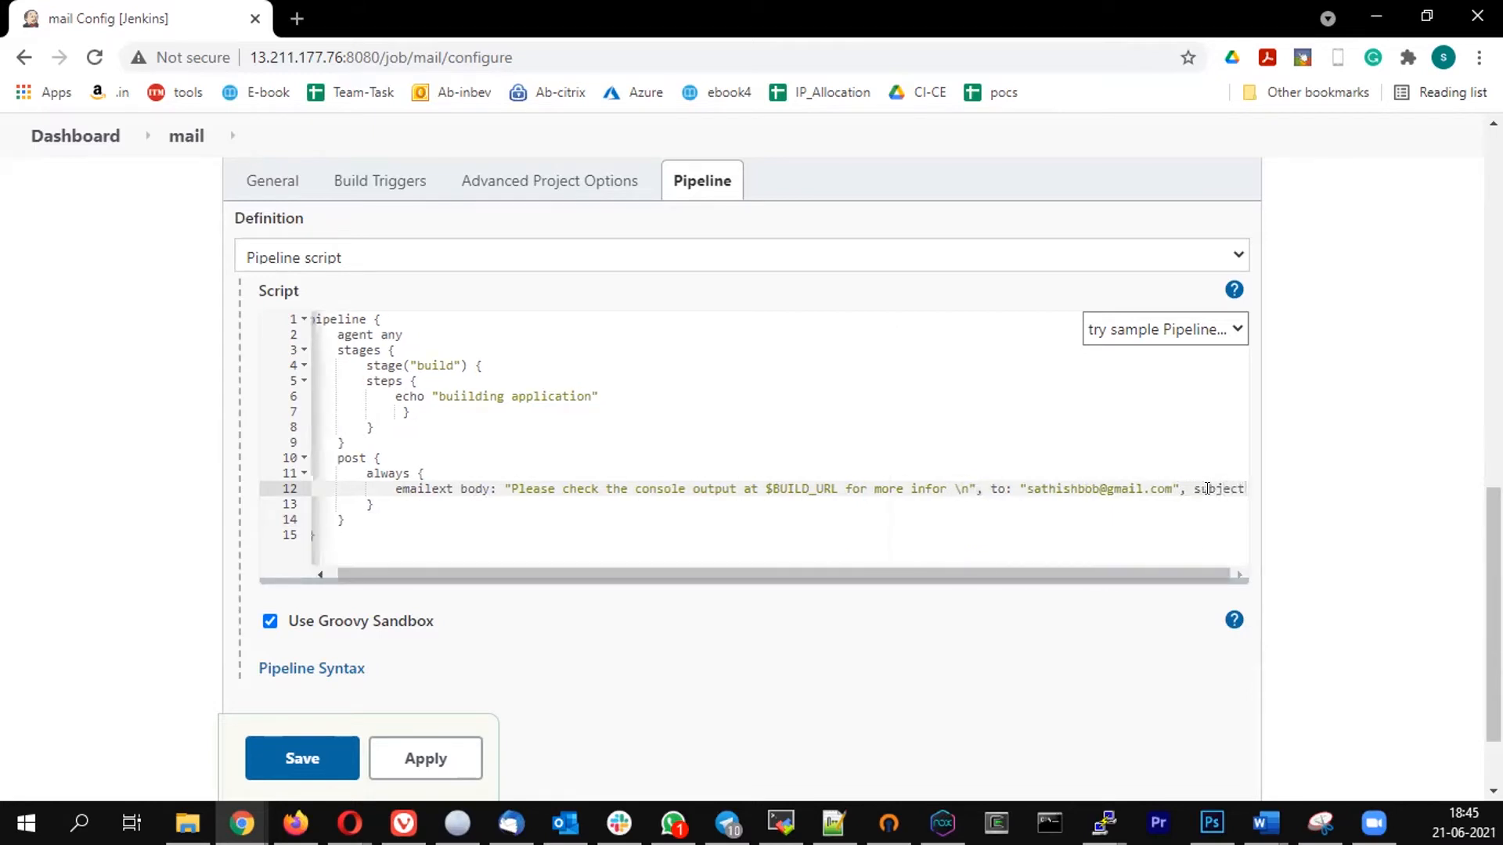
type(": '")
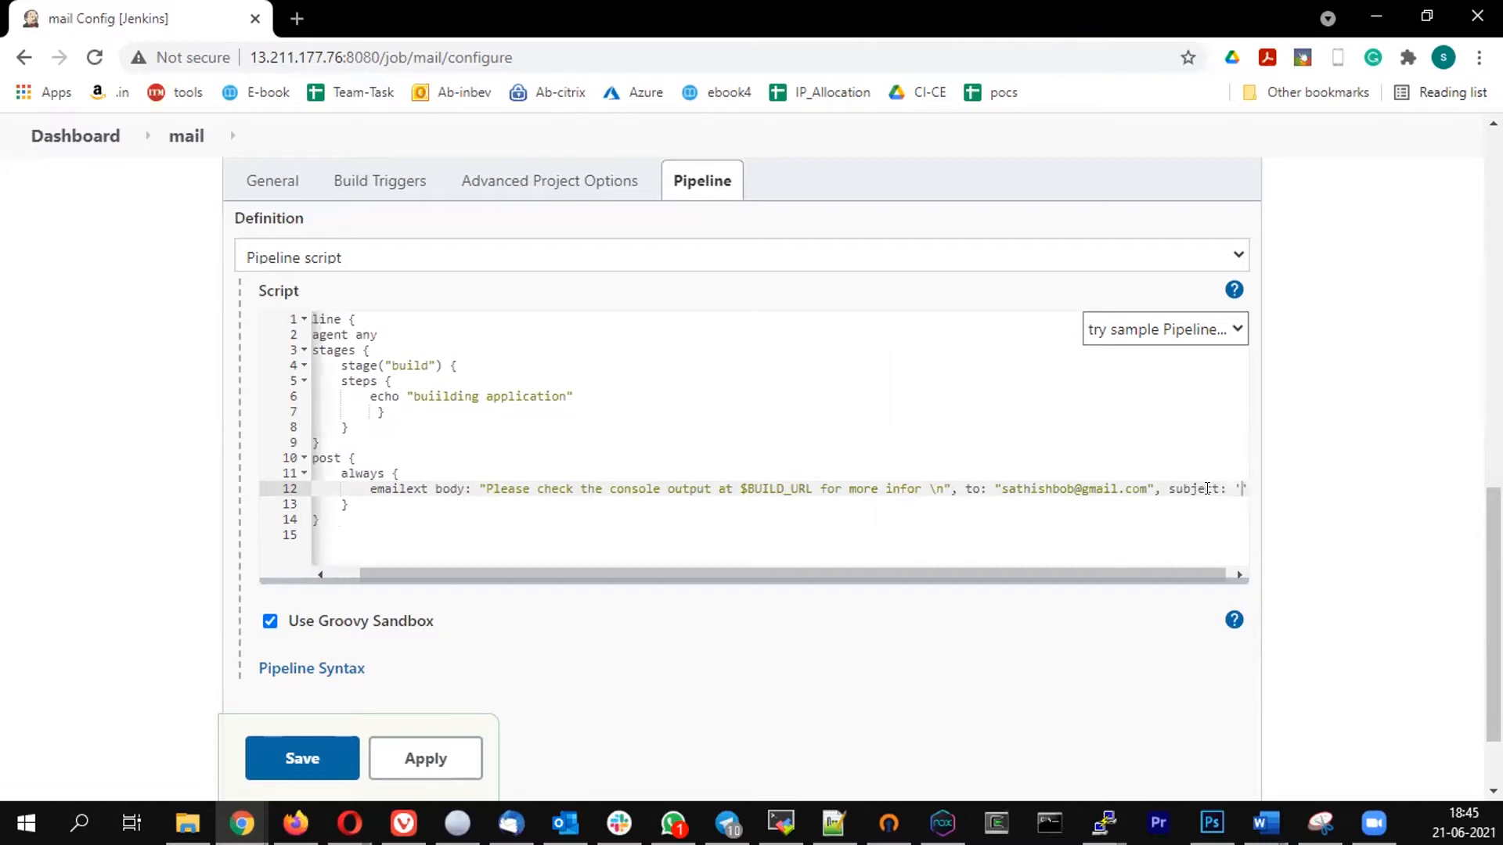
type("Jenki")
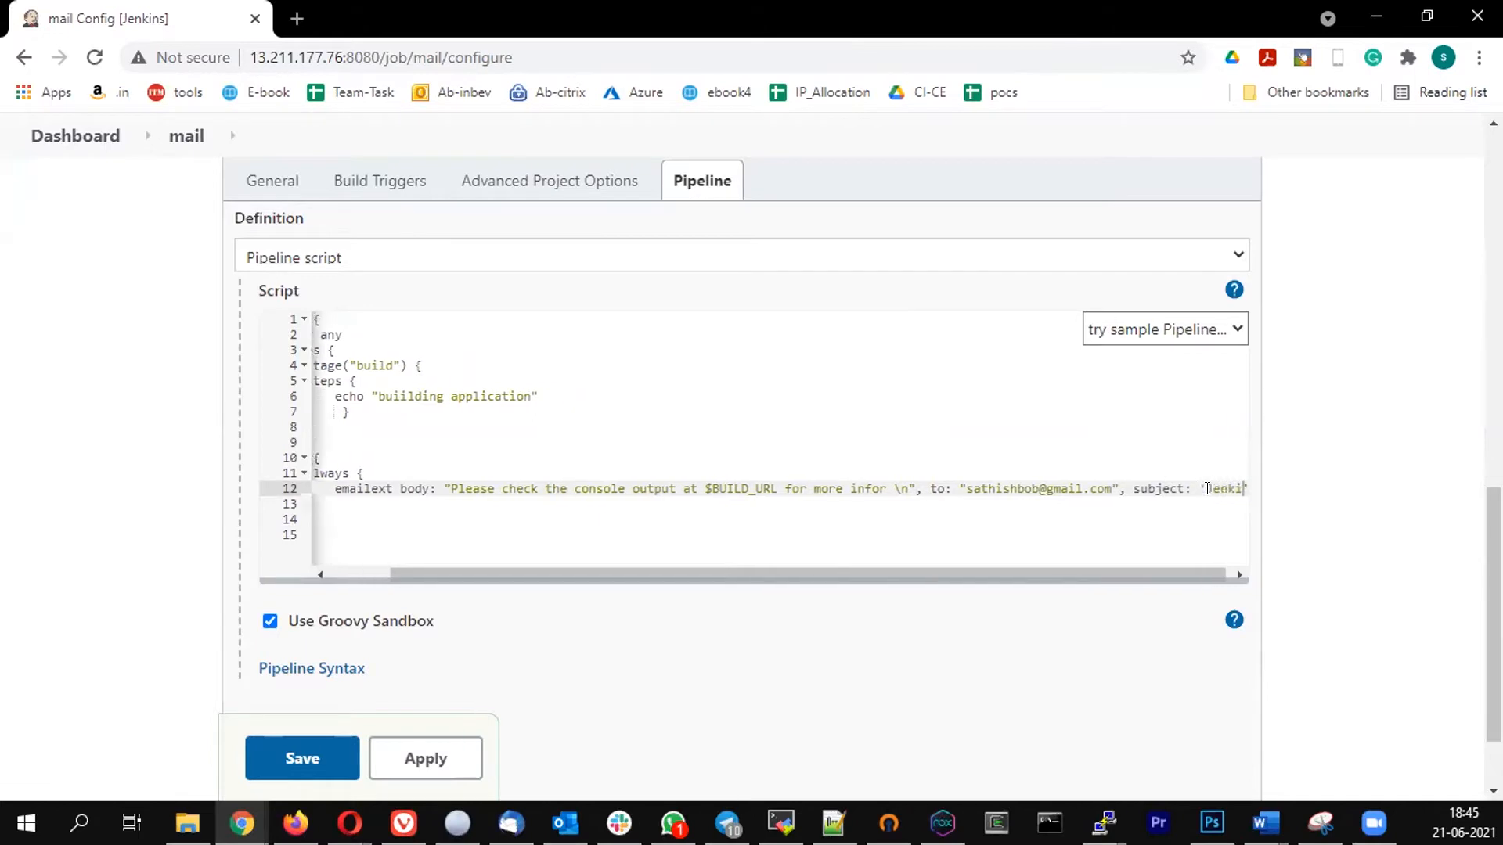
type("ns trainin")
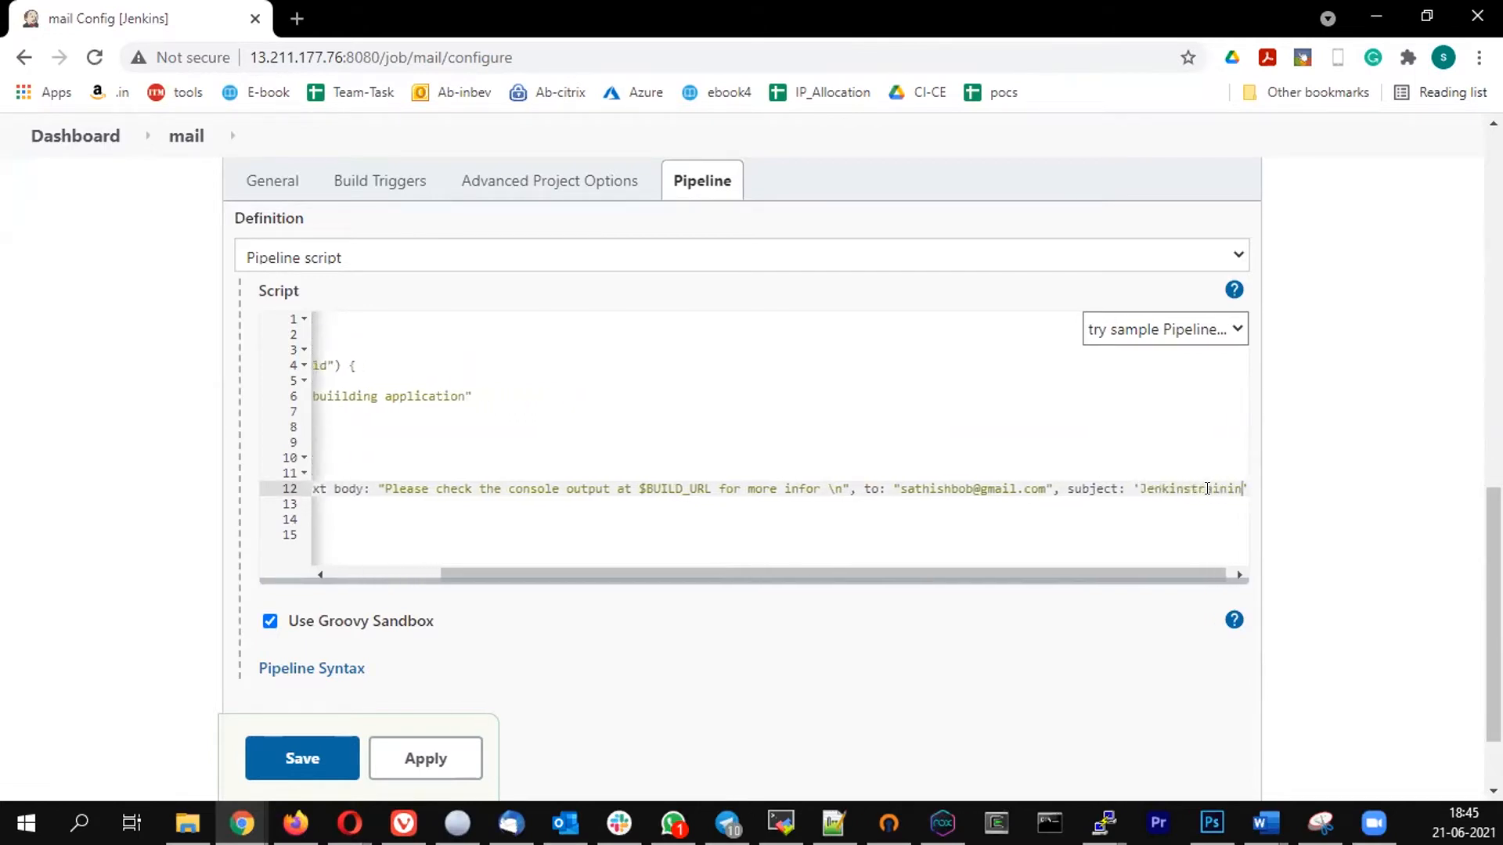
type("g")
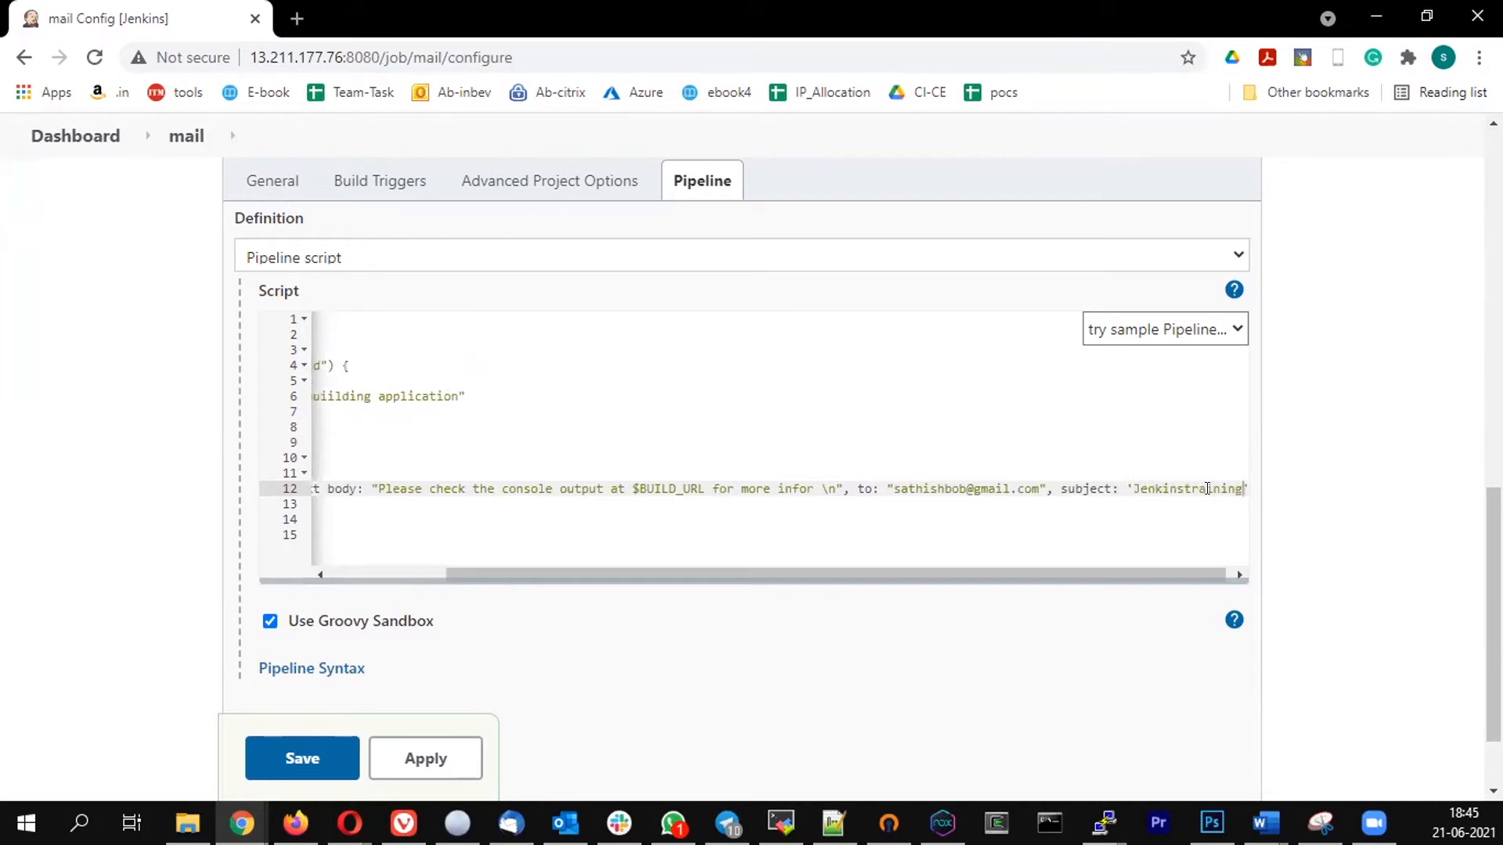
type(" - ")
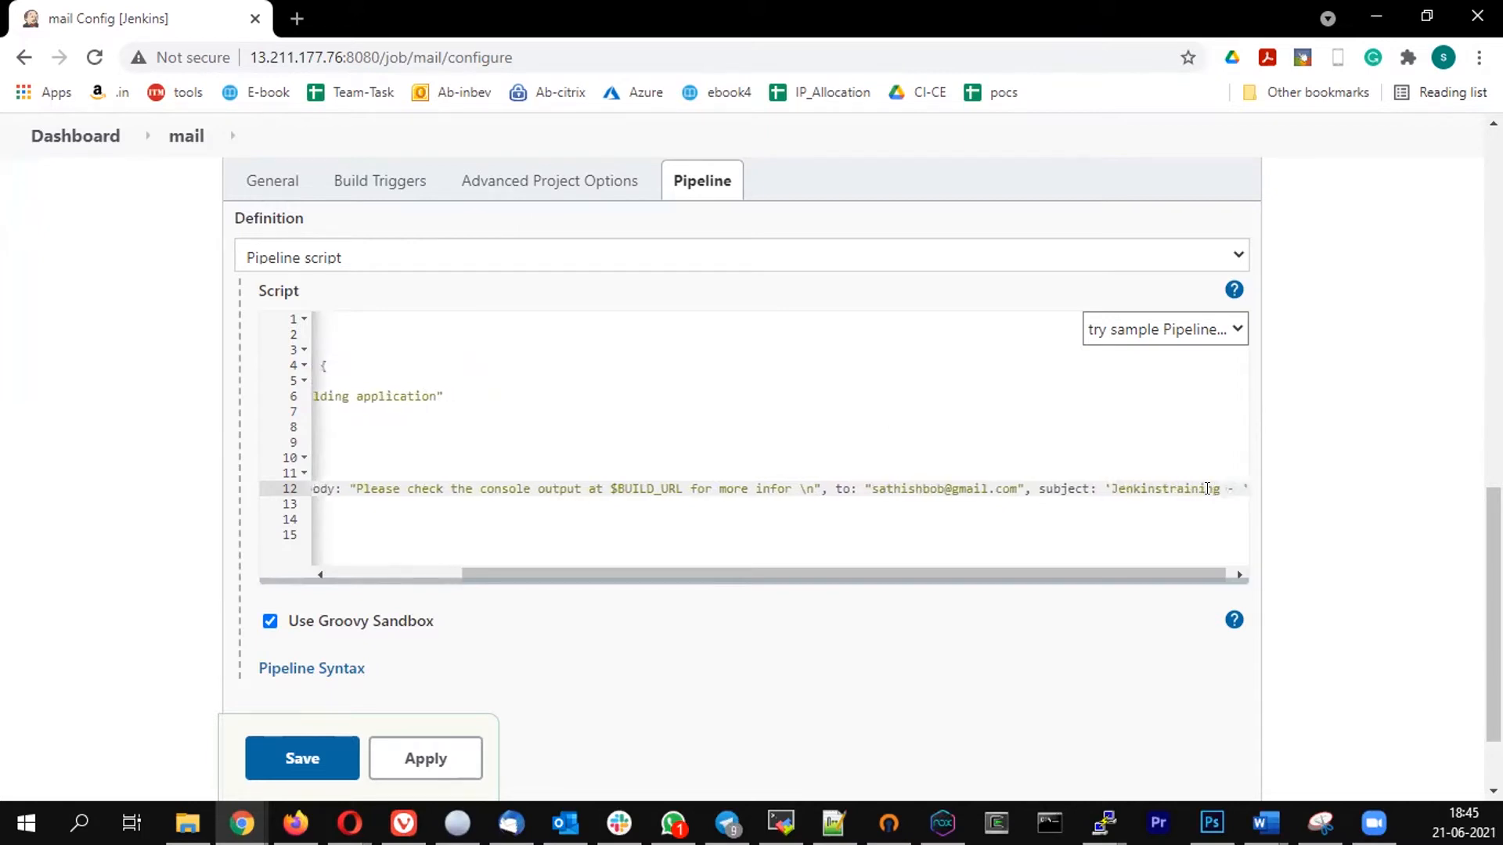
type("$PR")
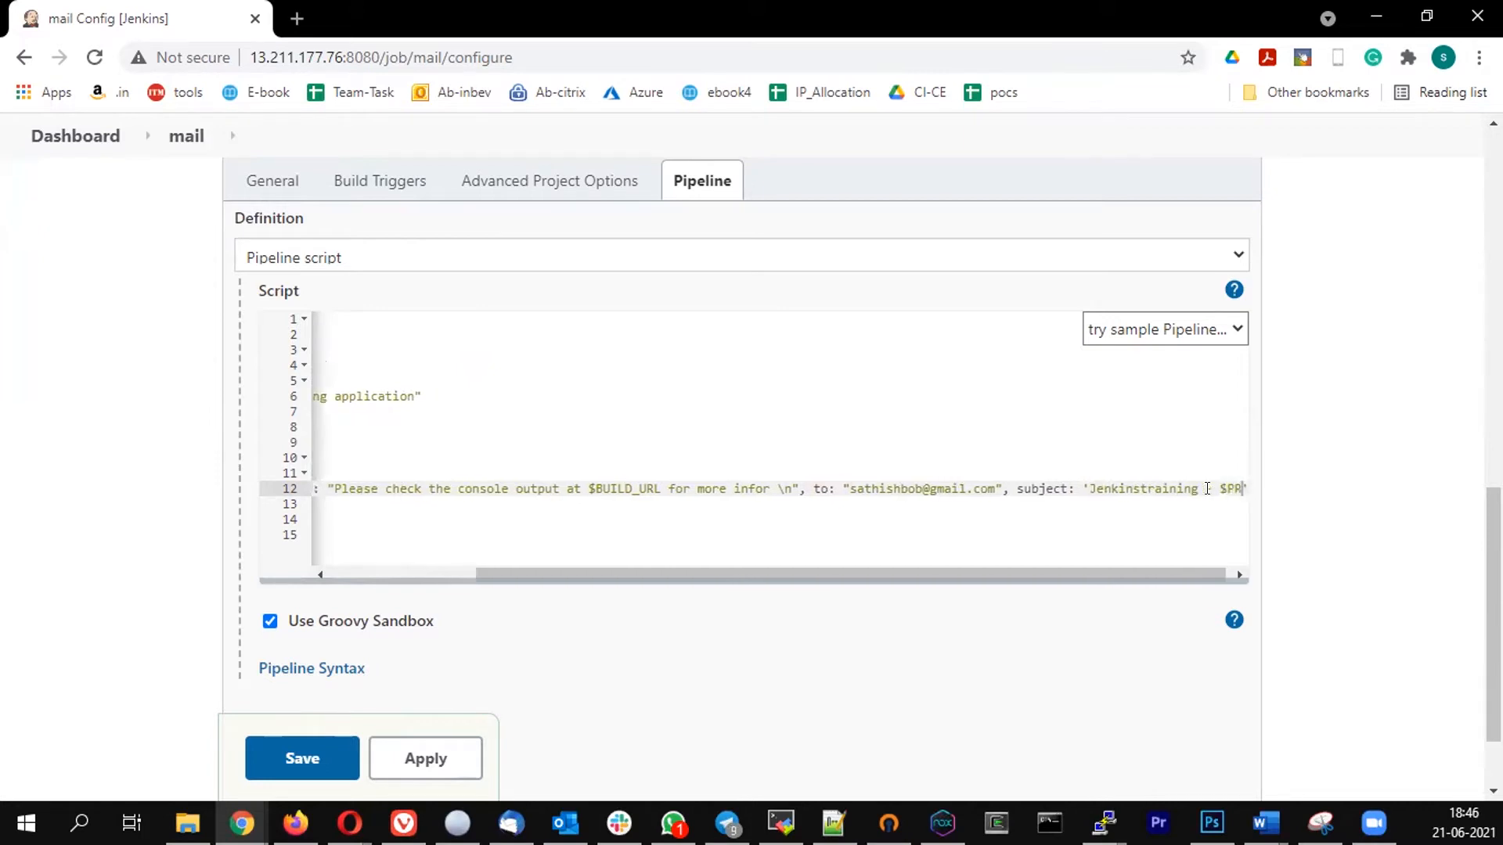
type("OJECT_NAME ")
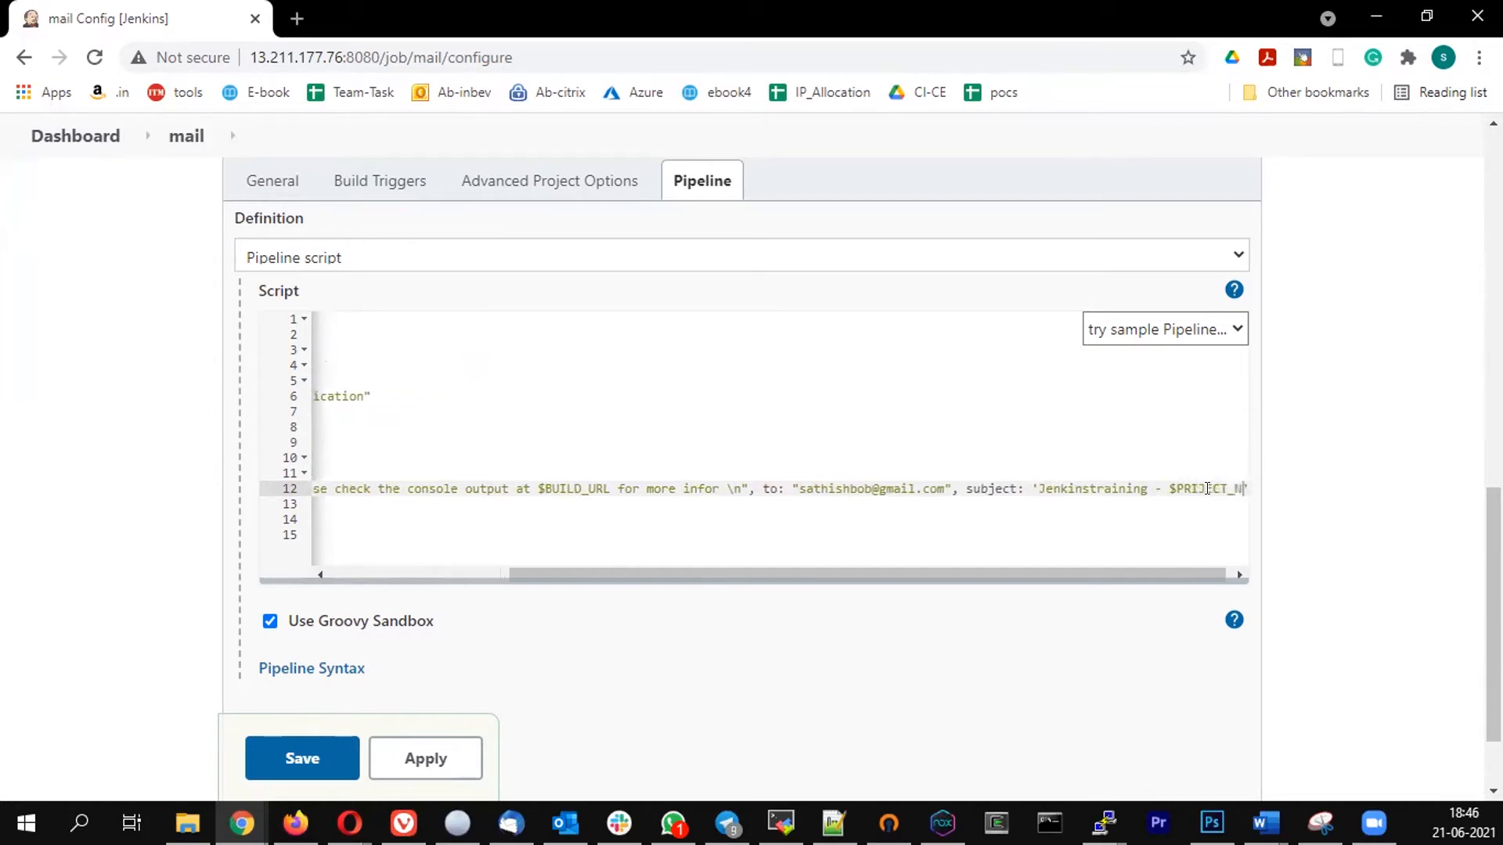
type("is ")
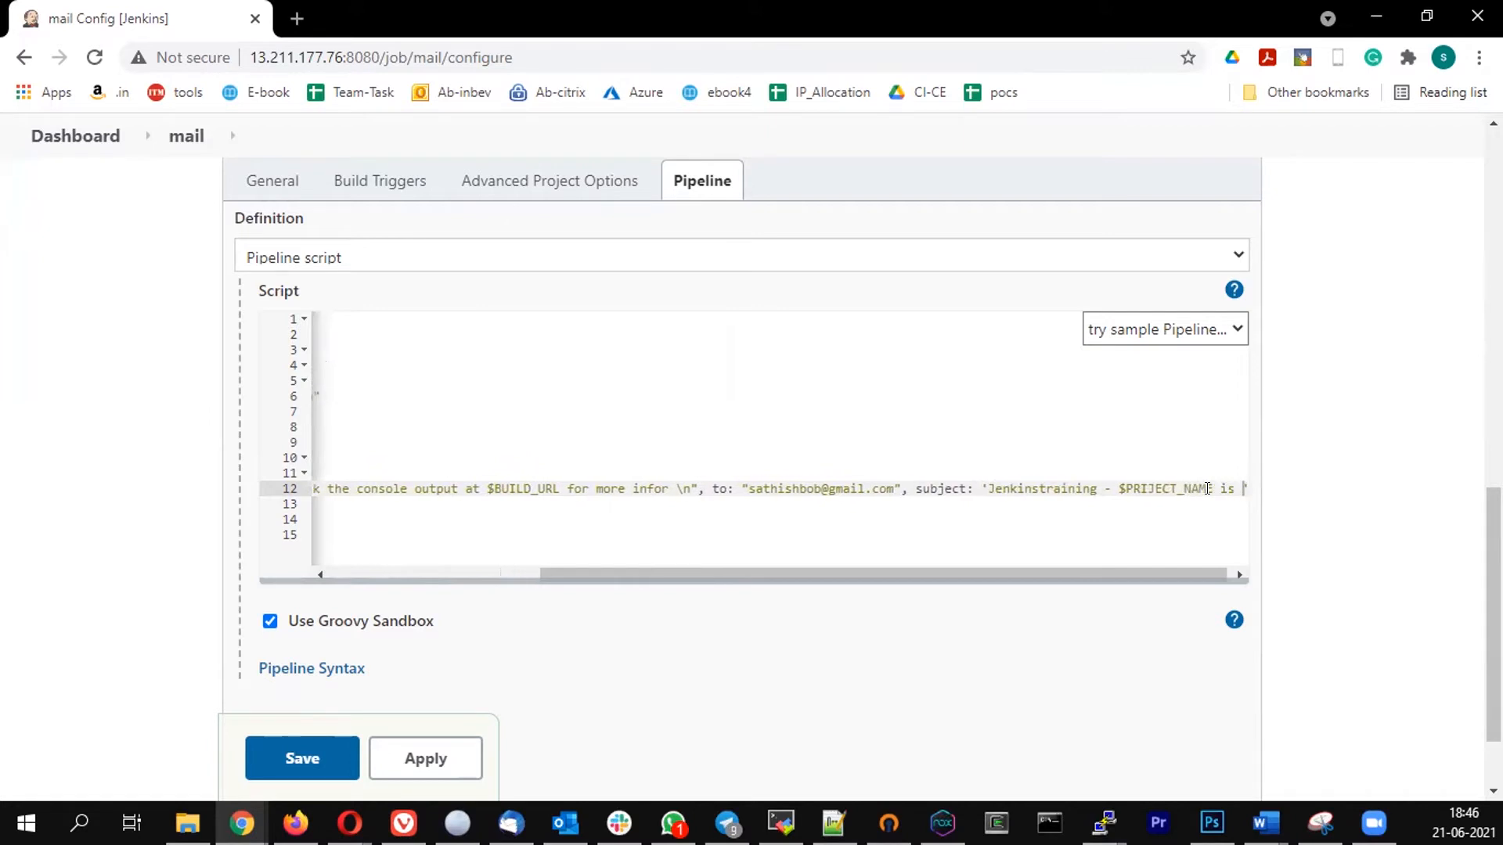
type("completed")
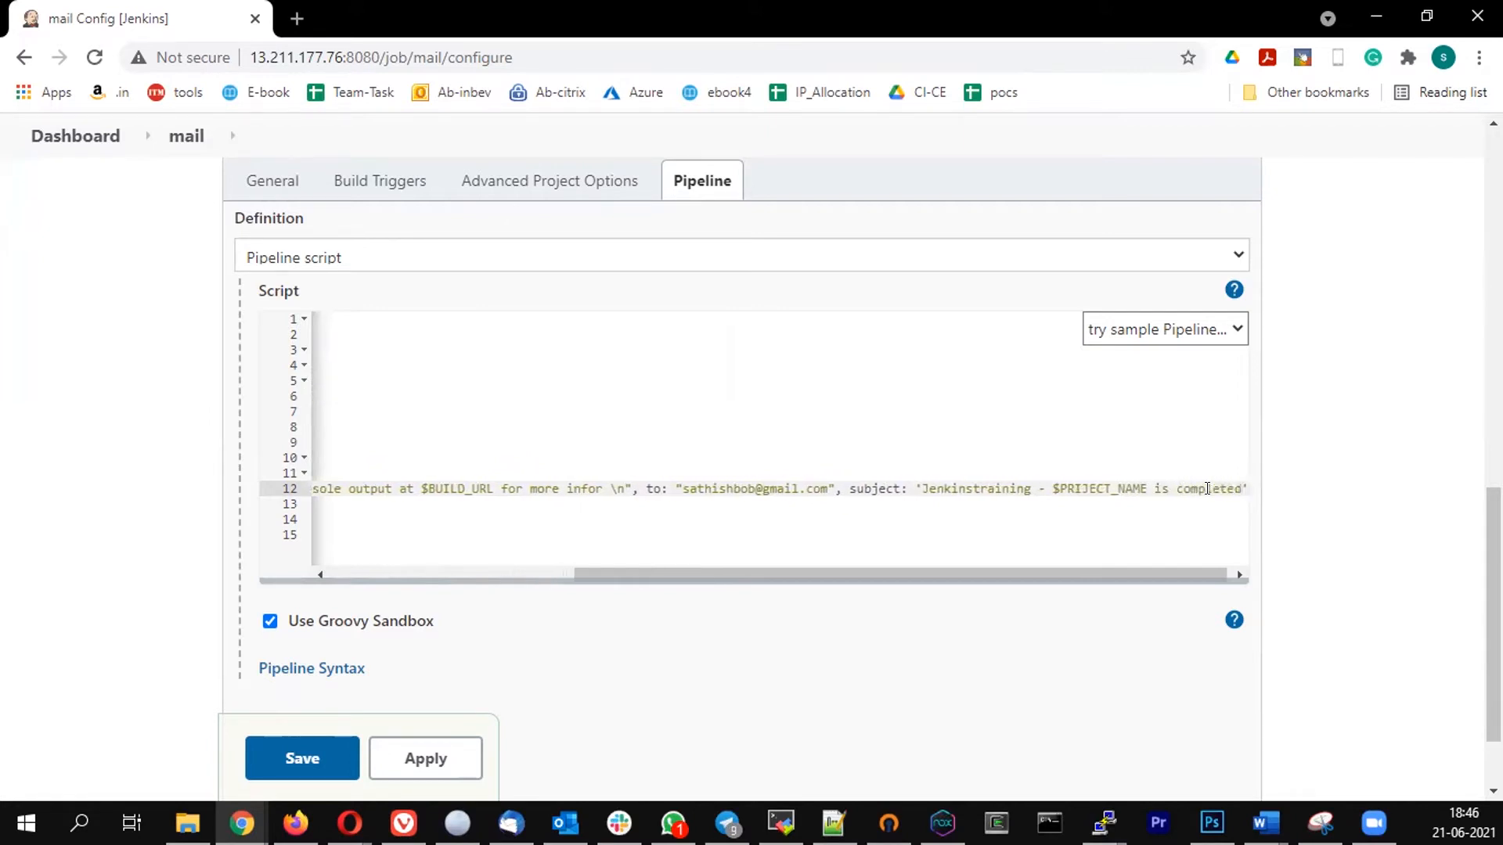
type(" - ")
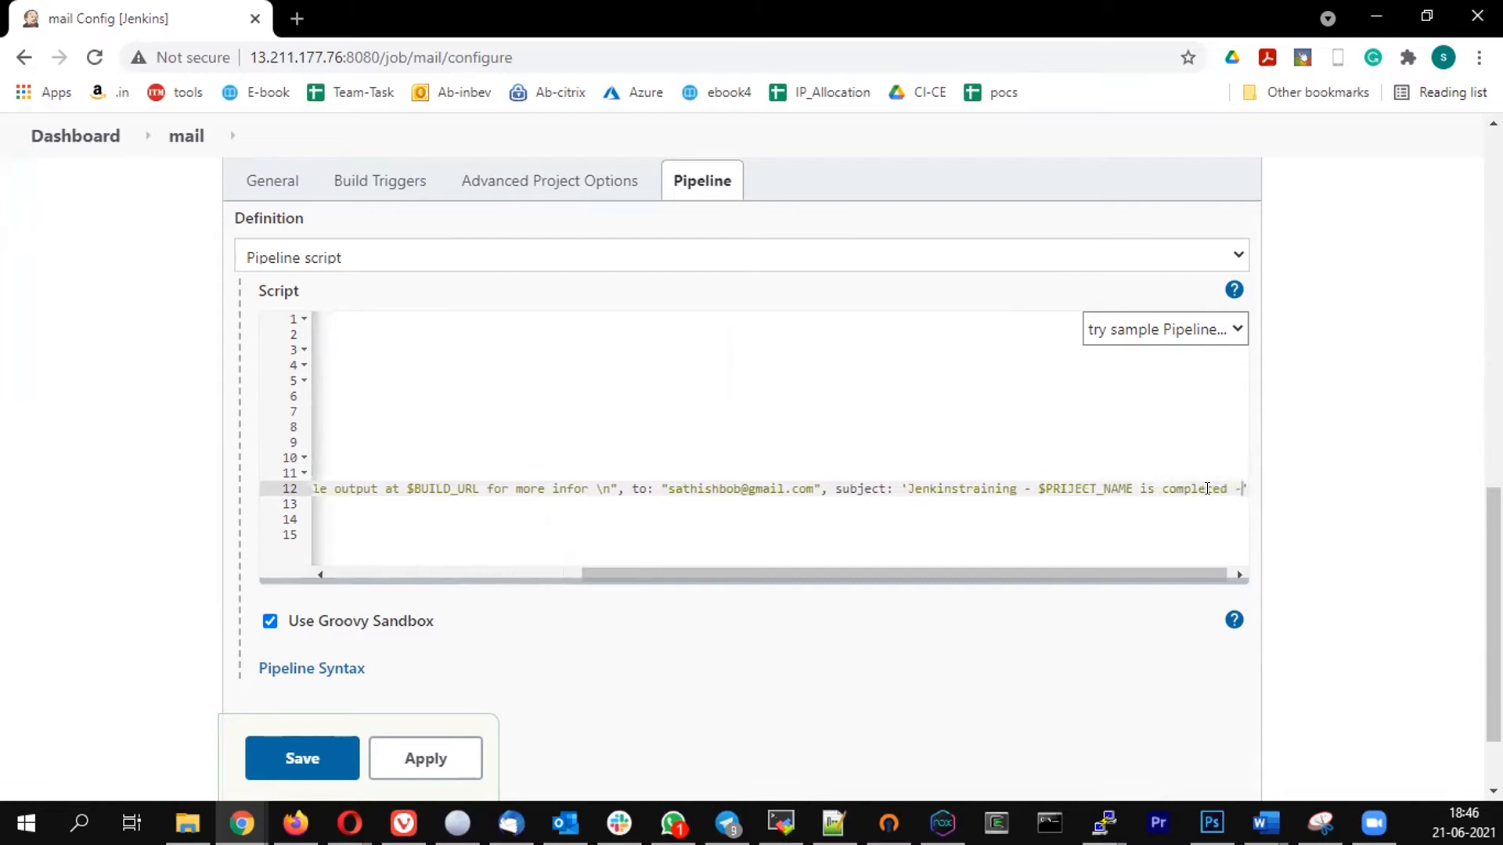
type("Build ")
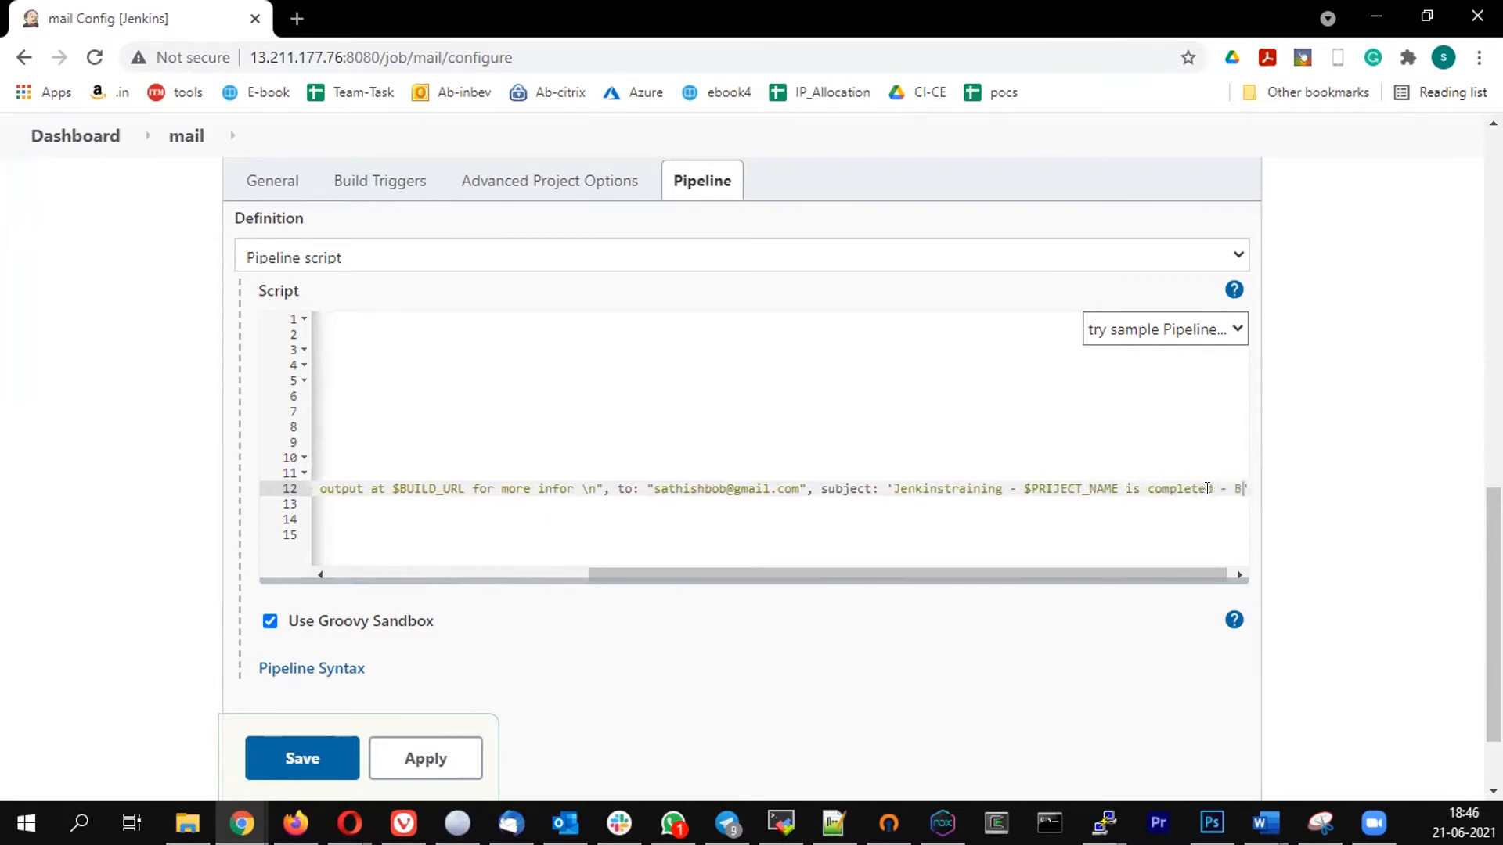
type("number is")
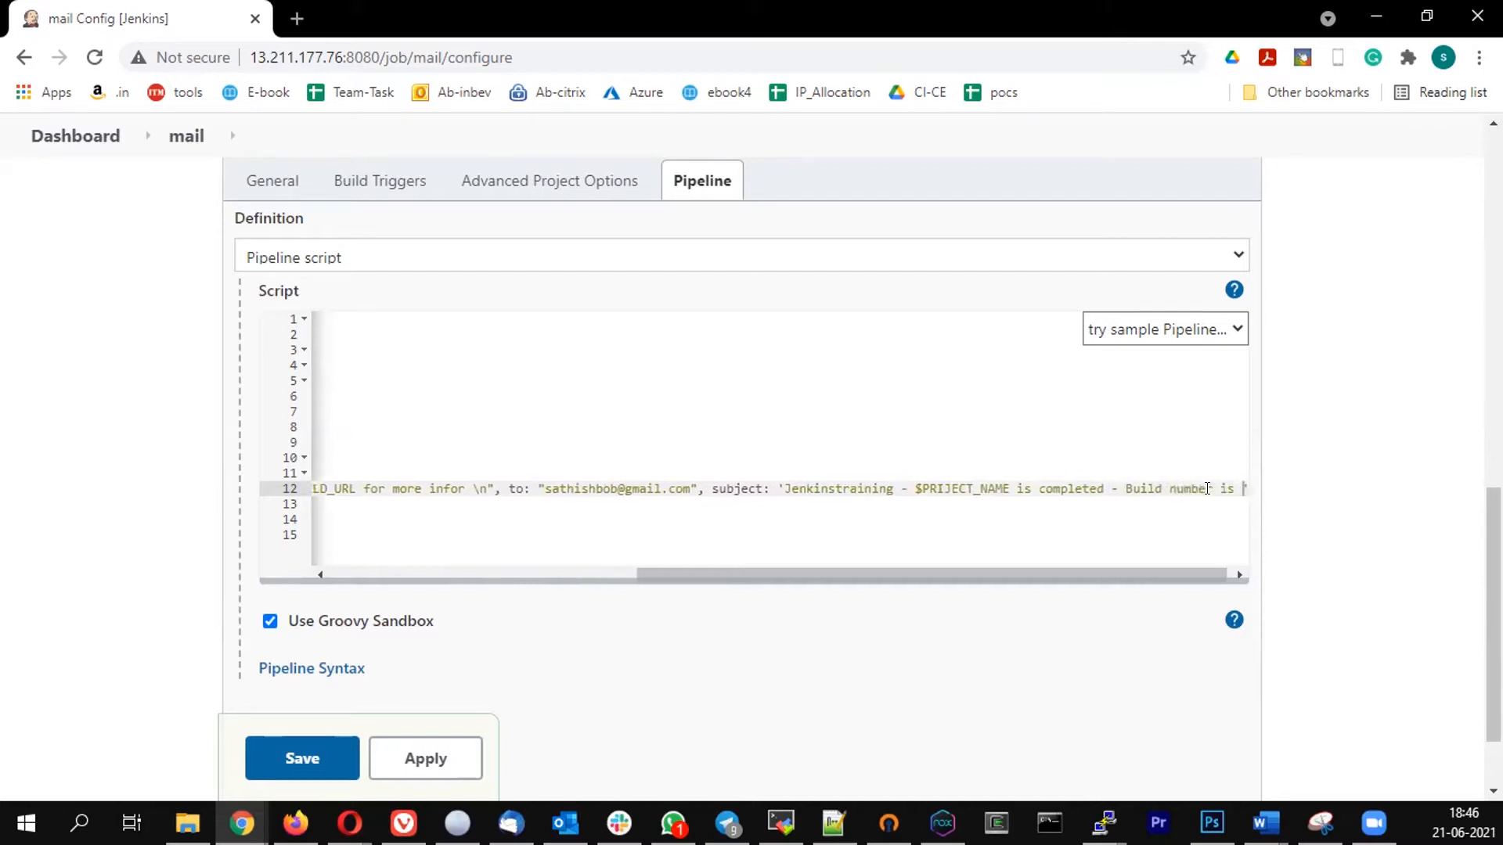
type(" $")
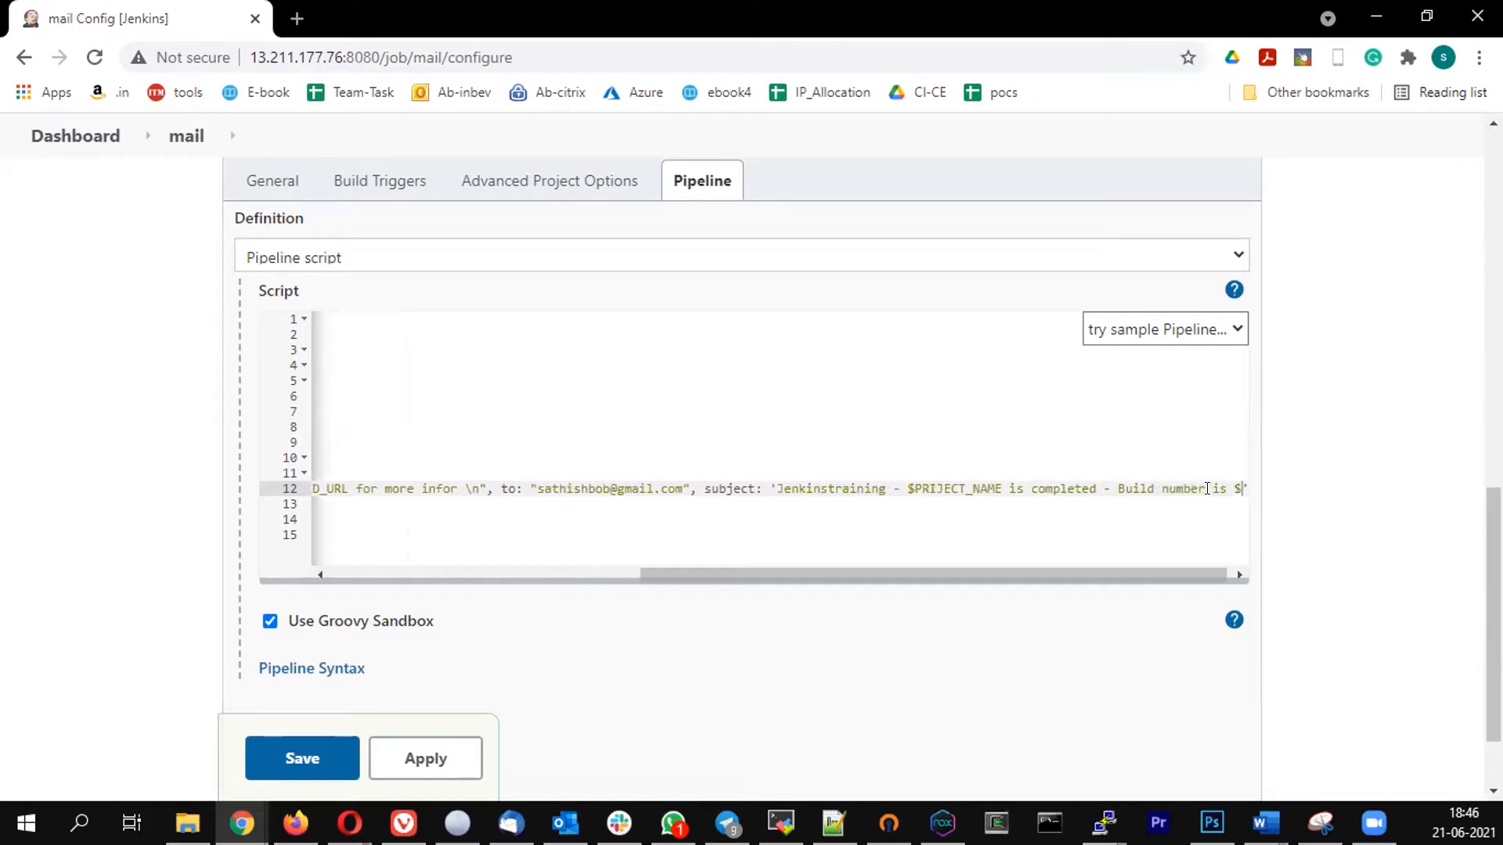
type("BUILD")
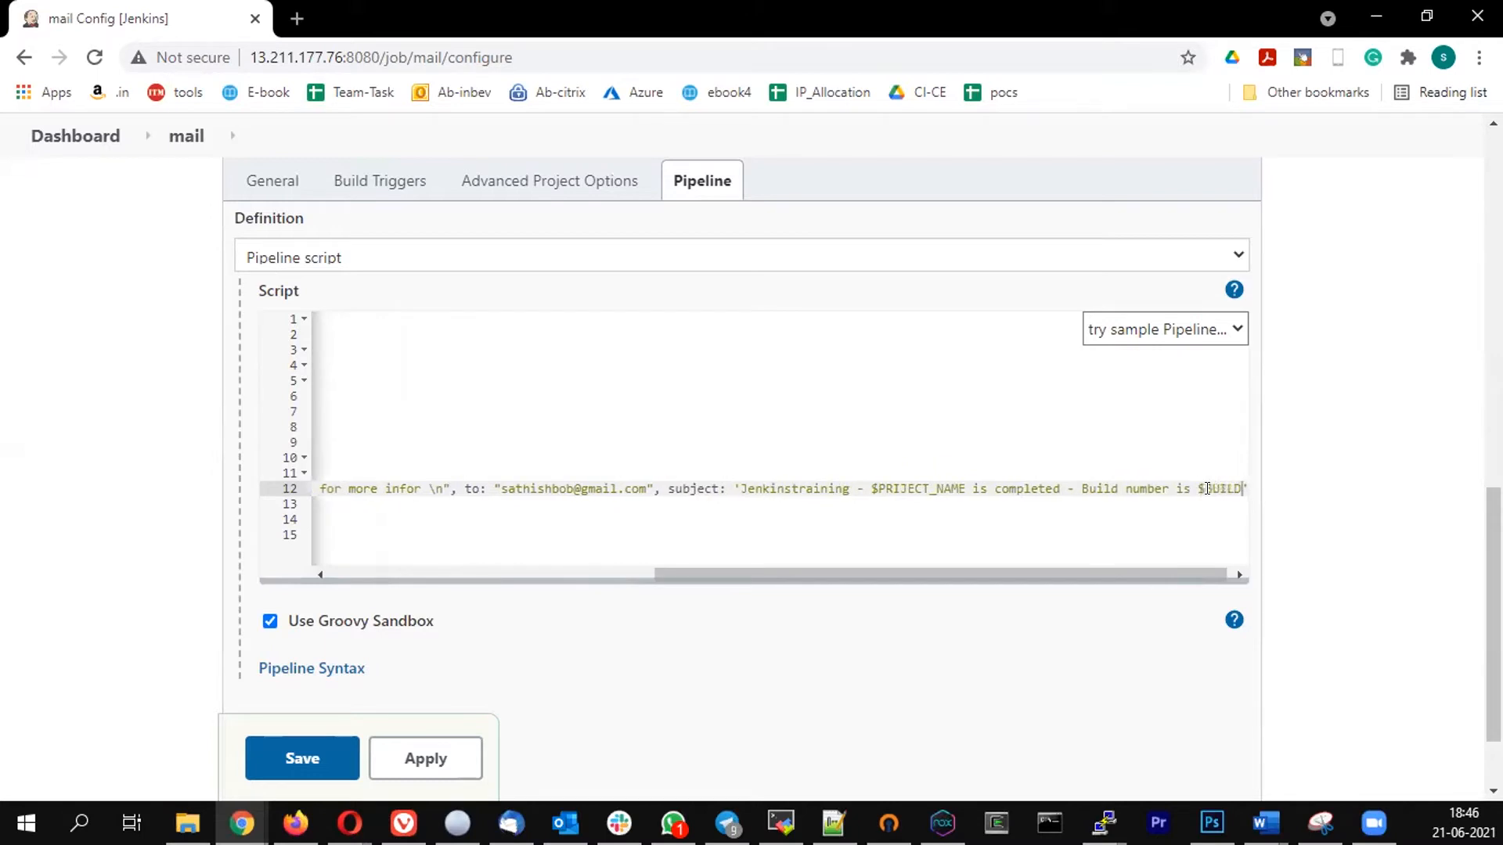
type("_NUMBER")
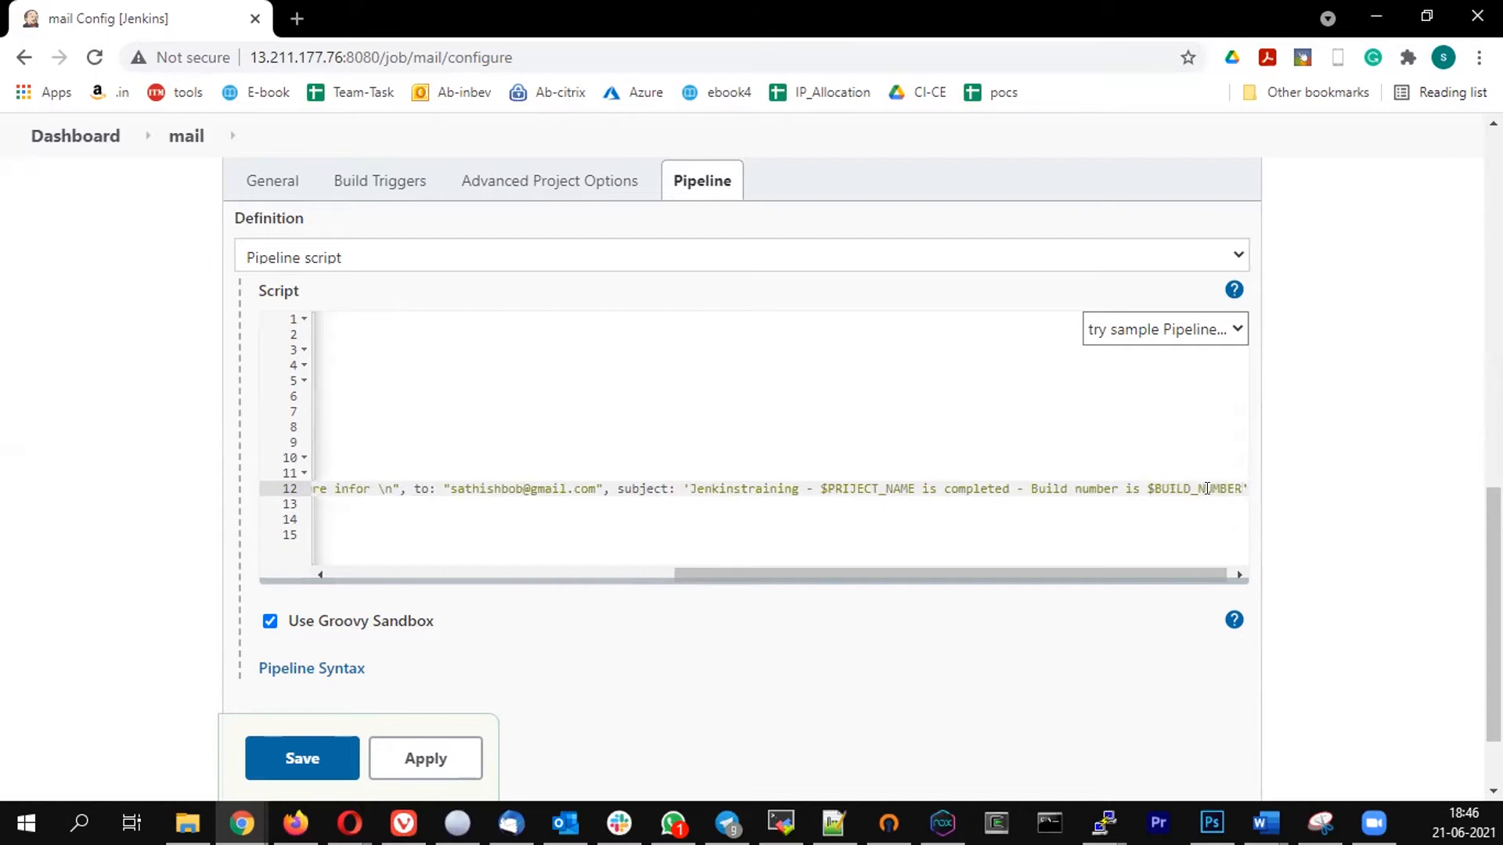
- Append " - Build Status is $BUILD_STATUS" to the end of the email subject
key("Right")
type("- BU")
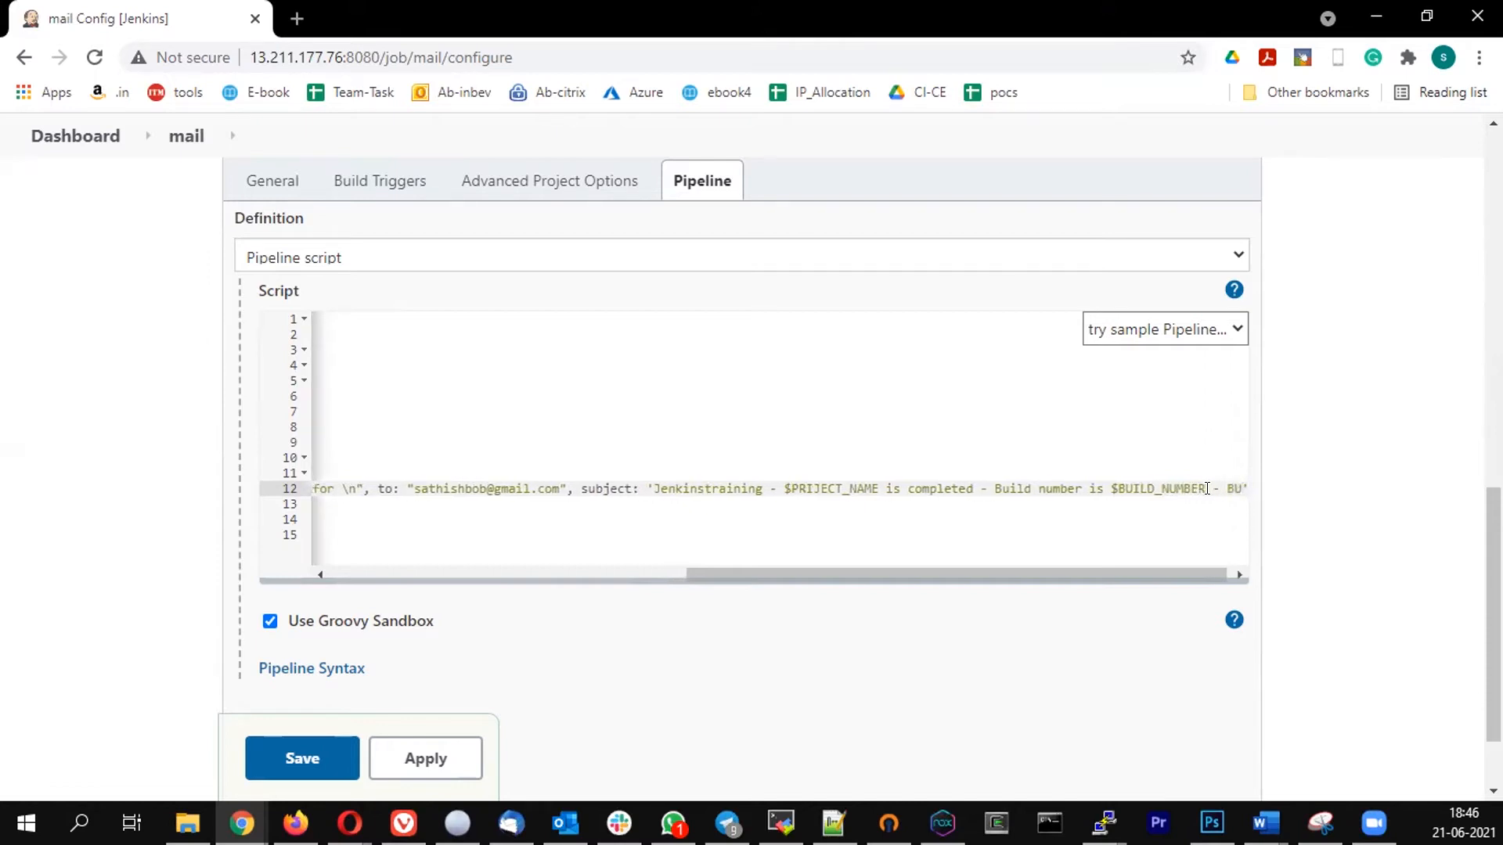
key("BackSpace")
type("uild Status")
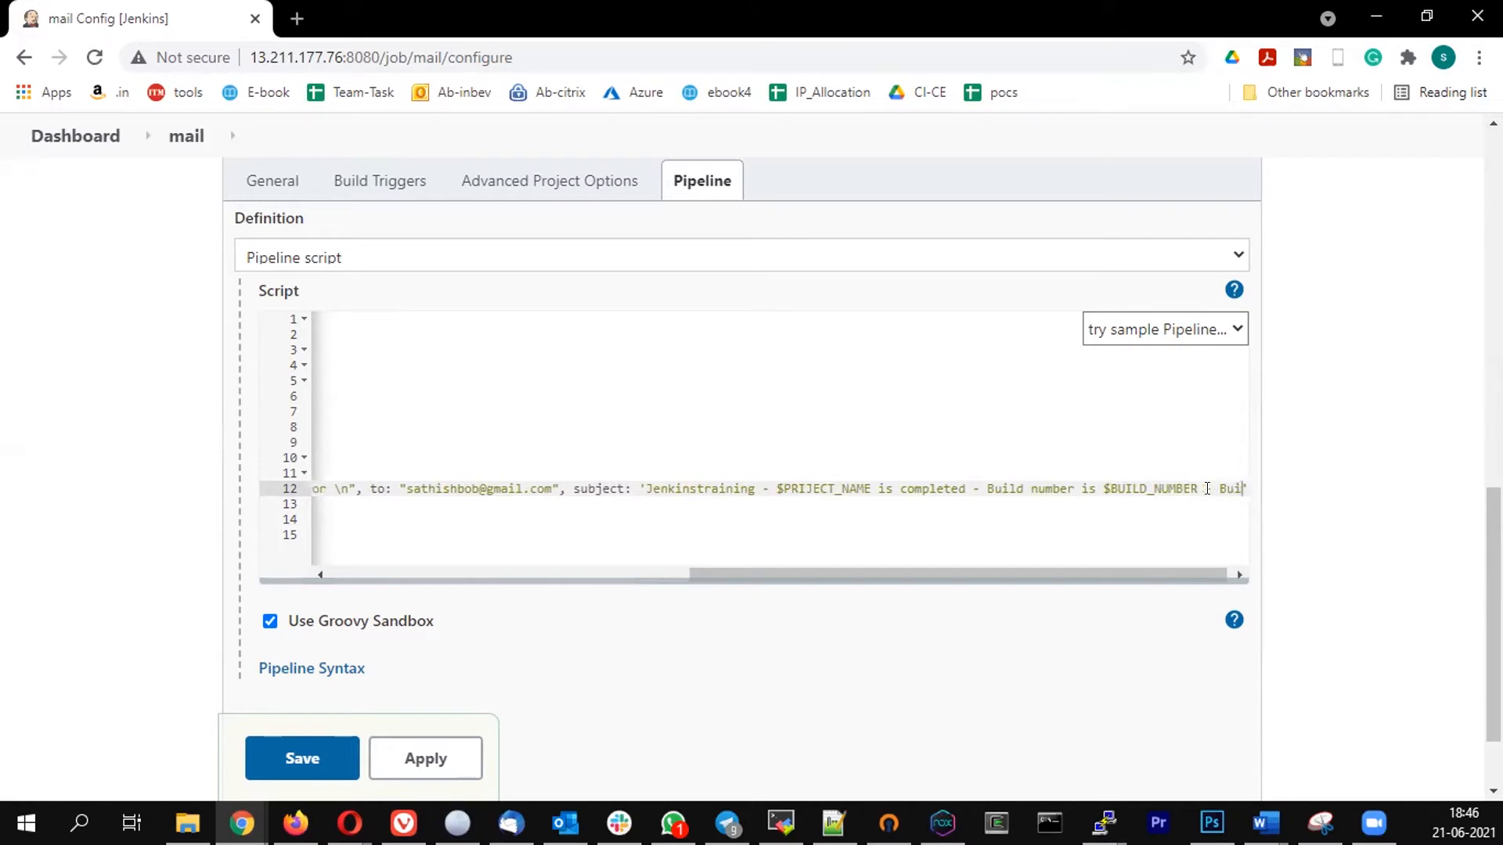
type(" is ")
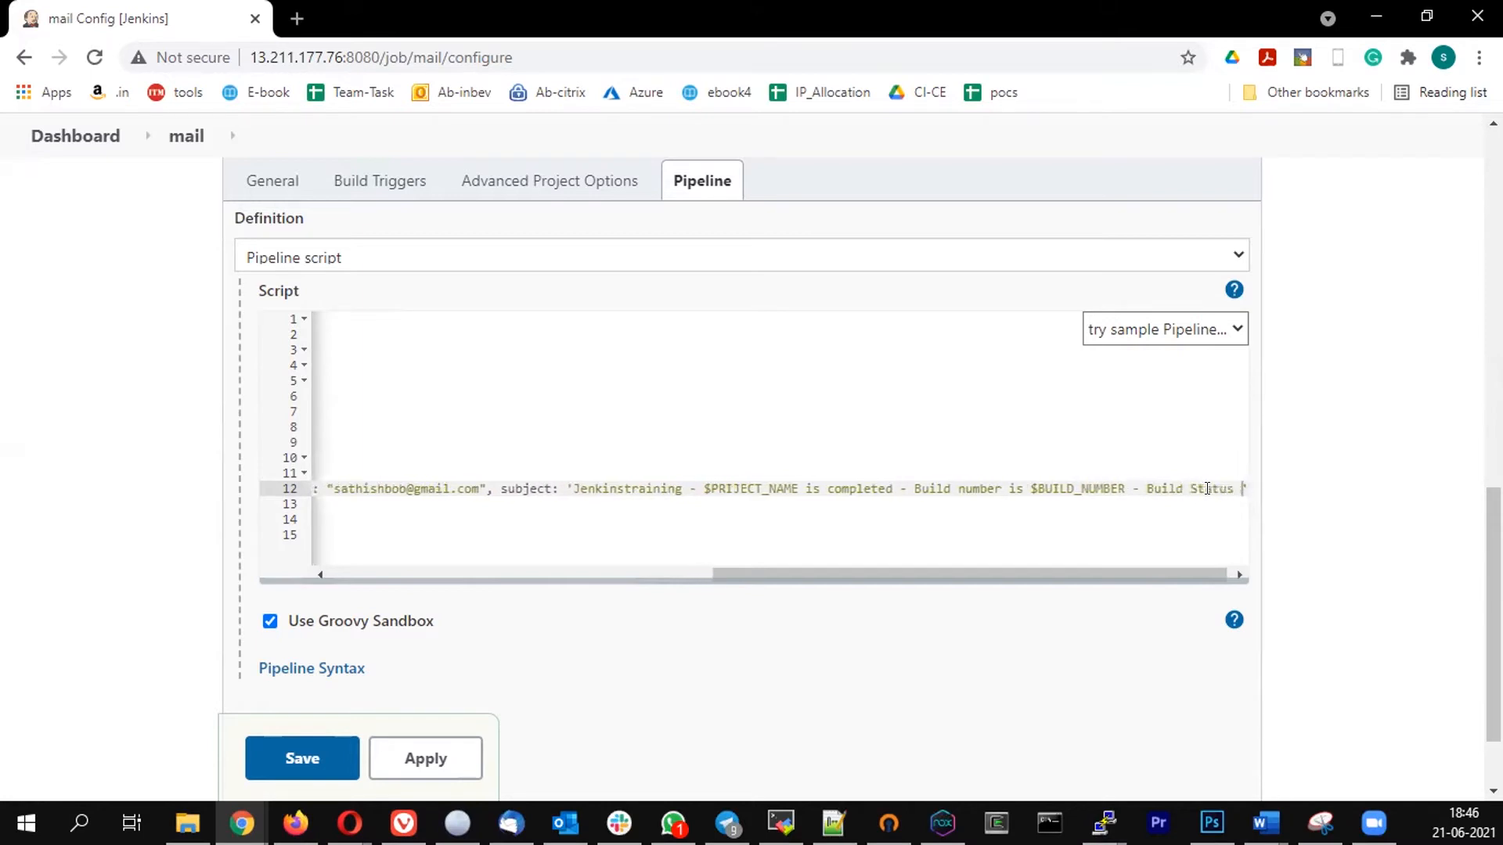
type("$")
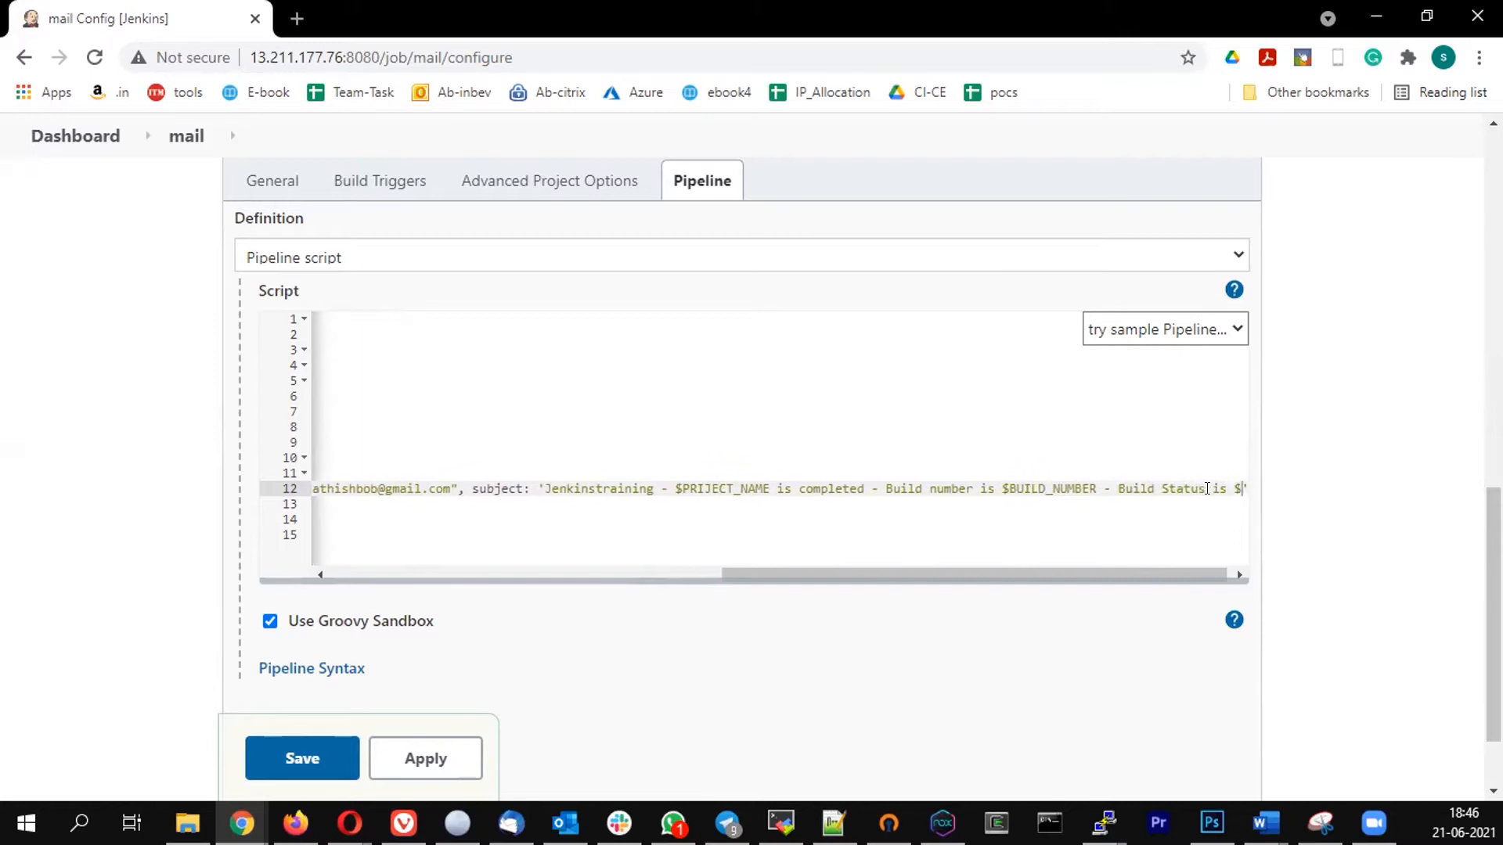
type("BUILD_")
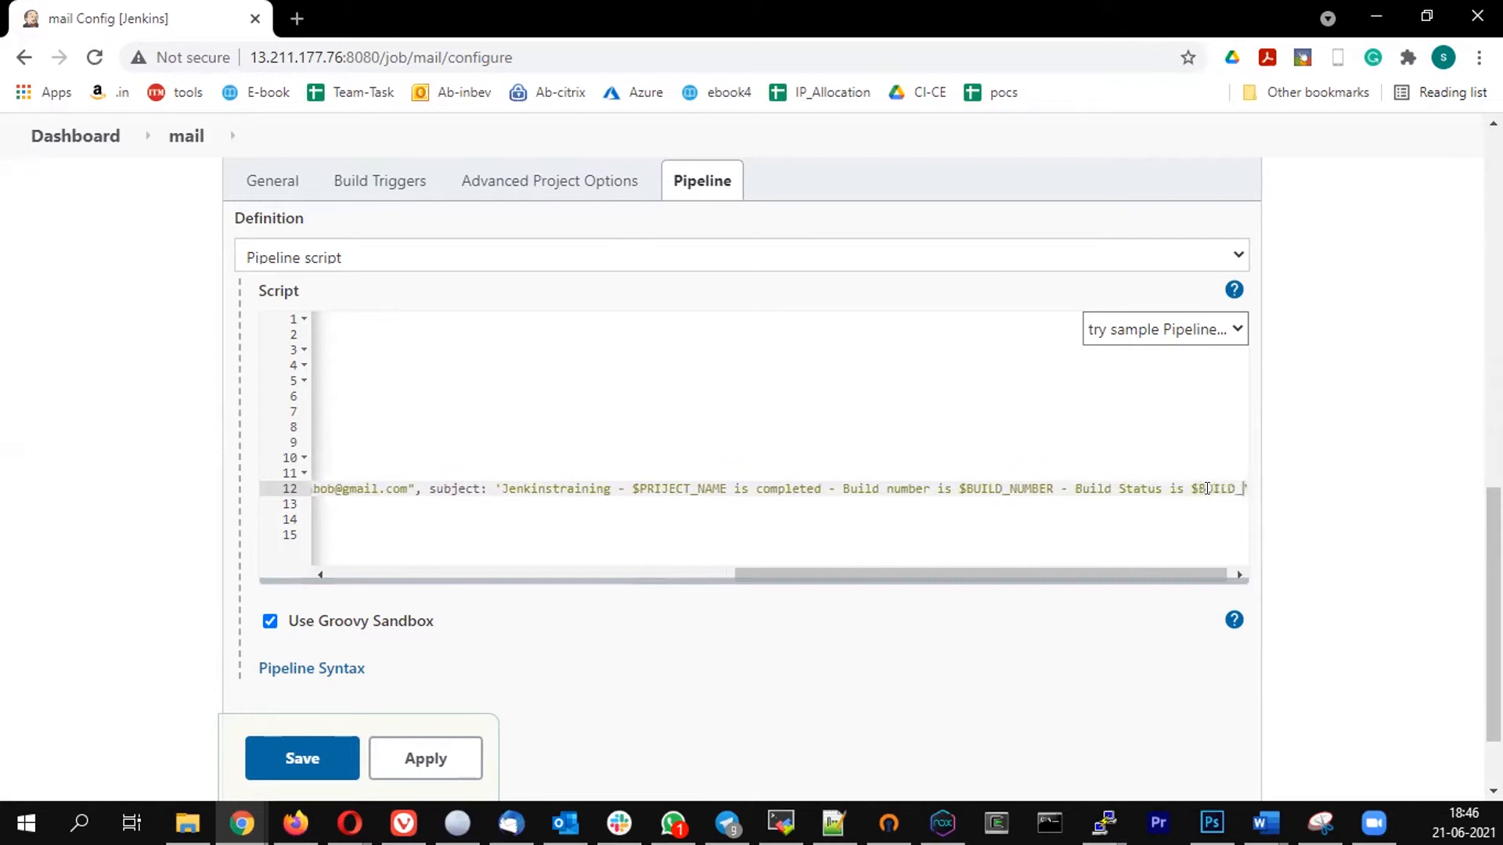
type("STATUS")
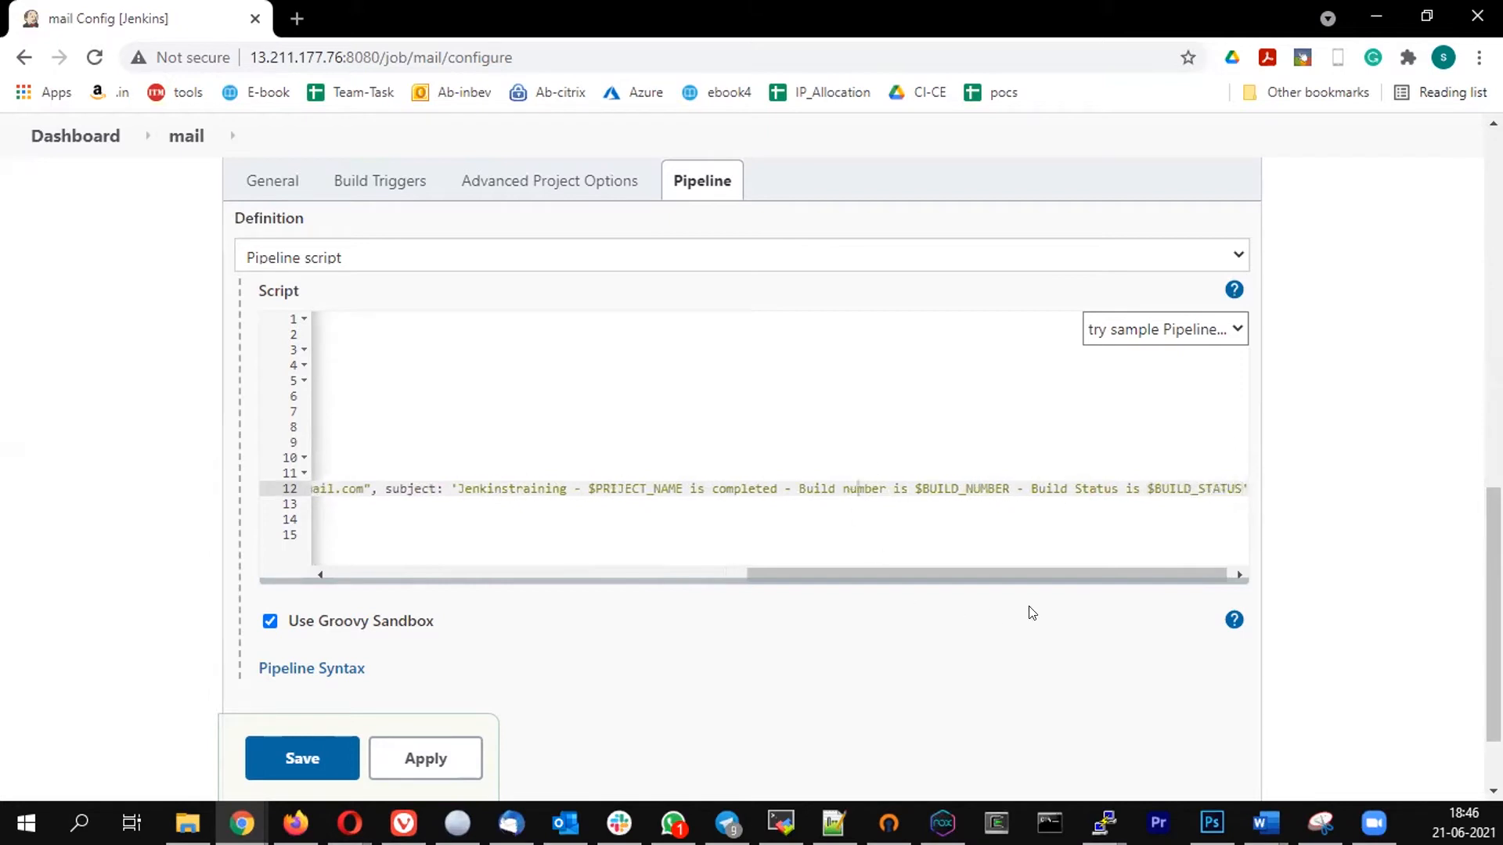
- Save the finished pipeline configuration and start a build of the mail job
left_click_drag(972, 570, 327, 581)
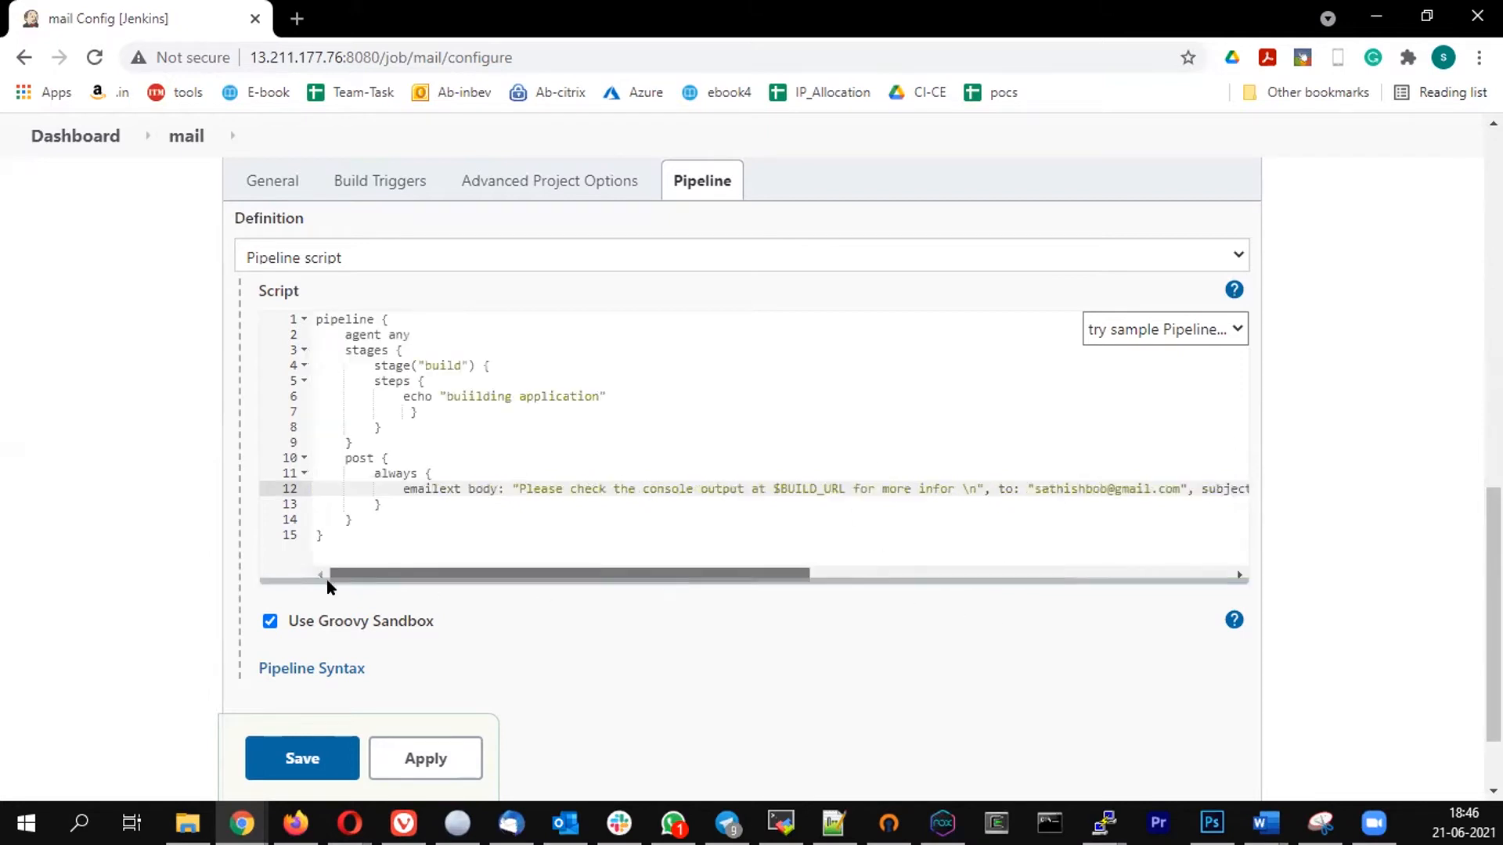
left_click(501, 436)
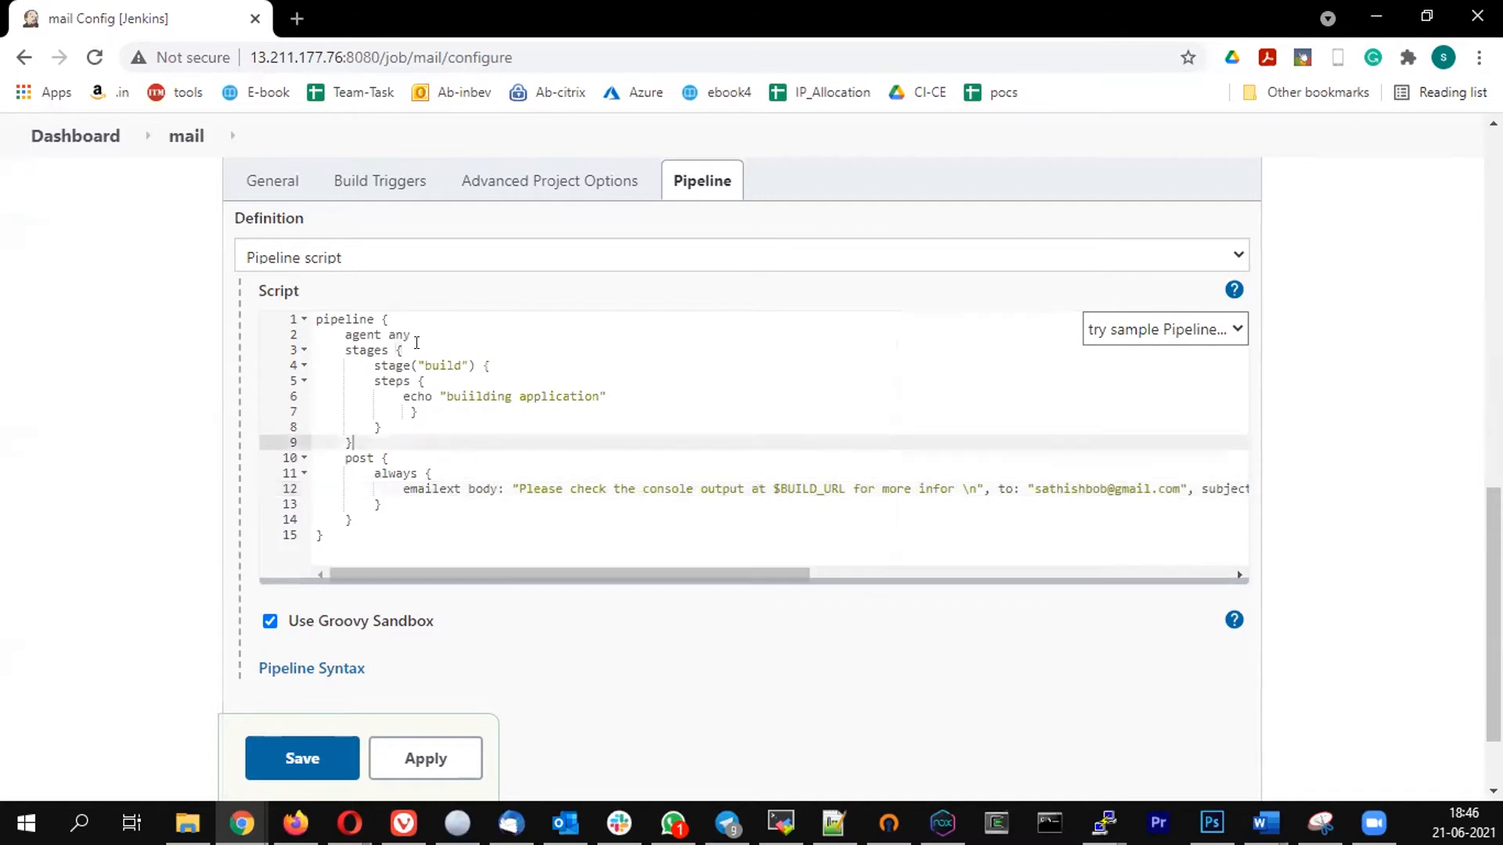
left_click(300, 757)
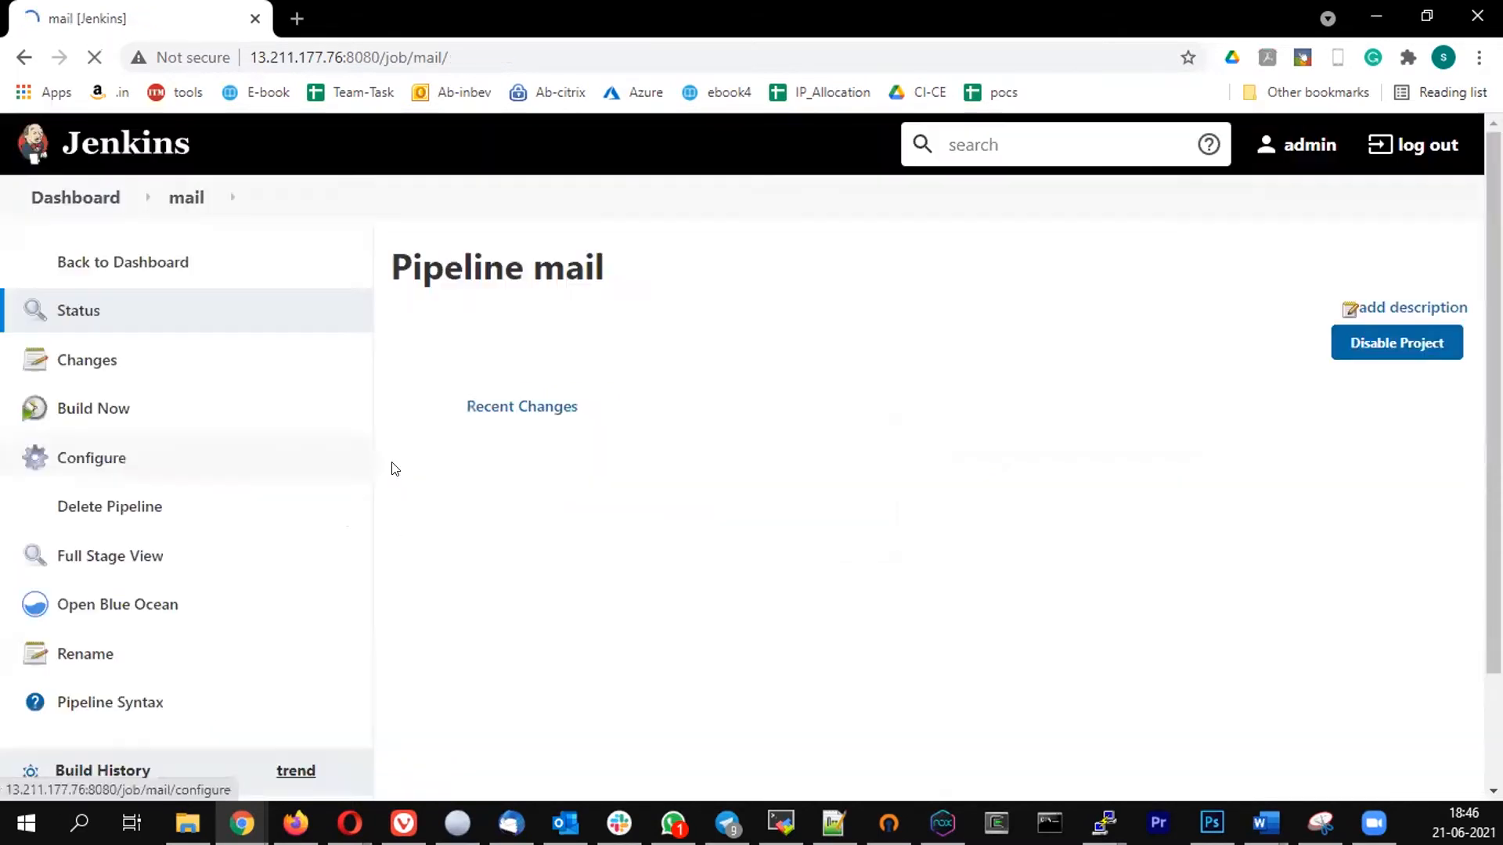
left_click(68, 412)
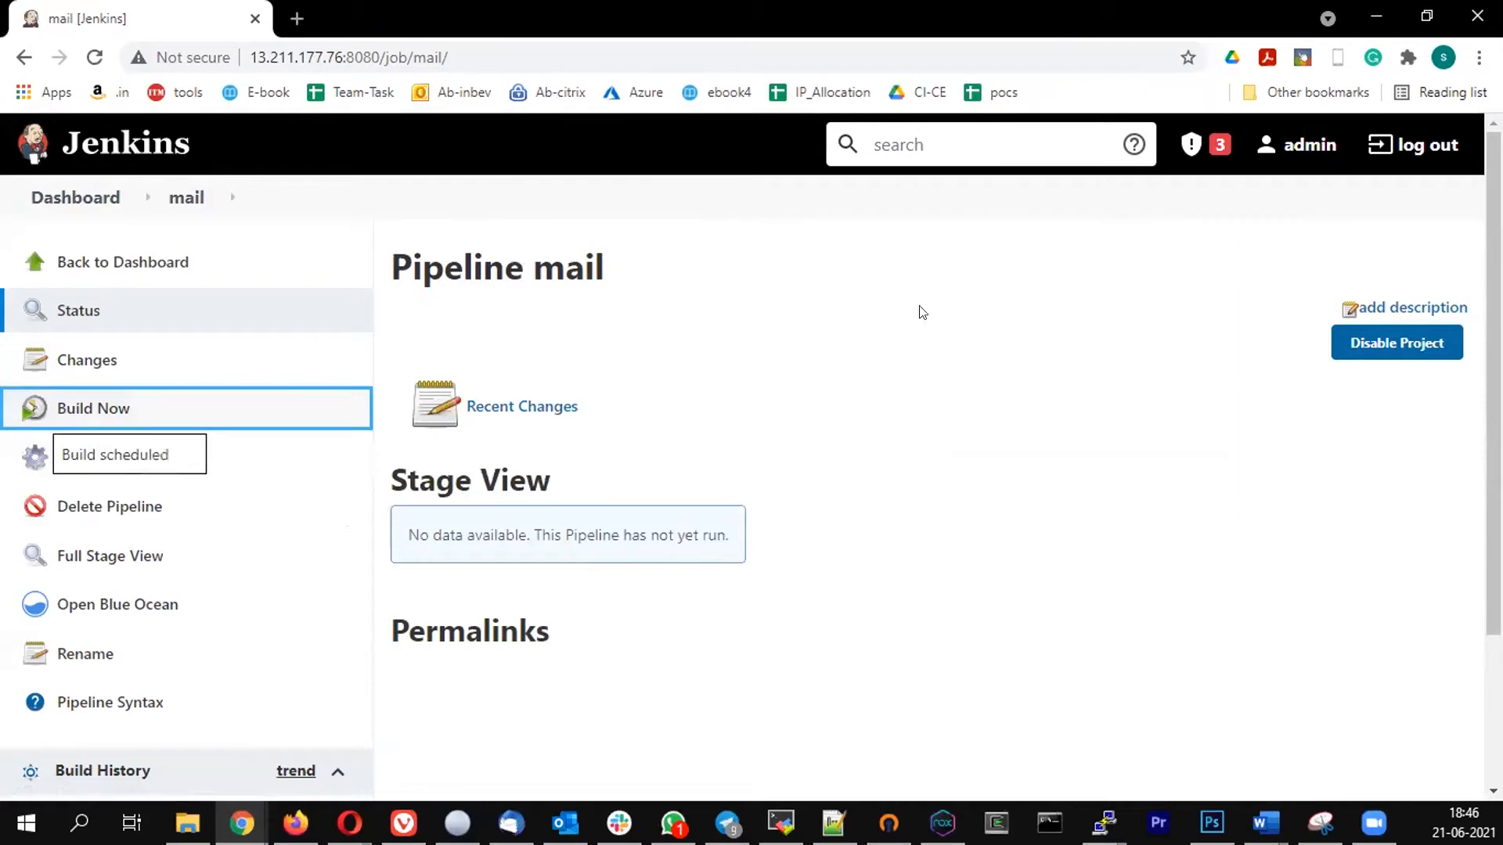
- Open the console output of build #1 from the build history
scroll(339, 481, "down", 3)
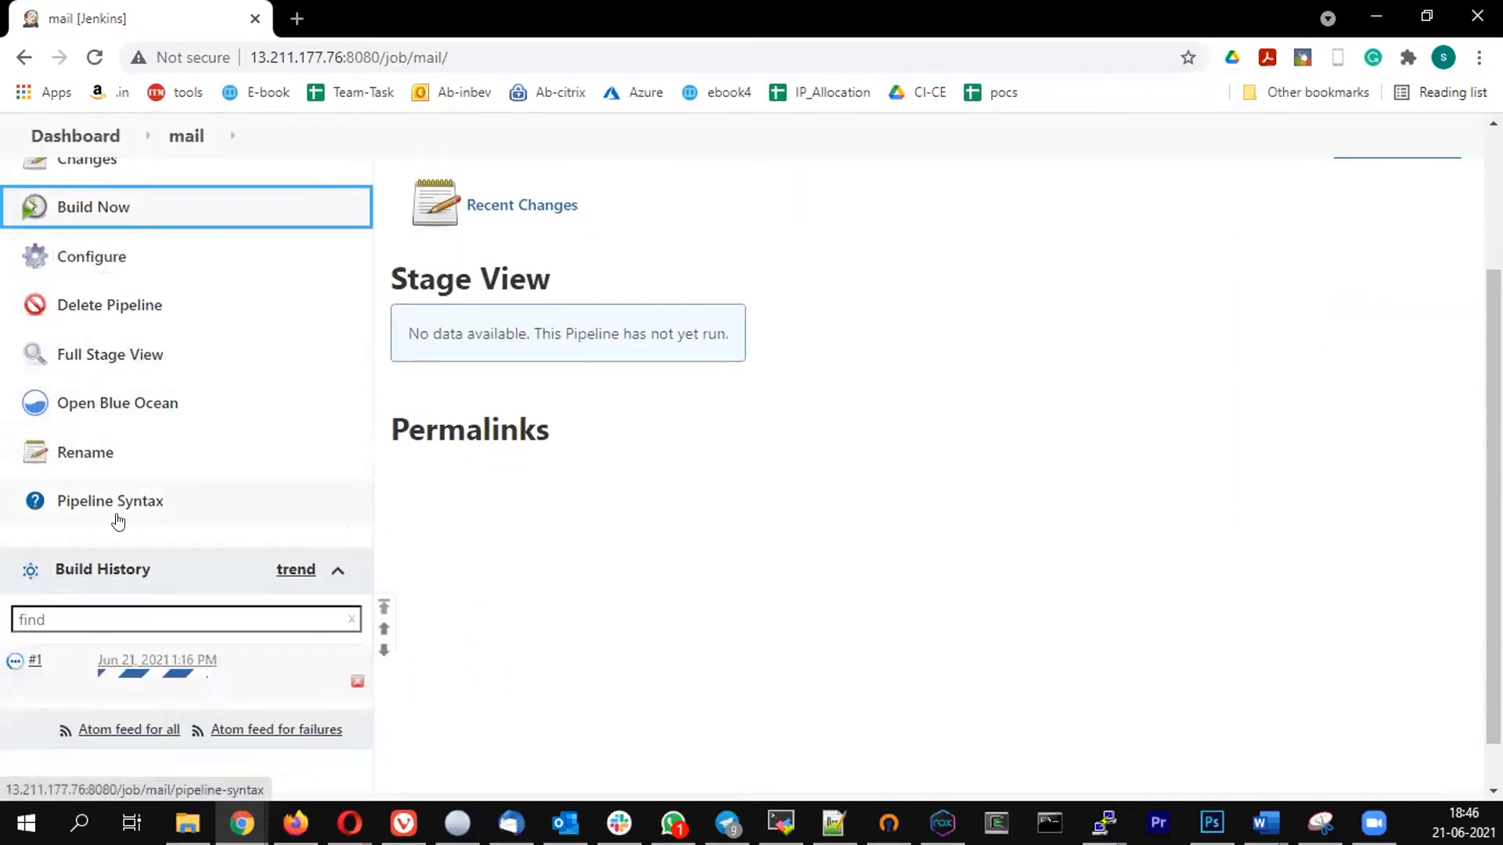
scroll(118, 517, "down", 1)
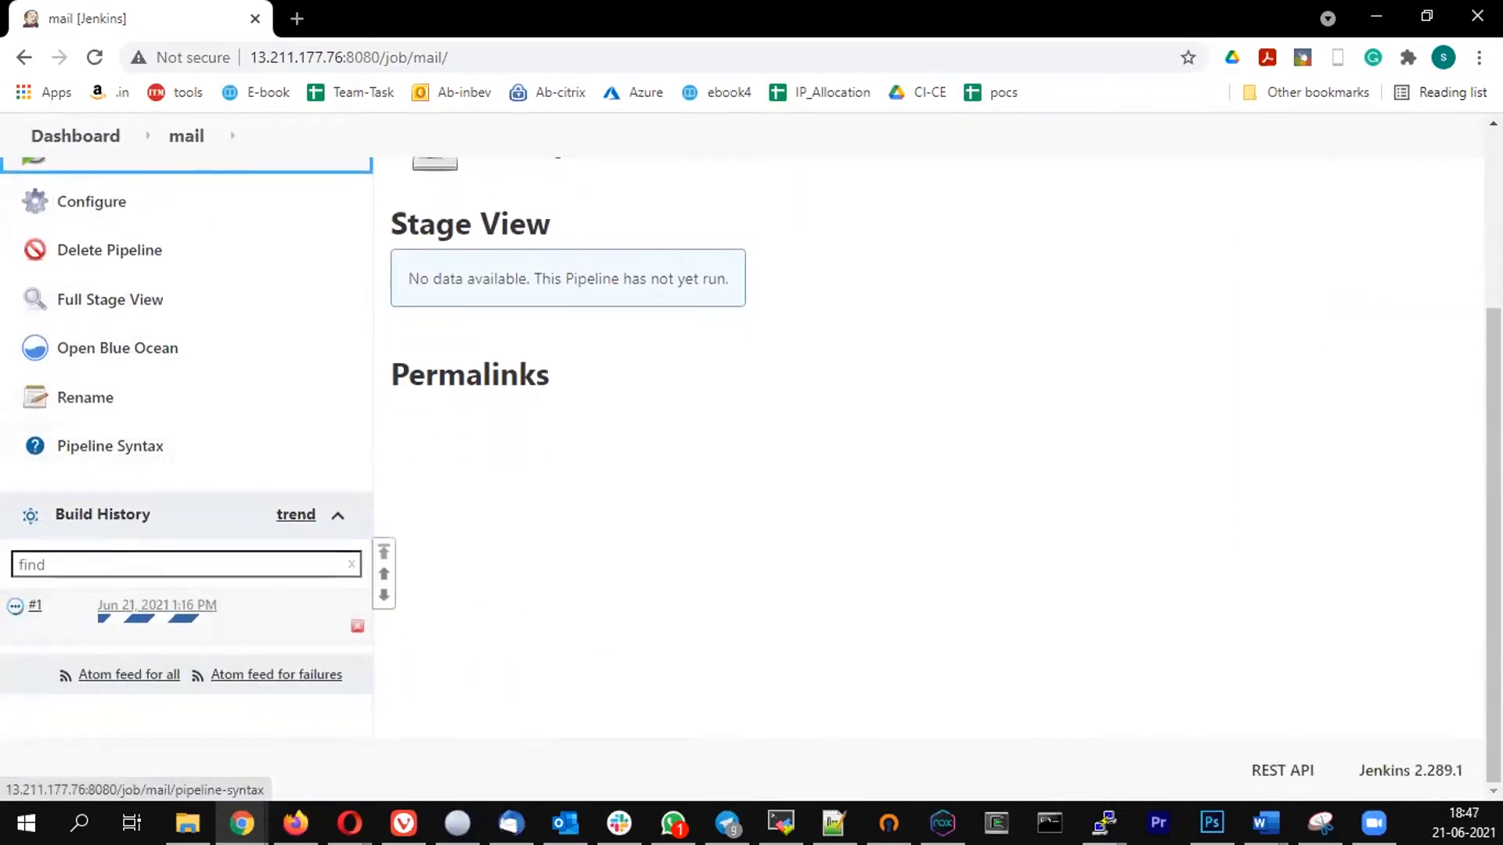
left_click(50, 605)
left_click(114, 699)
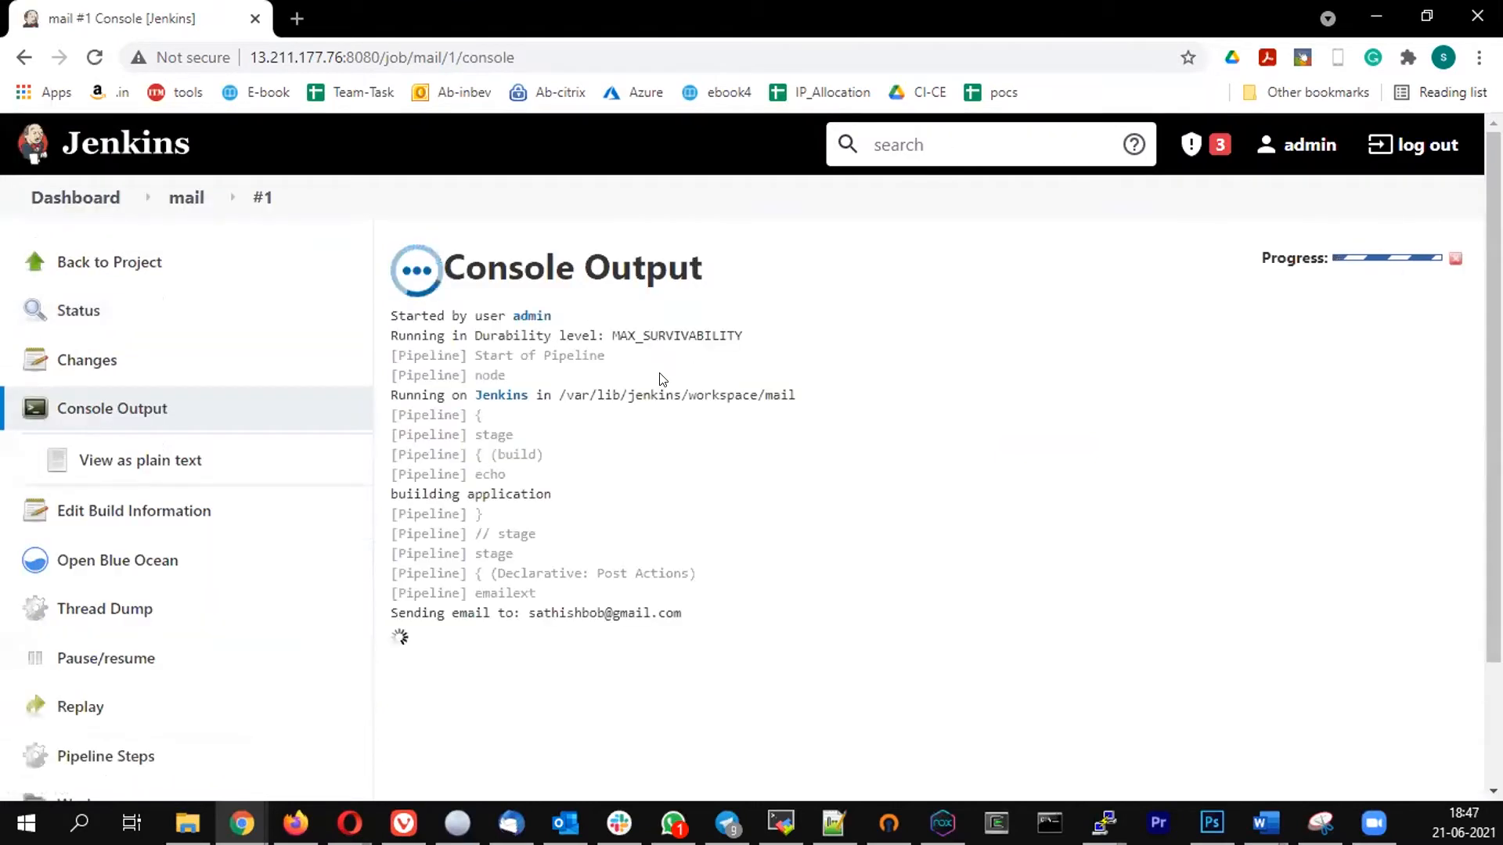
- Search the web for gmail in a new browser tab
left_click(296, 20)
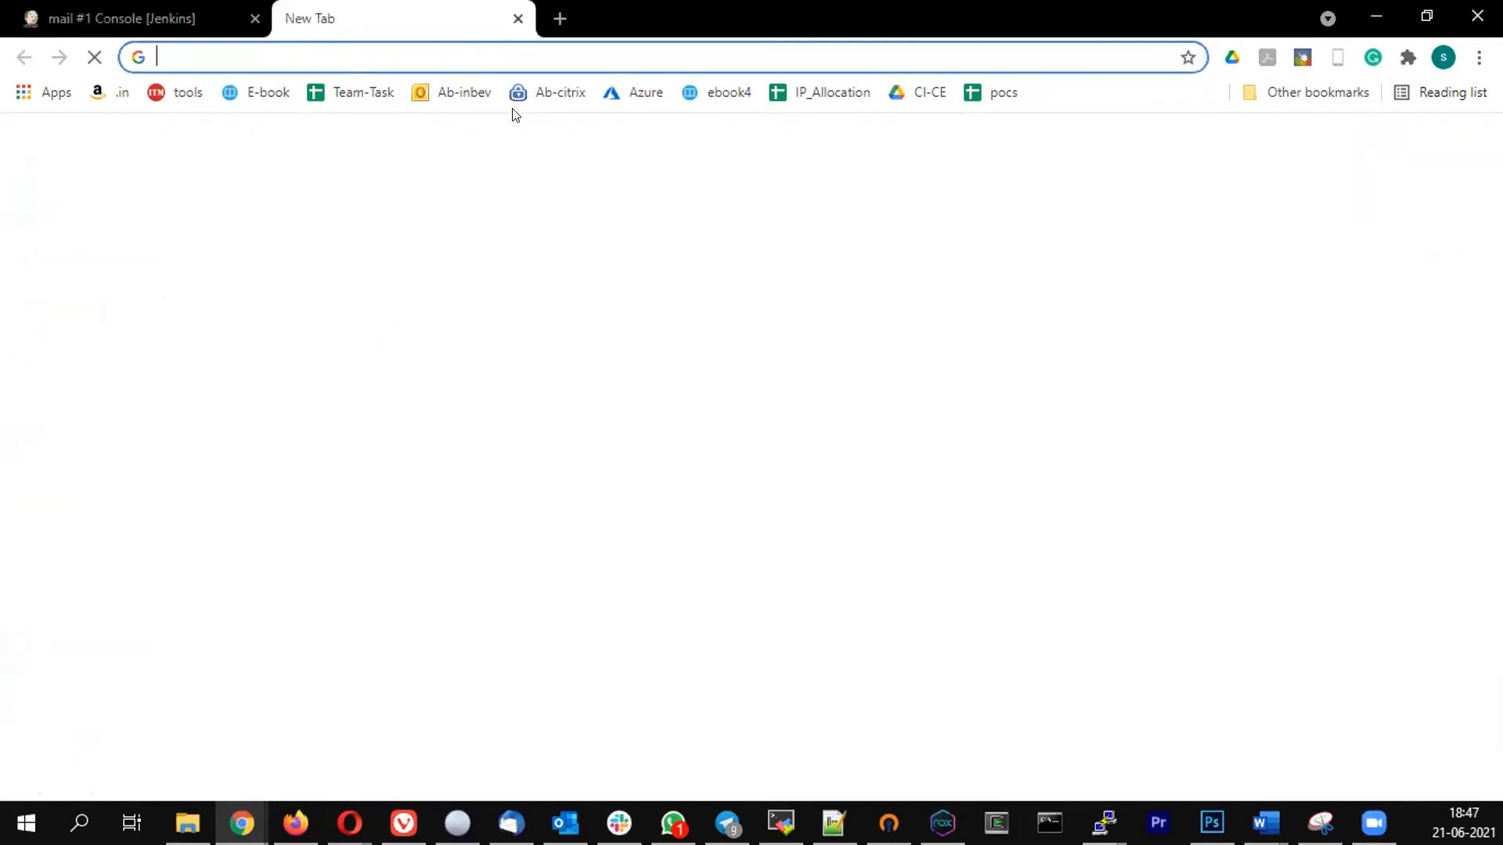
type("gmail")
key("Return")
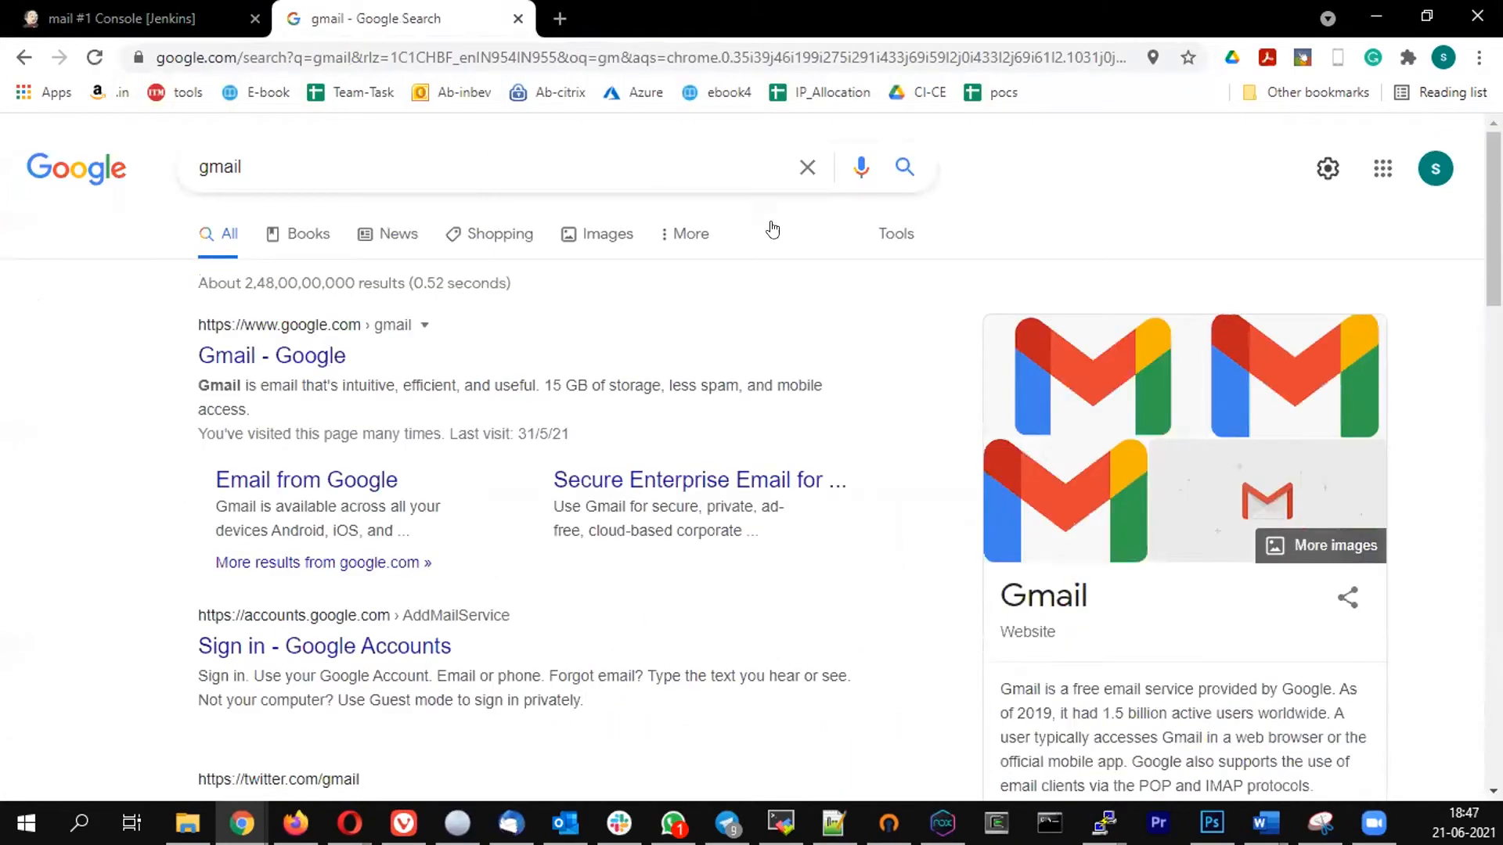
- Open Gmail from the search results, view the build 1 notification email and return to the inbox
left_click(264, 352)
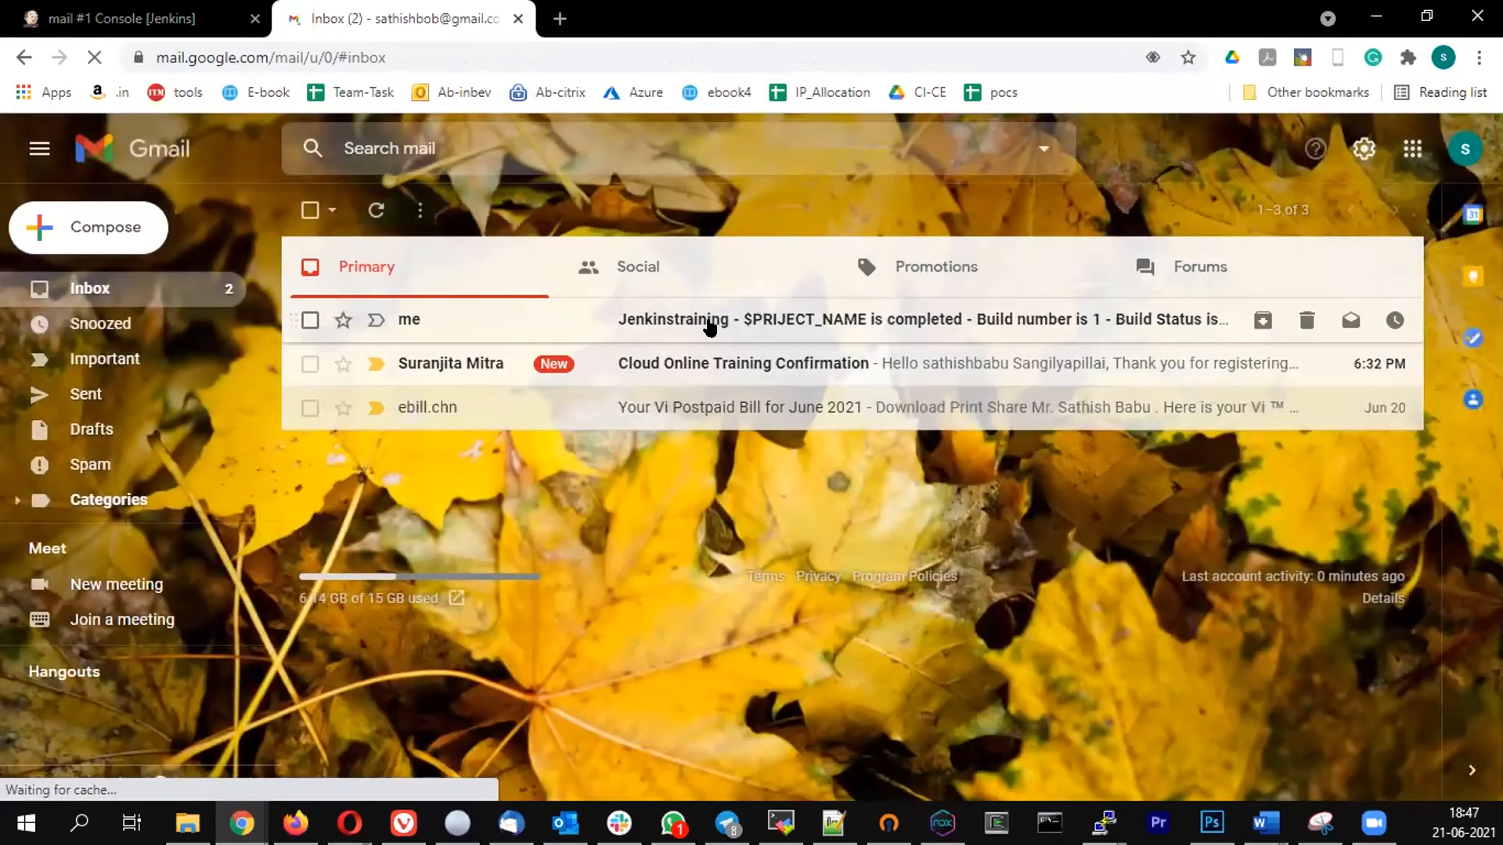
left_click(789, 324)
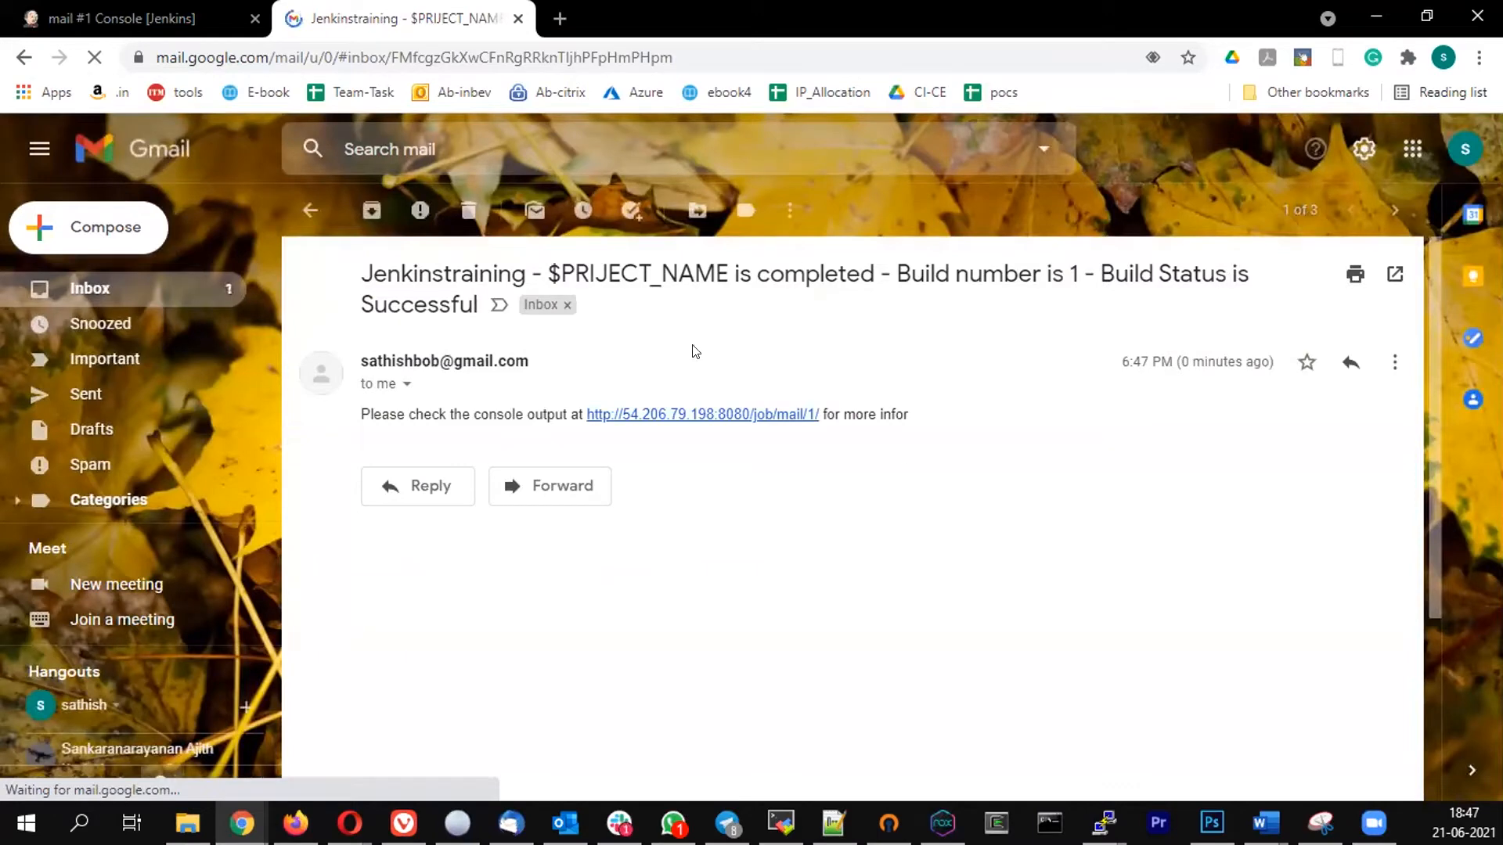
left_click(310, 210)
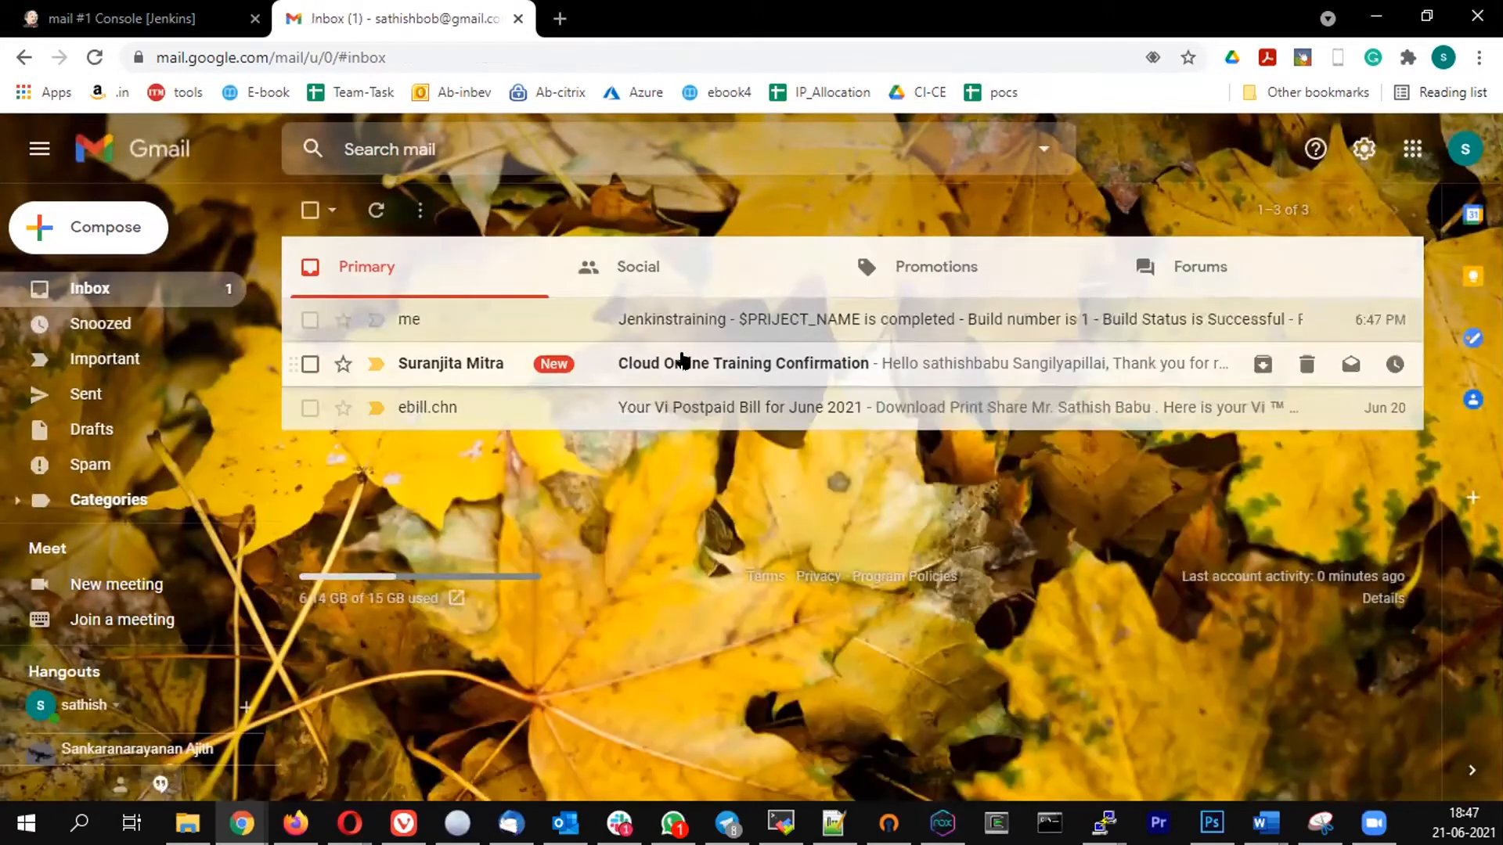
- Delete the "Cloud Online Training Confirmation" email and reopen the Jenkins build 1 notification
left_click(680, 360)
left_click(470, 208)
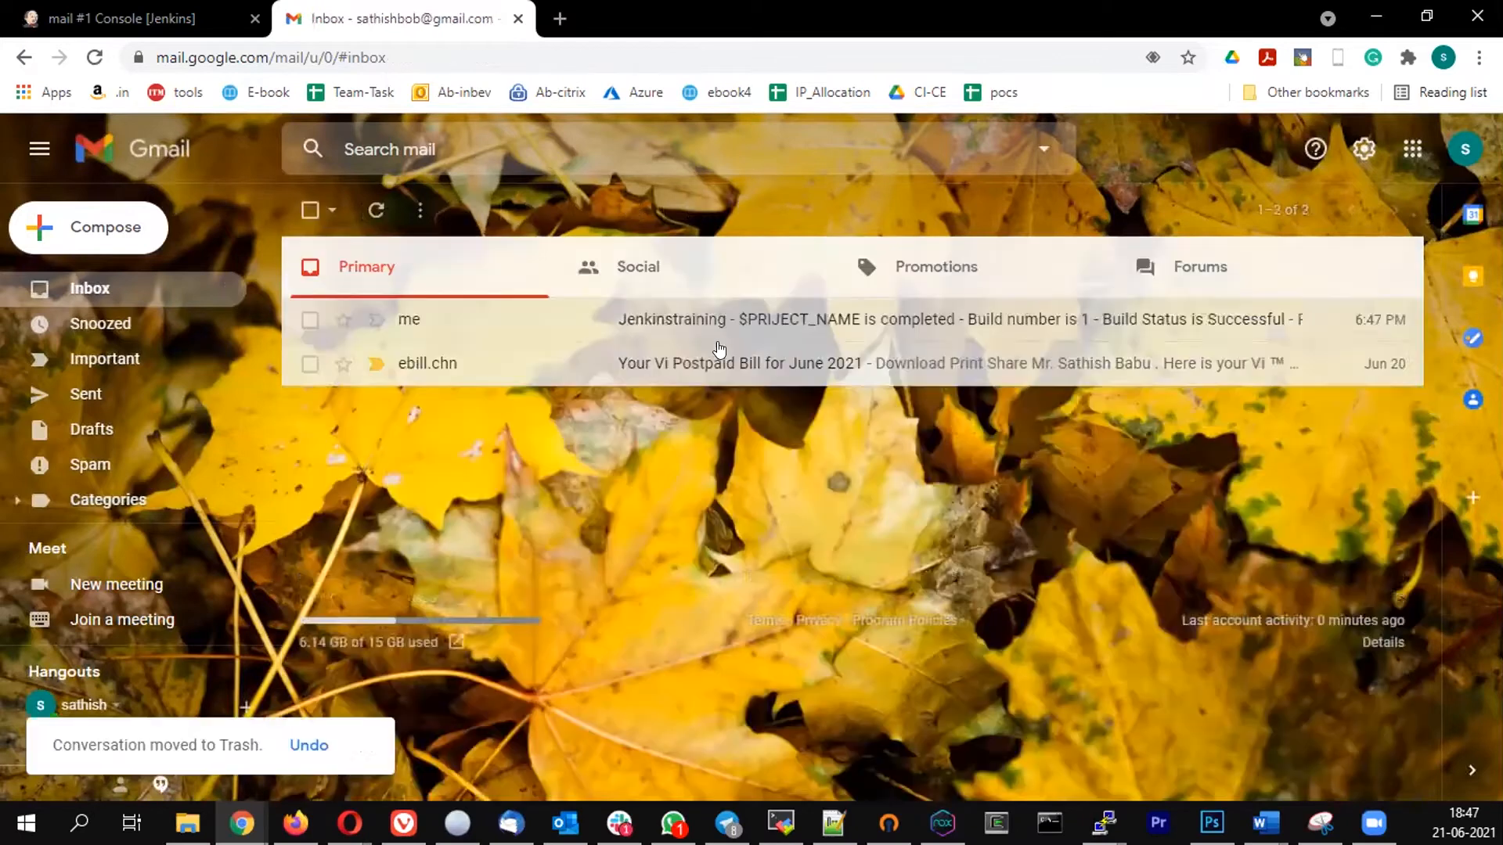
left_click(729, 327)
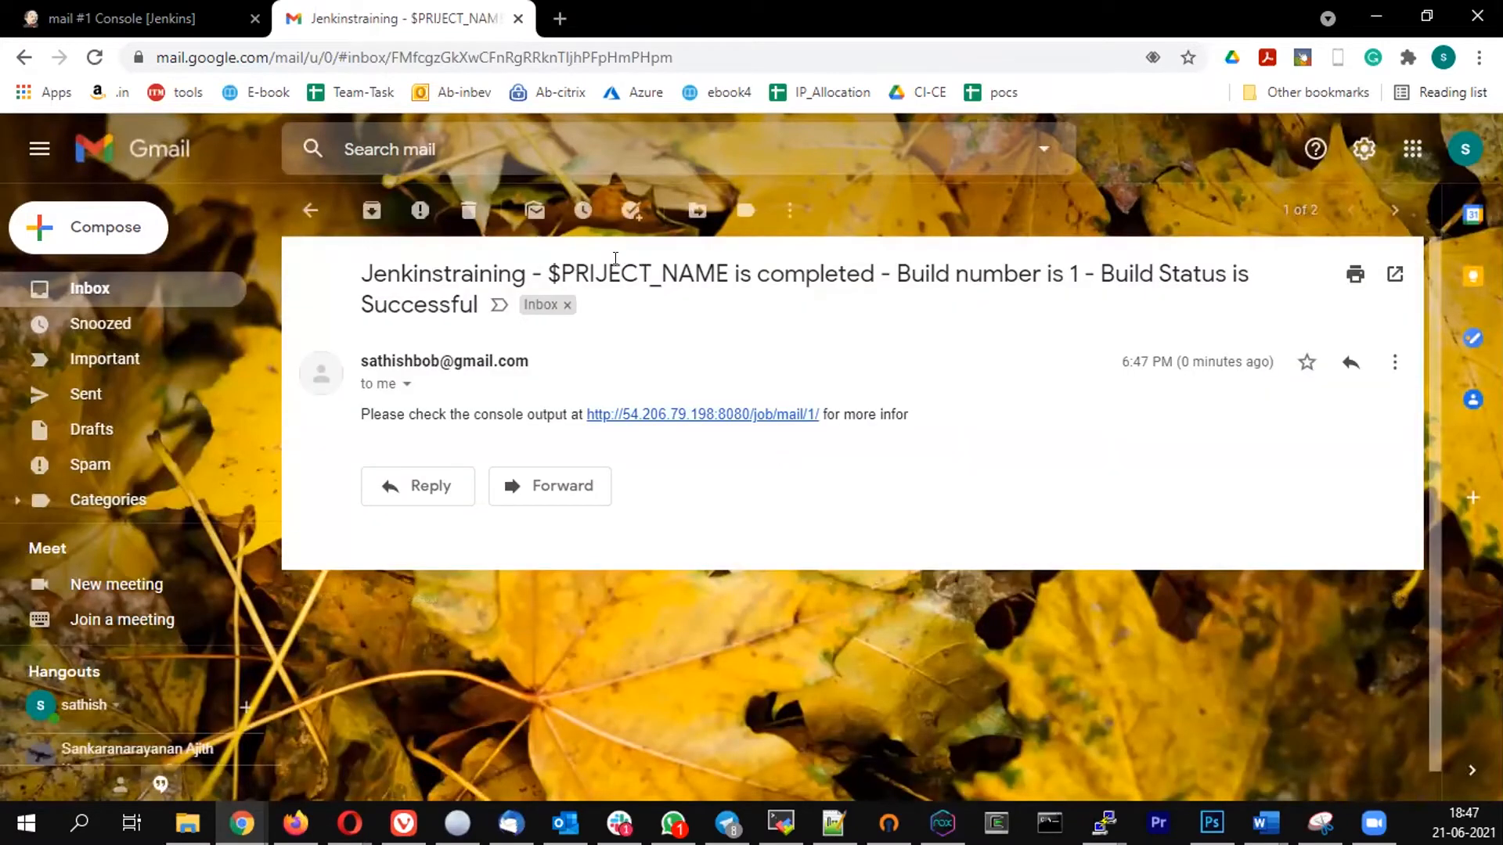
- Switch back to Jenkins and open the mail job's configuration at its pipeline script
left_click(106, 19)
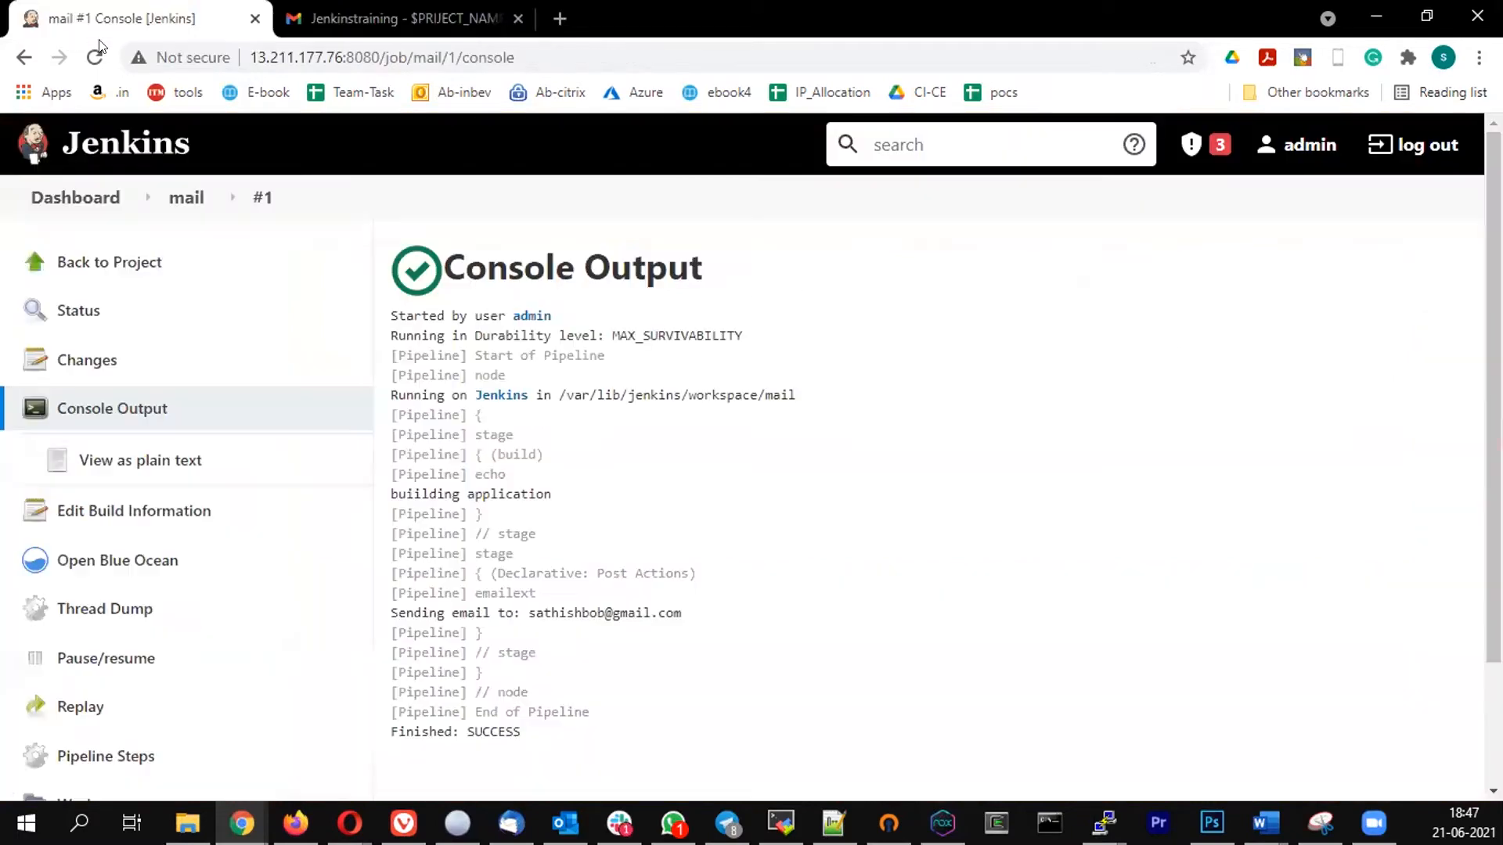
left_click(185, 197)
scroll(129, 453, "down", 3)
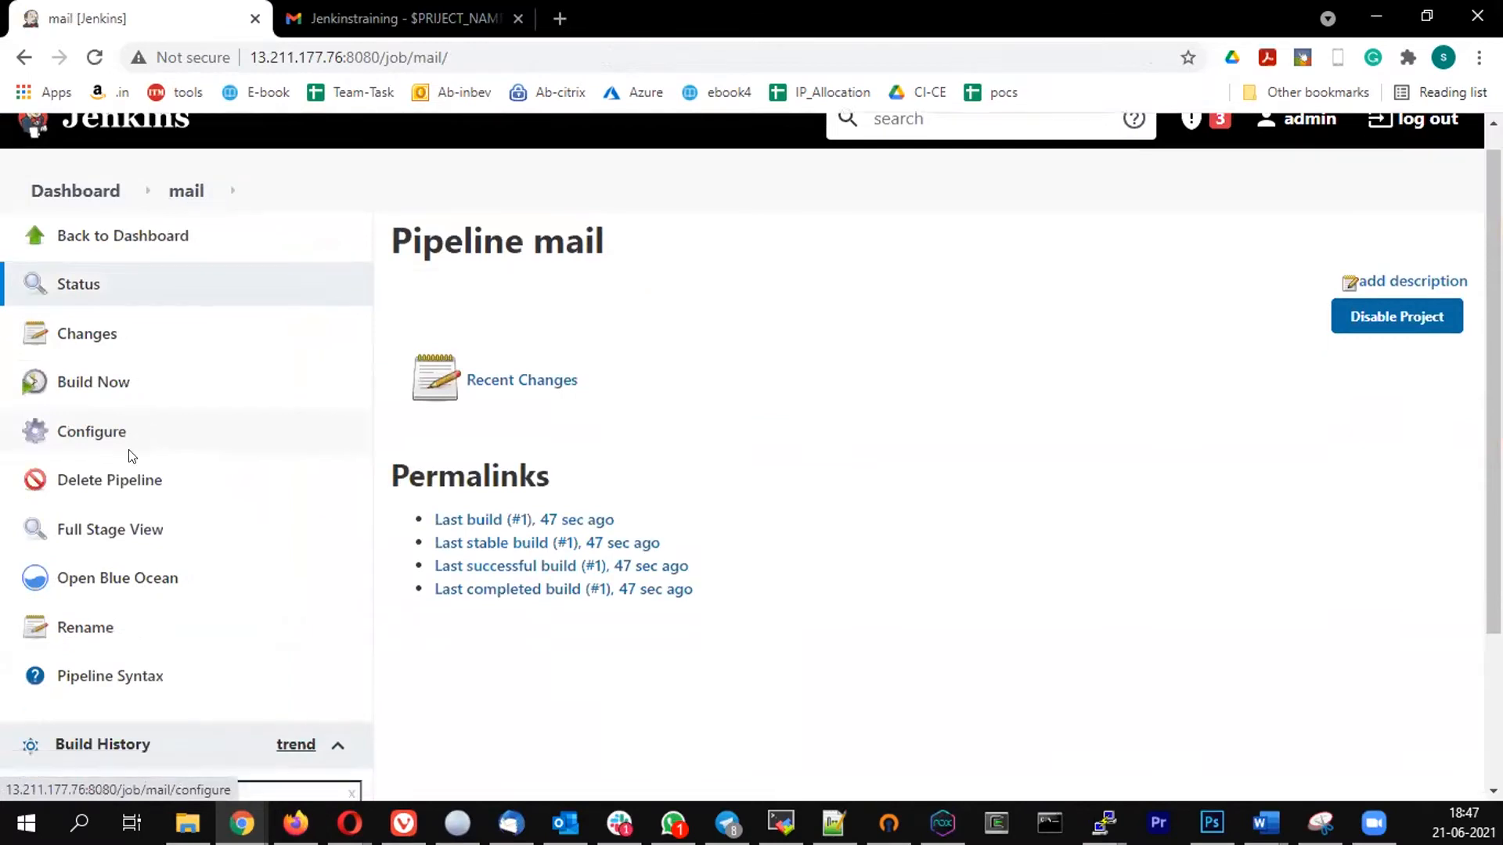
scroll(131, 454, "up", 1)
left_click(101, 332)
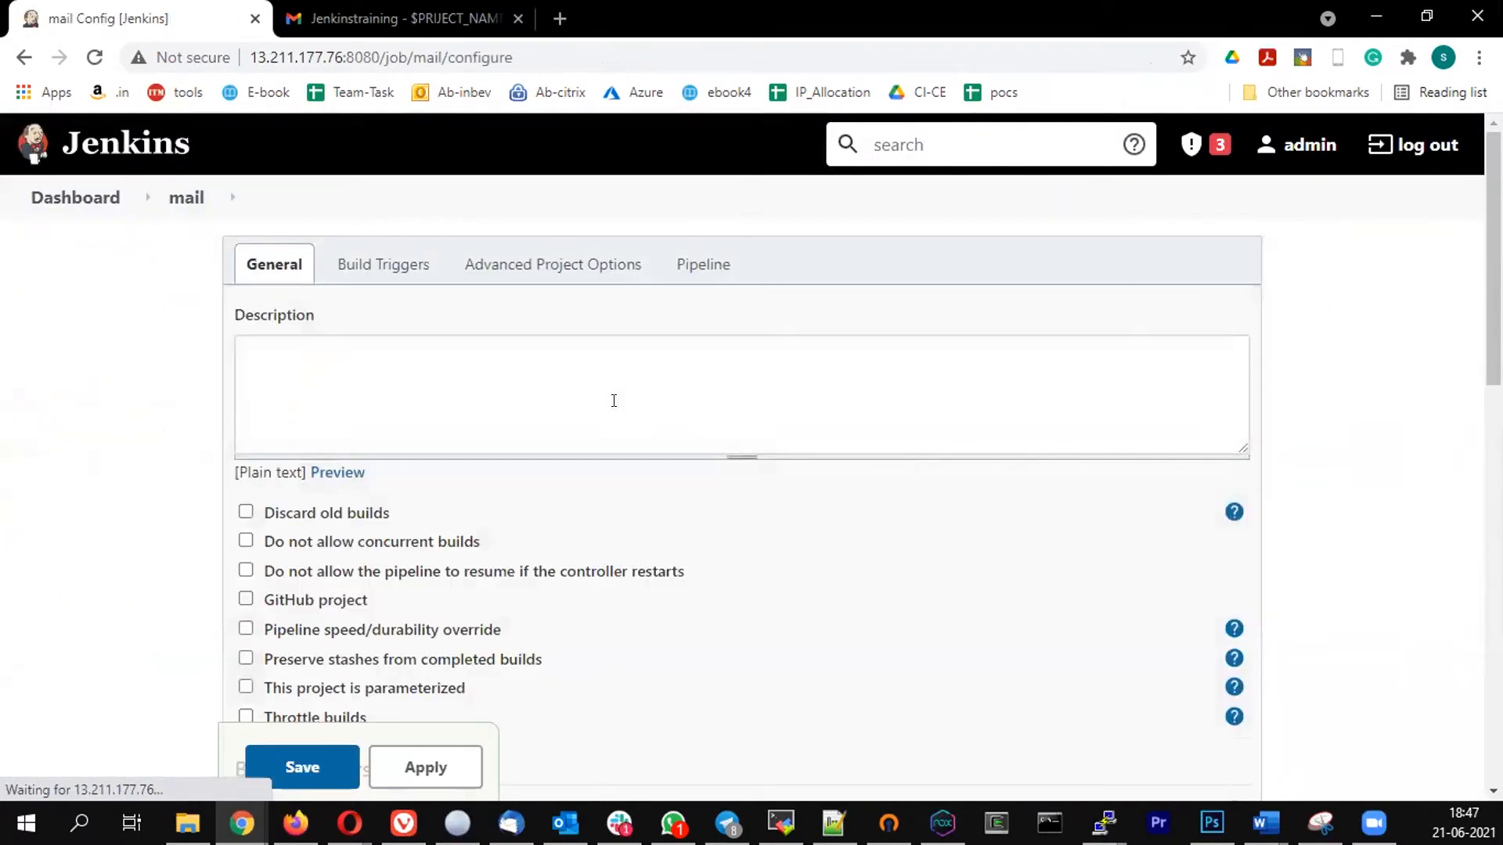
scroll(617, 401, "down", 5)
scroll(616, 400, "down", 3)
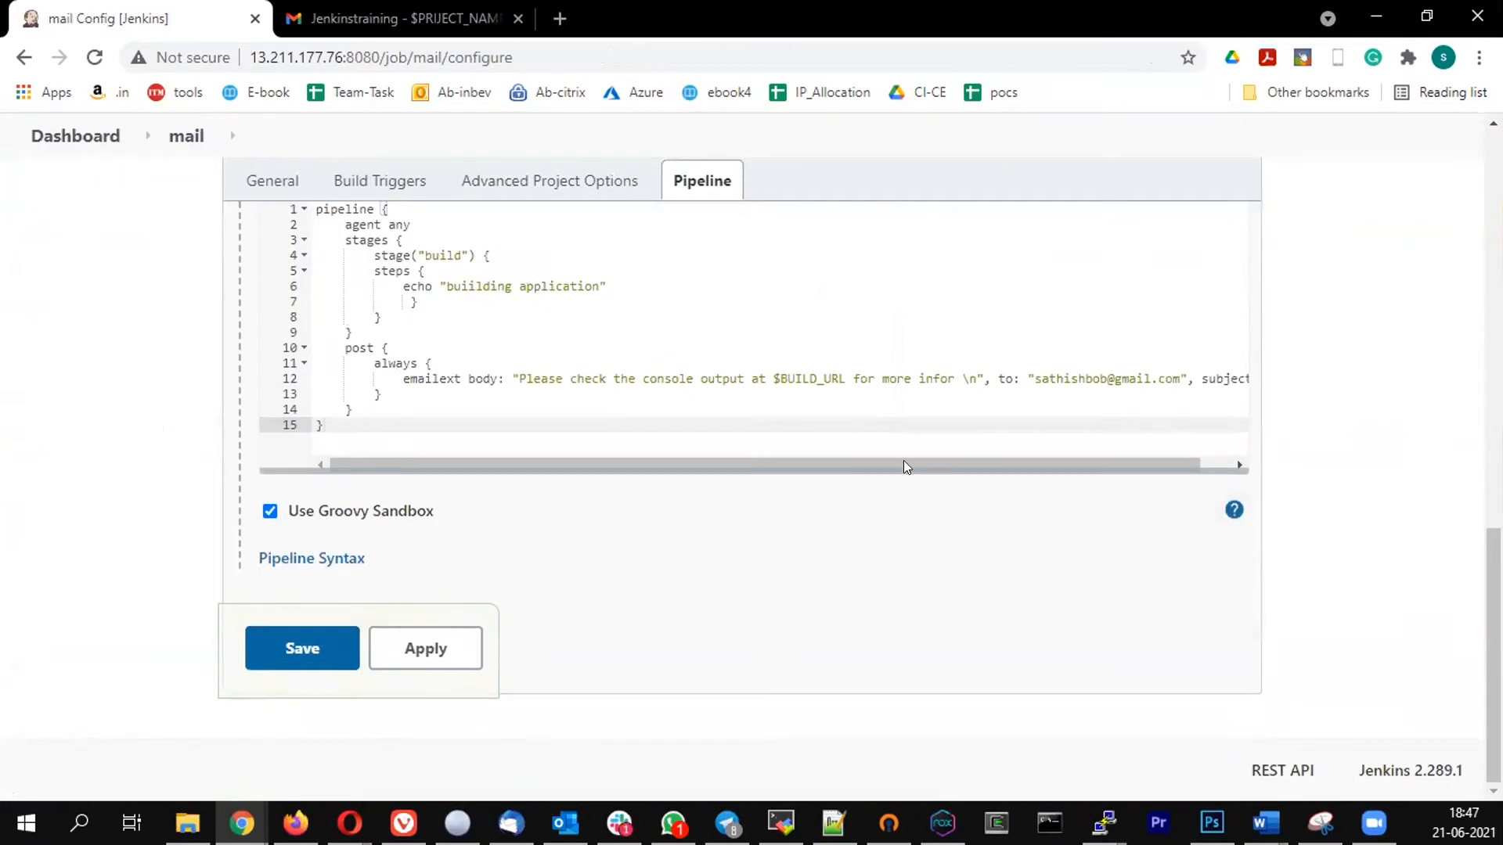
- Correct the misspelled project variable in the emailext subject to $PROJECT_NAME
left_click_drag(853, 464, 1184, 465)
left_click(775, 369)
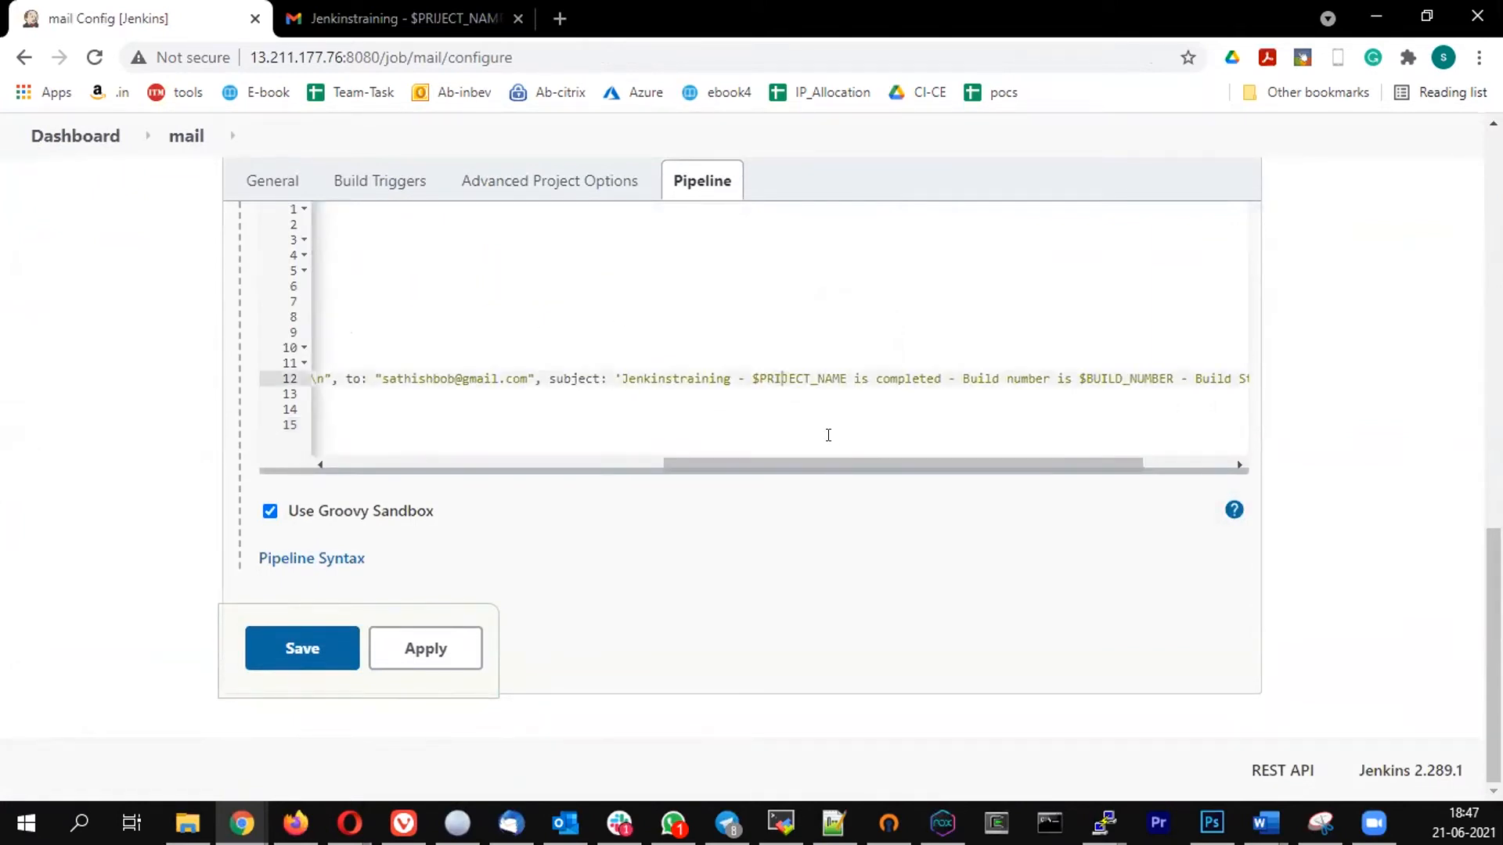
key("BackSpace")
type("O")
- Save the corrected pipeline configuration and start another build of the mail job
left_click(304, 648)
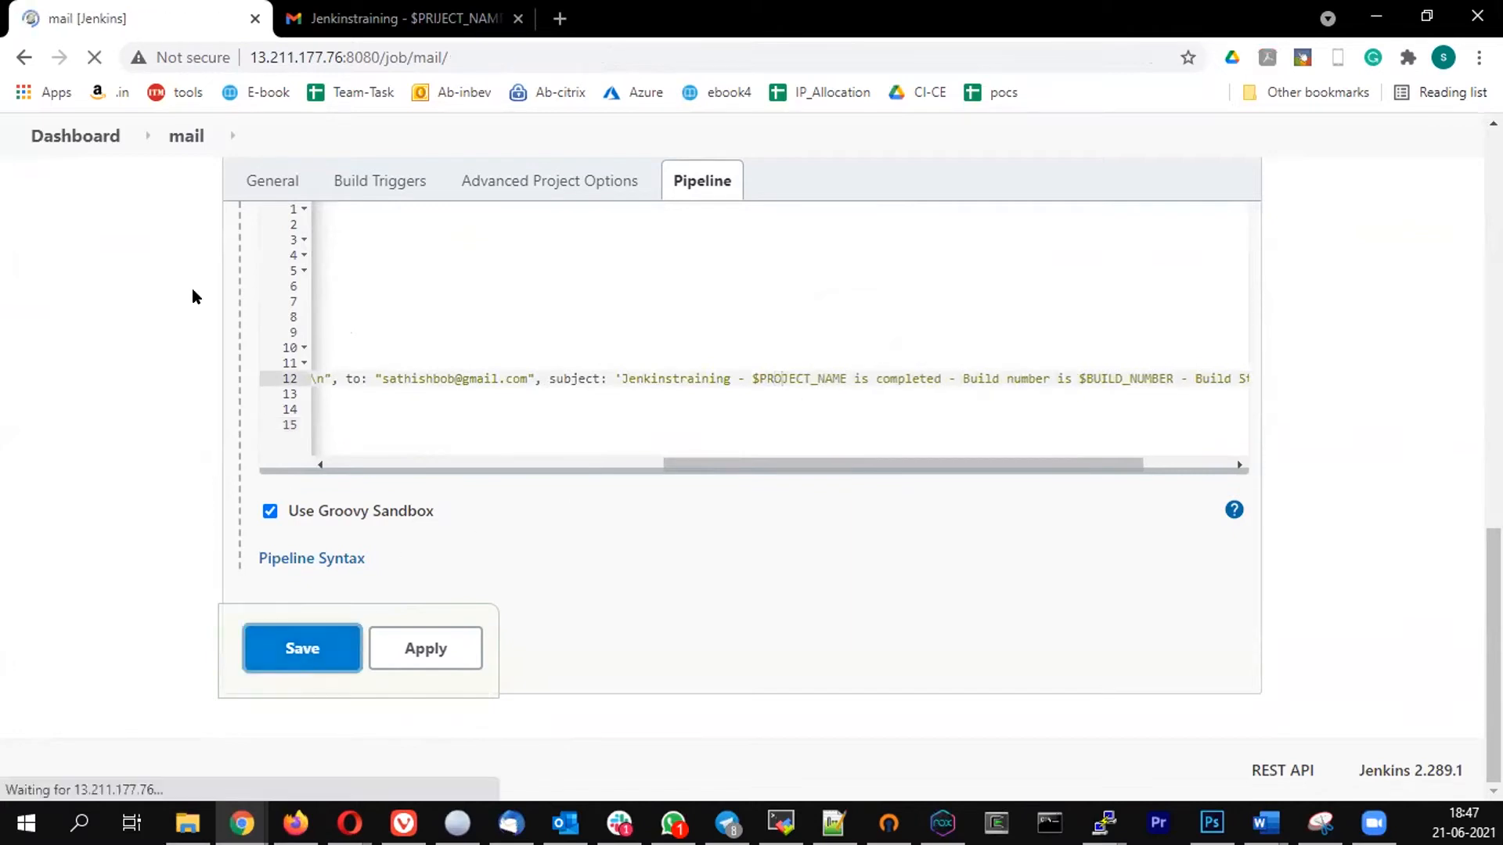
left_click(84, 408)
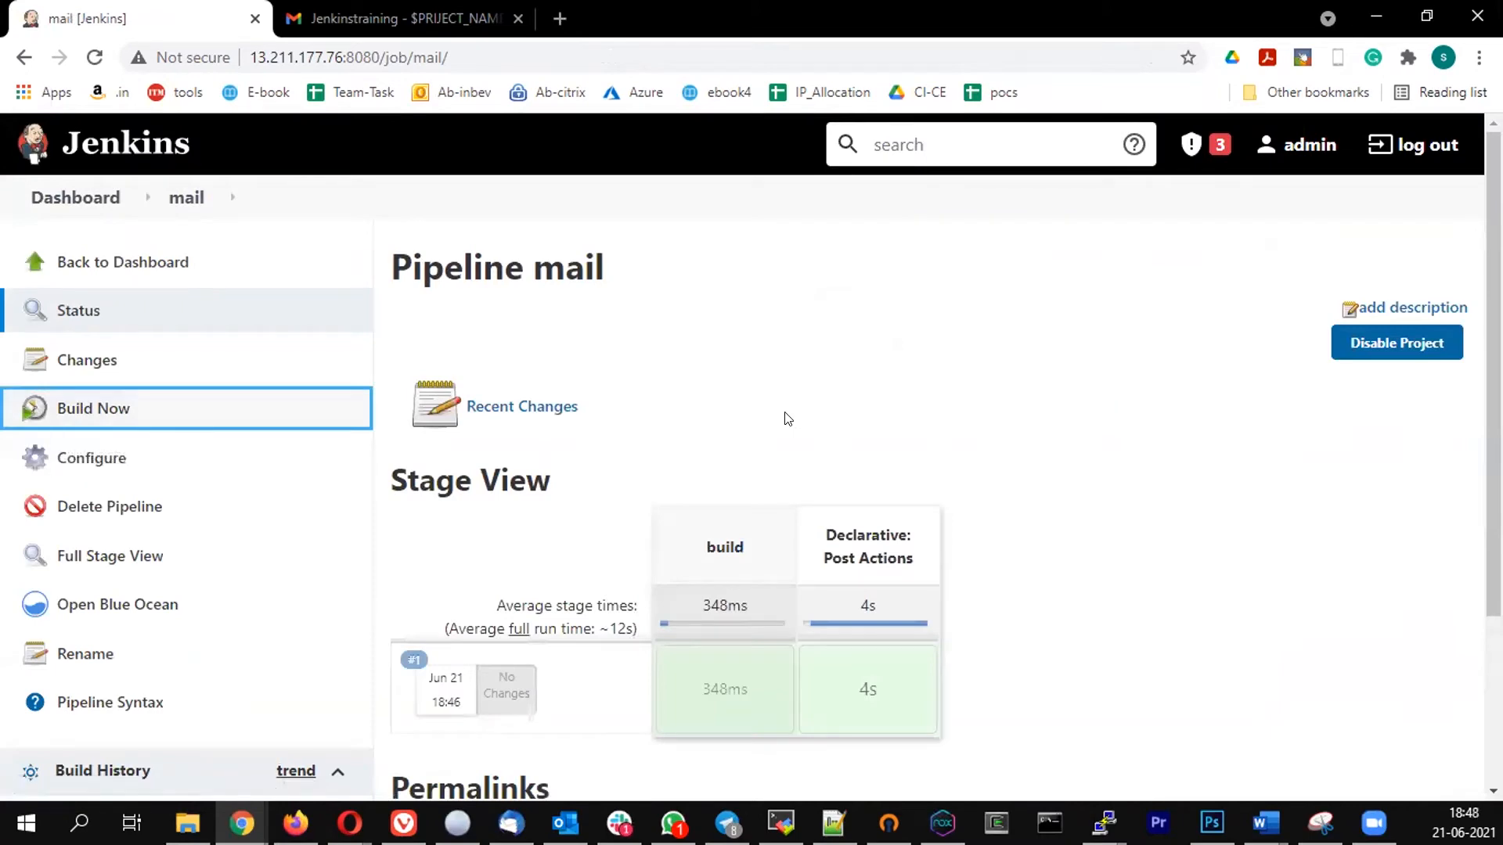
- In Gmail, delete the build 1 notification and open the build 2 email to check the project name in its subject
left_click(376, 19)
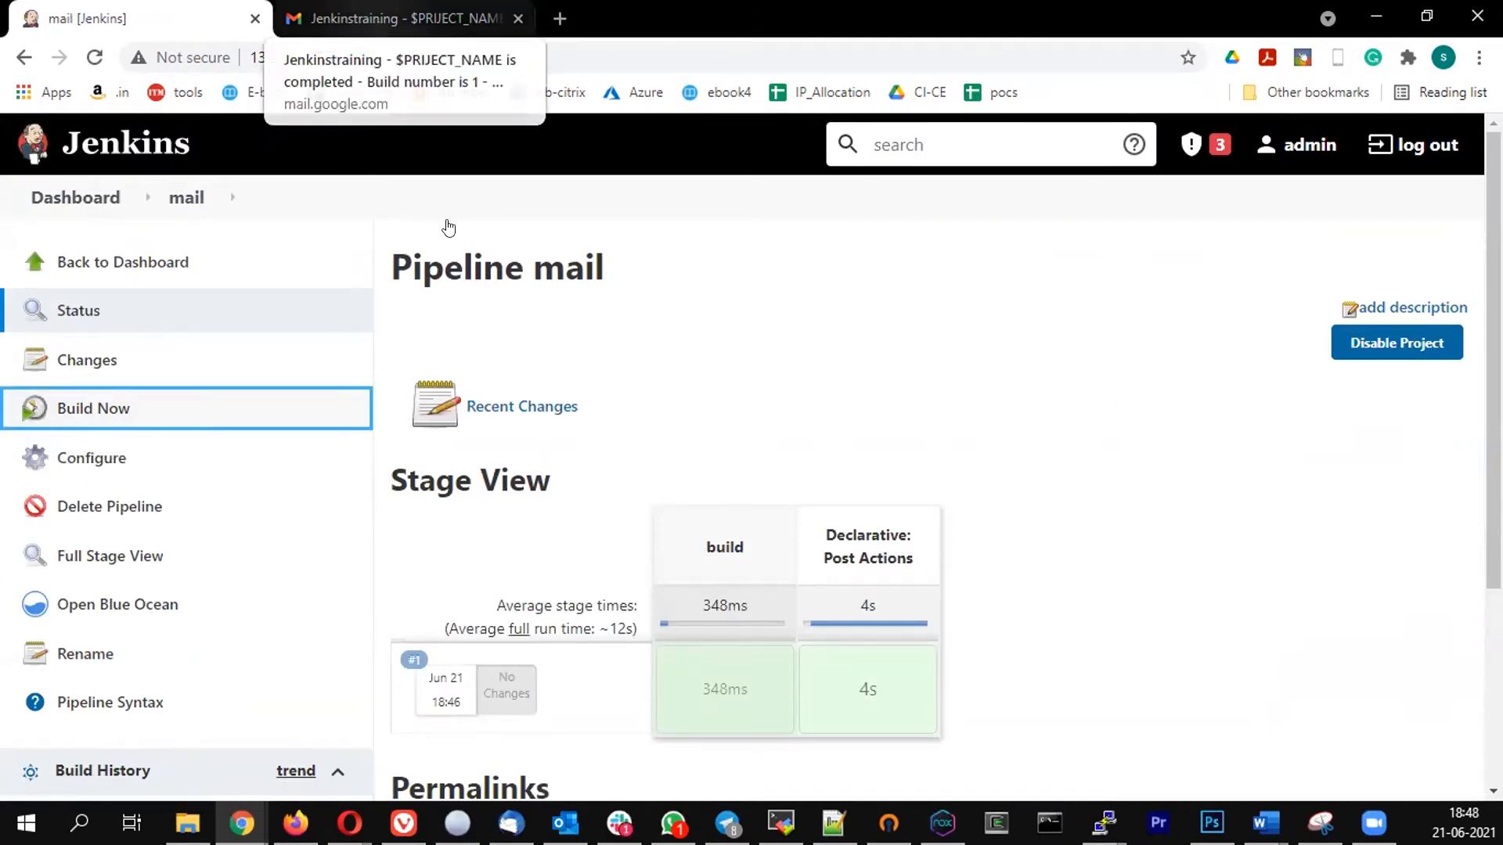
left_click(470, 211)
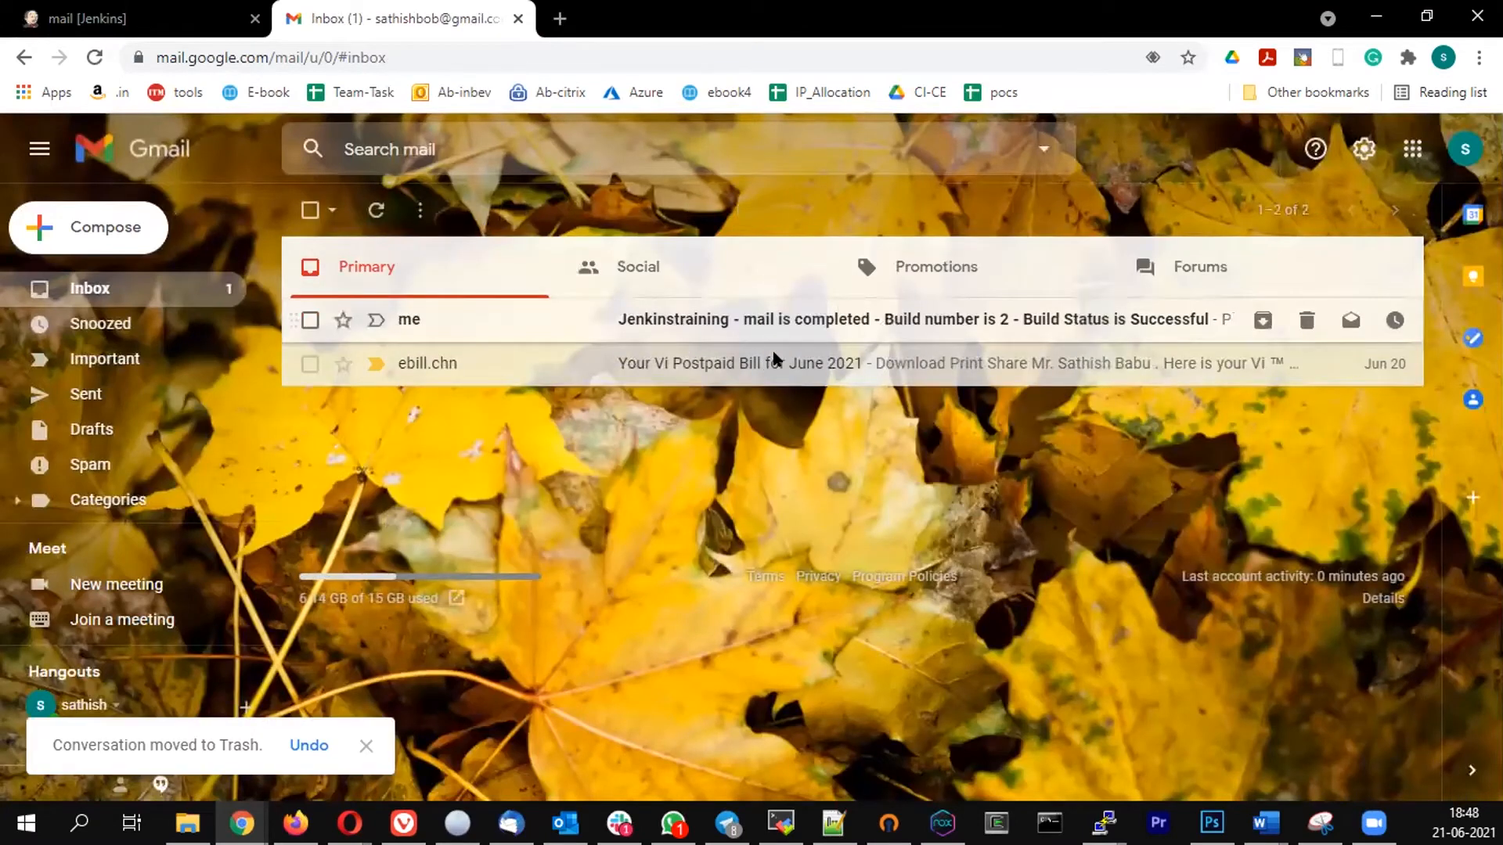
left_click(728, 333)
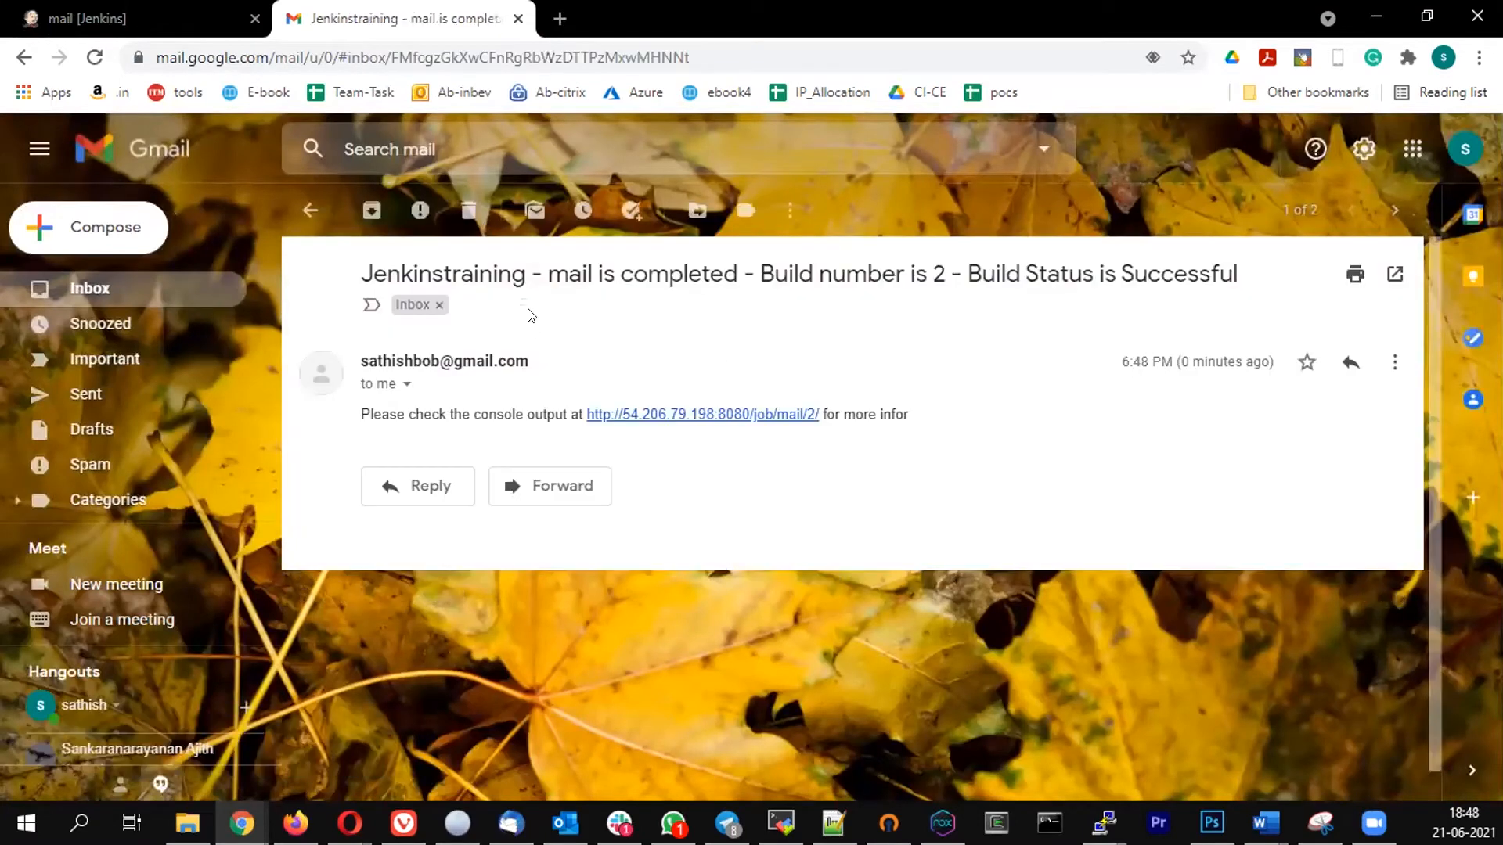
double_click(561, 262)
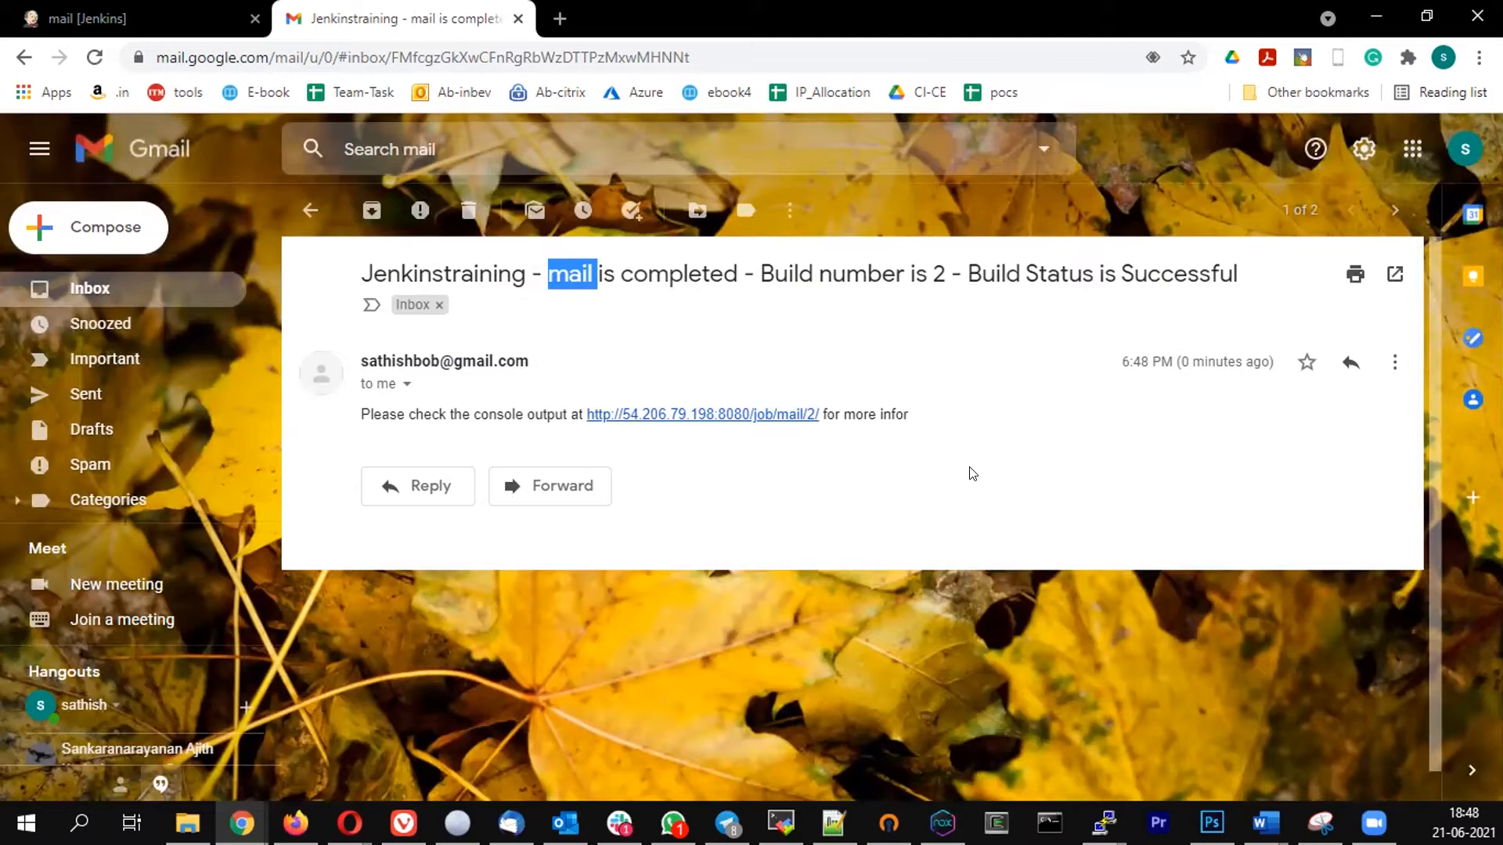
- Return to Jenkins and reopen the mail job's configuration to edit the pipeline script
left_click(166, 23)
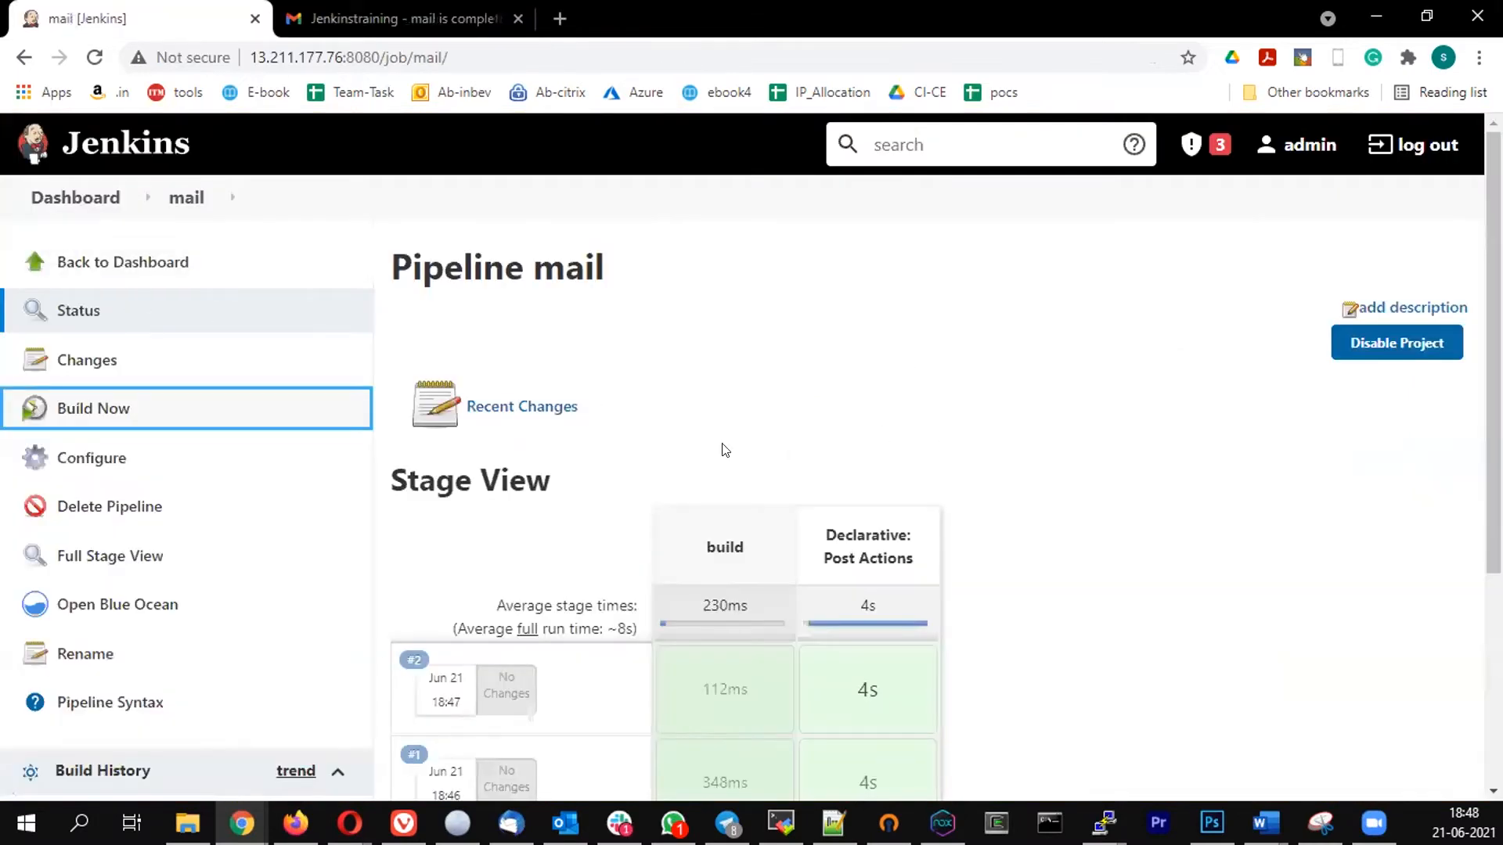
scroll(720, 450, "down", 2)
scroll(720, 450, "up", 2)
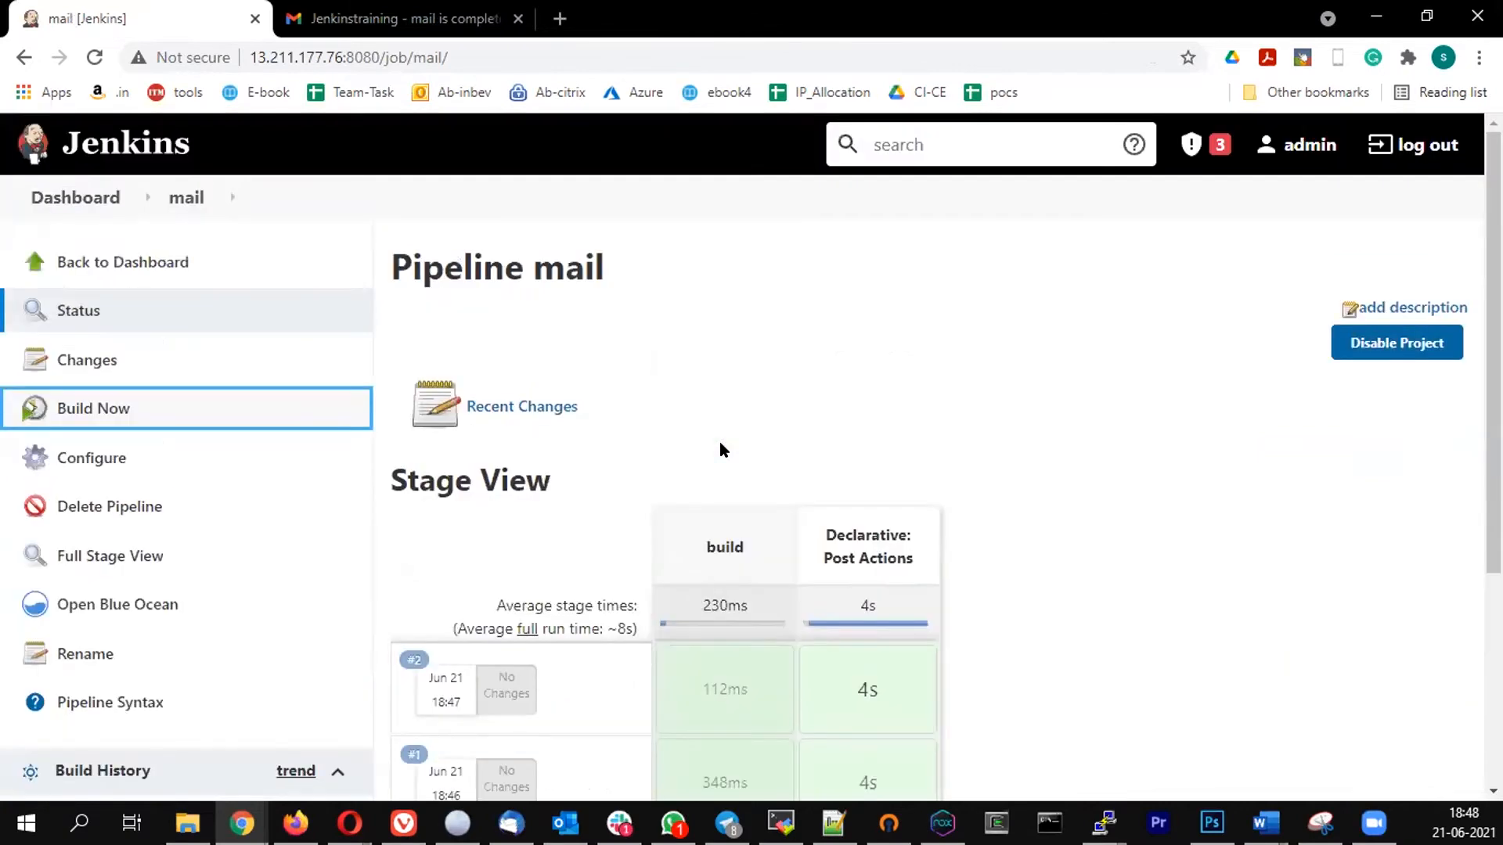
left_click(97, 444)
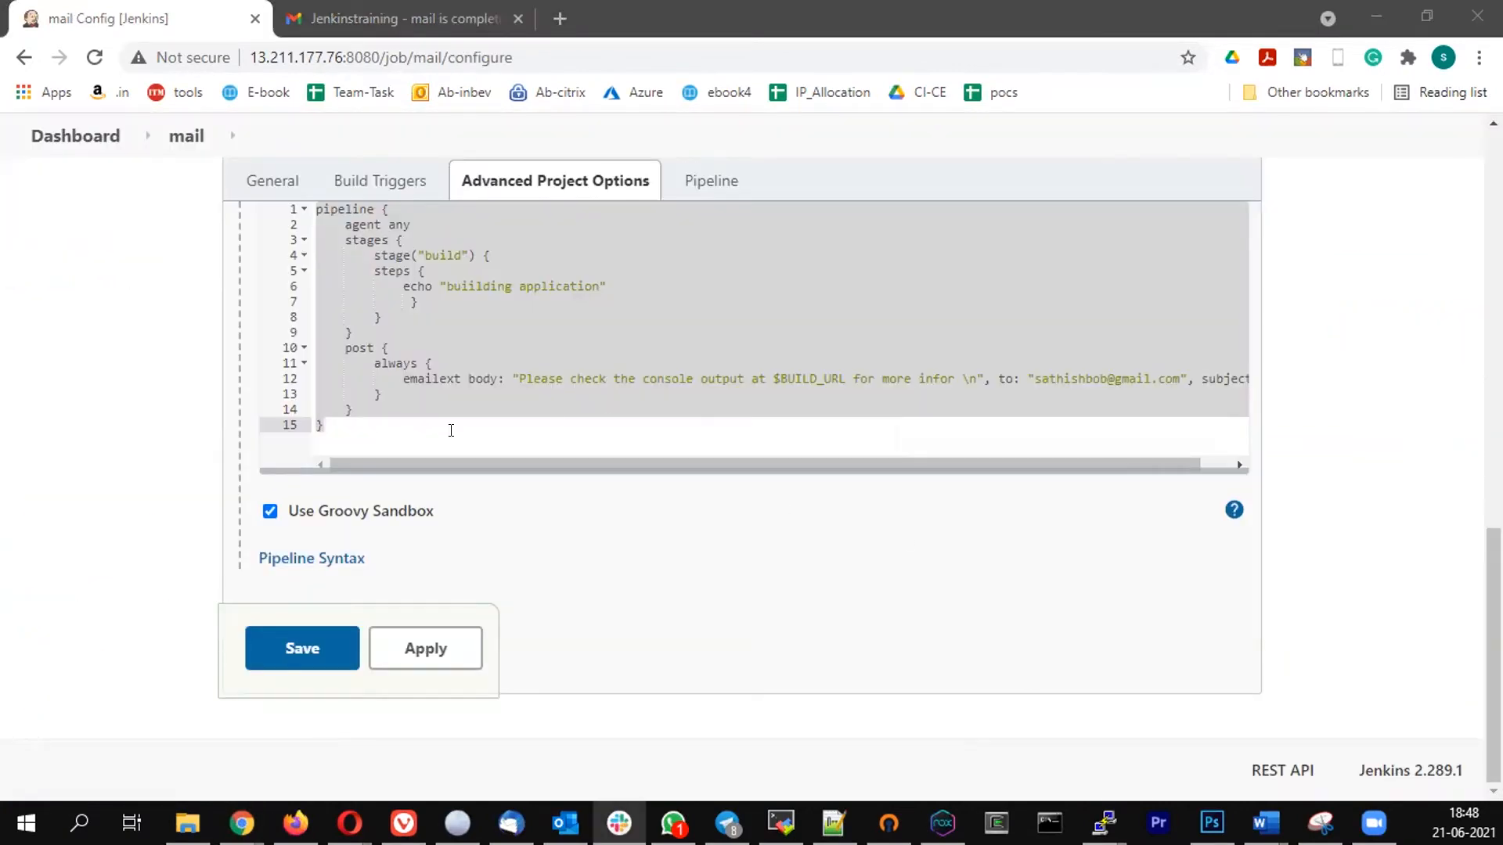
left_click(435, 397)
left_click(411, 363)
scroll(437, 401, "up", 1)
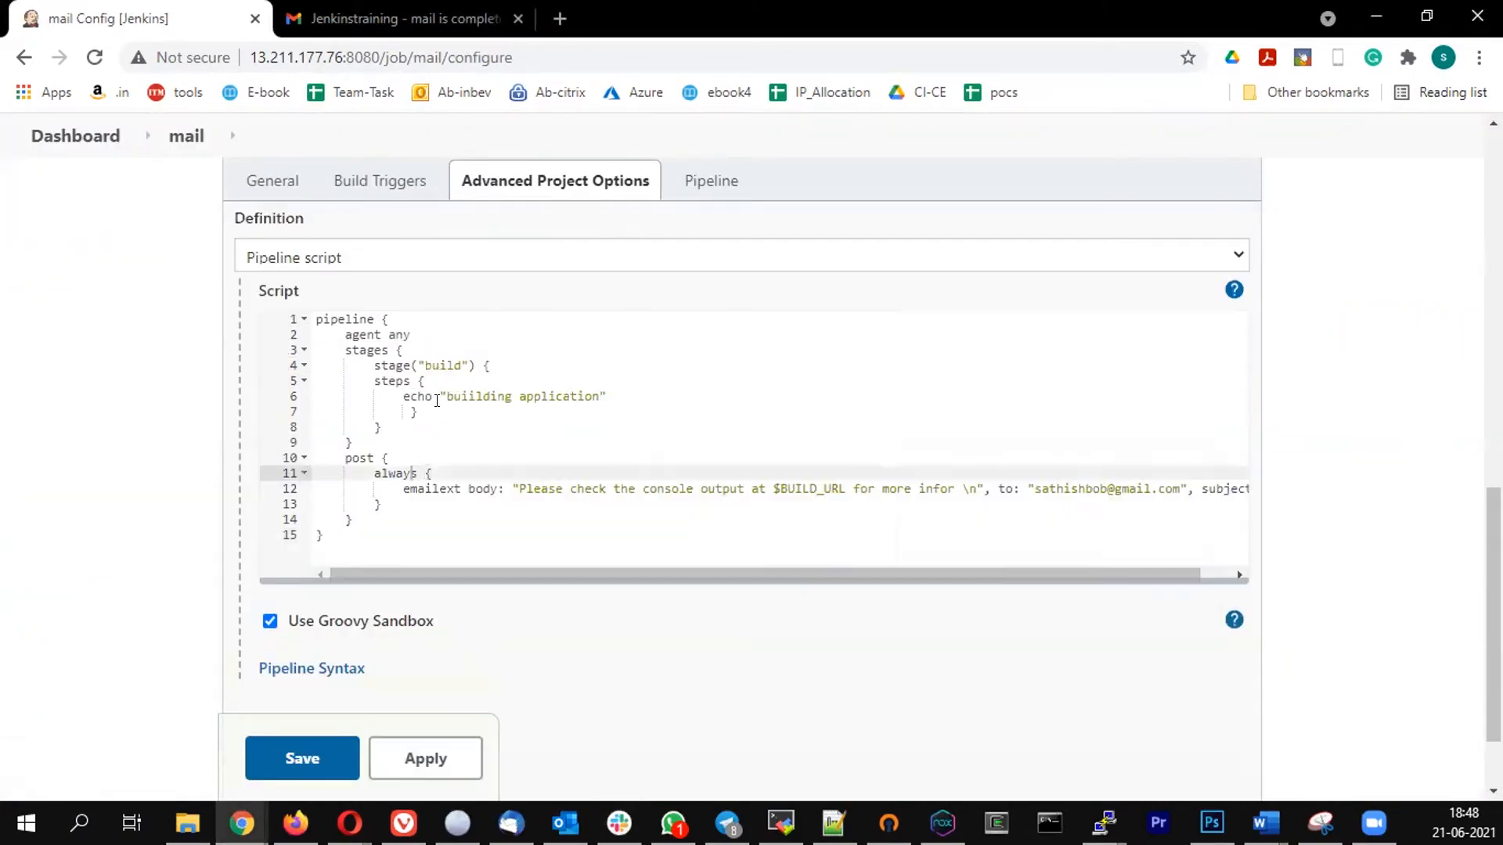
- Replace the echo command in the build stage with sh 'ls test.txt'
left_click(606, 395)
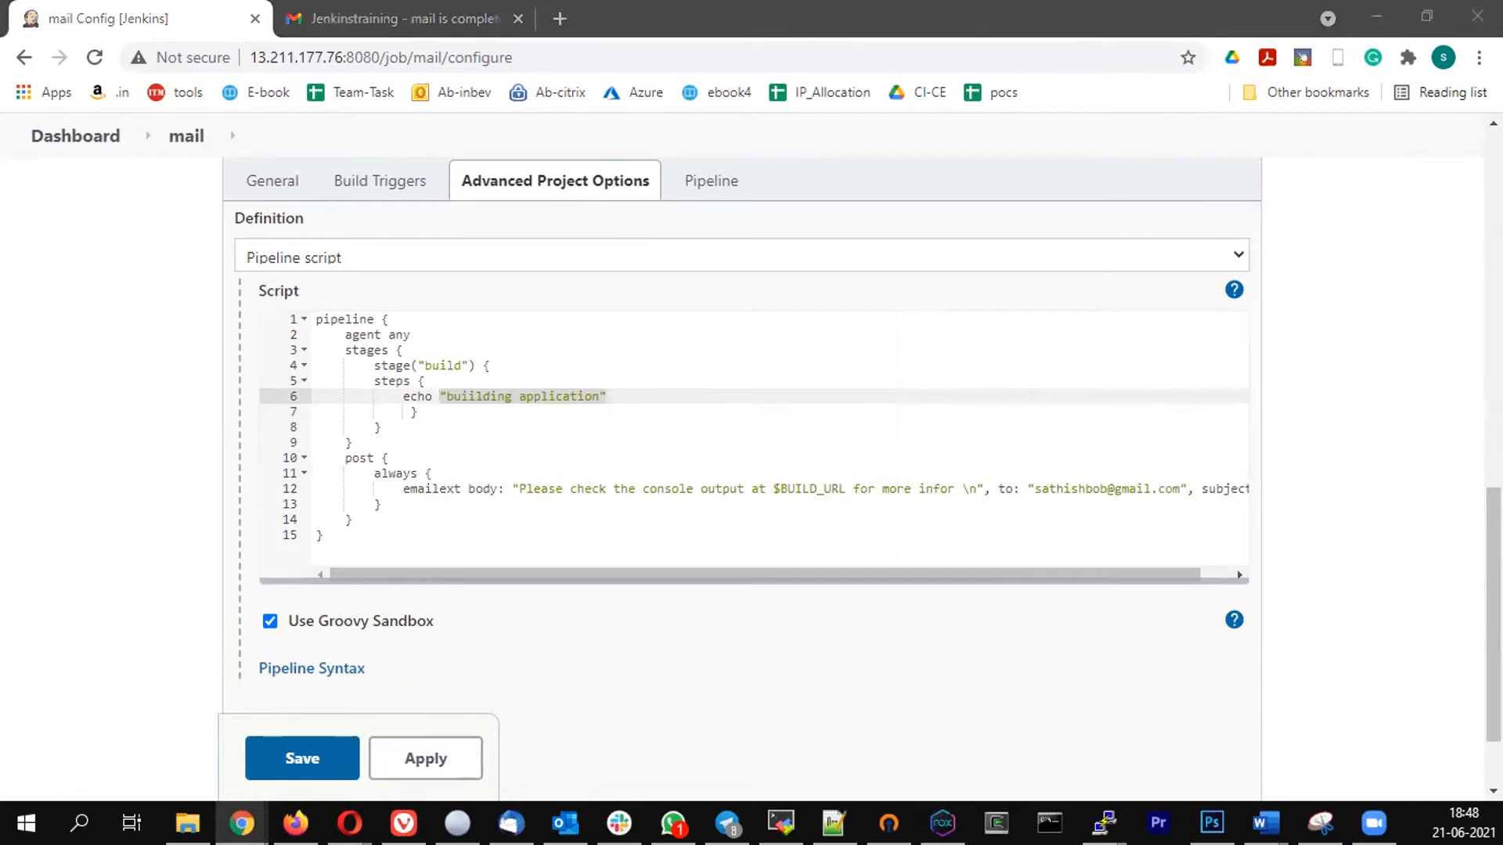
key("alt+Tab")
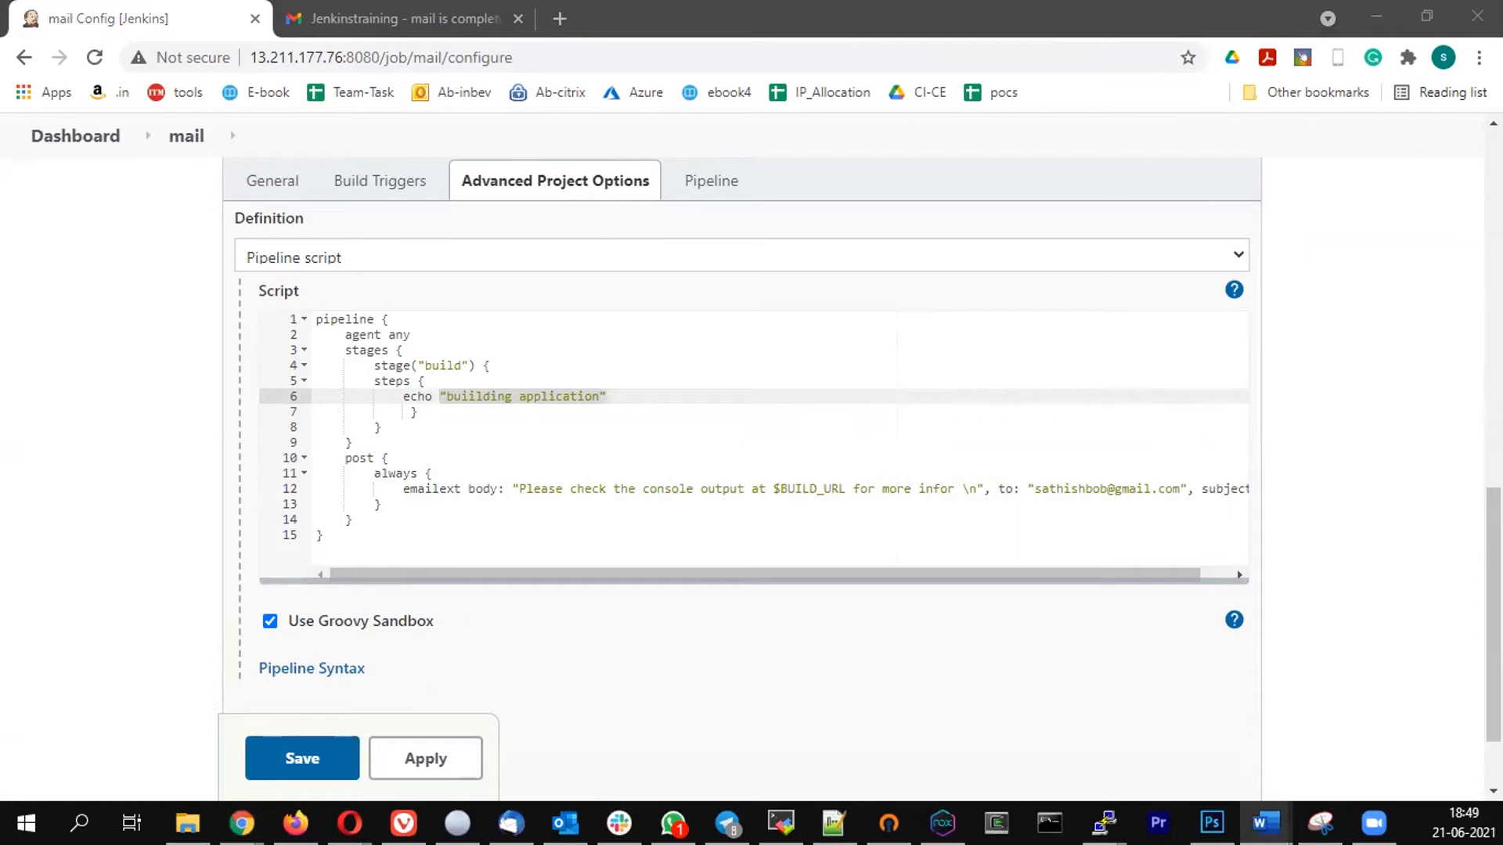
left_click_drag(403, 395, 616, 387)
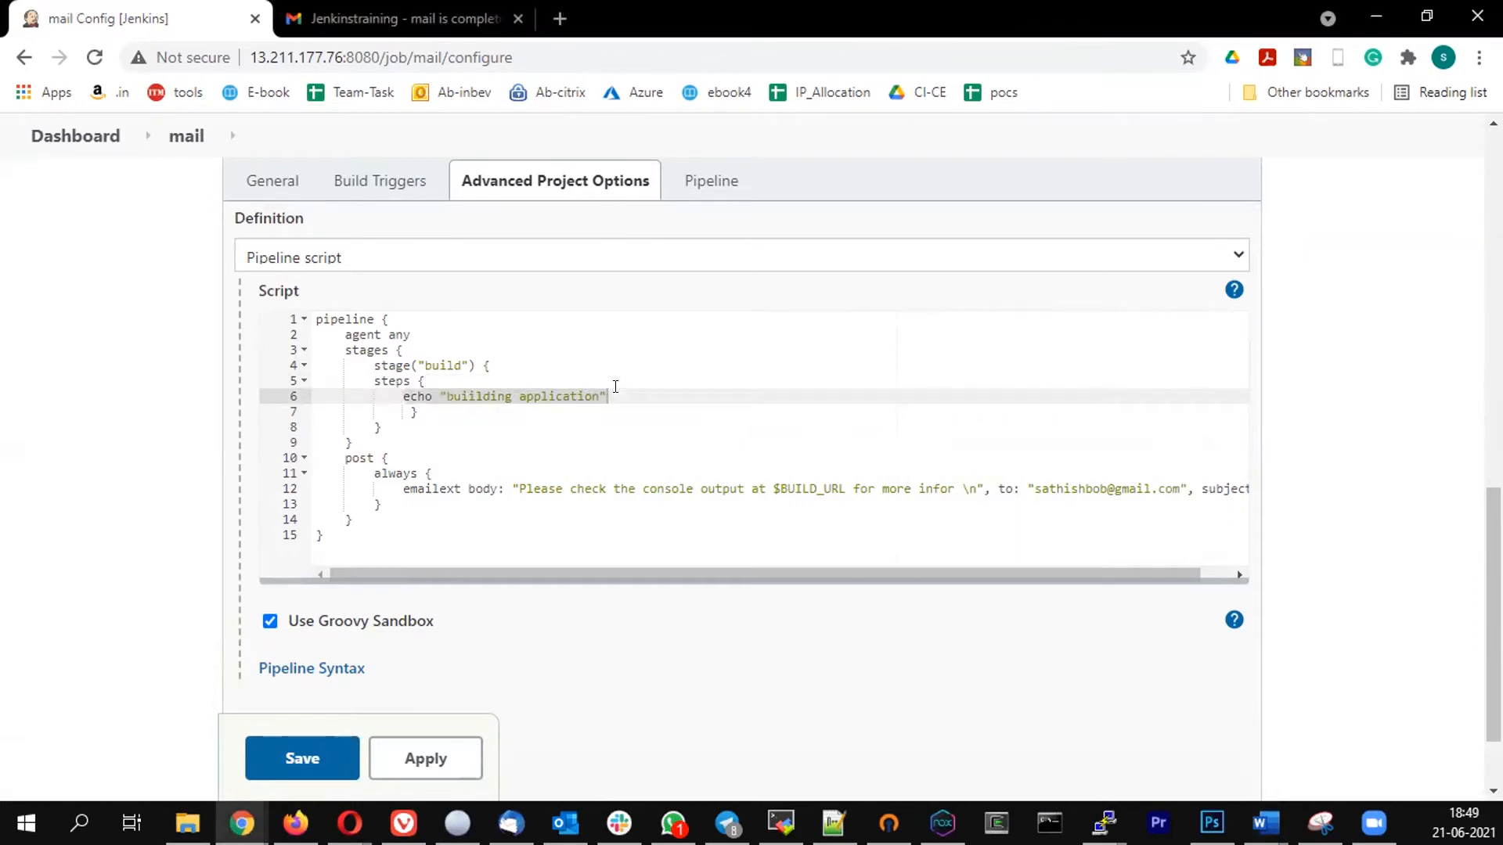
type("sh")
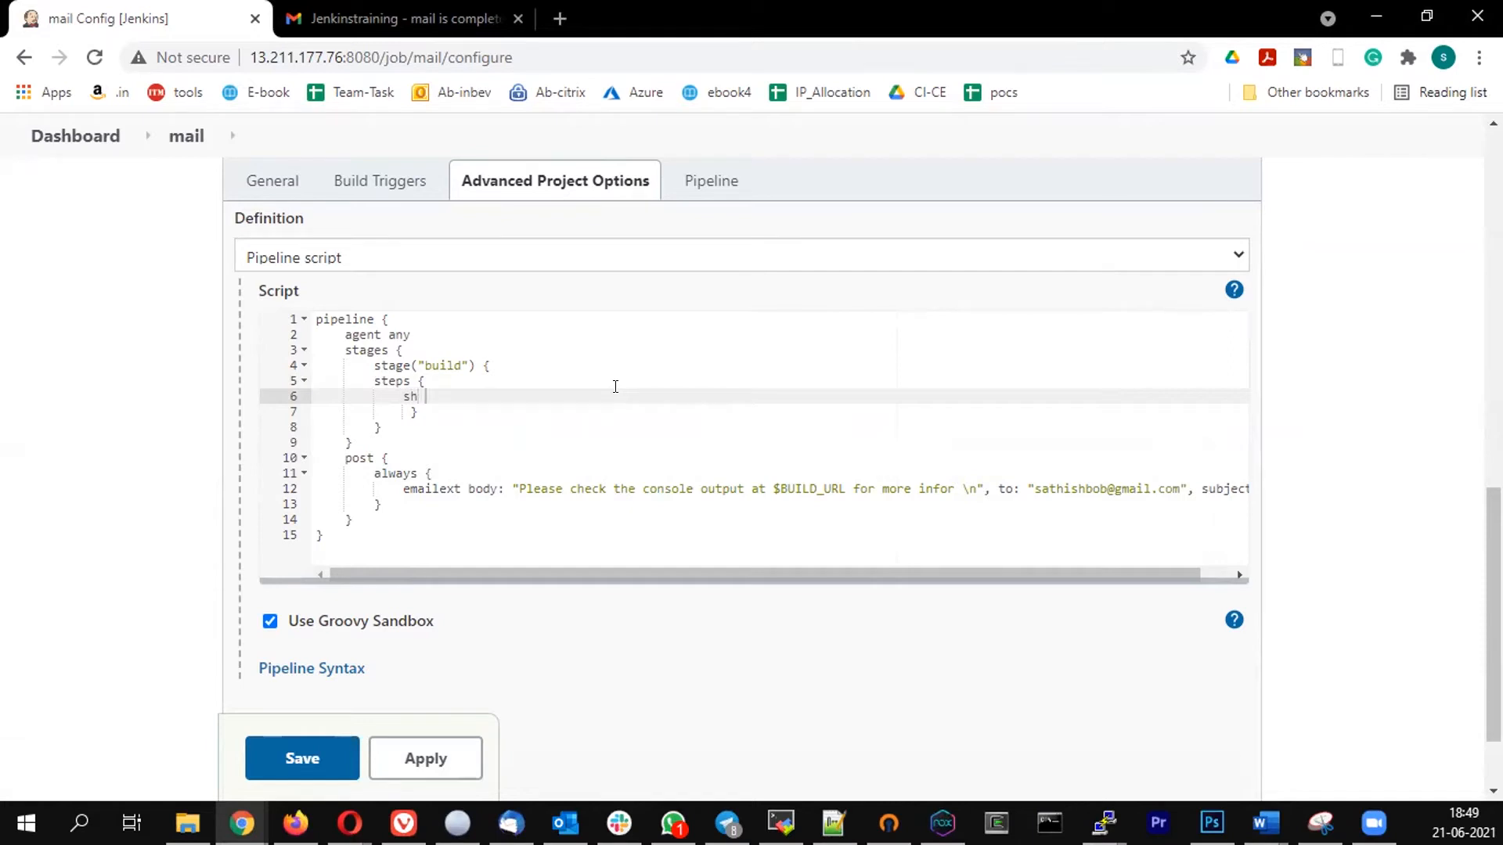
type(" 'ls test.txt")
- Save the modified pipeline, run the mail job again and check build #3 in the stage view
left_click(308, 758)
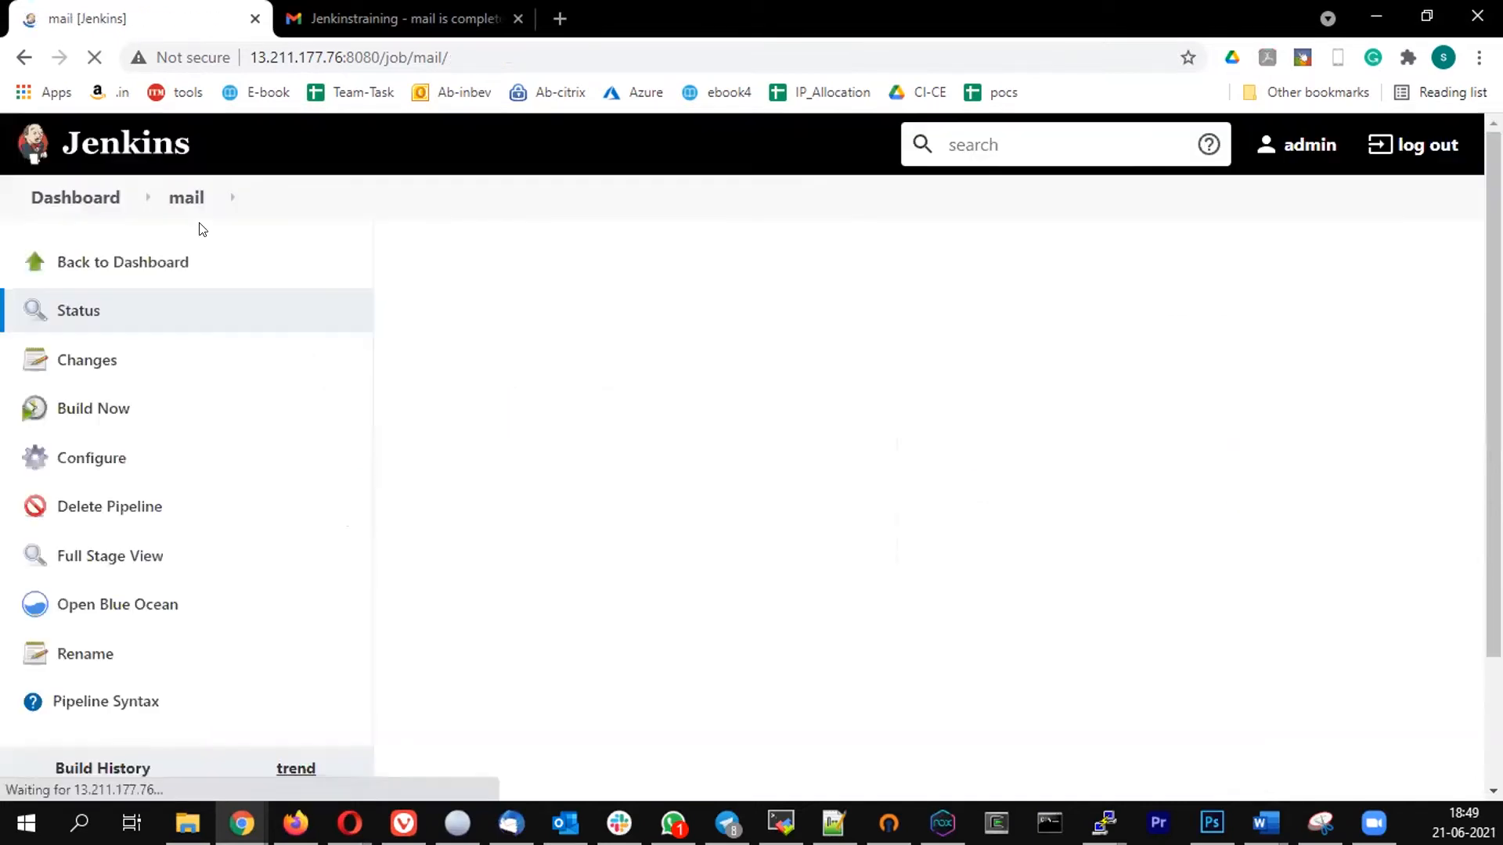
left_click(102, 413)
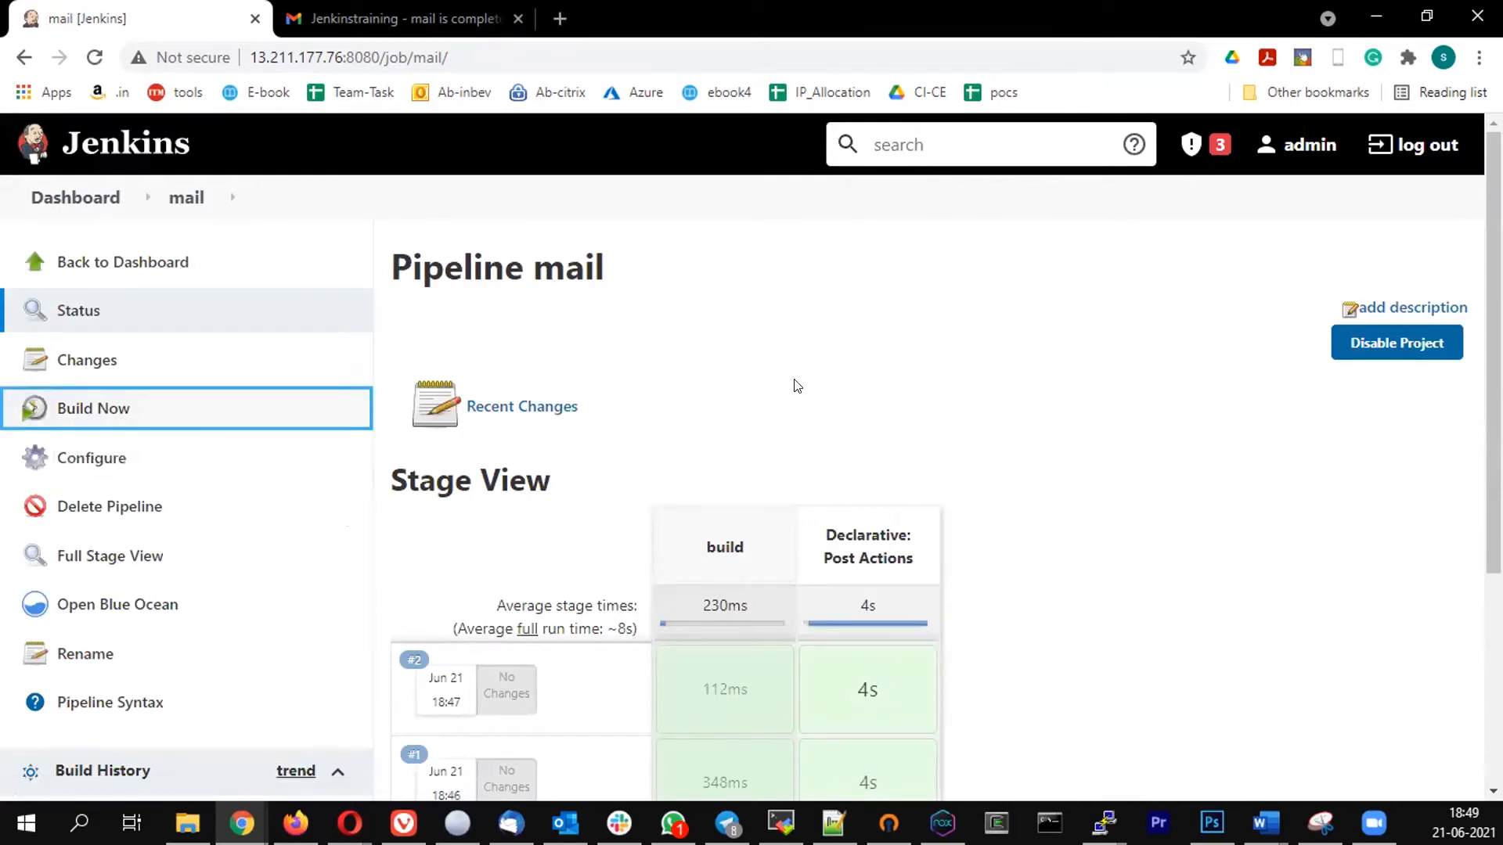
scroll(795, 385, "down", 1)
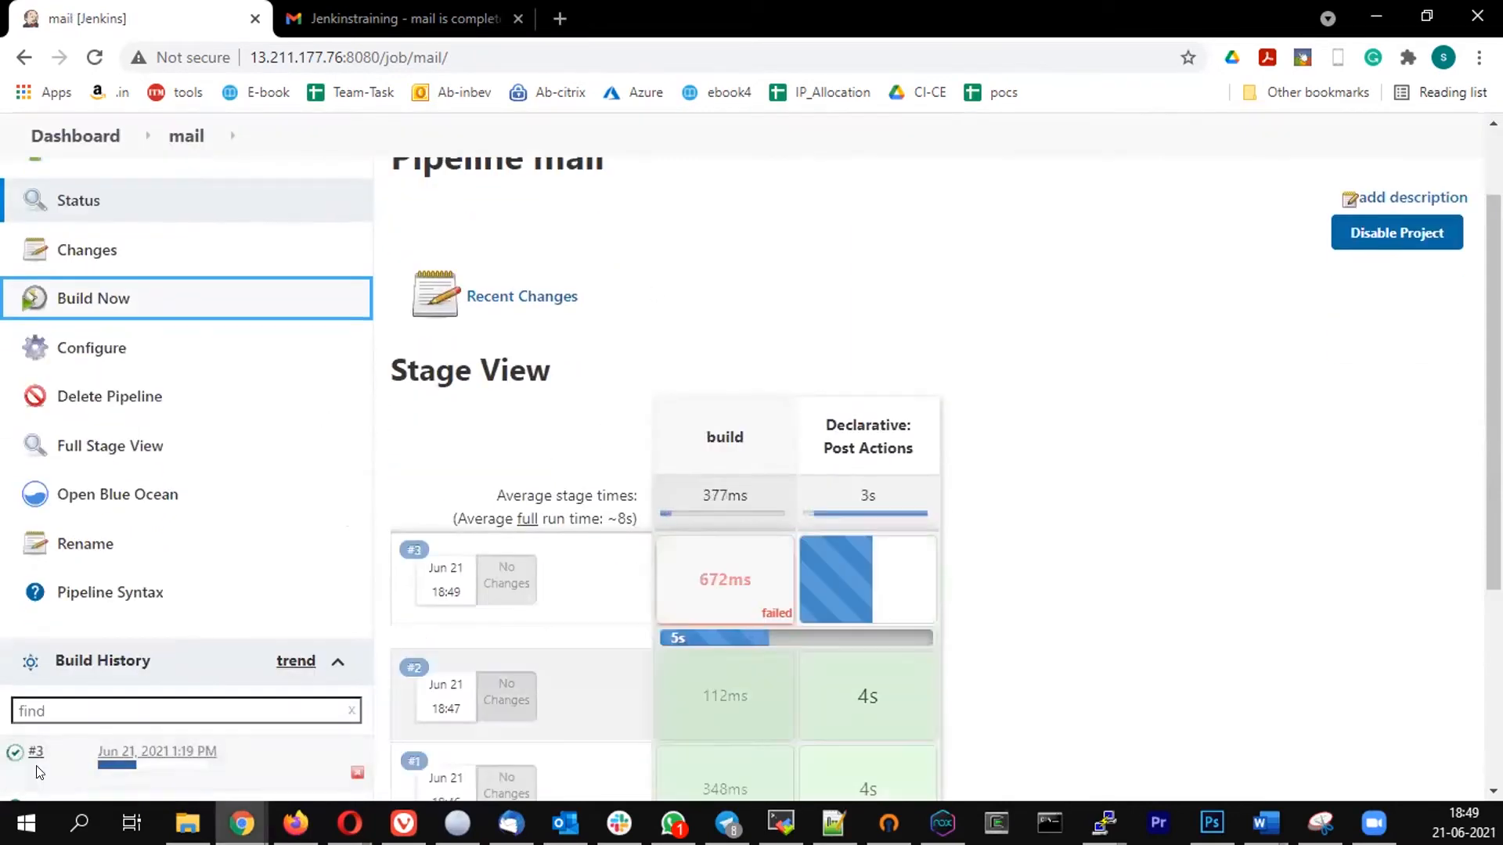
scroll(156, 588, "down", 2)
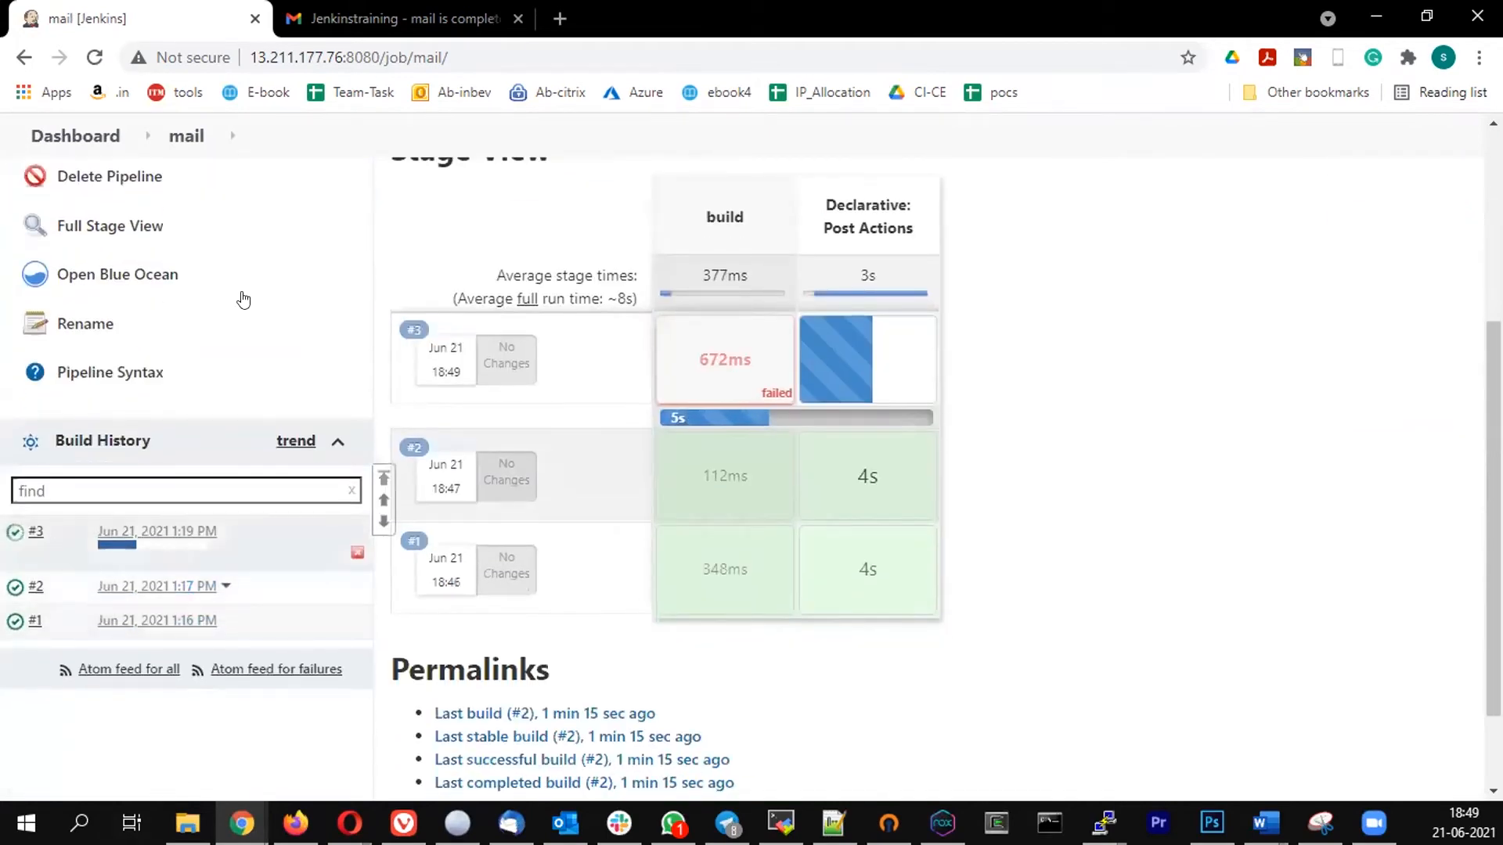
mouse_move(904, 368)
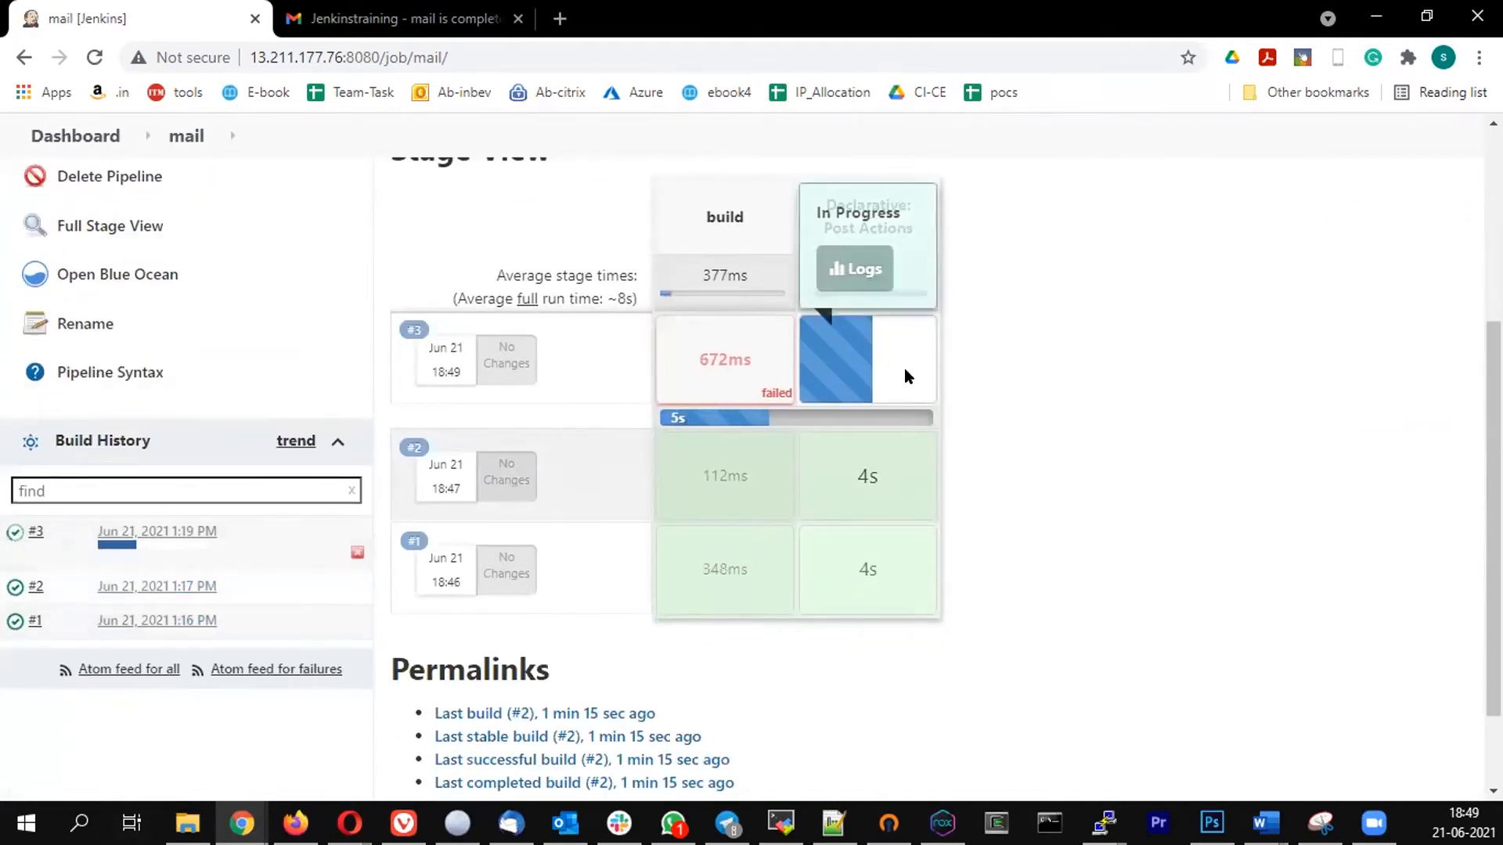
- Switch to Gmail, delete the build 2 notification email and refresh the inbox
left_click(412, 15)
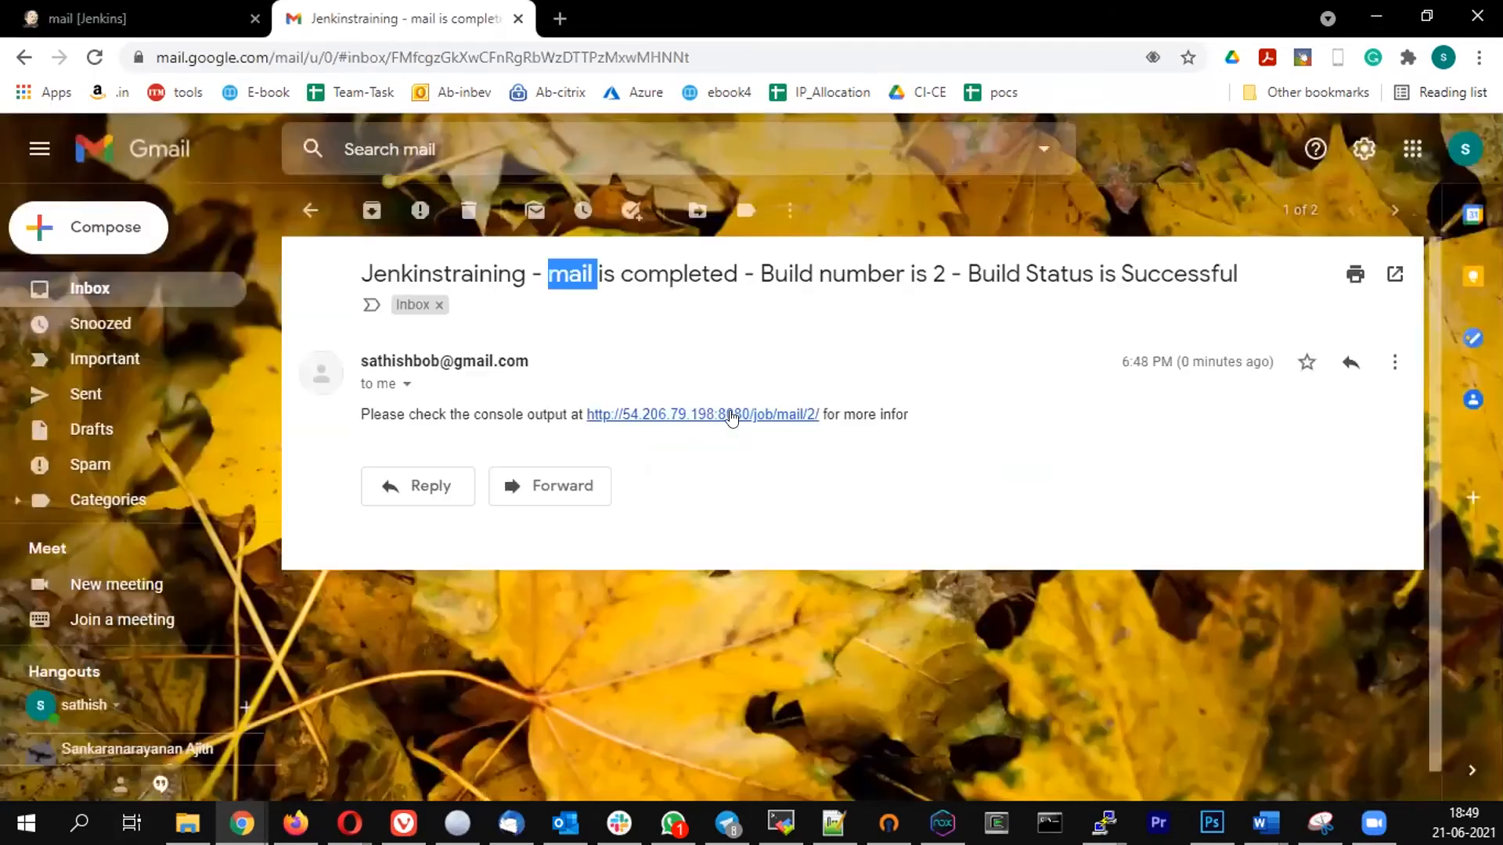
left_click(469, 210)
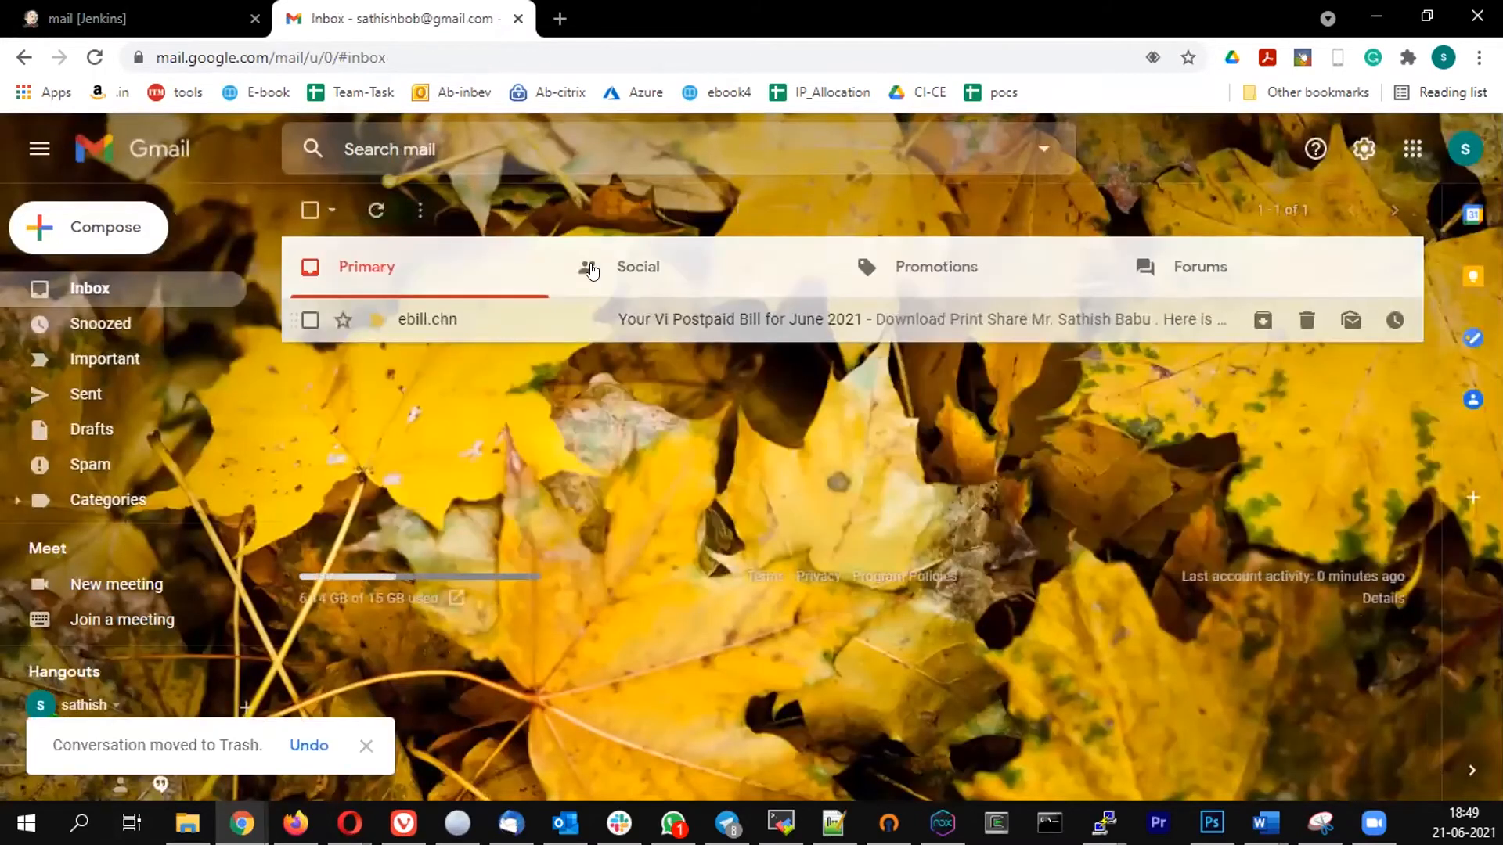
left_click(376, 211)
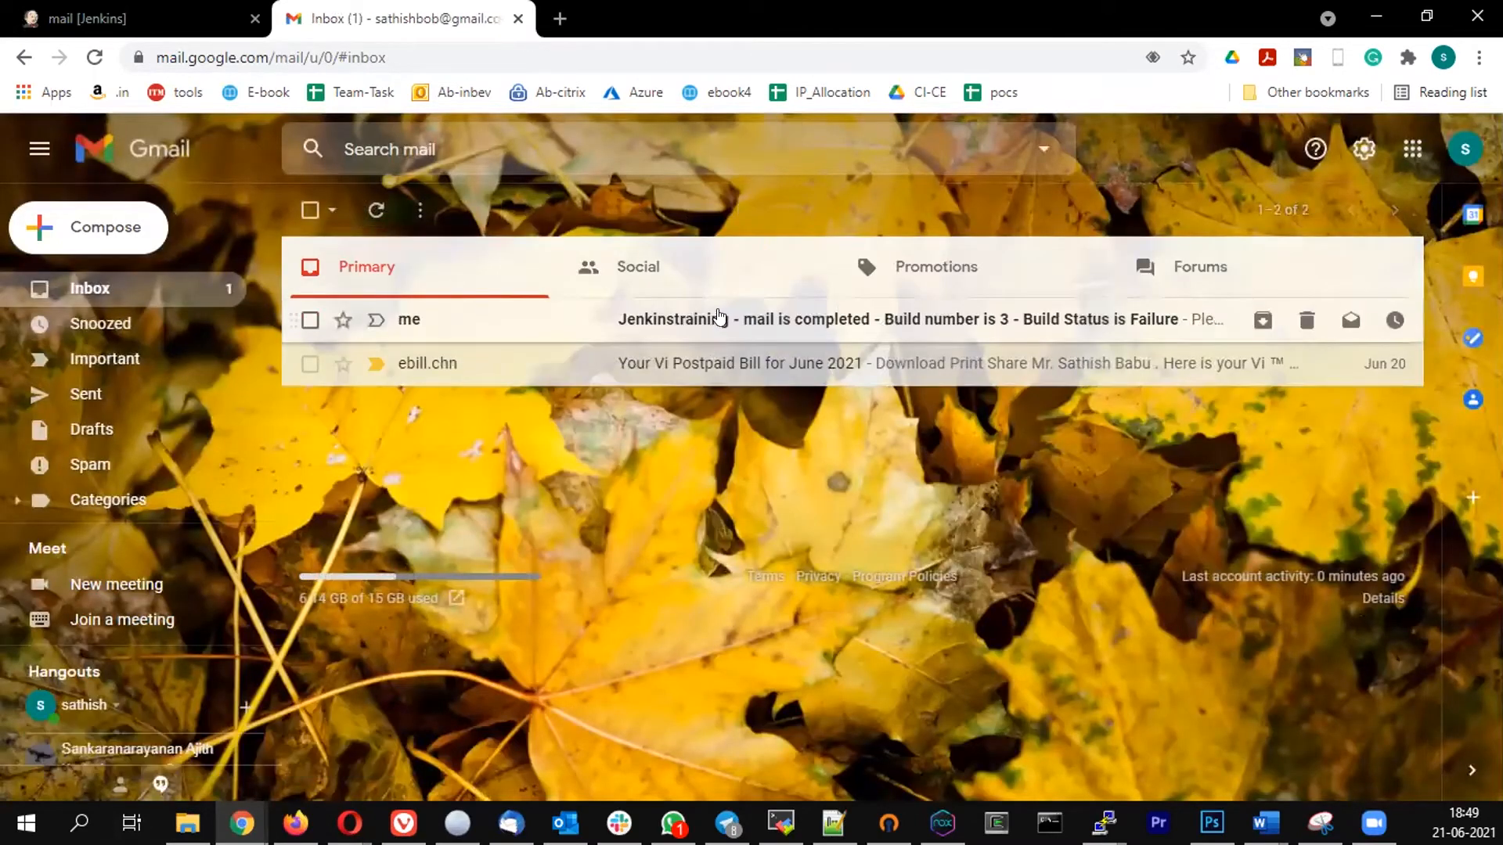
- Check the build status in the subject of the build 3 notification email and delete the email
left_click(718, 319)
left_click_drag(1104, 274, 1179, 275)
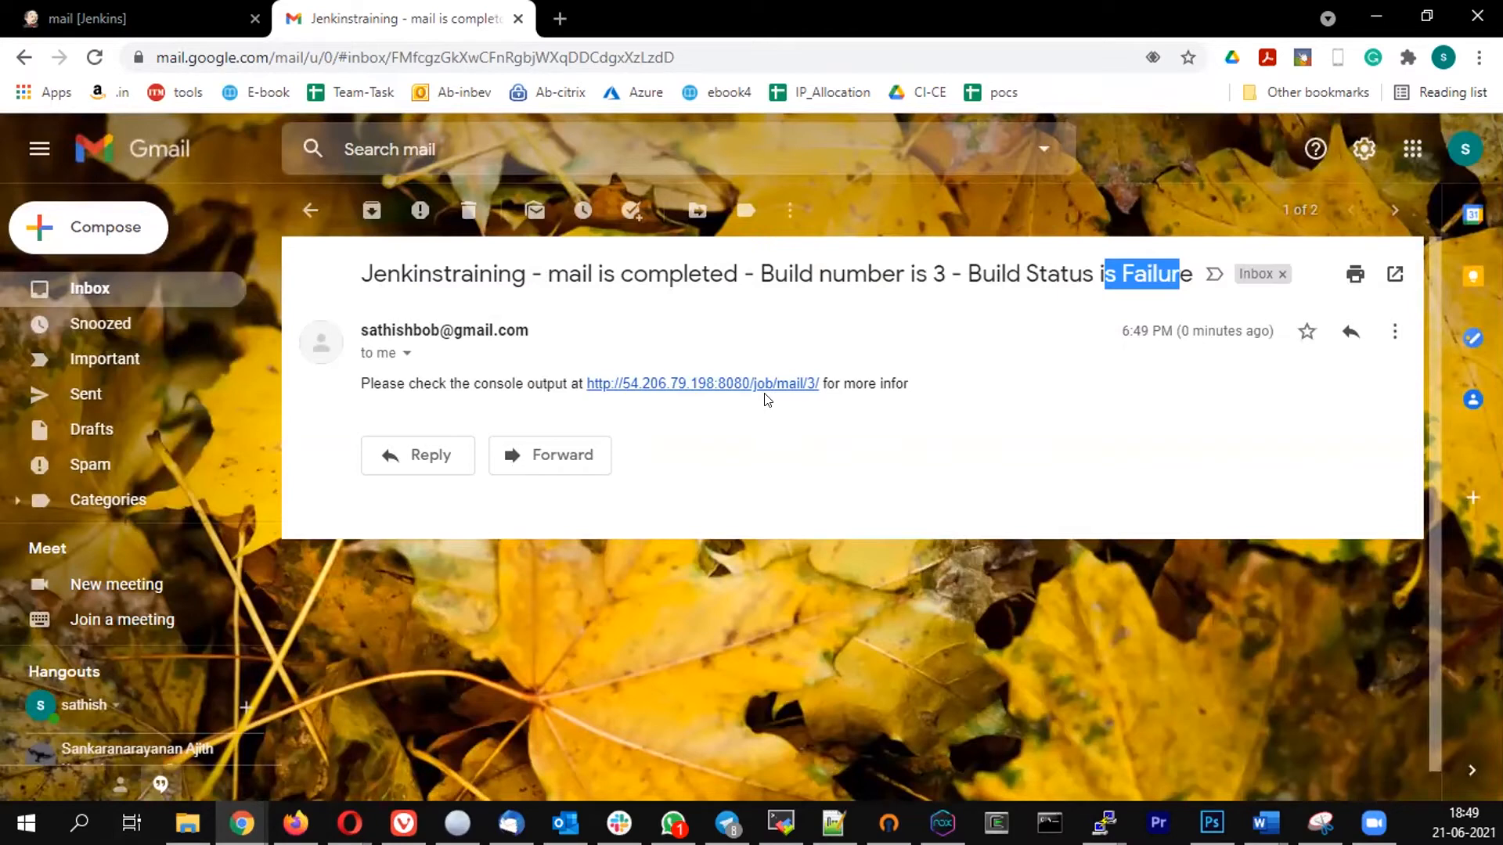
left_click(475, 213)
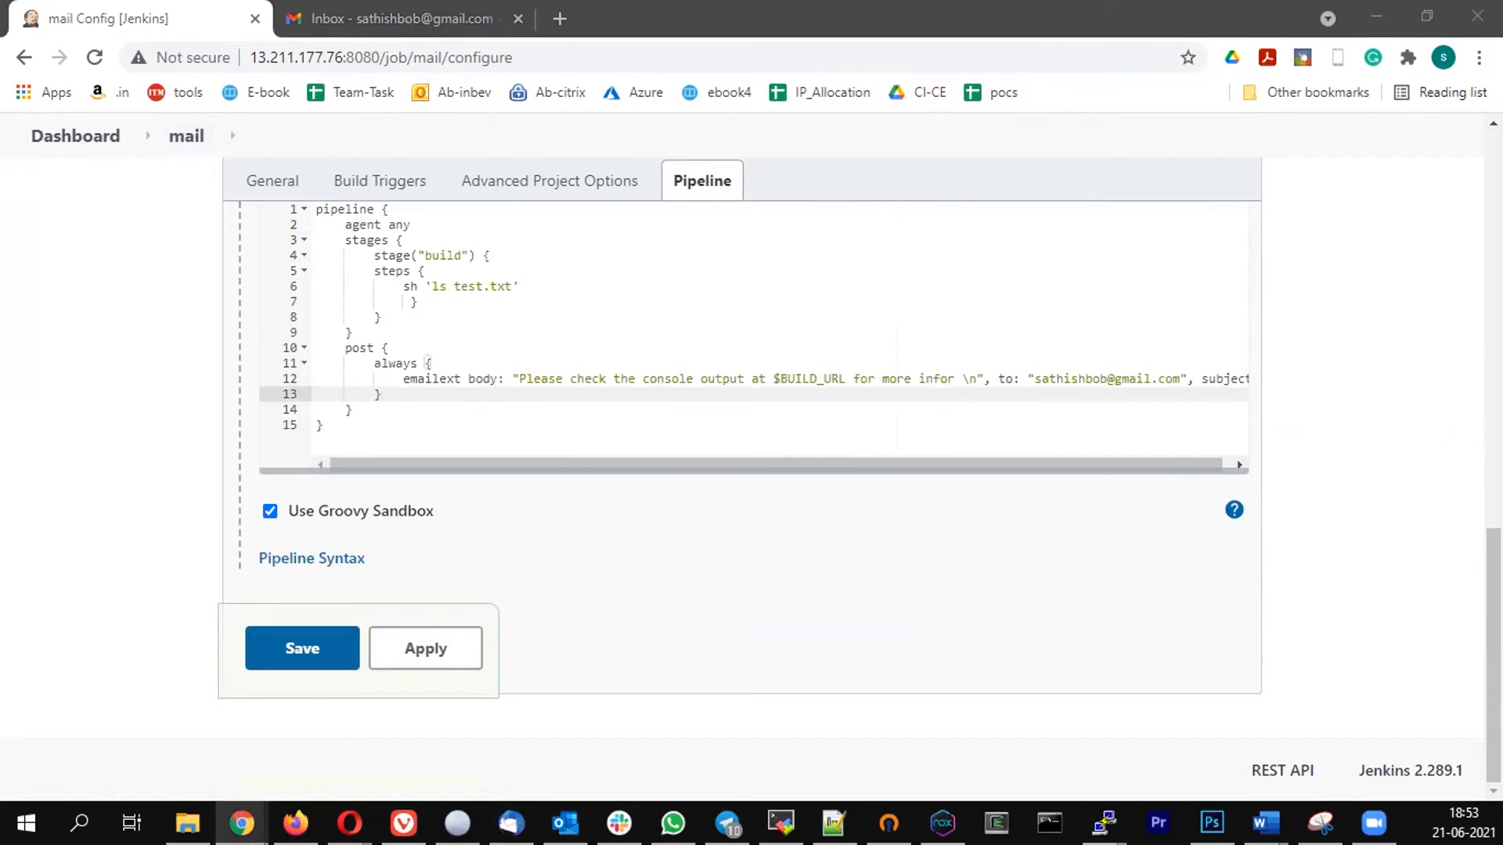
- Add an empty failure block after the always block in the pipeline's post section
key("alt+Tab")
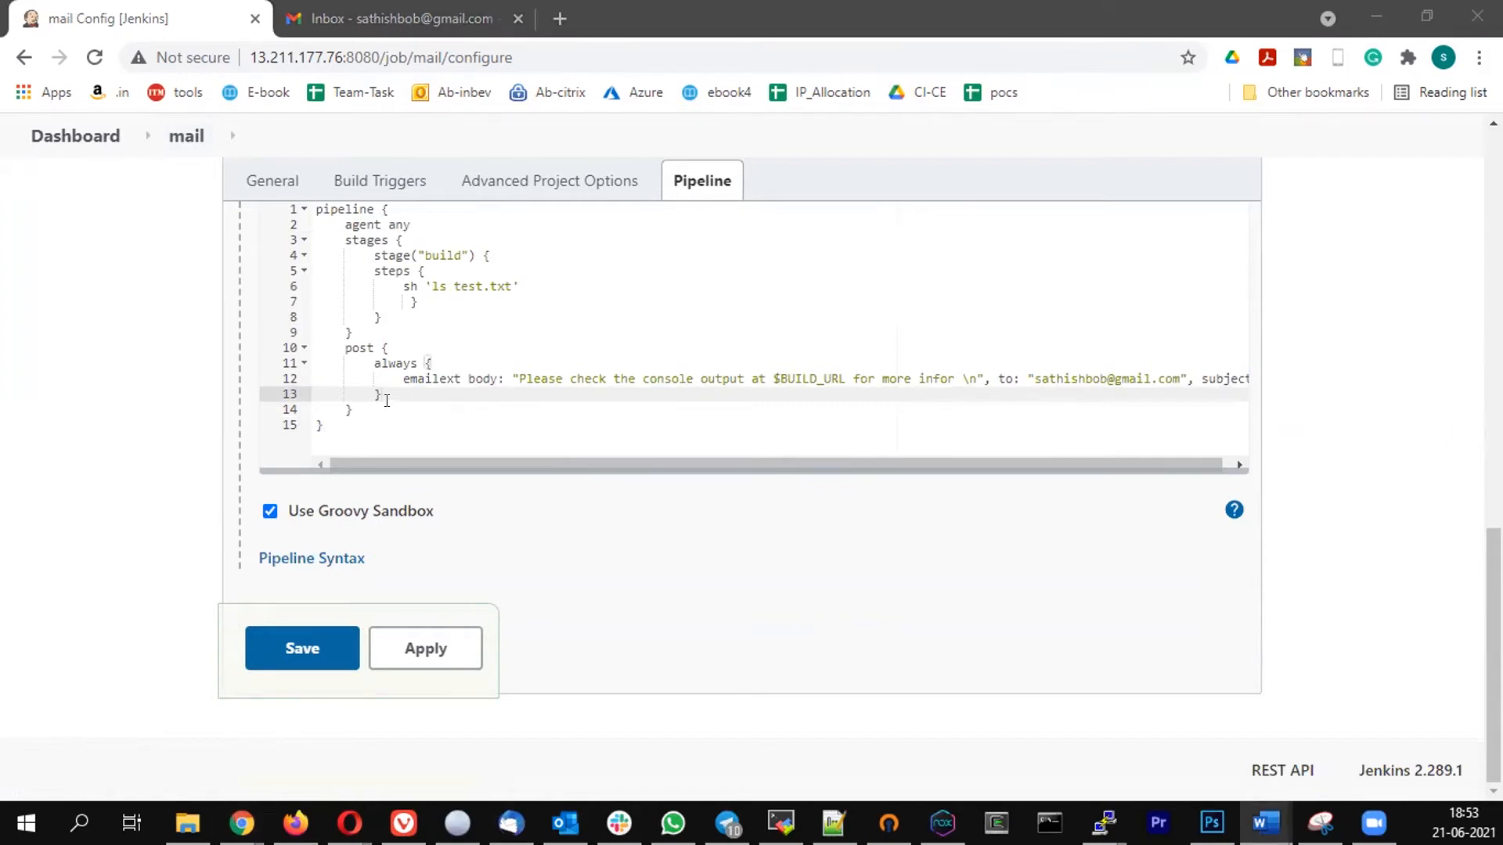
left_click(387, 389)
key("Return")
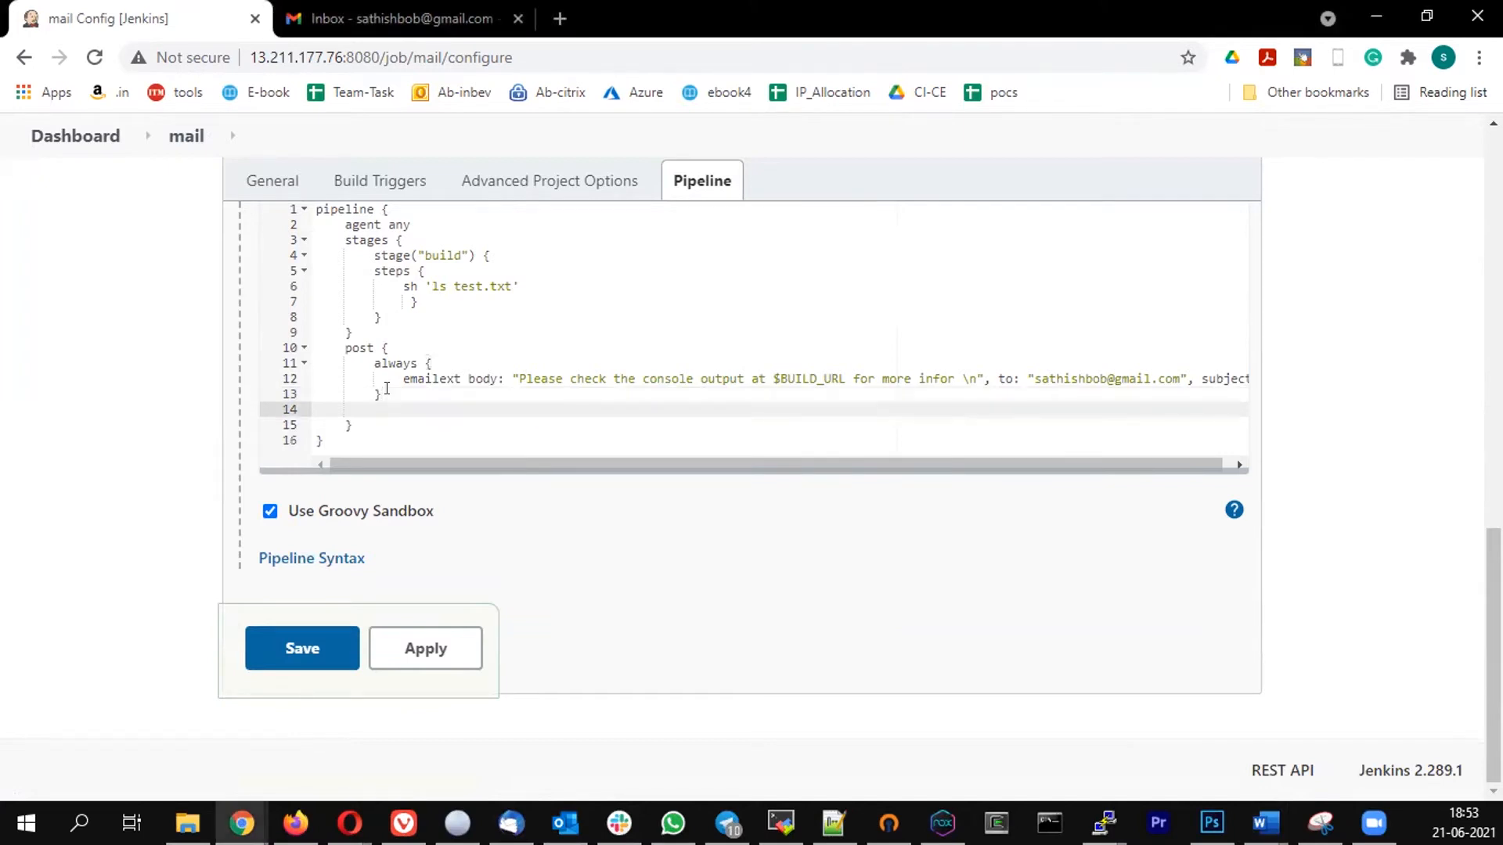
key("Return")
type("failure")
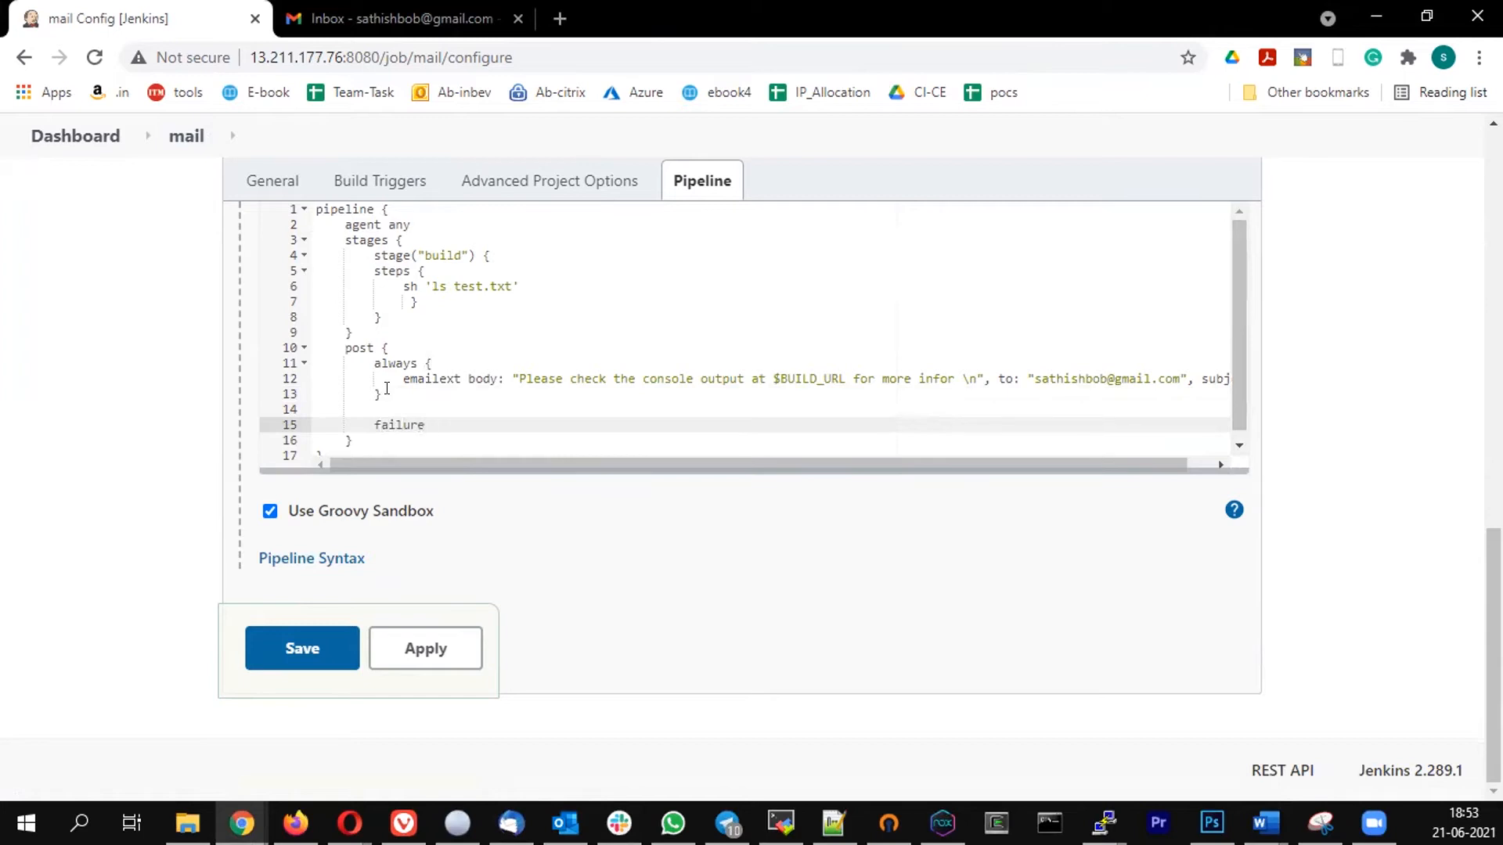
type(" (")
key("BackSpace")
type("{")
key("Return")
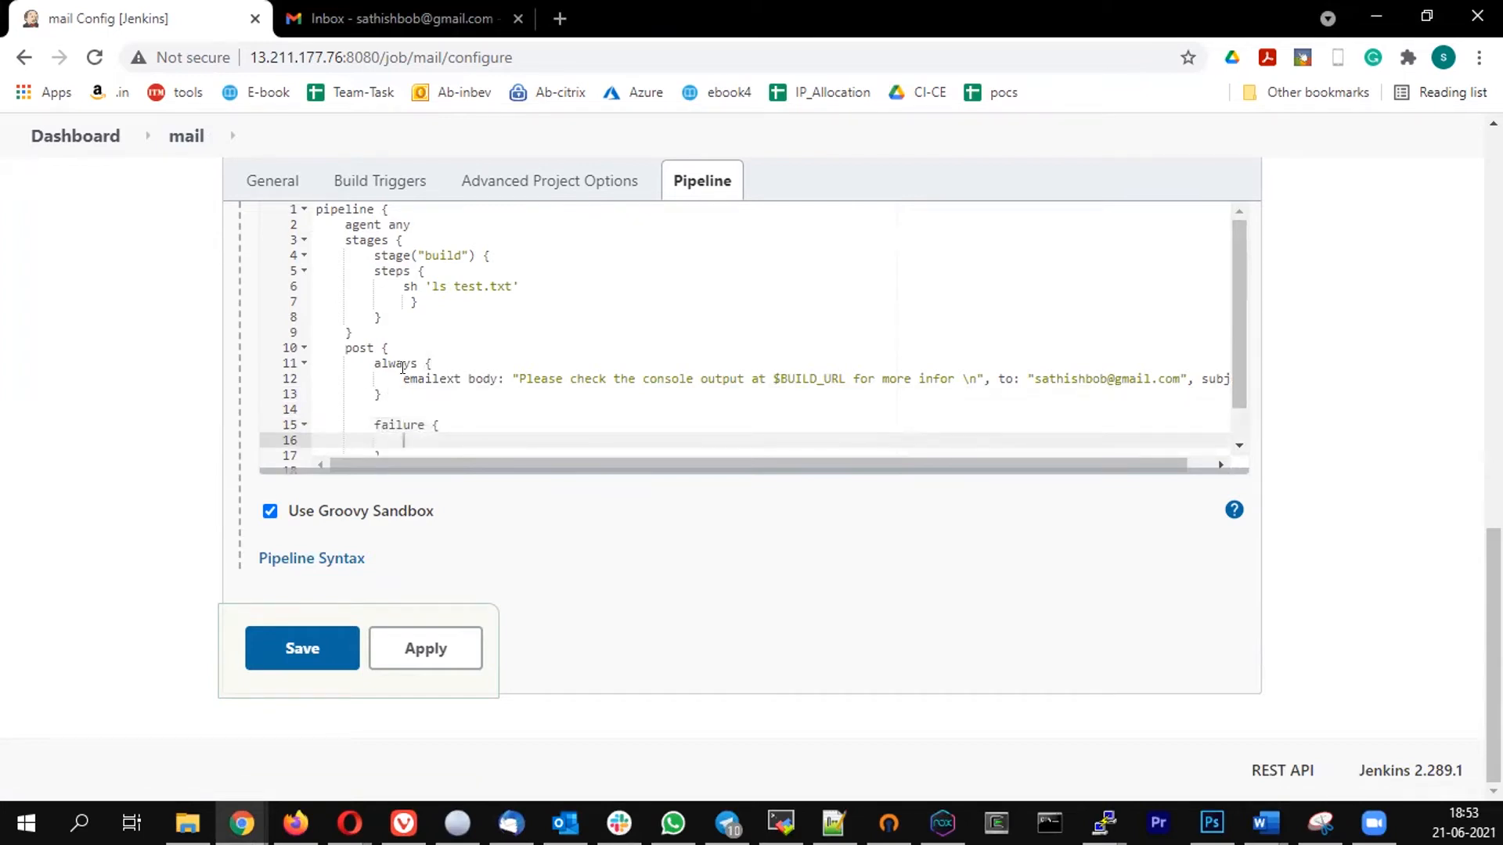
- Copy the emailext line from the always block into the failure block
left_click(401, 377)
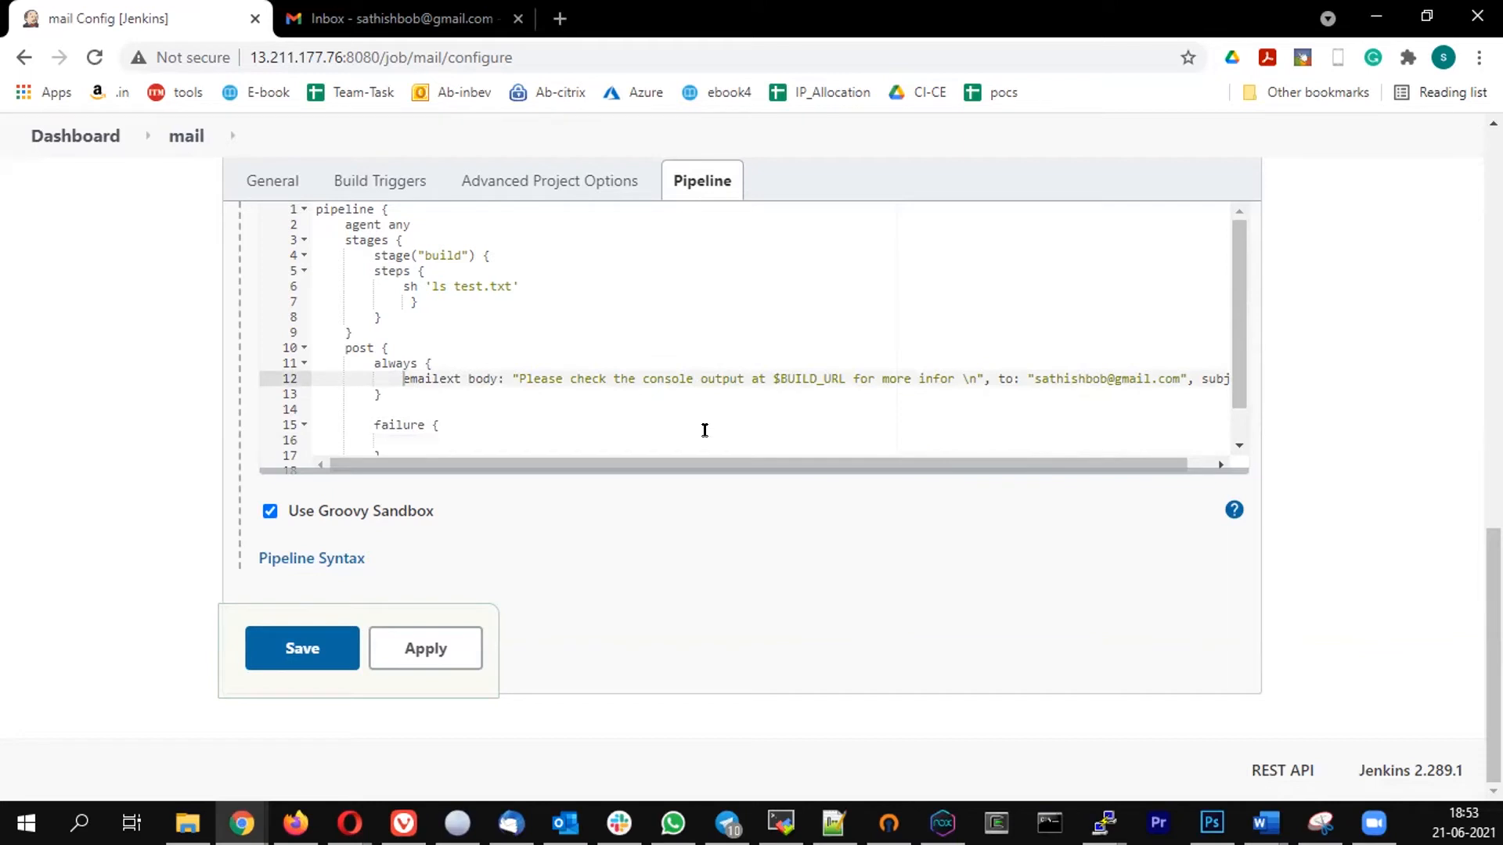
key("End")
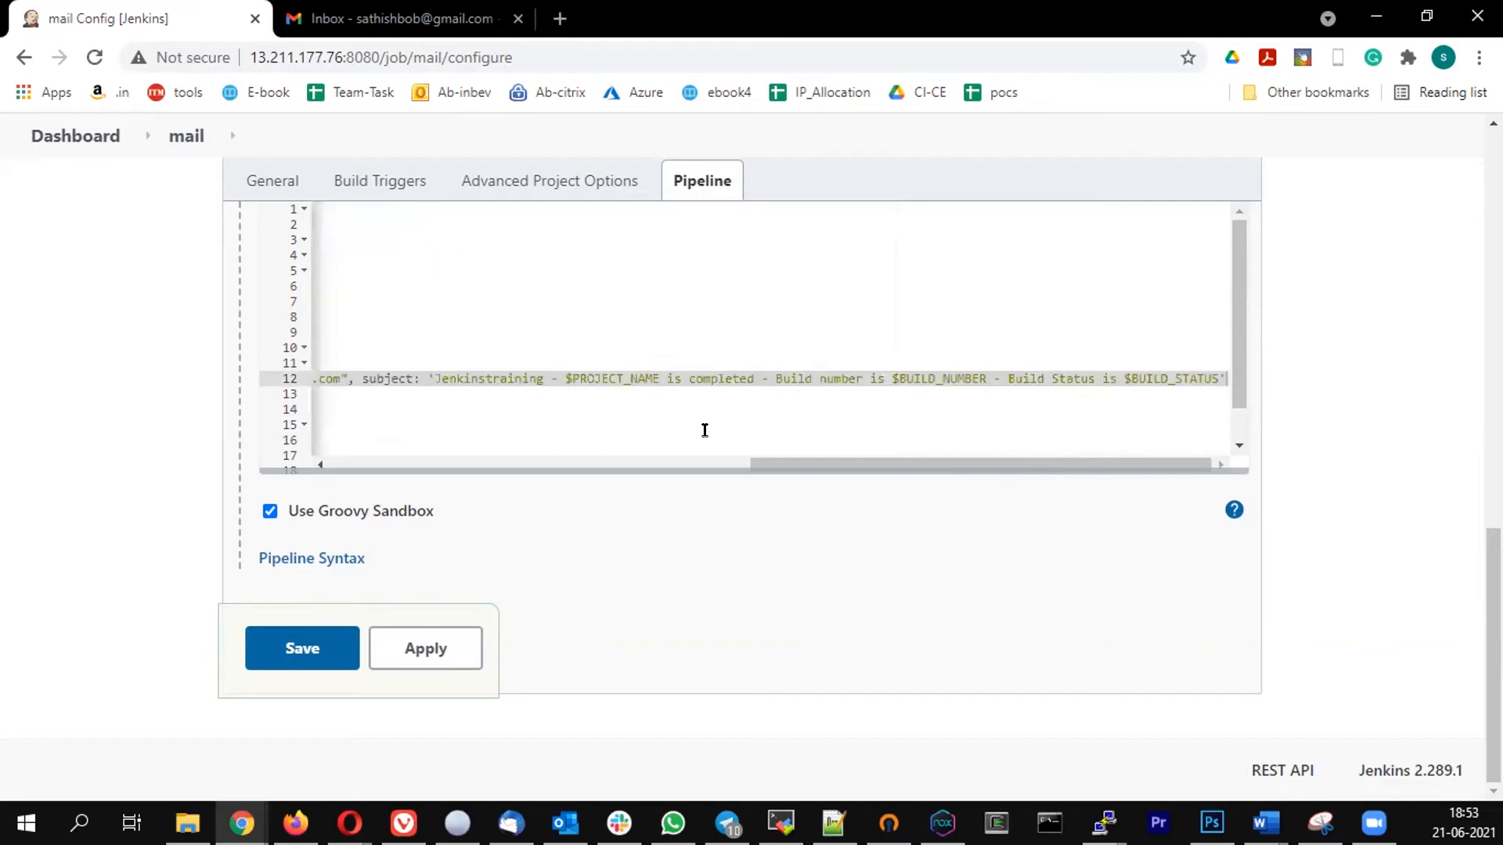
left_click_drag(785, 459, 358, 451)
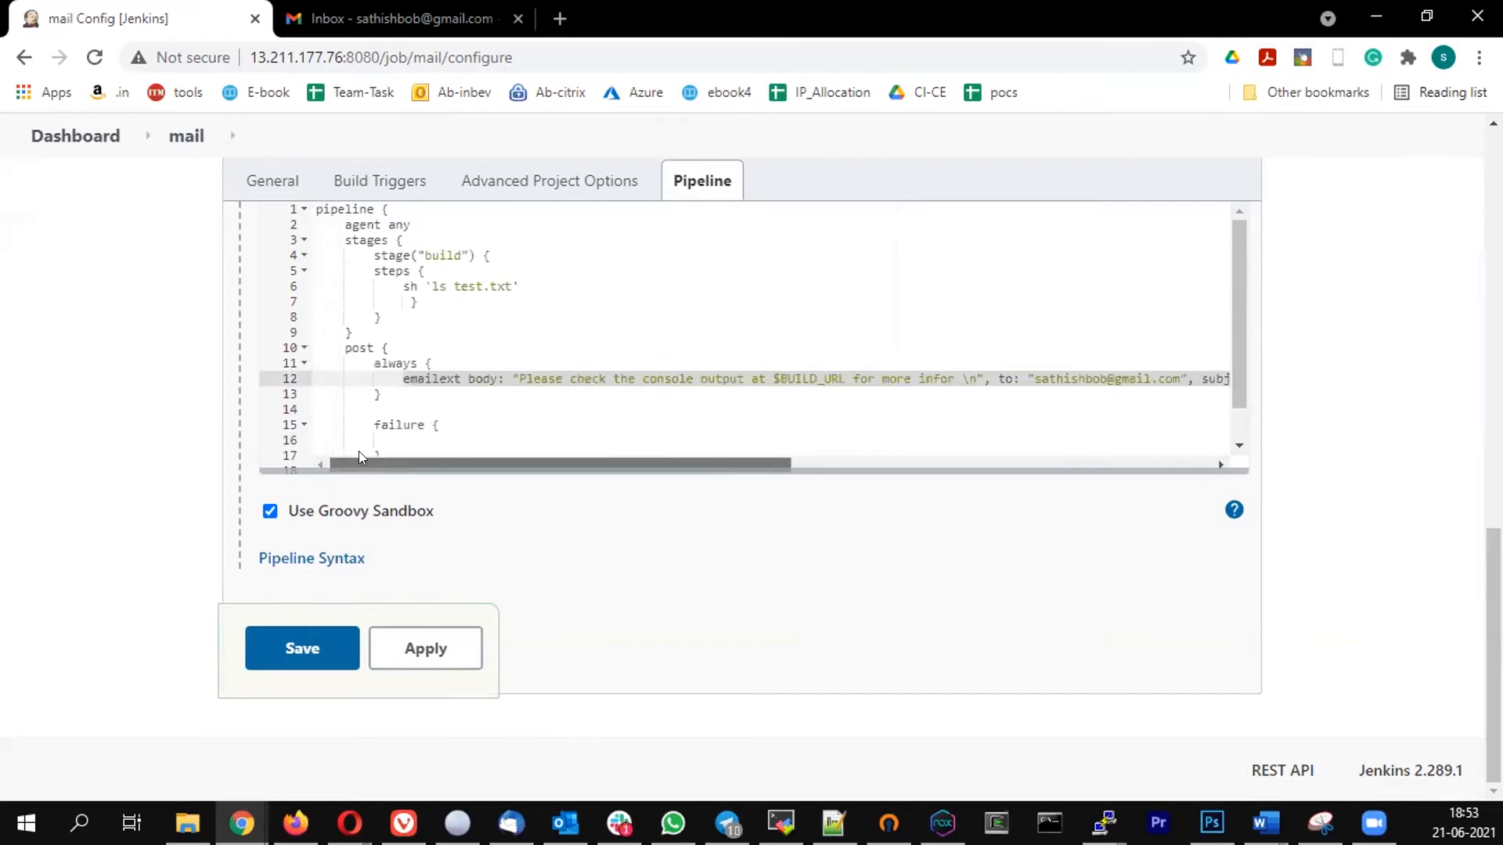
scroll(452, 358, "down", 1)
left_click(412, 397)
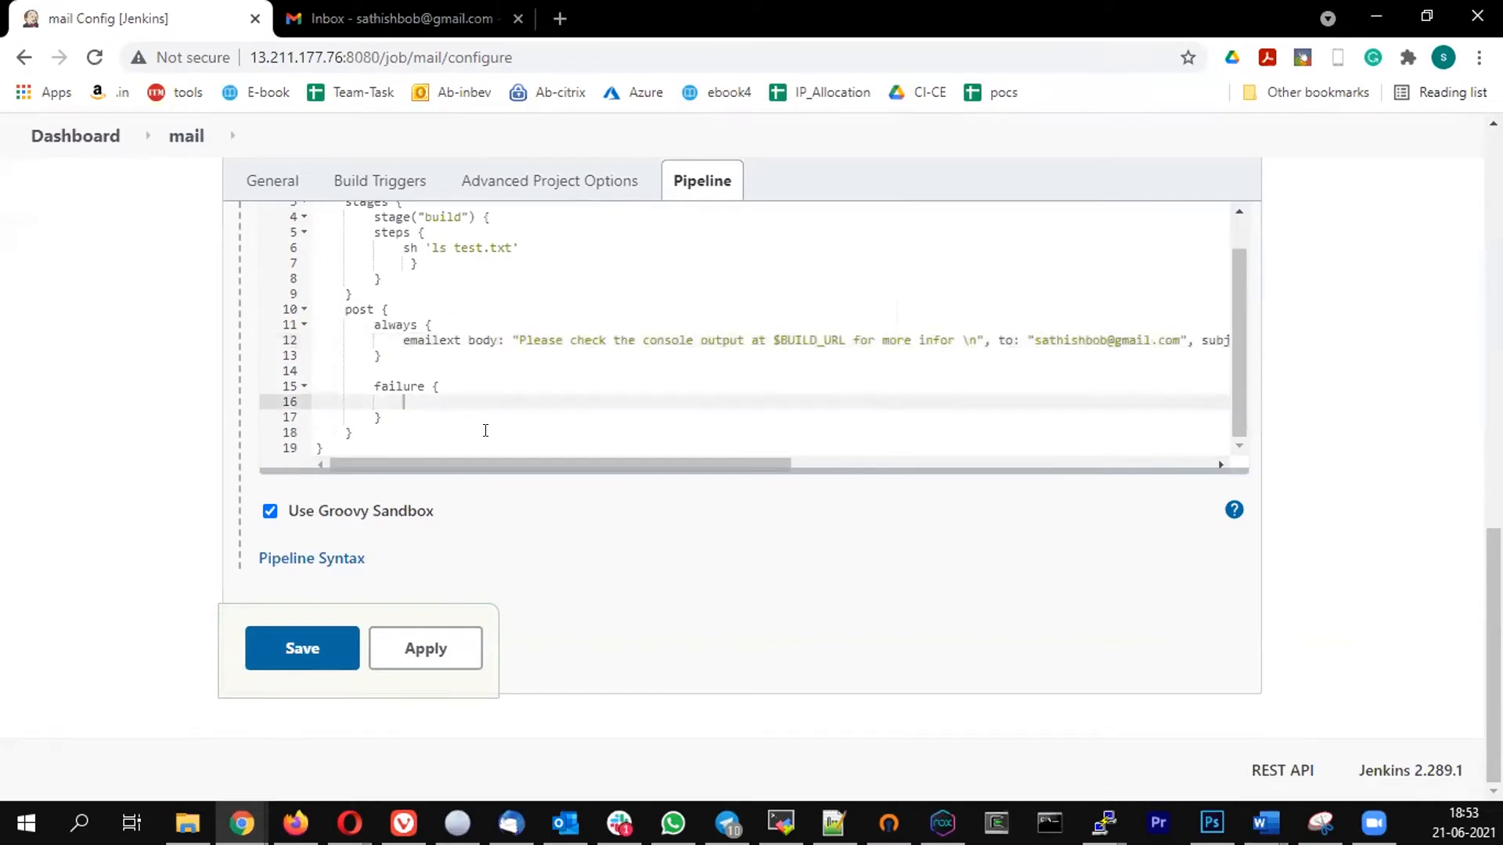
key("ctrl+v")
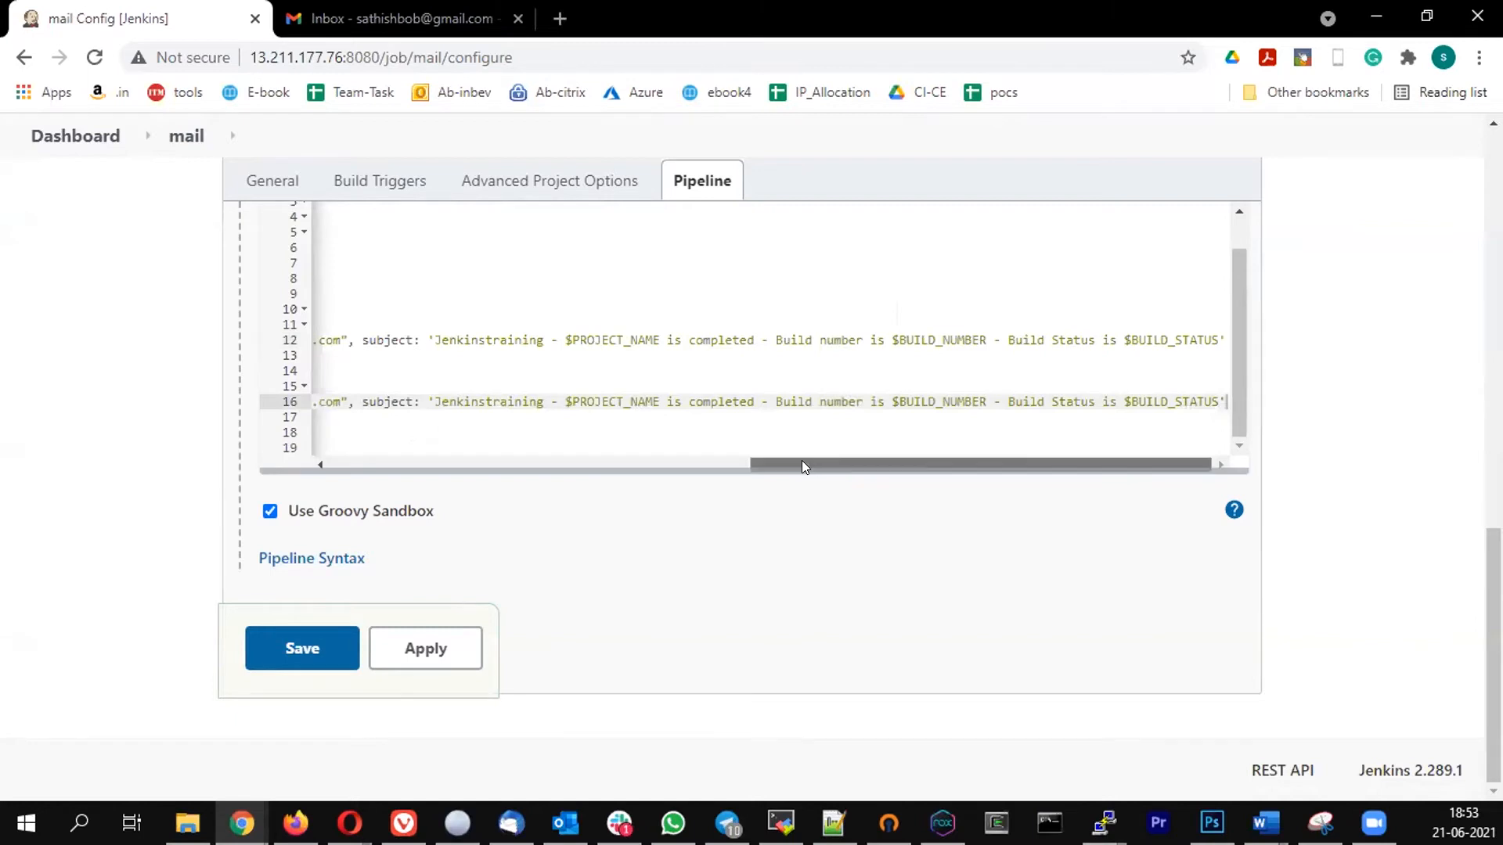
- In the failure block's emailext line, change "infor" to "information" in the body and "completed" to "Failed" in the subject
left_click_drag(773, 464, 607, 499)
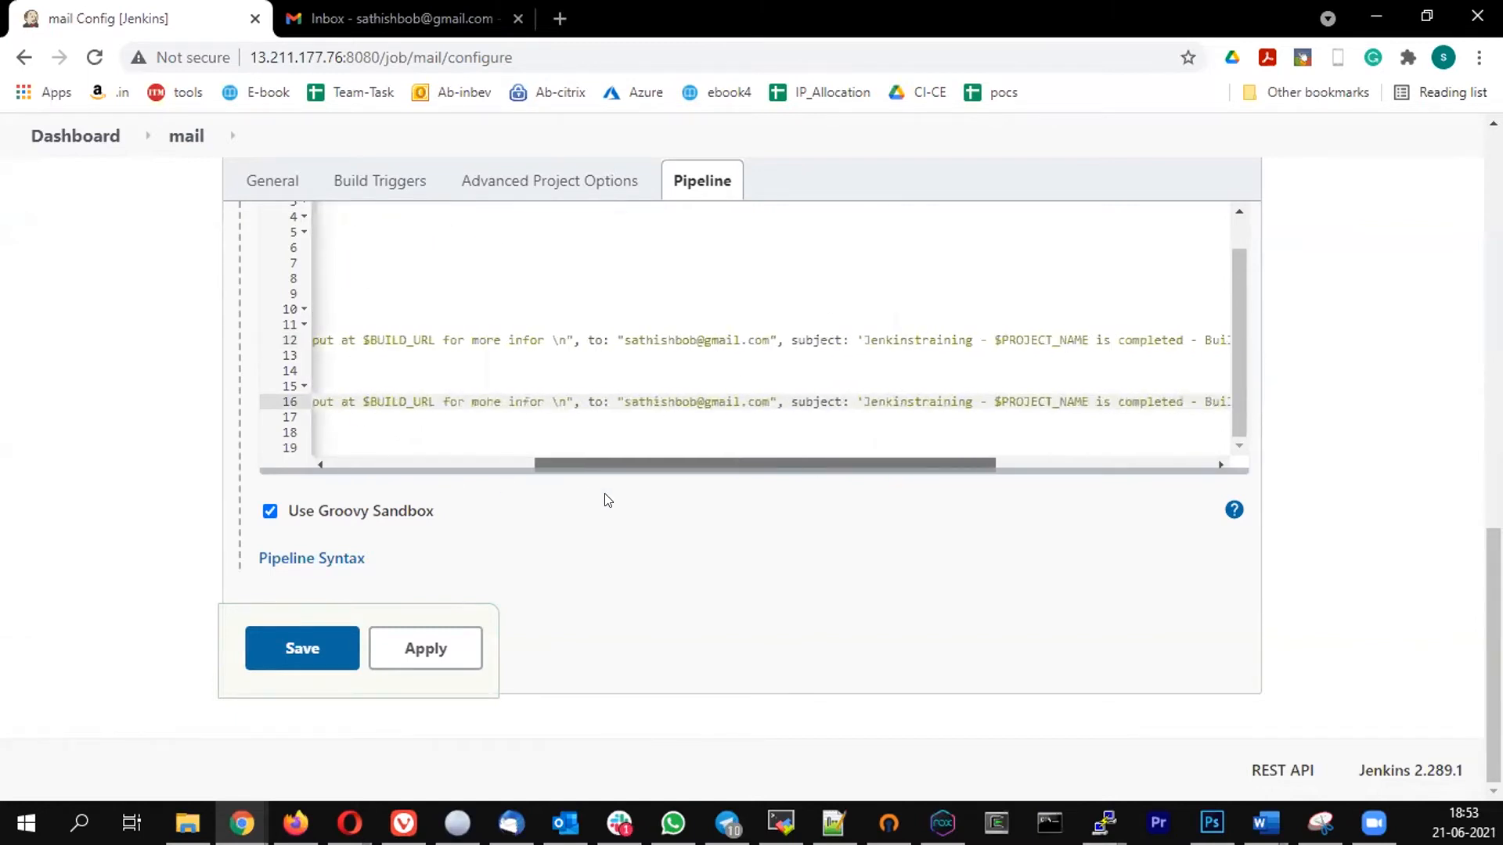
left_click(542, 400)
type("mation")
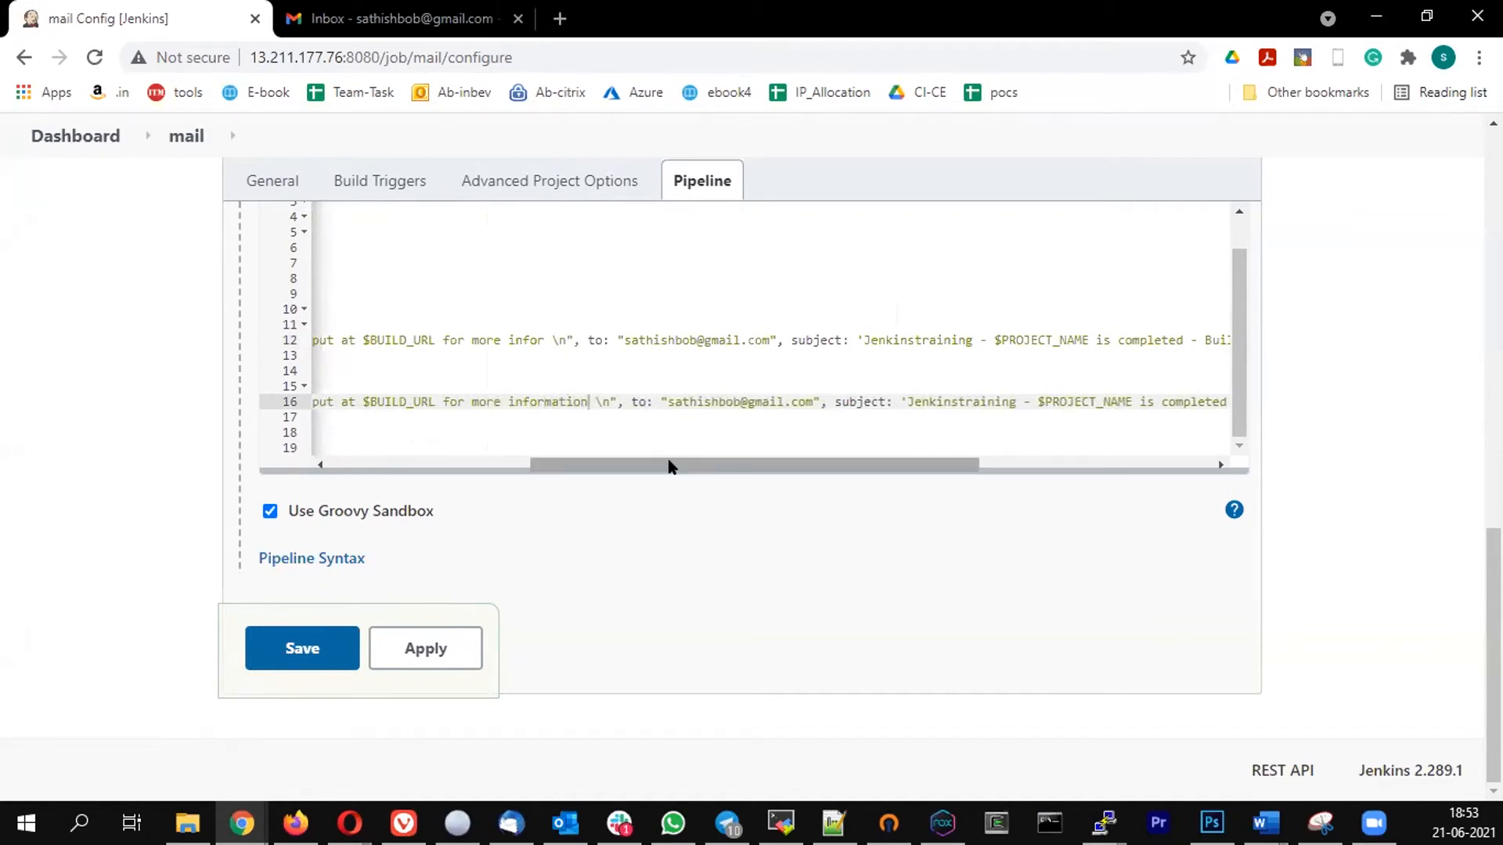
left_click_drag(667, 463, 834, 419)
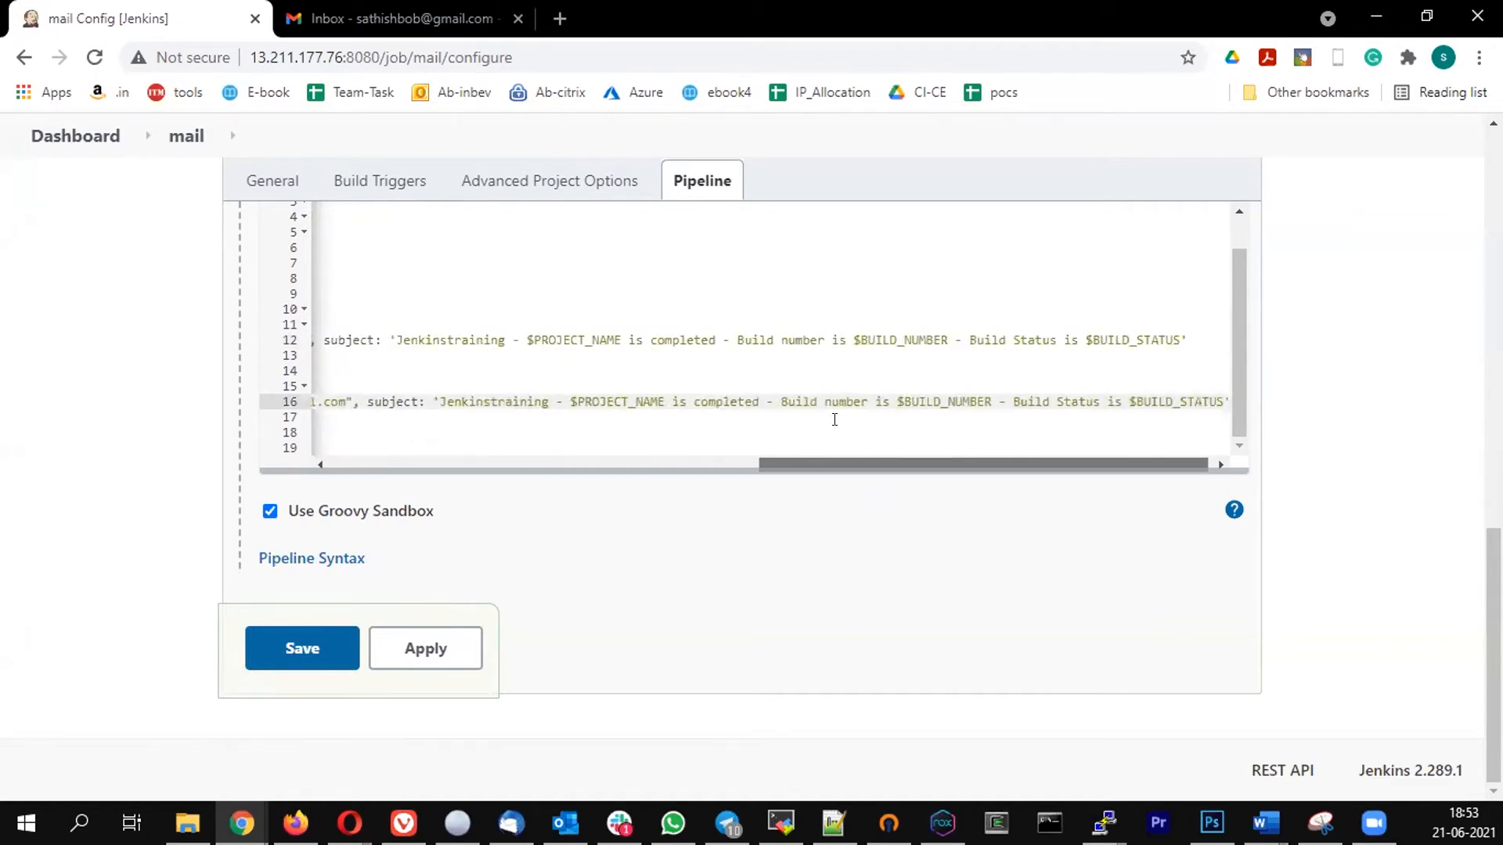
double_click(727, 401)
type("Failed")
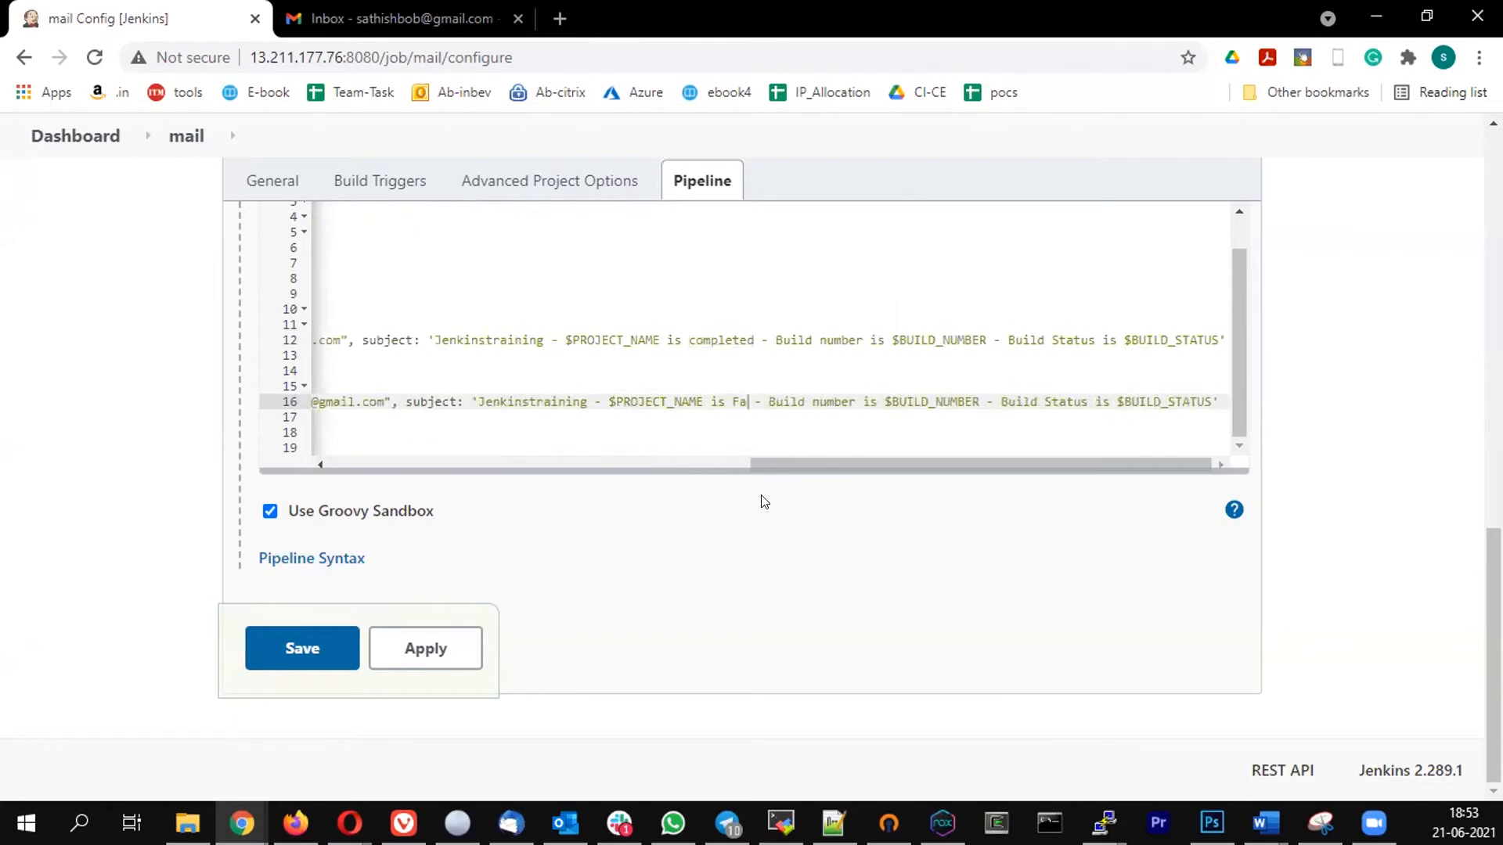
key("Down")
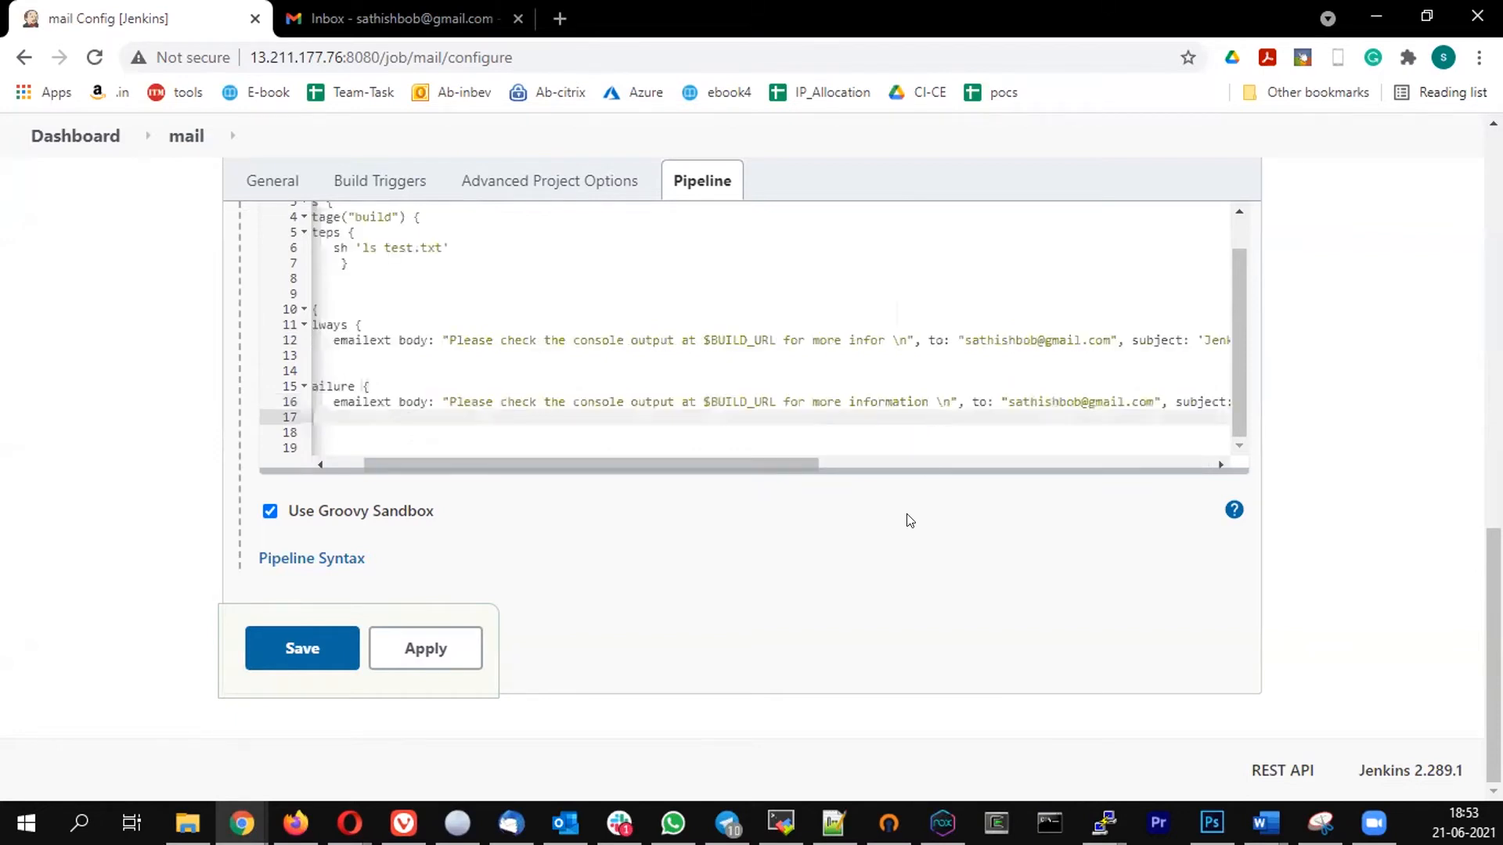
left_click_drag(707, 464, 510, 463)
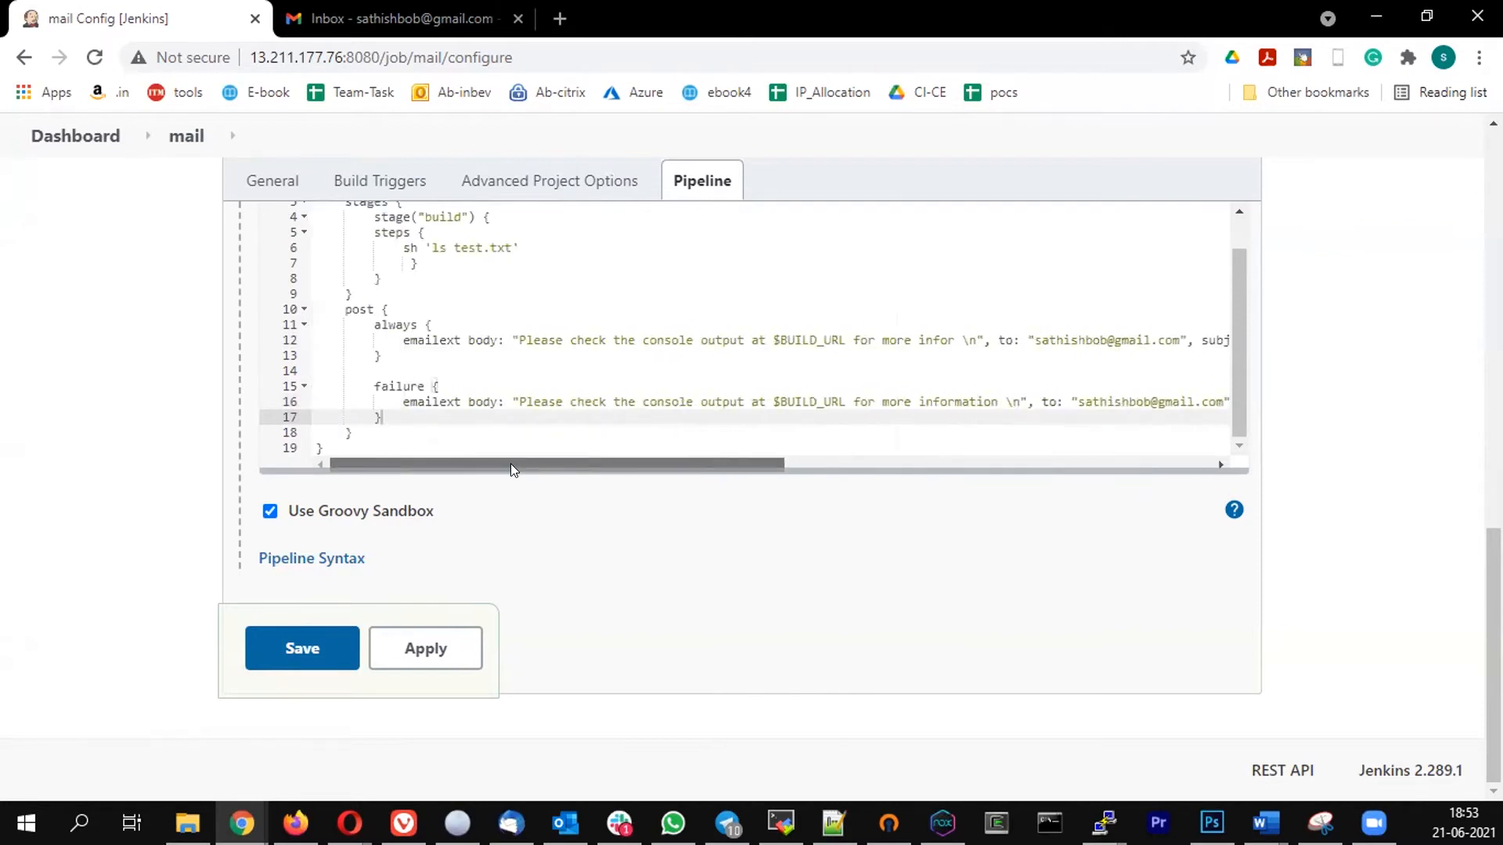
- Save and run the mail job, and refresh the Gmail inbox to receive its notifications
left_click(299, 648)
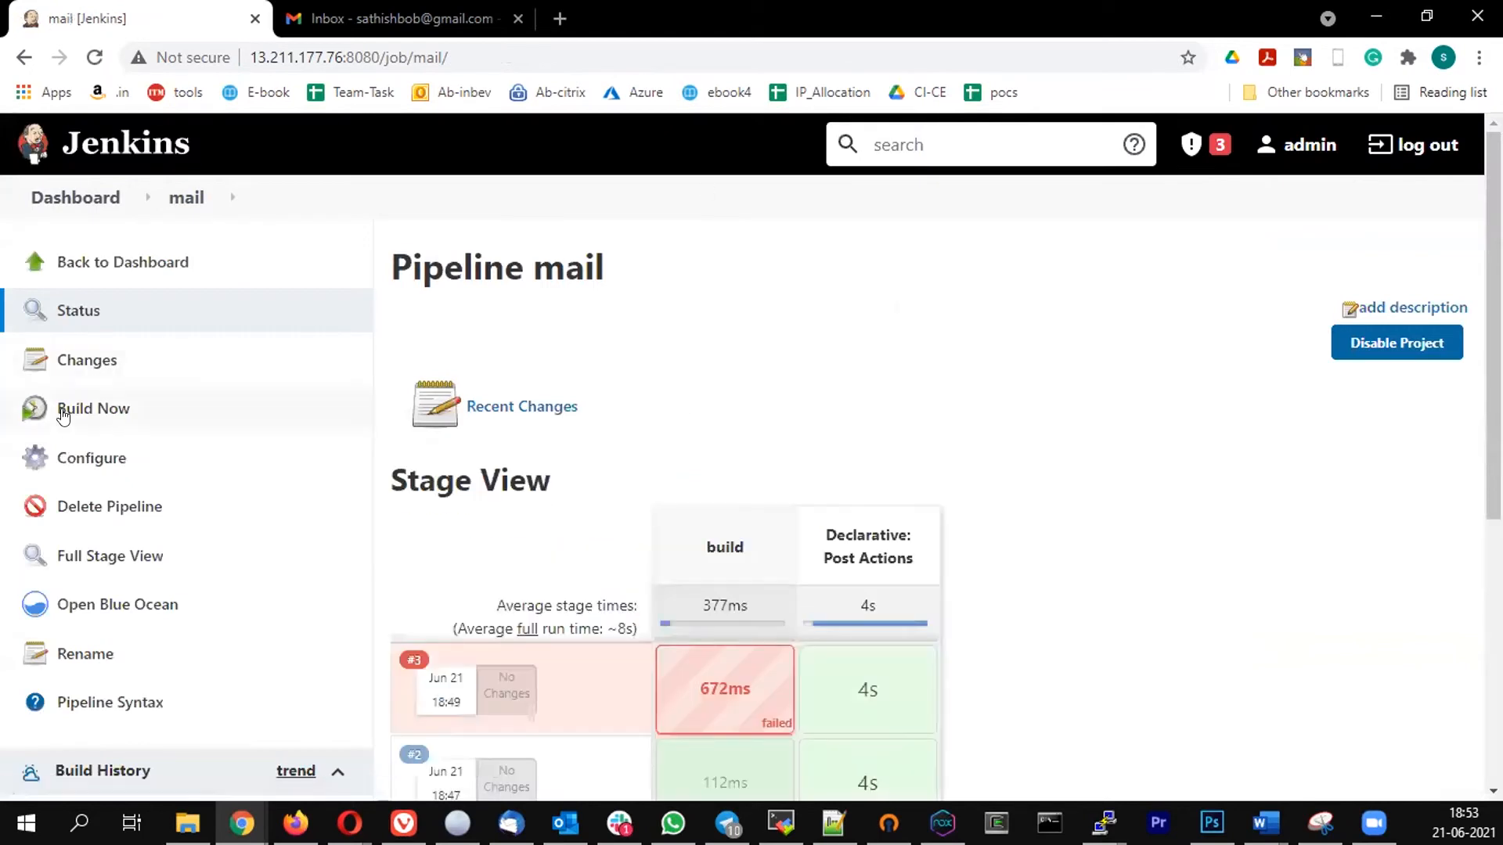
left_click(87, 407)
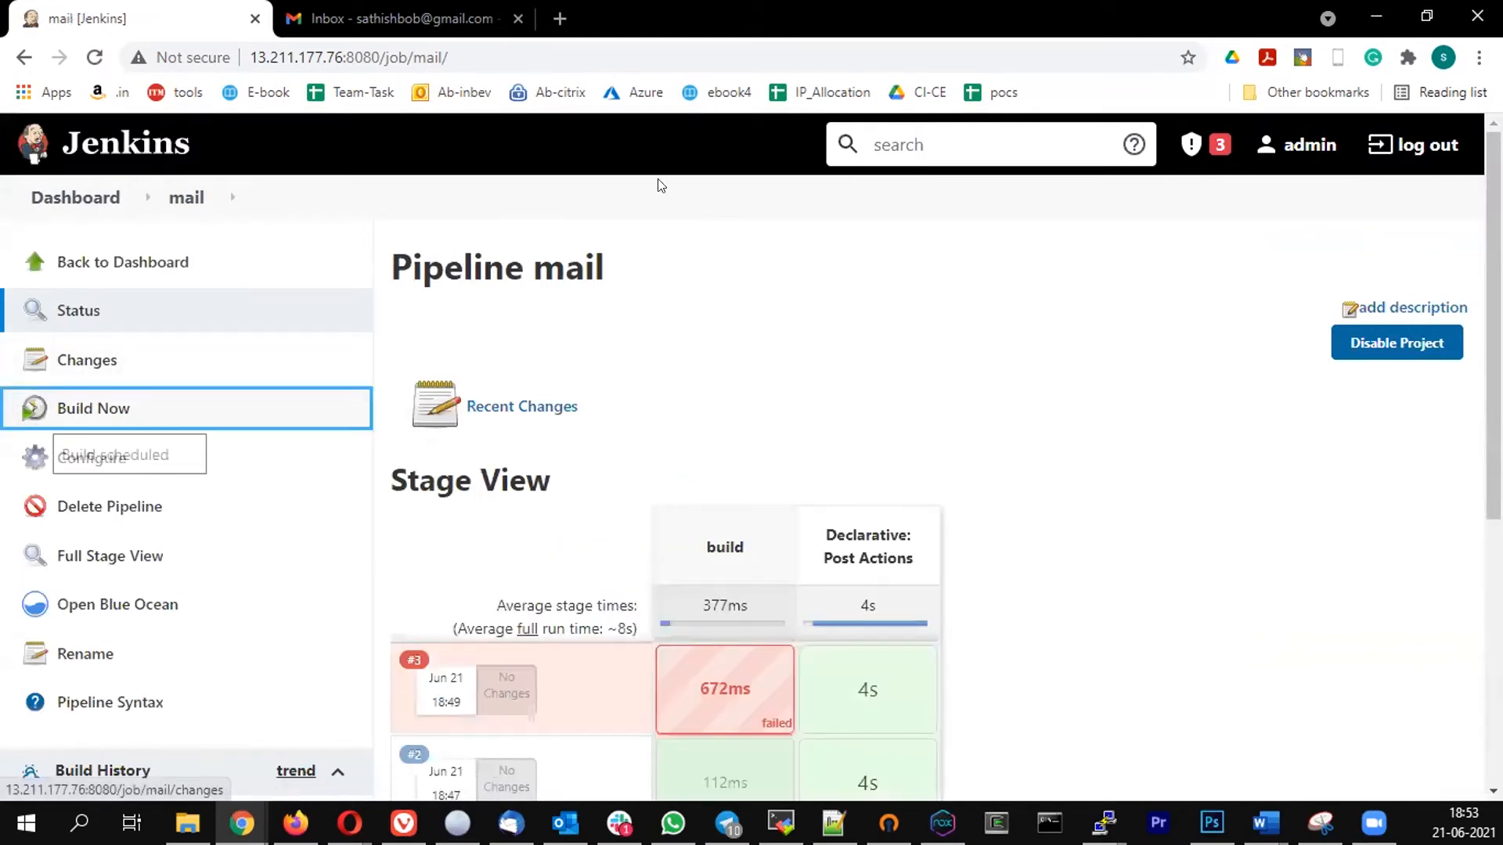
left_click(391, 20)
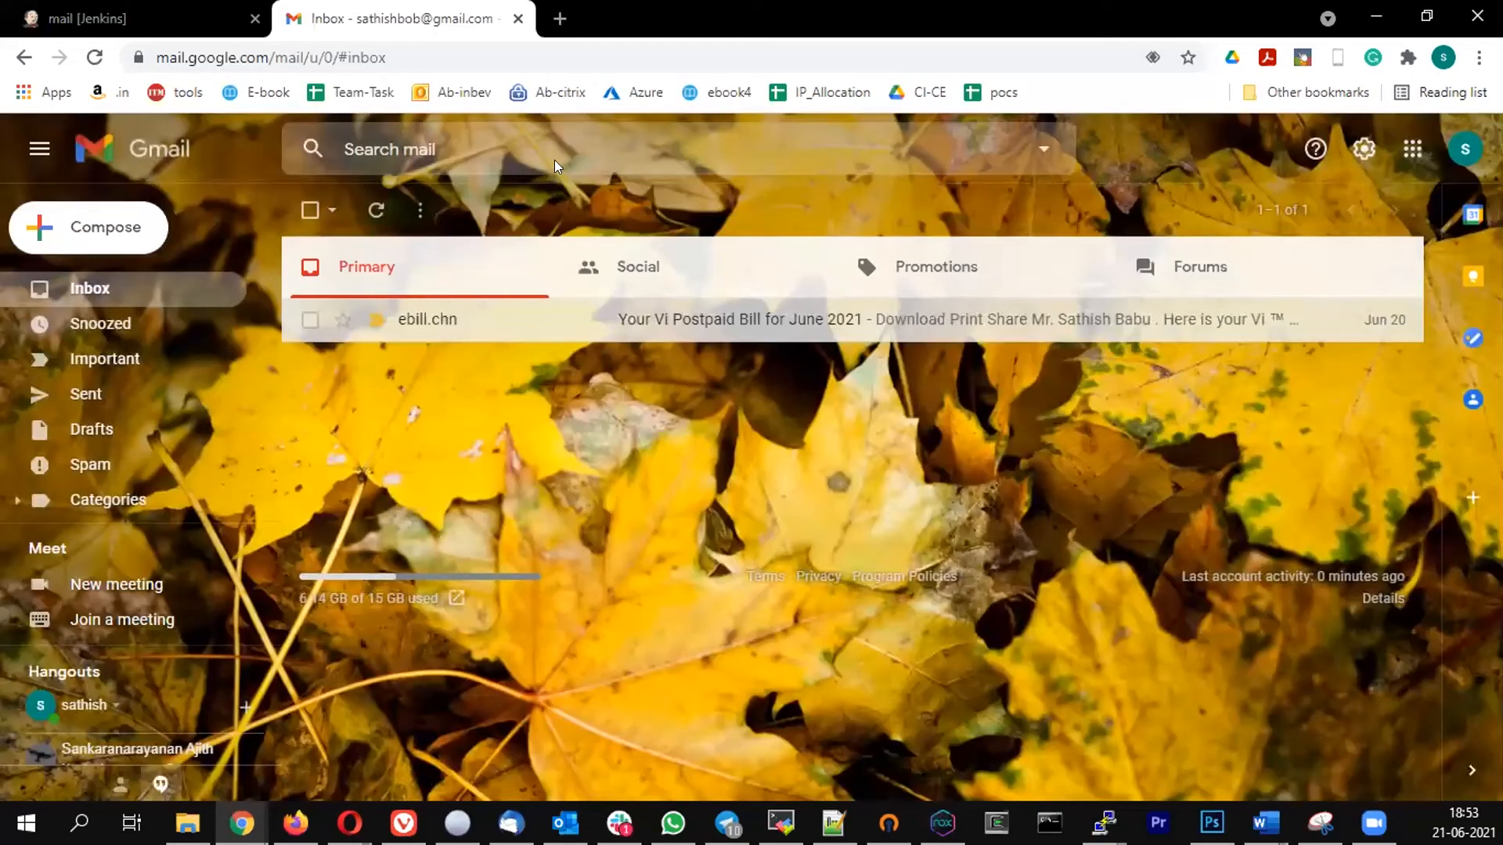
left_click(375, 210)
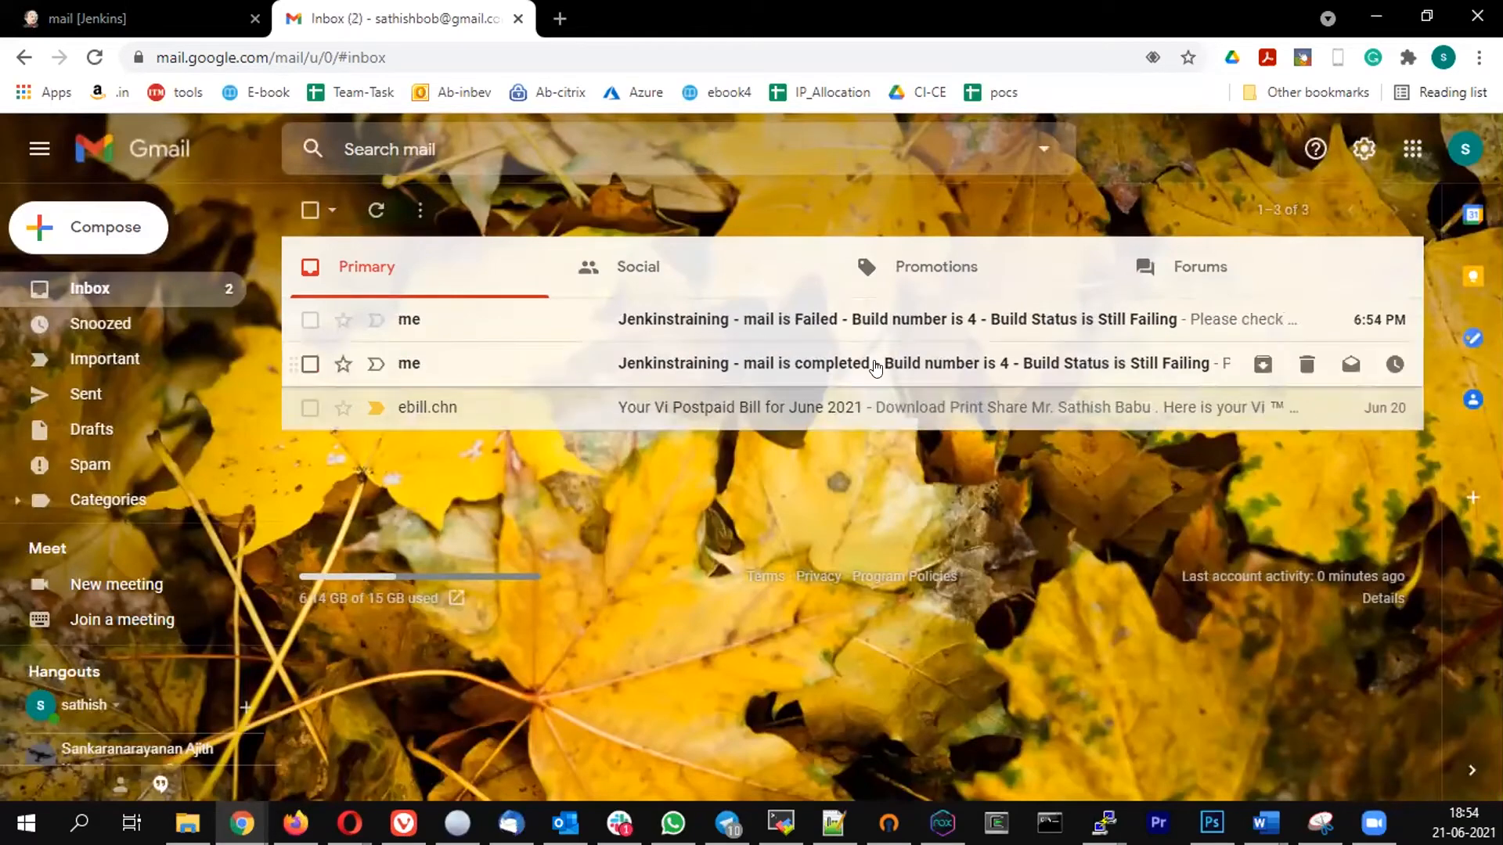
- Read the completed and Failed notification emails for build 4 and delete both
left_click(875, 368)
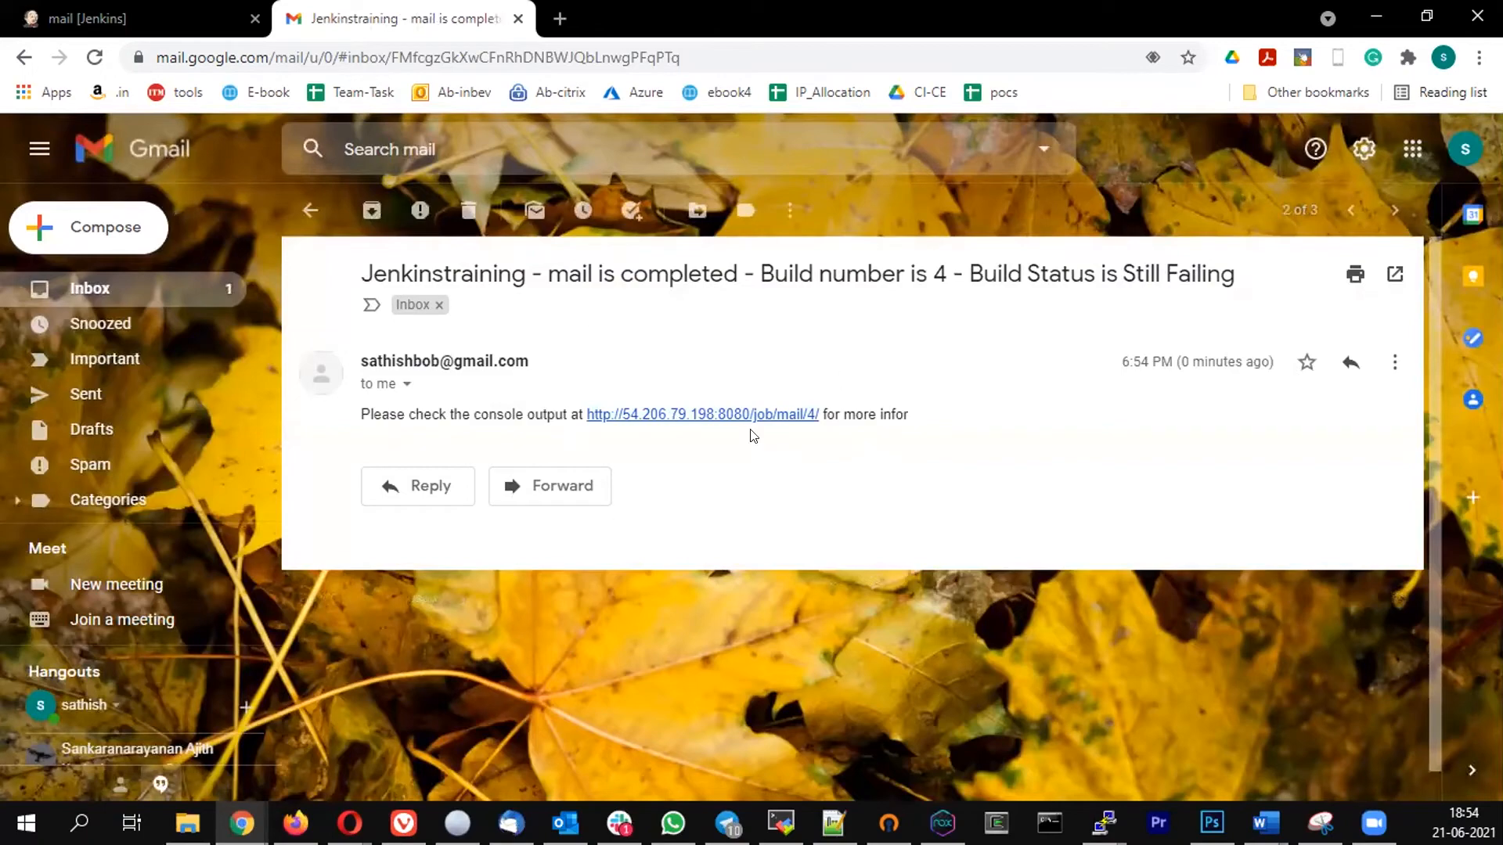
left_click(468, 210)
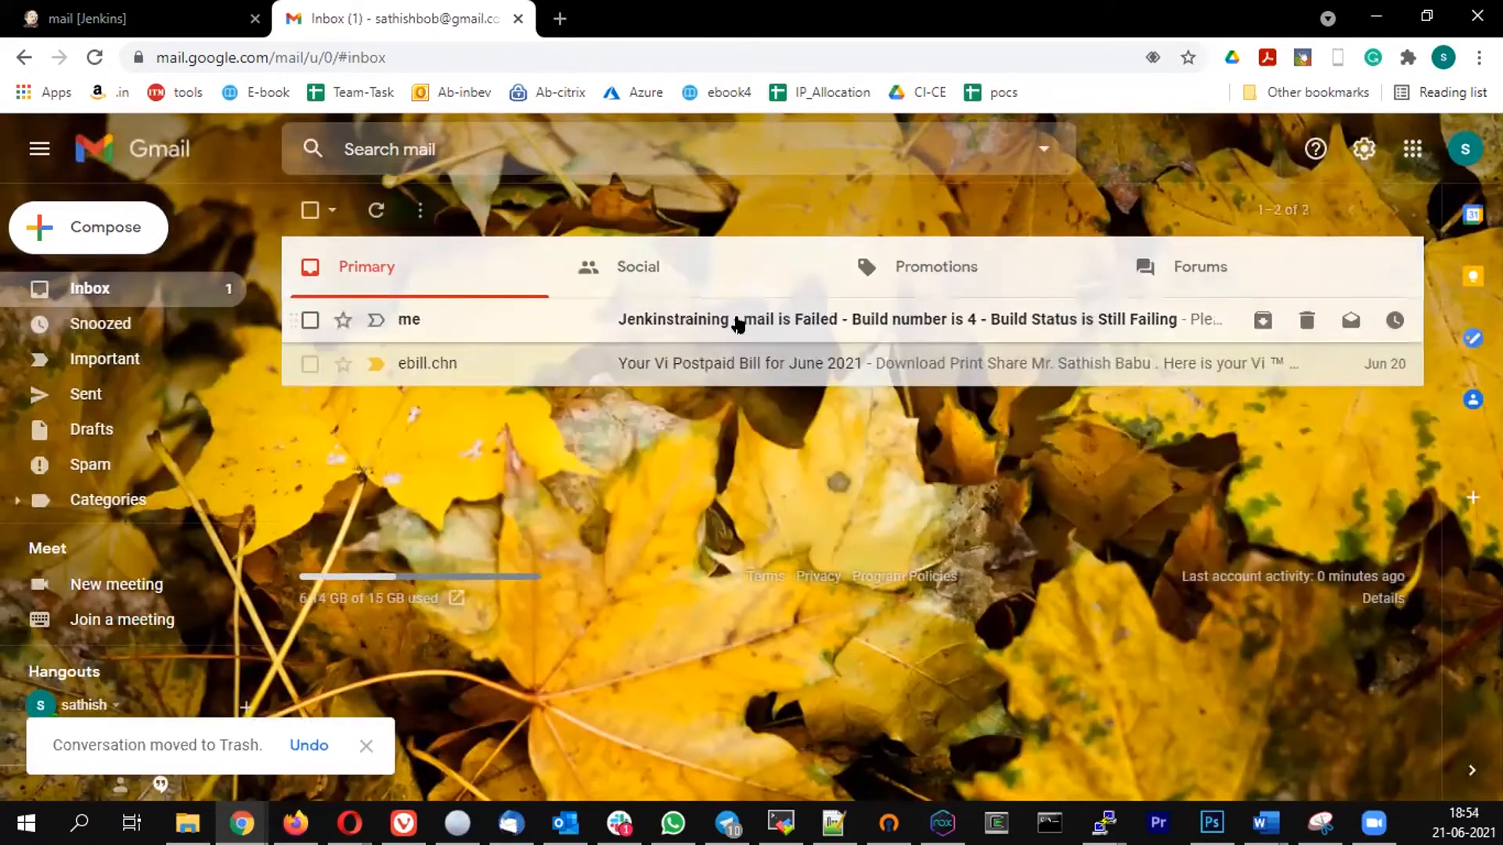
left_click(738, 324)
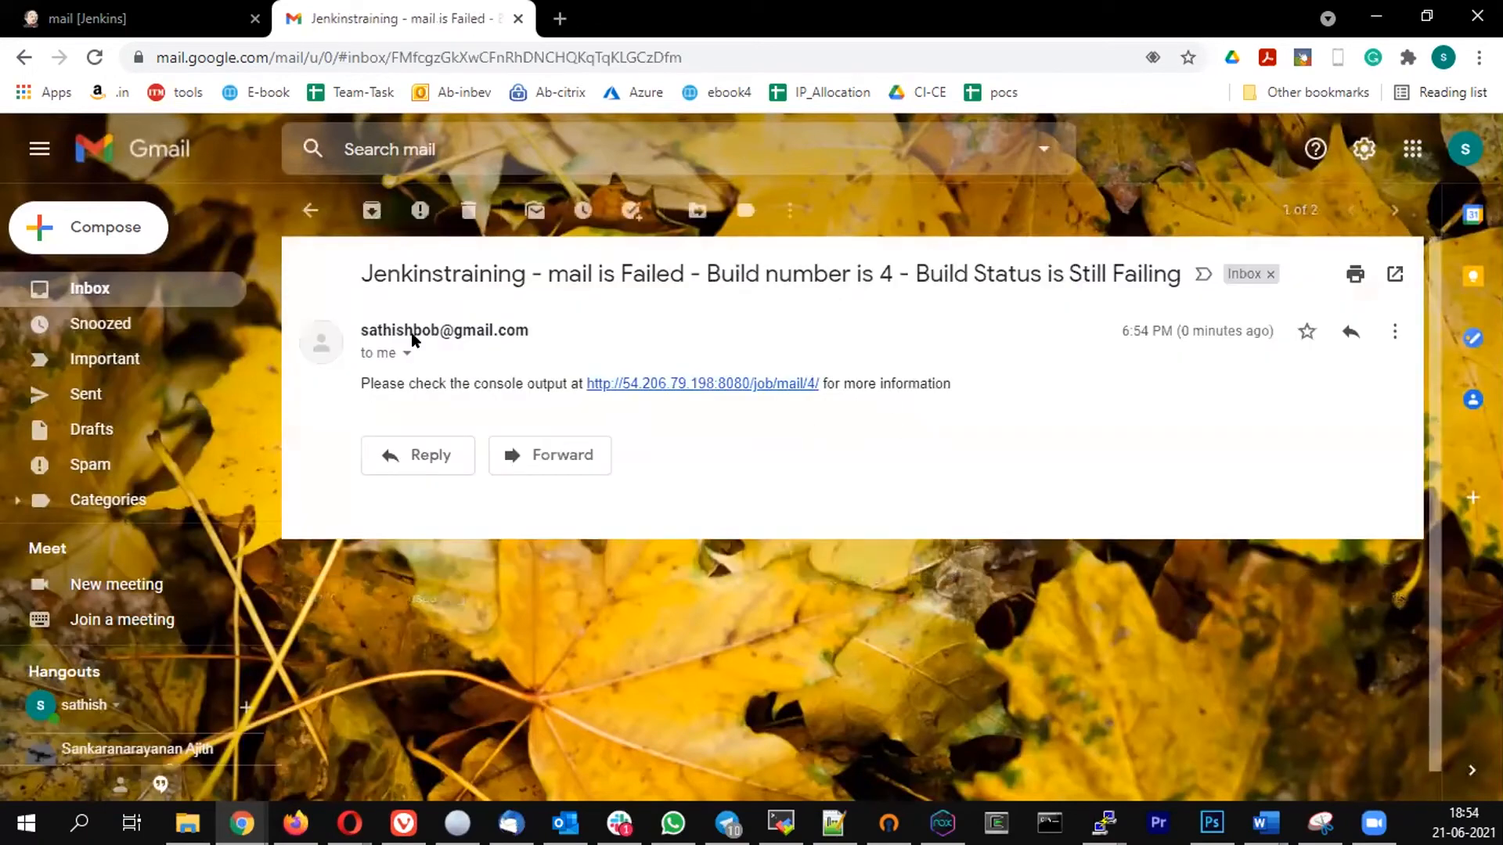
left_click(468, 209)
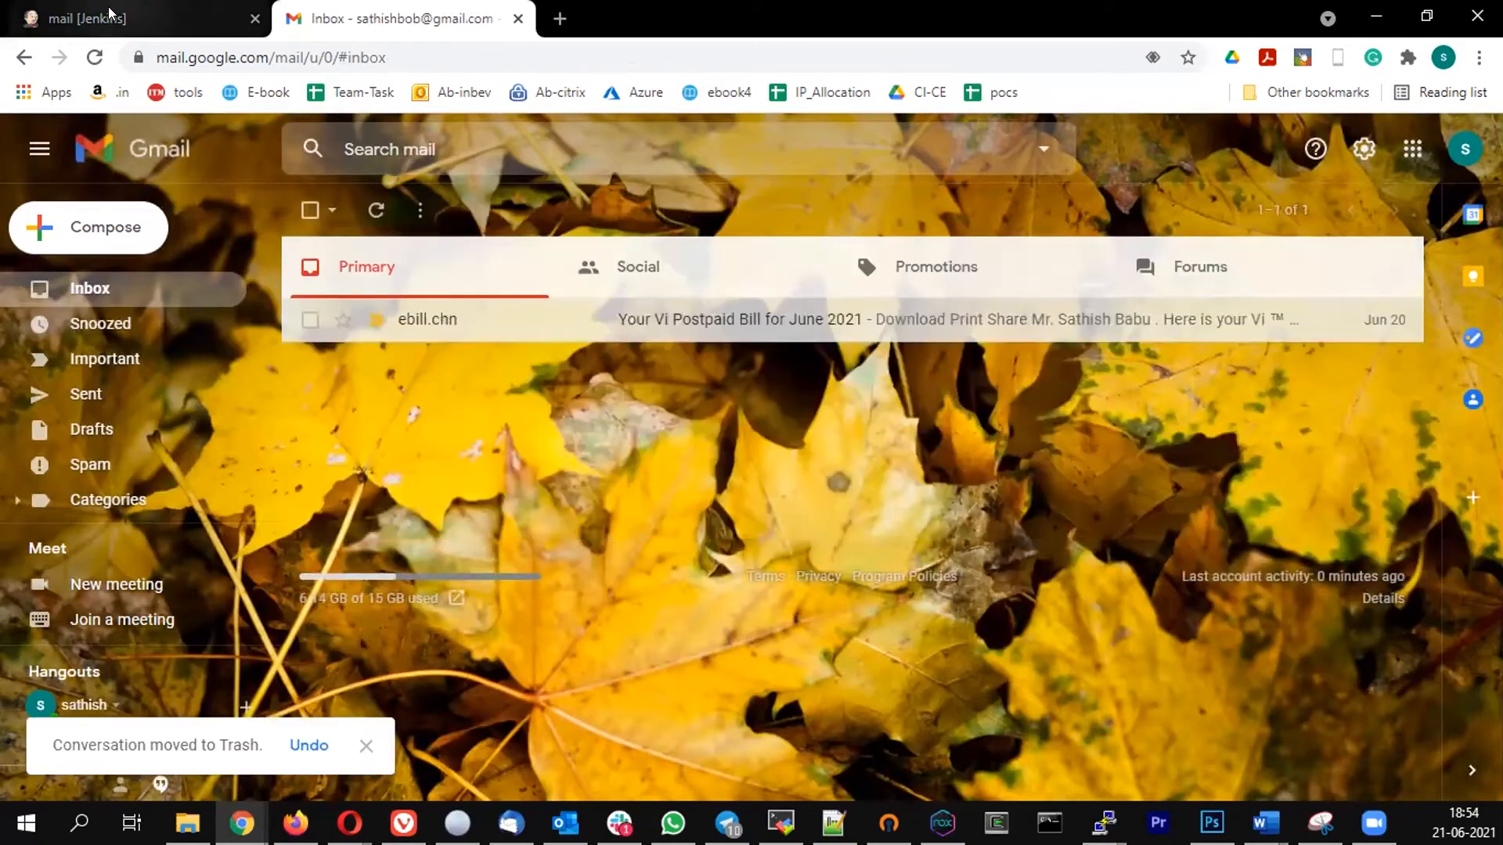
- Return to Jenkins and remove test.txt from the ls command in the mail job's build stage
left_click(110, 15)
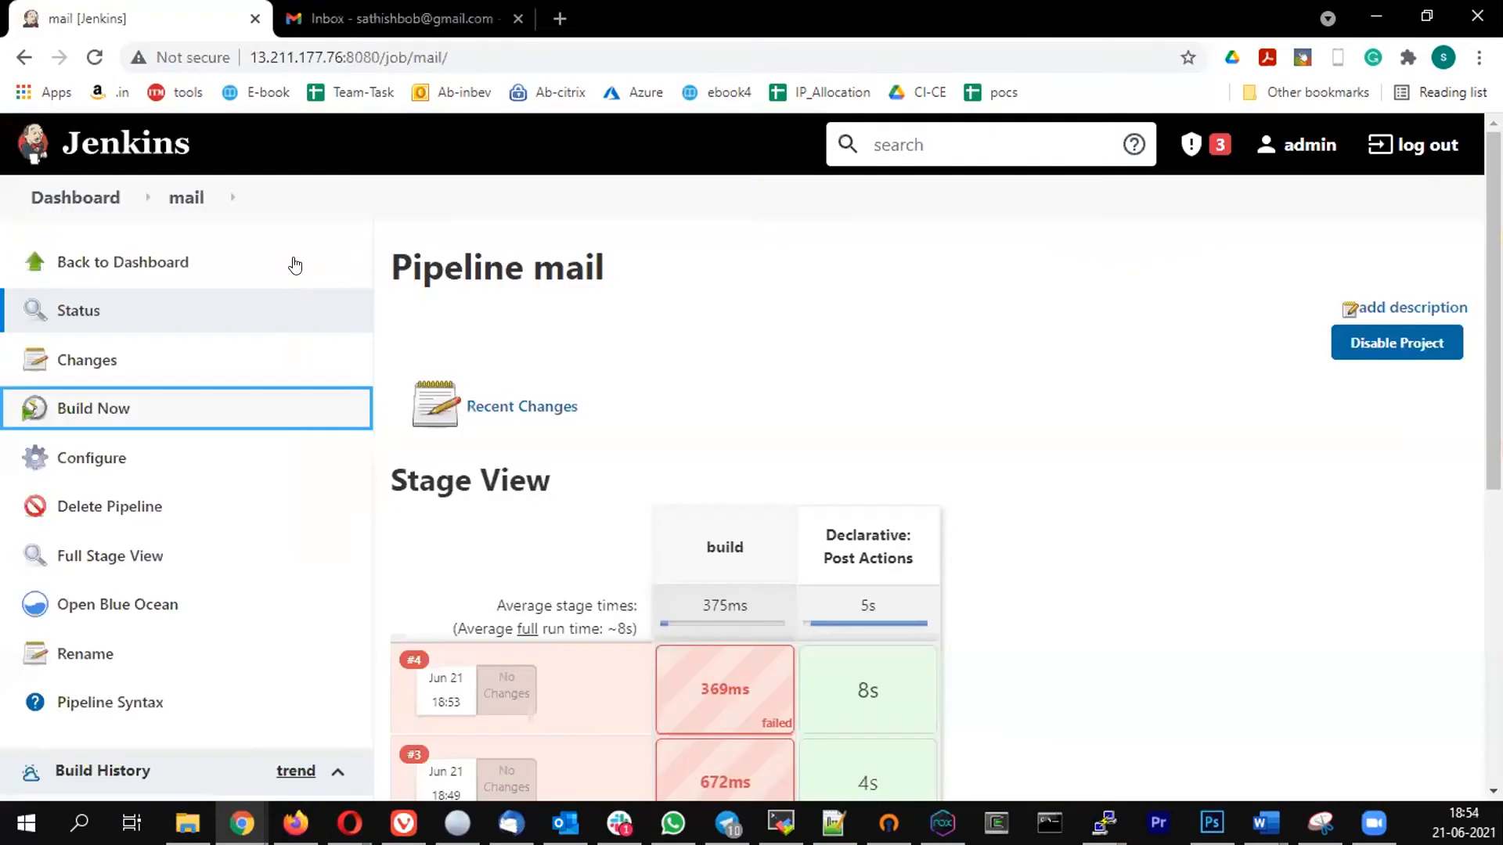
left_click(85, 458)
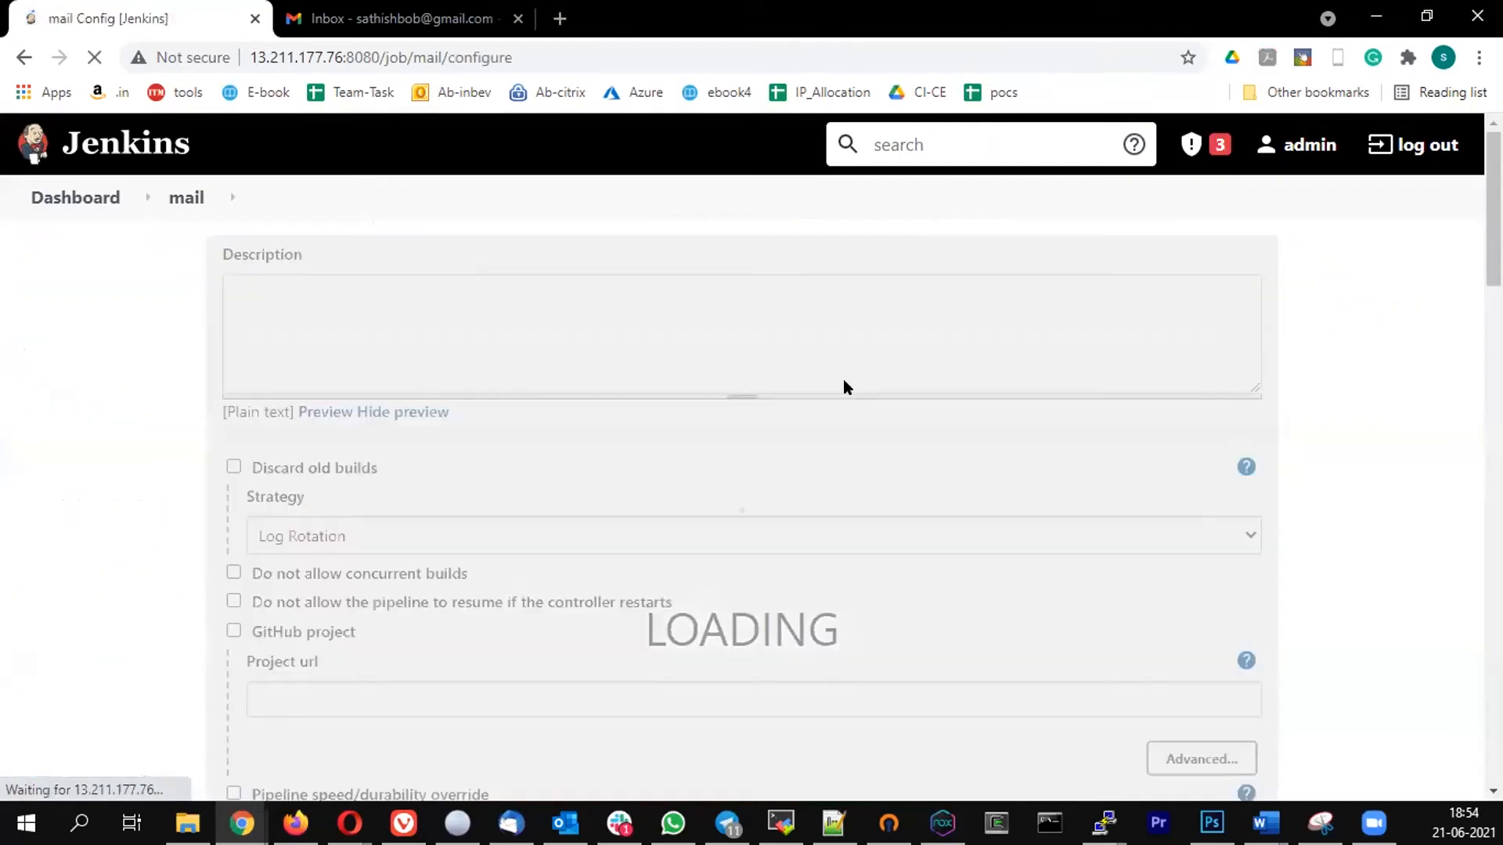
scroll(624, 448, "down", 10)
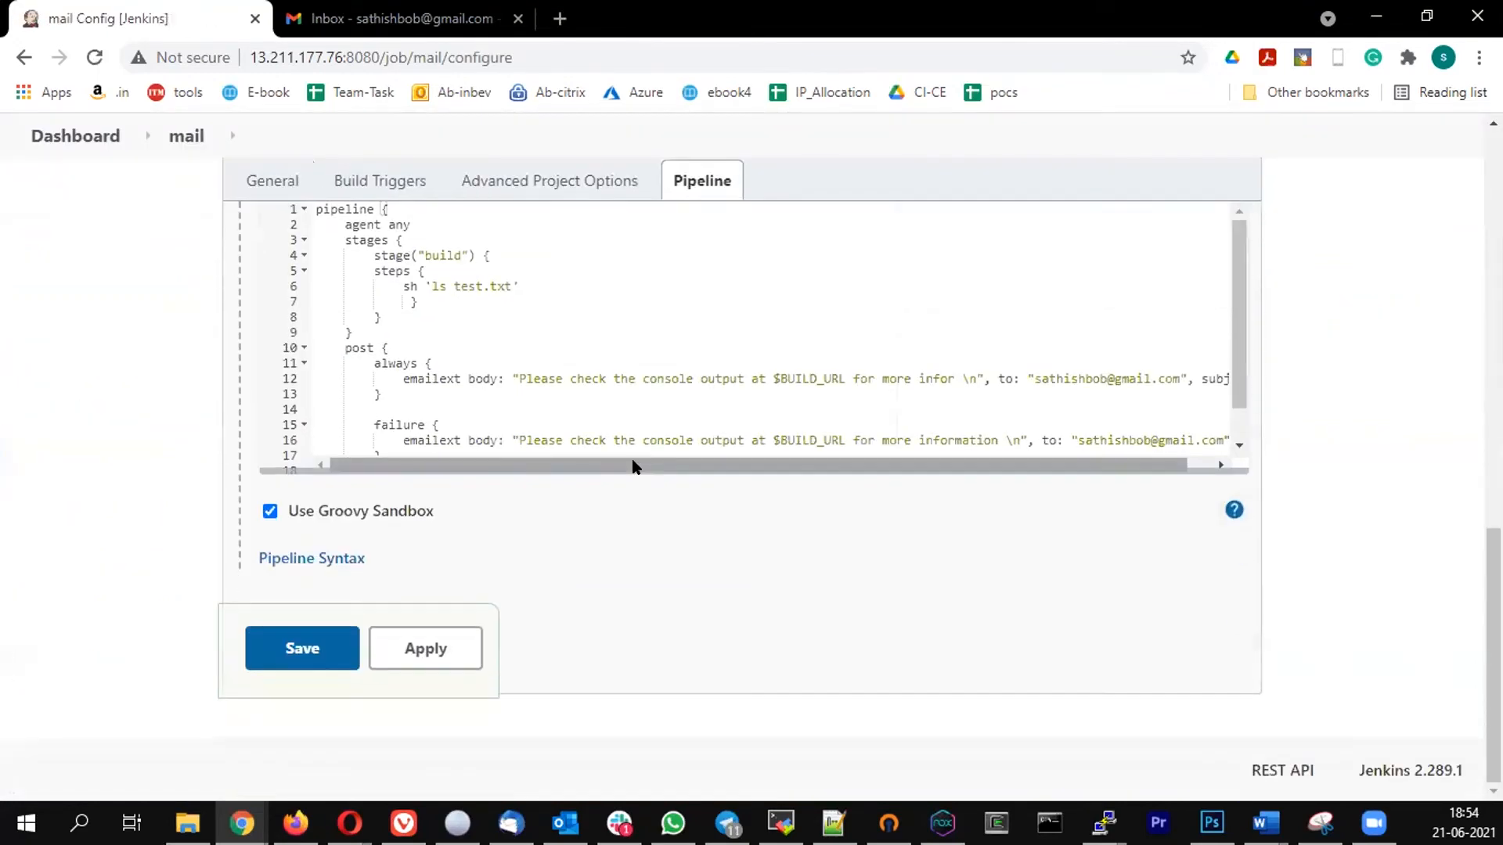
left_click_drag(453, 289, 510, 288)
key("BackSpace")
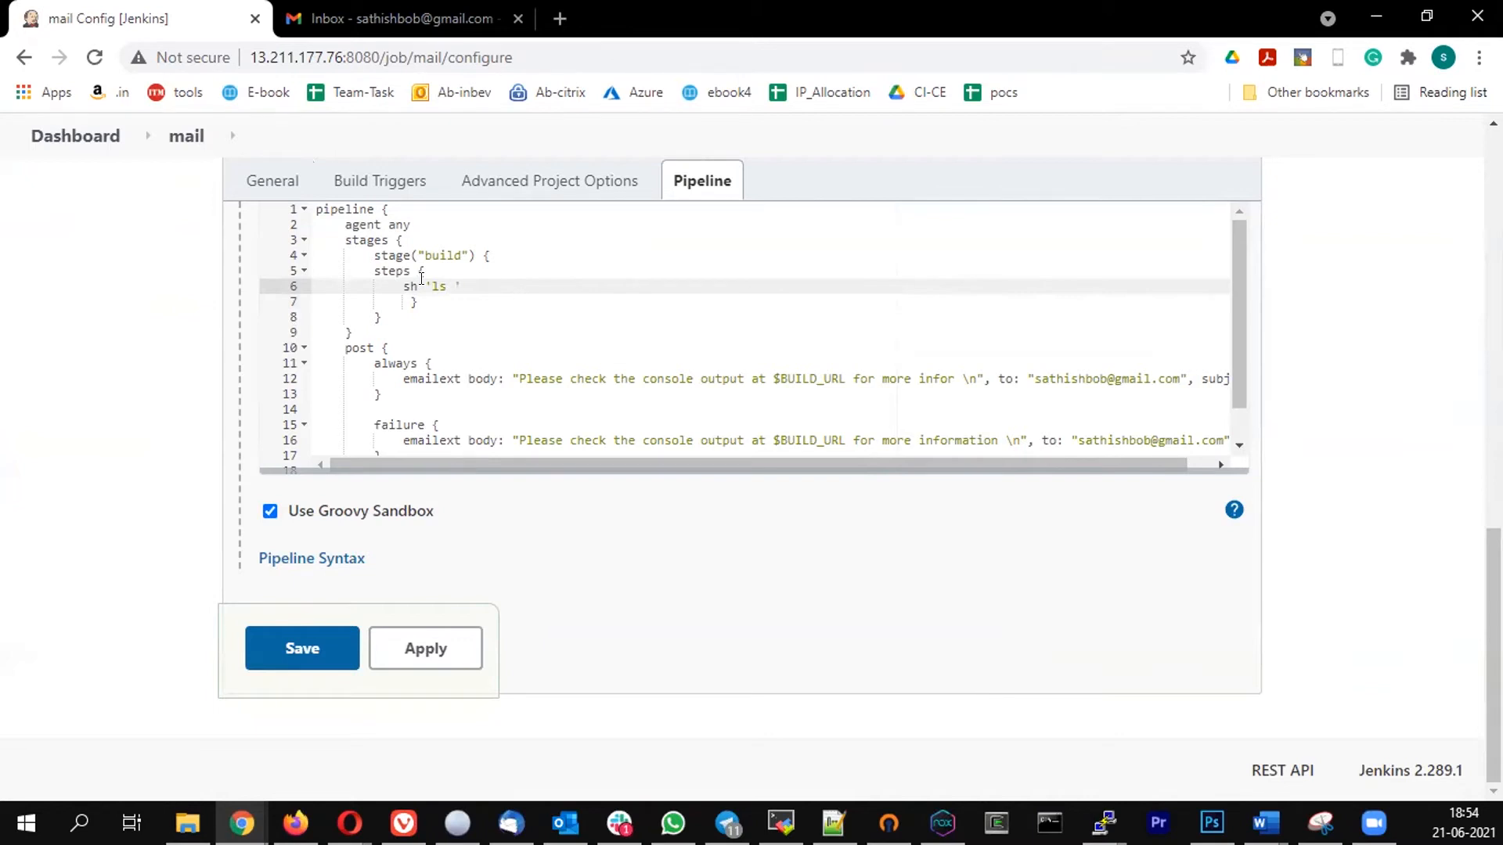
- Save the pipeline, run the mail job again and check build #5 in the stage view
left_click(303, 656)
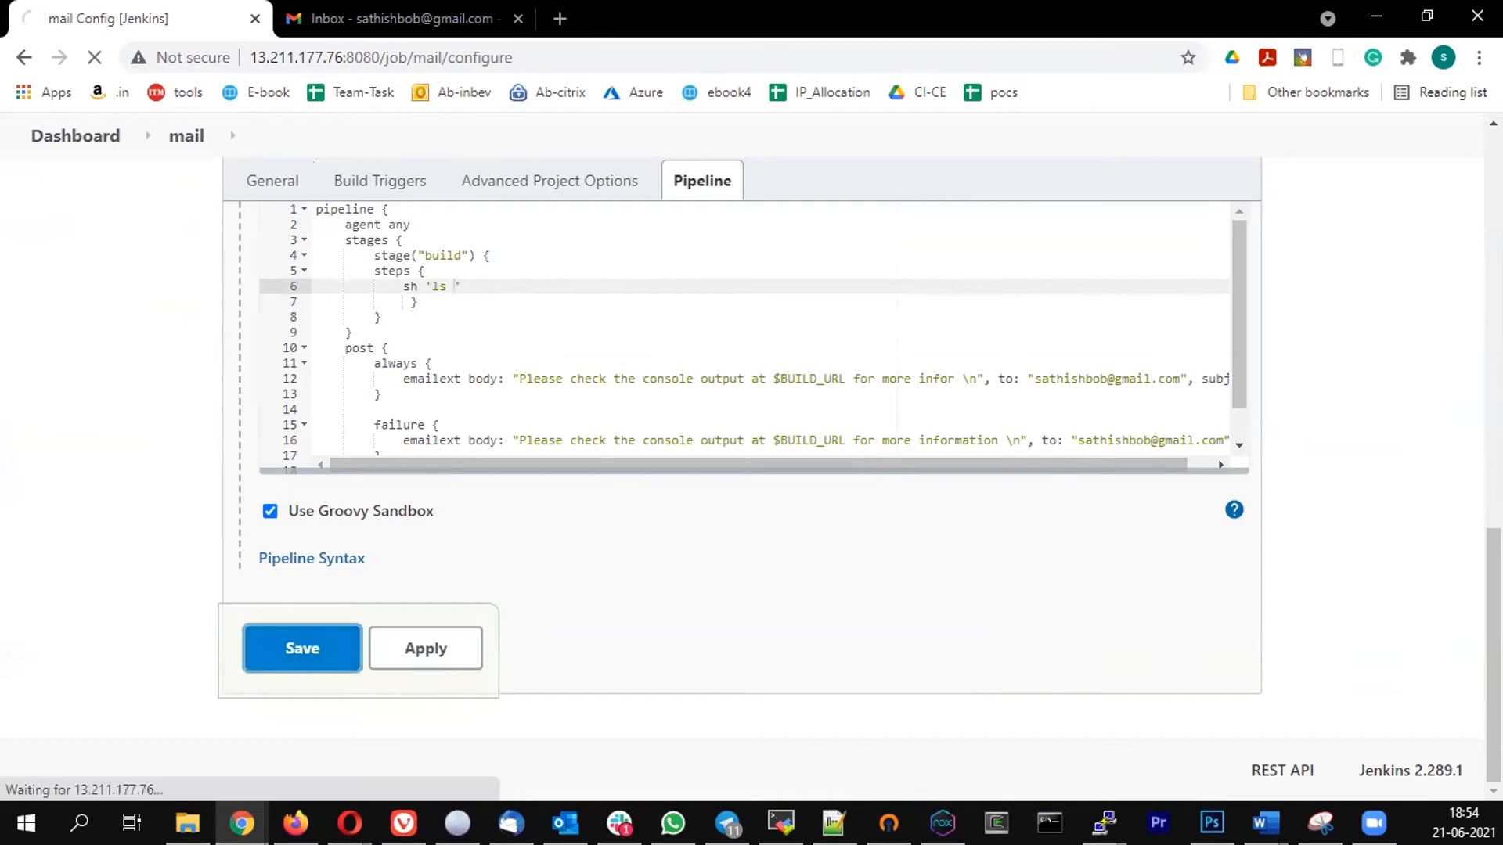
left_click(84, 410)
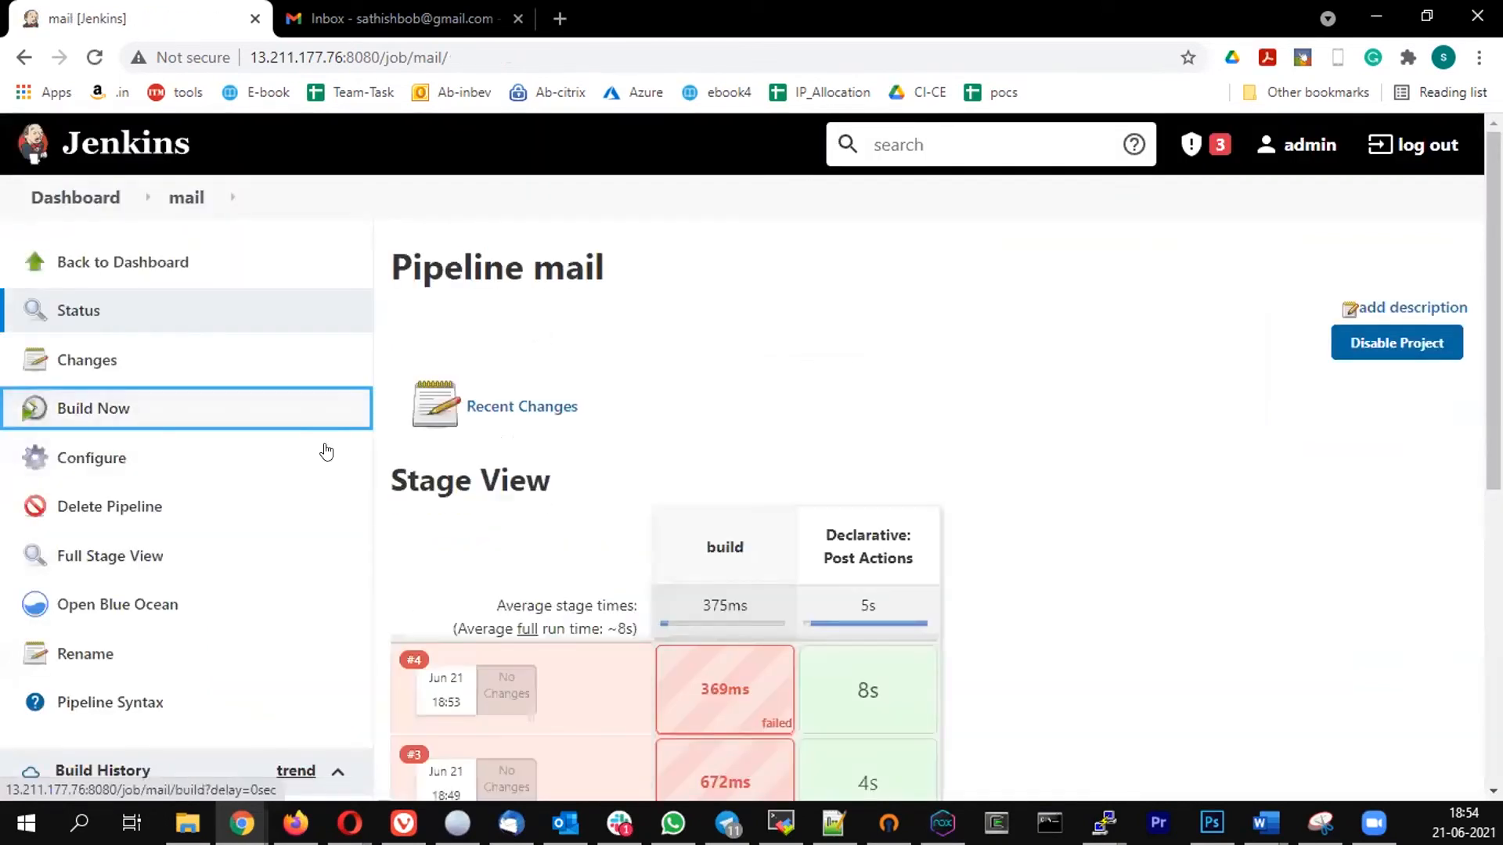
key("alt+Tab")
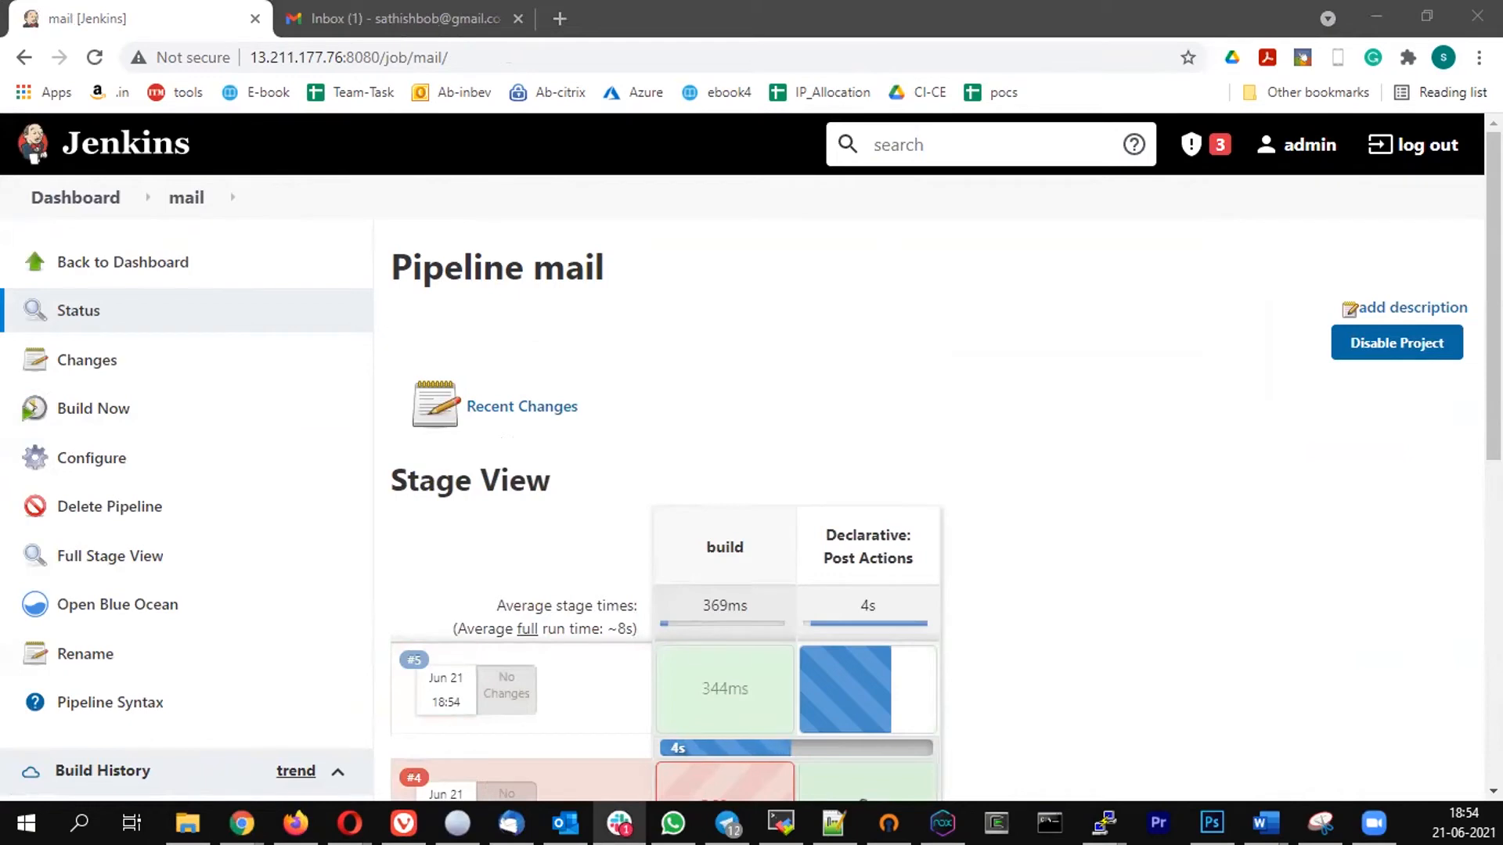
key("alt+Tab")
scroll(619, 422, "down", 1)
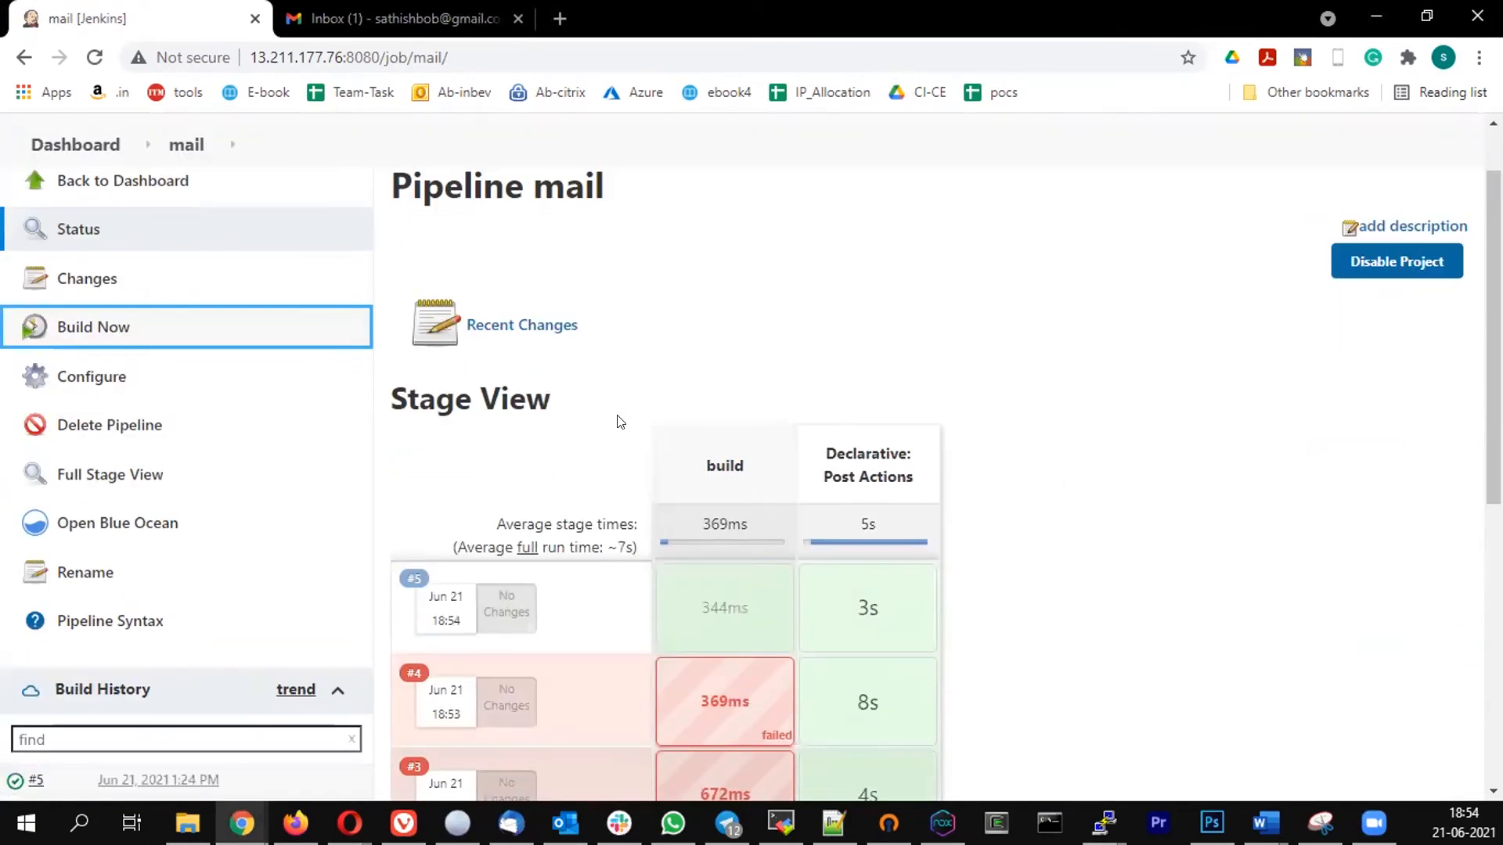
scroll(619, 422, "down", 3)
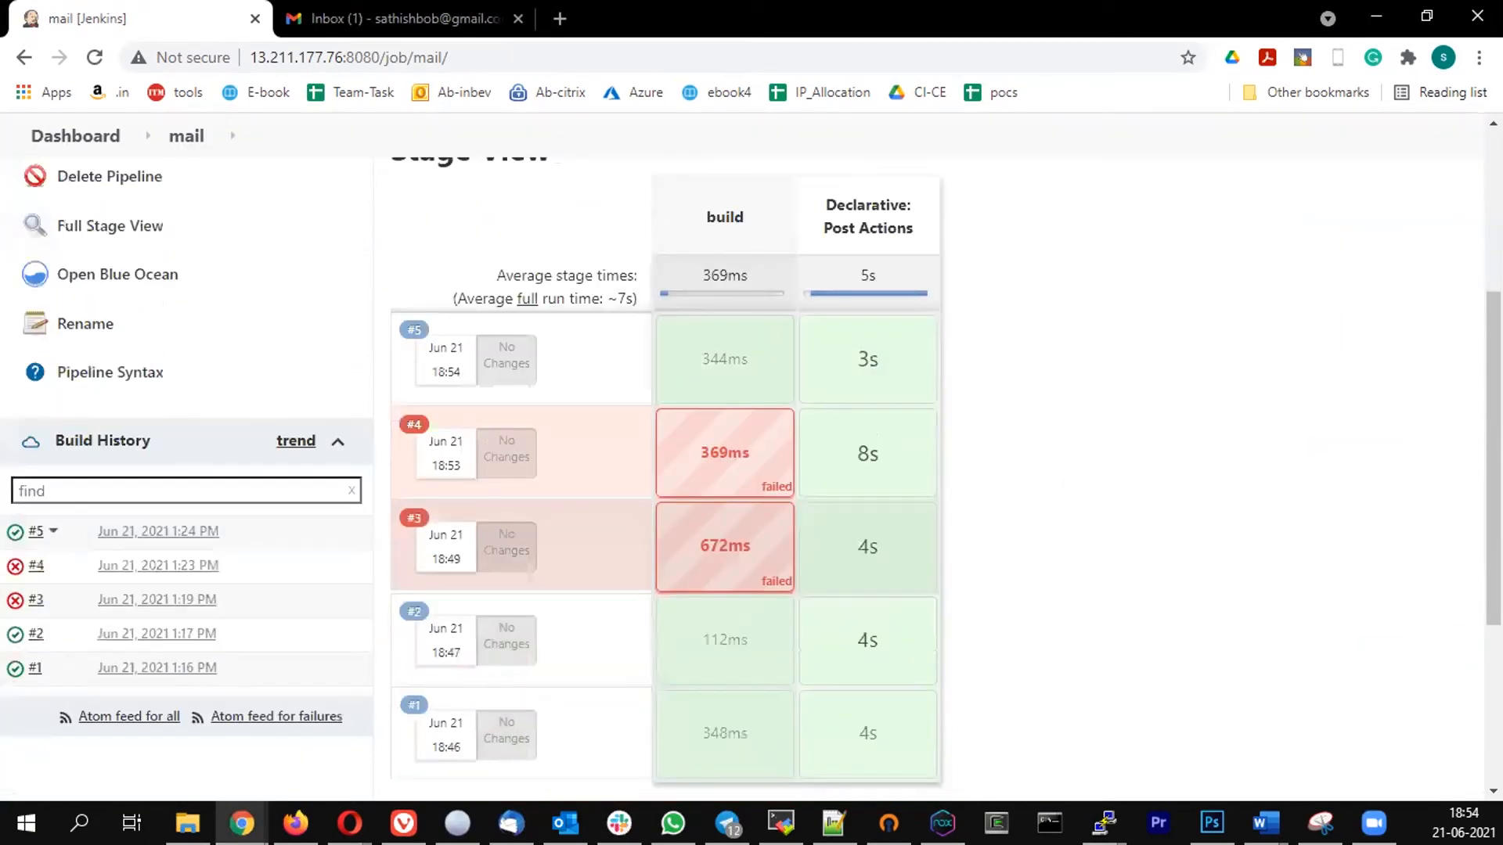
- Switch to Gmail, open the build 5 notification email and check the build status in its subject
left_click(410, 17)
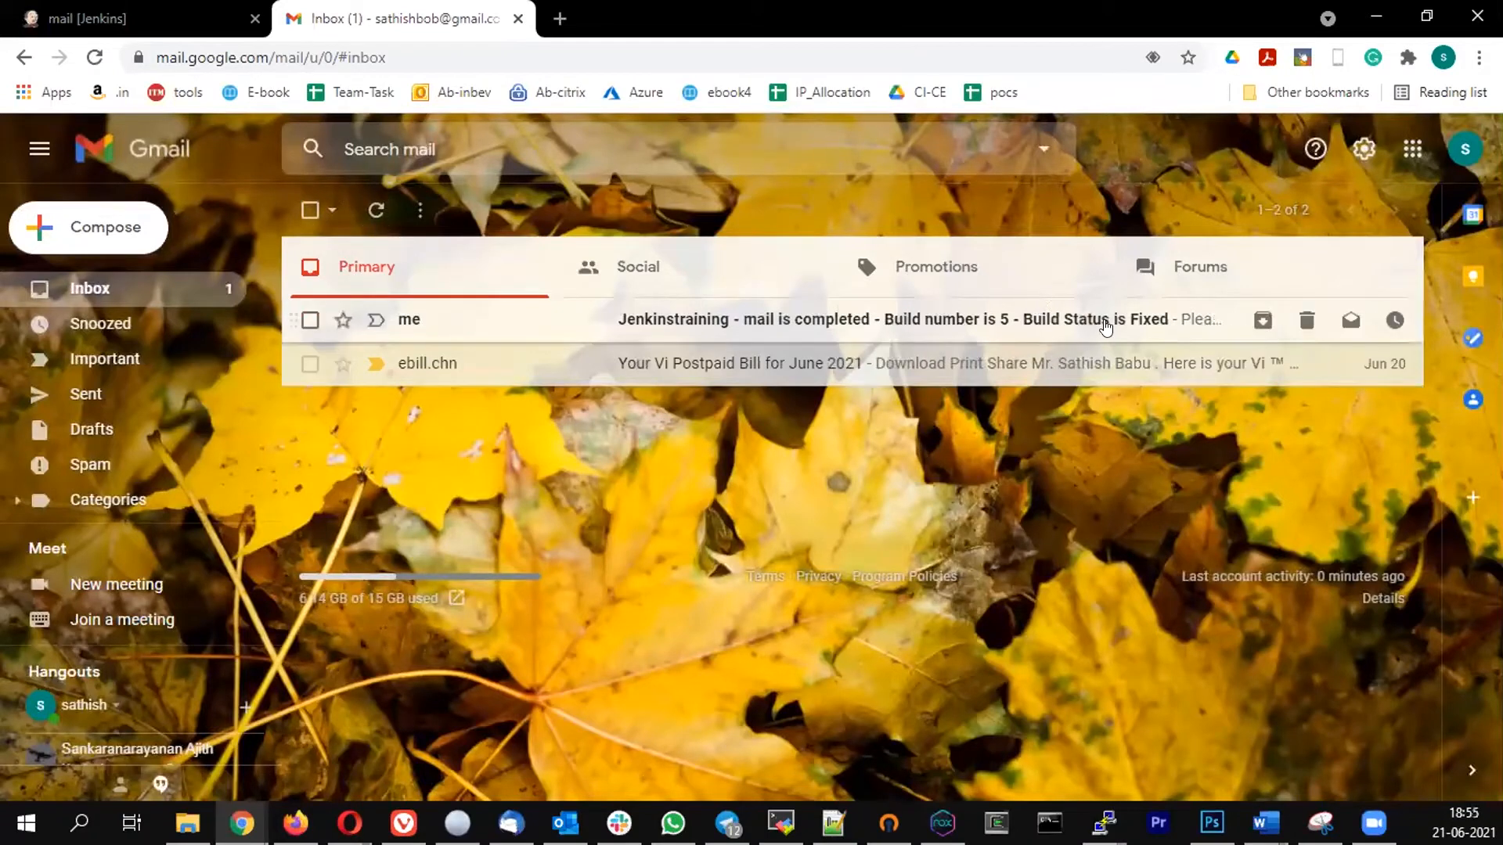
left_click(1093, 347)
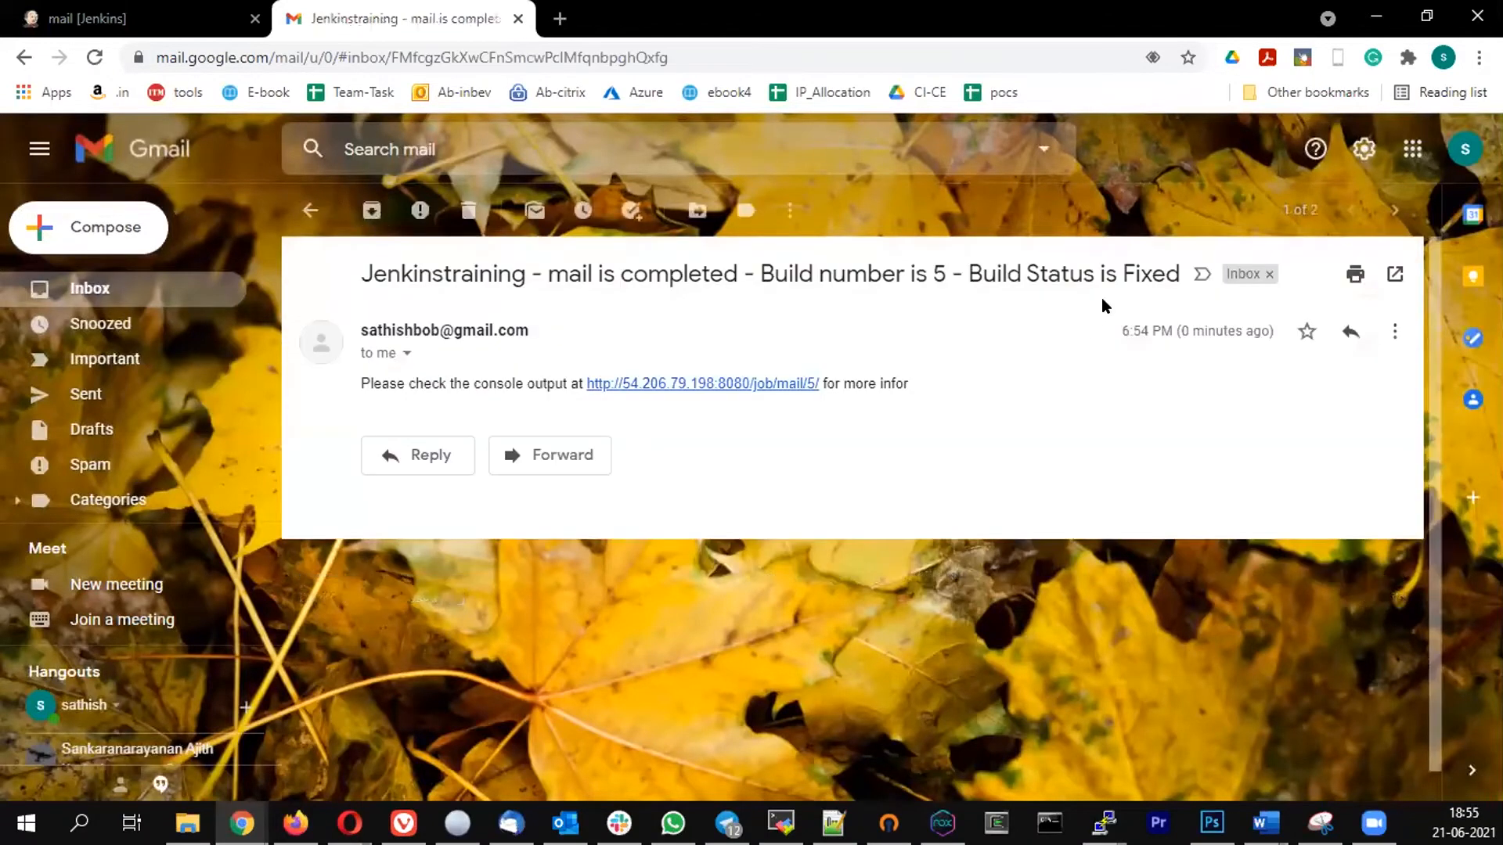
mouse_move(1140, 266)
left_mouse_down()
mouse_move(1178, 263)
mouse_move(1161, 265)
left_mouse_up()
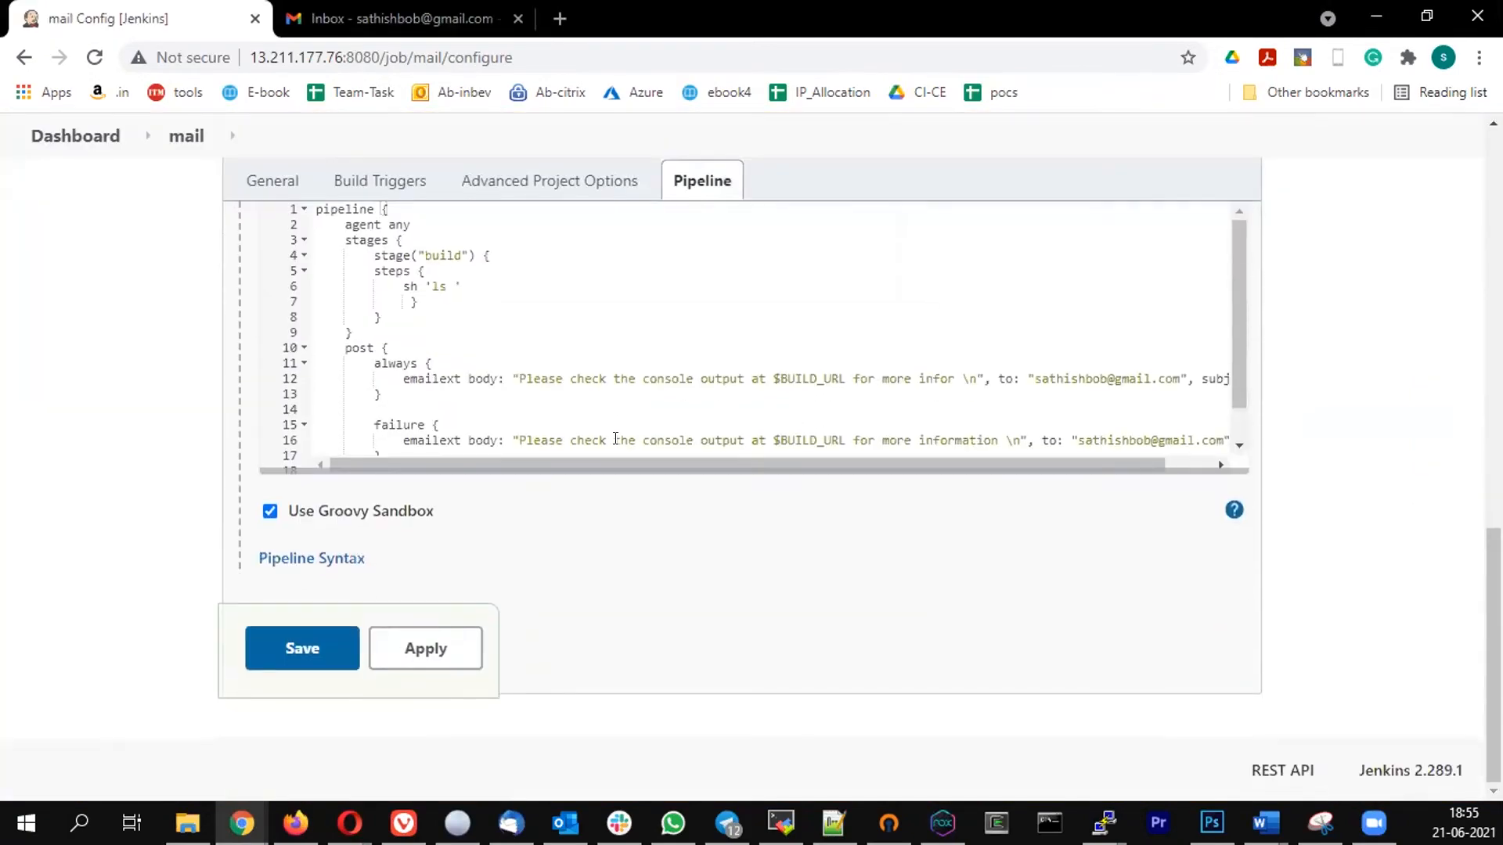
- Add a success block after the failure block in the post section, containing a copy of the failure block's emailext step
scroll(540, 246, "down", 1)
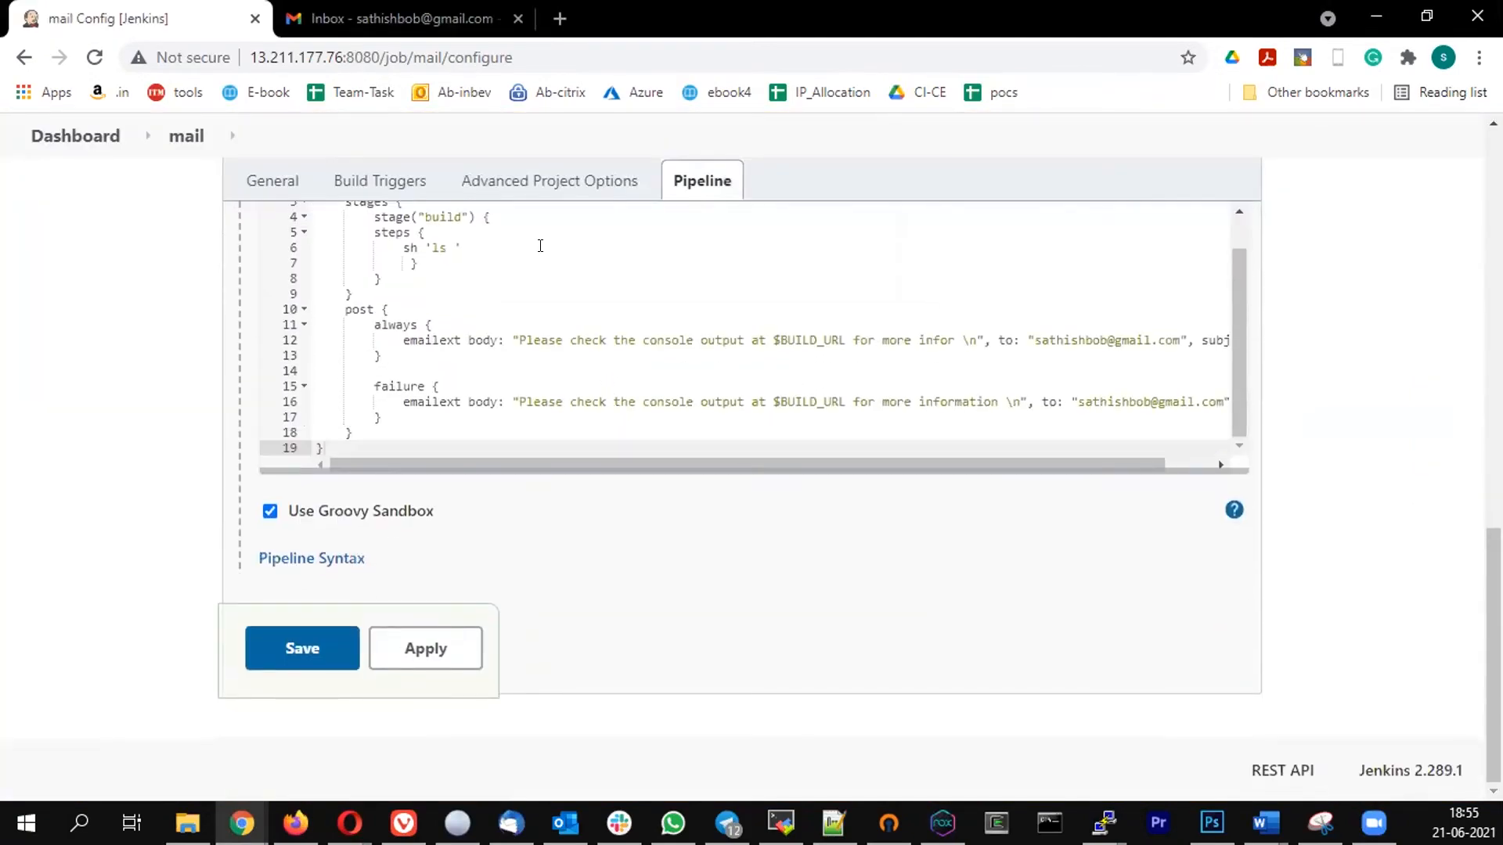
left_click(385, 416)
key("Return")
key("Return")
type("success {")
key("Return")
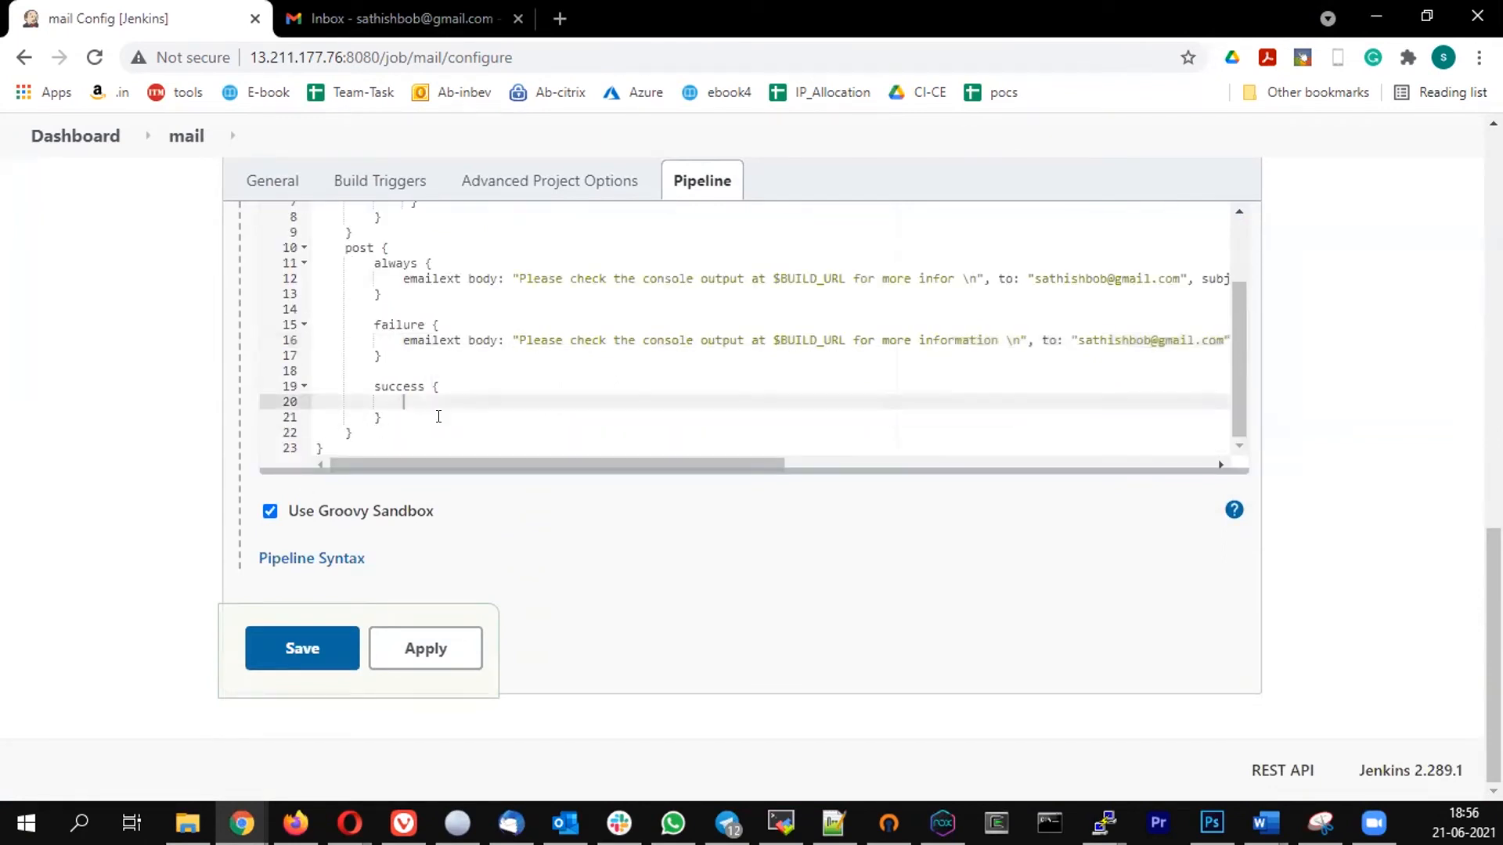
key("ctrl+v")
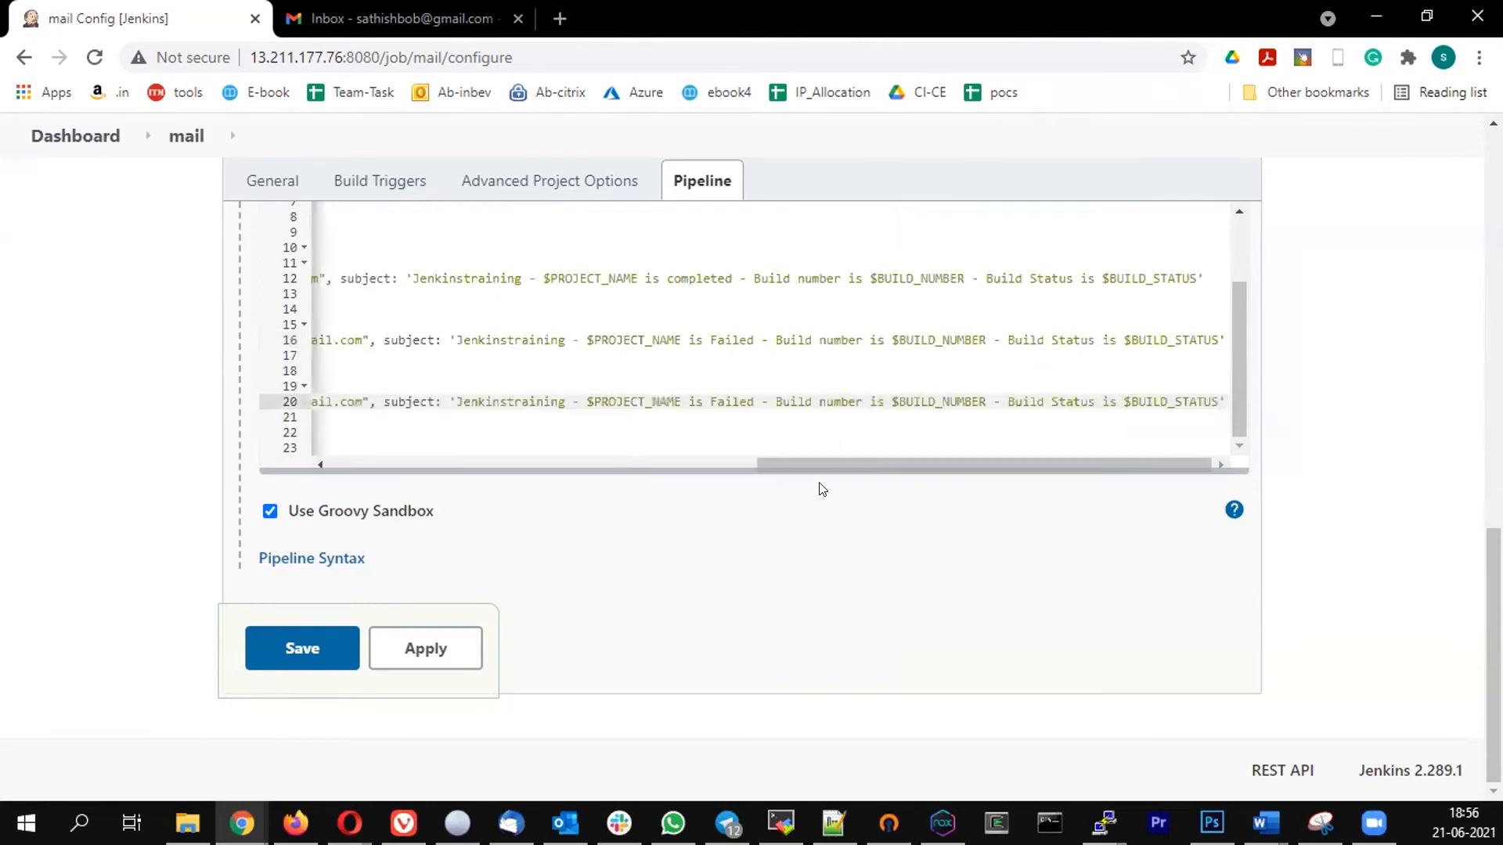
- Replace "Failed" with "completed sucessfully" in the success block's email subject and save the pipeline
mouse_move(797, 465)
left_mouse_down()
mouse_move(313, 453)
mouse_move(779, 466)
left_mouse_up()
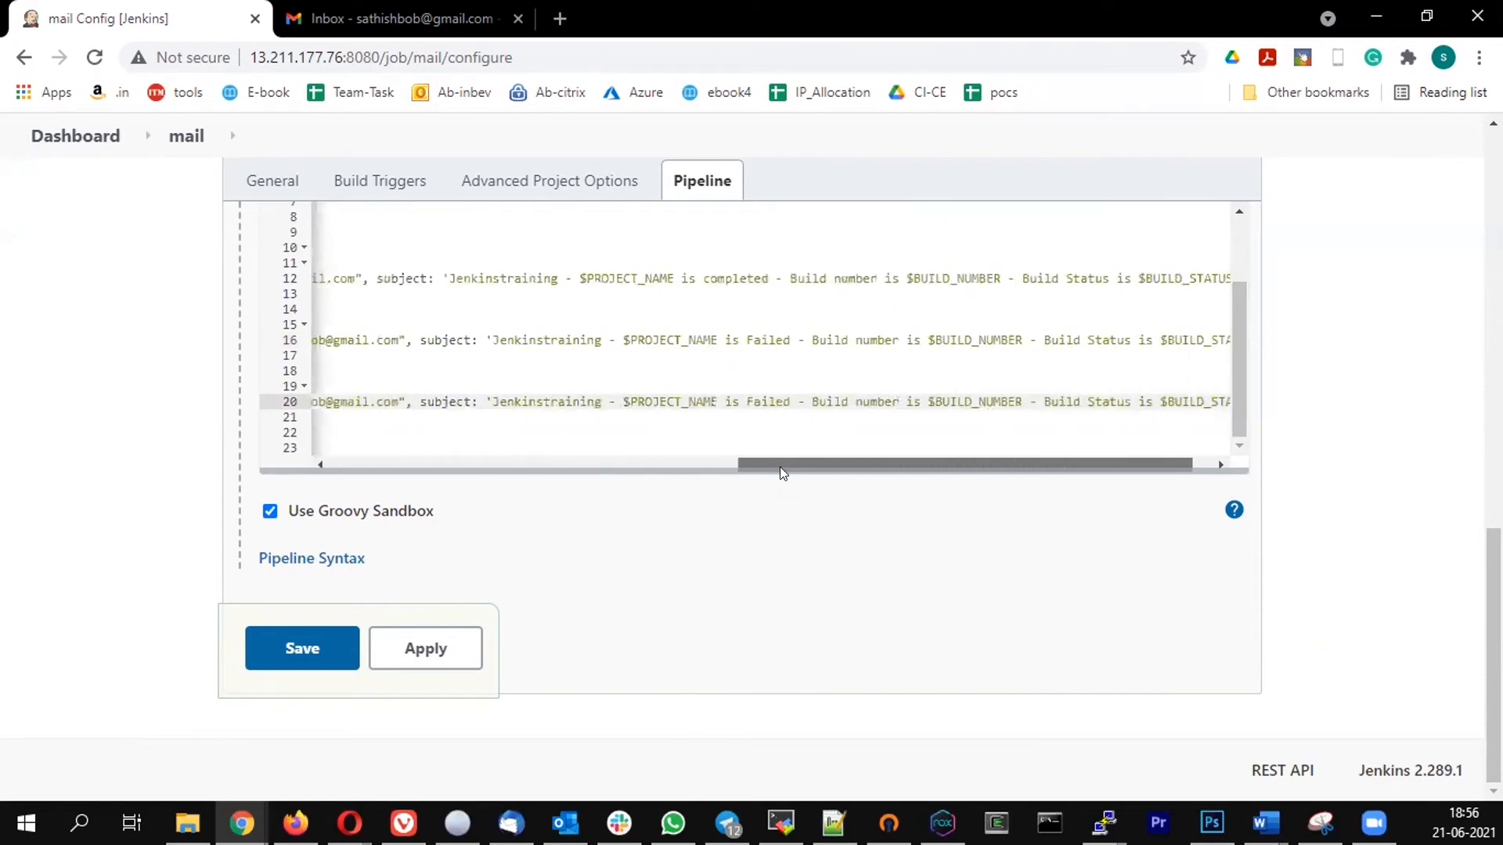
double_click(767, 401)
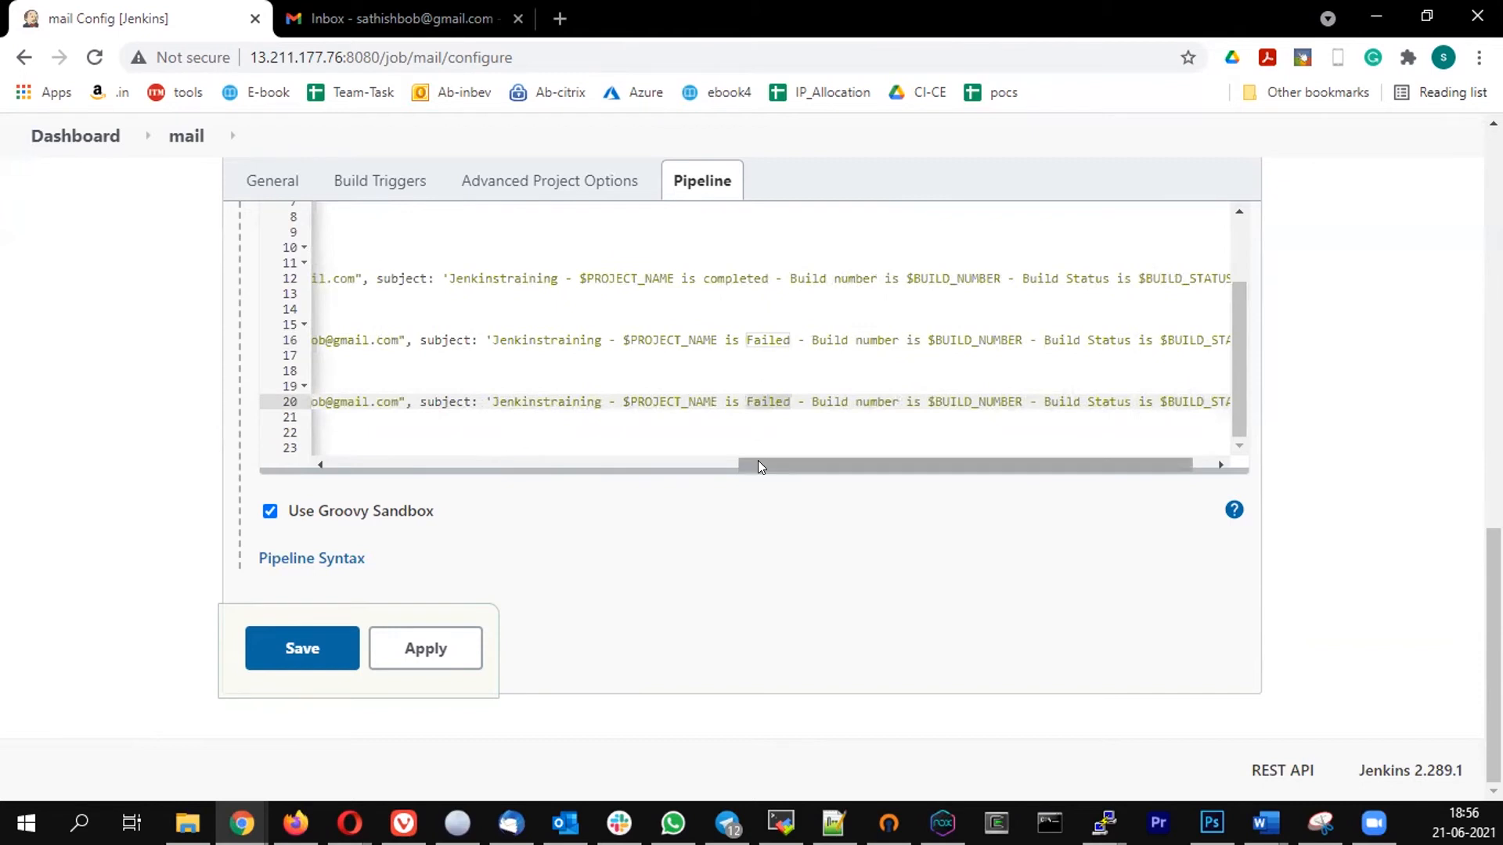
type("complet")
type("ed suce")
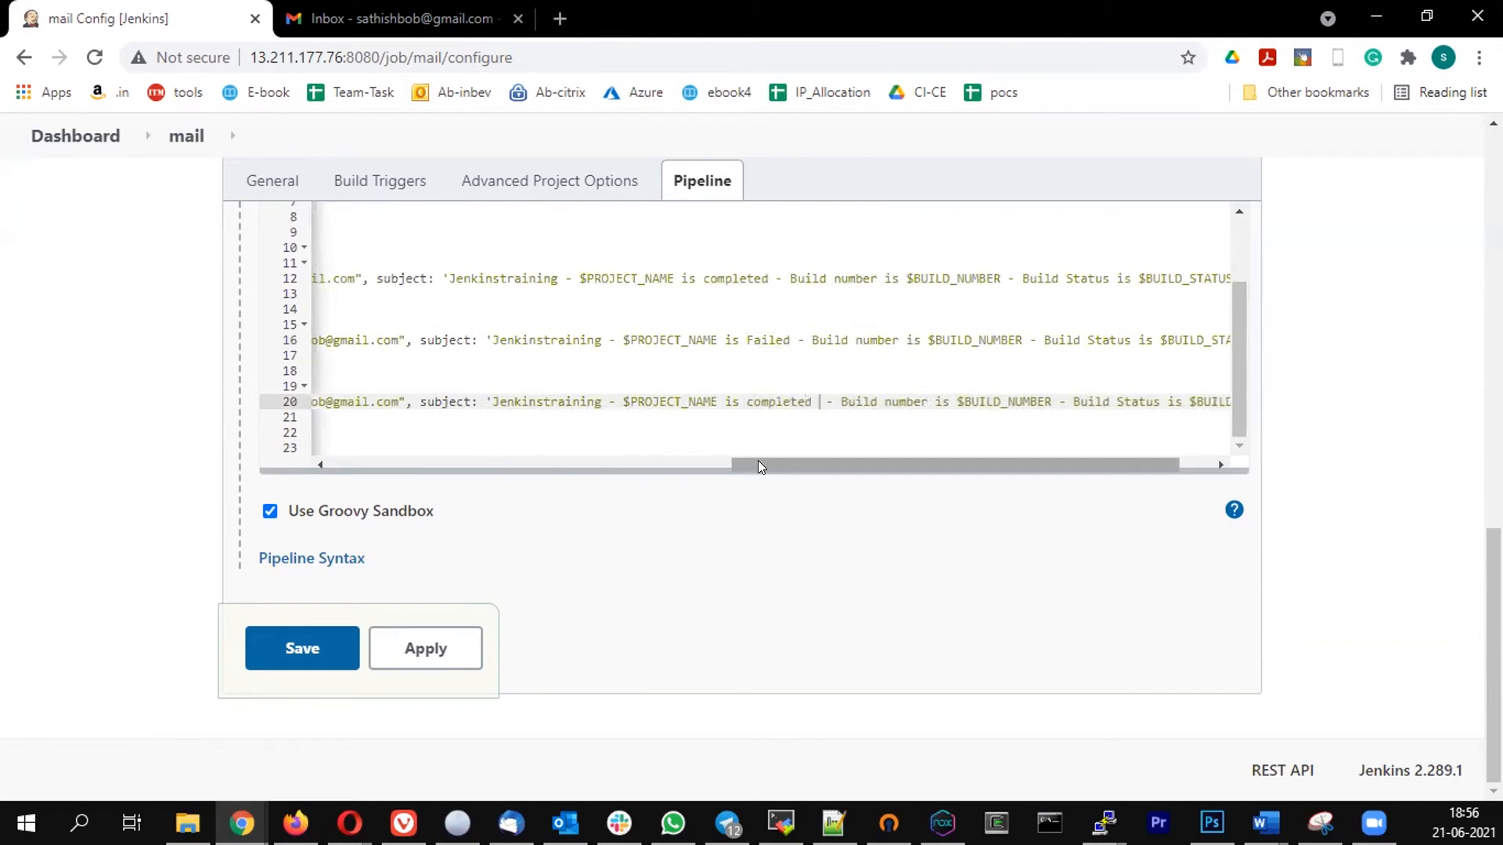
type("s")
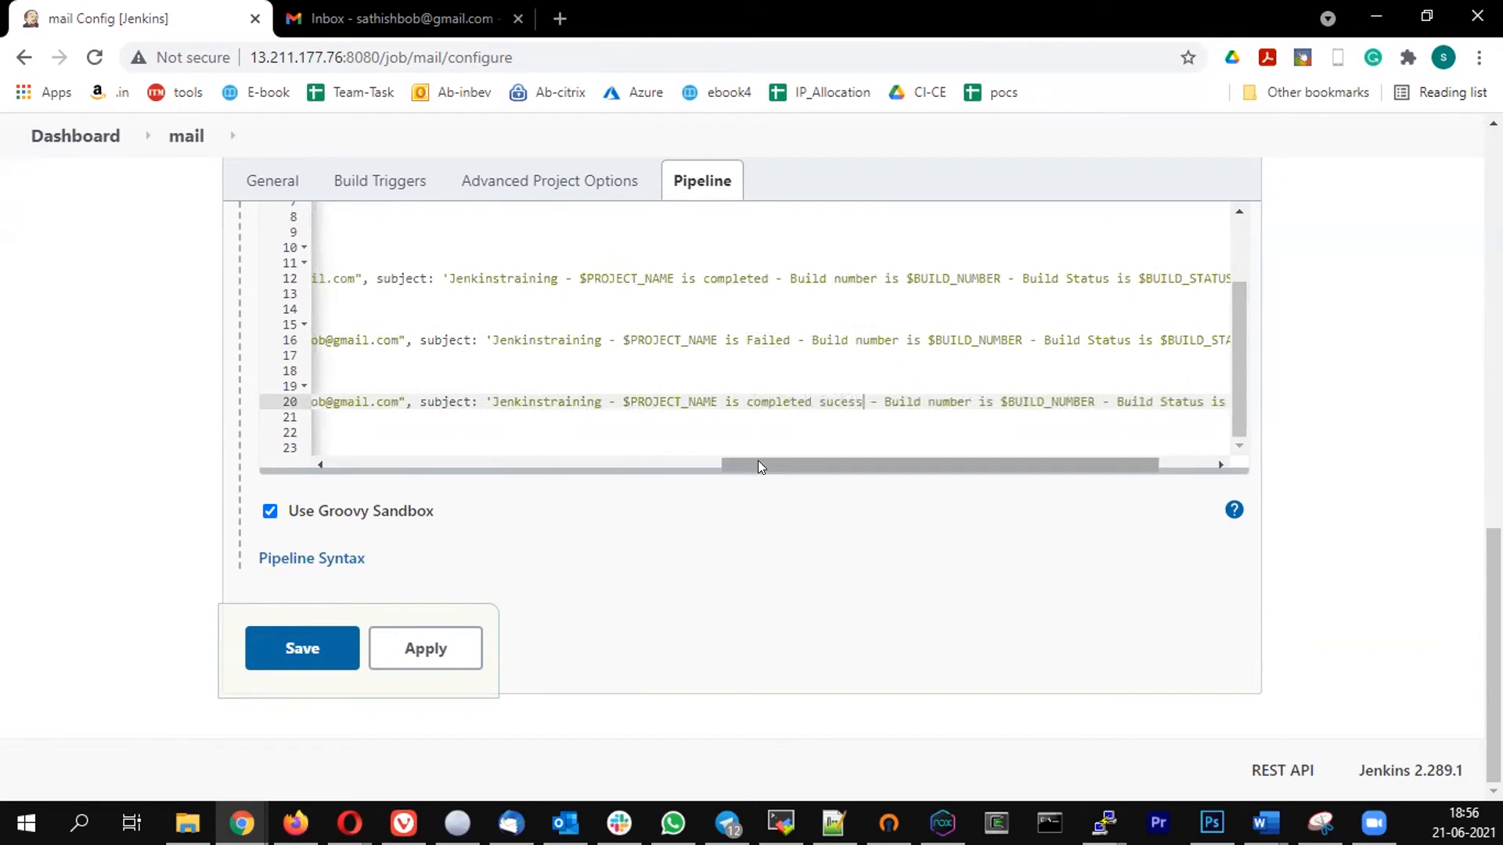
type("sfully")
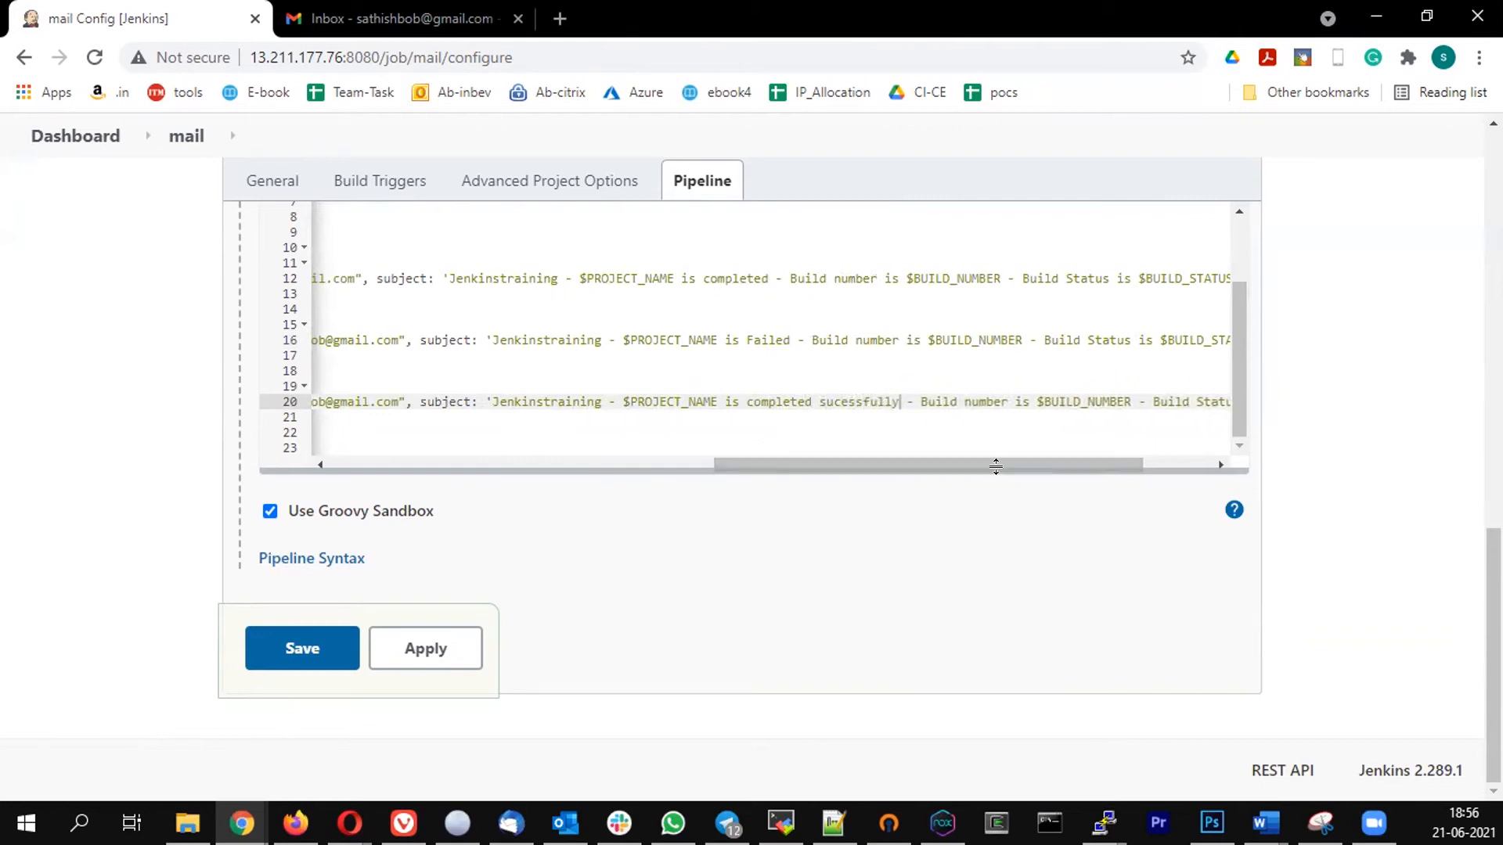
left_click(291, 649)
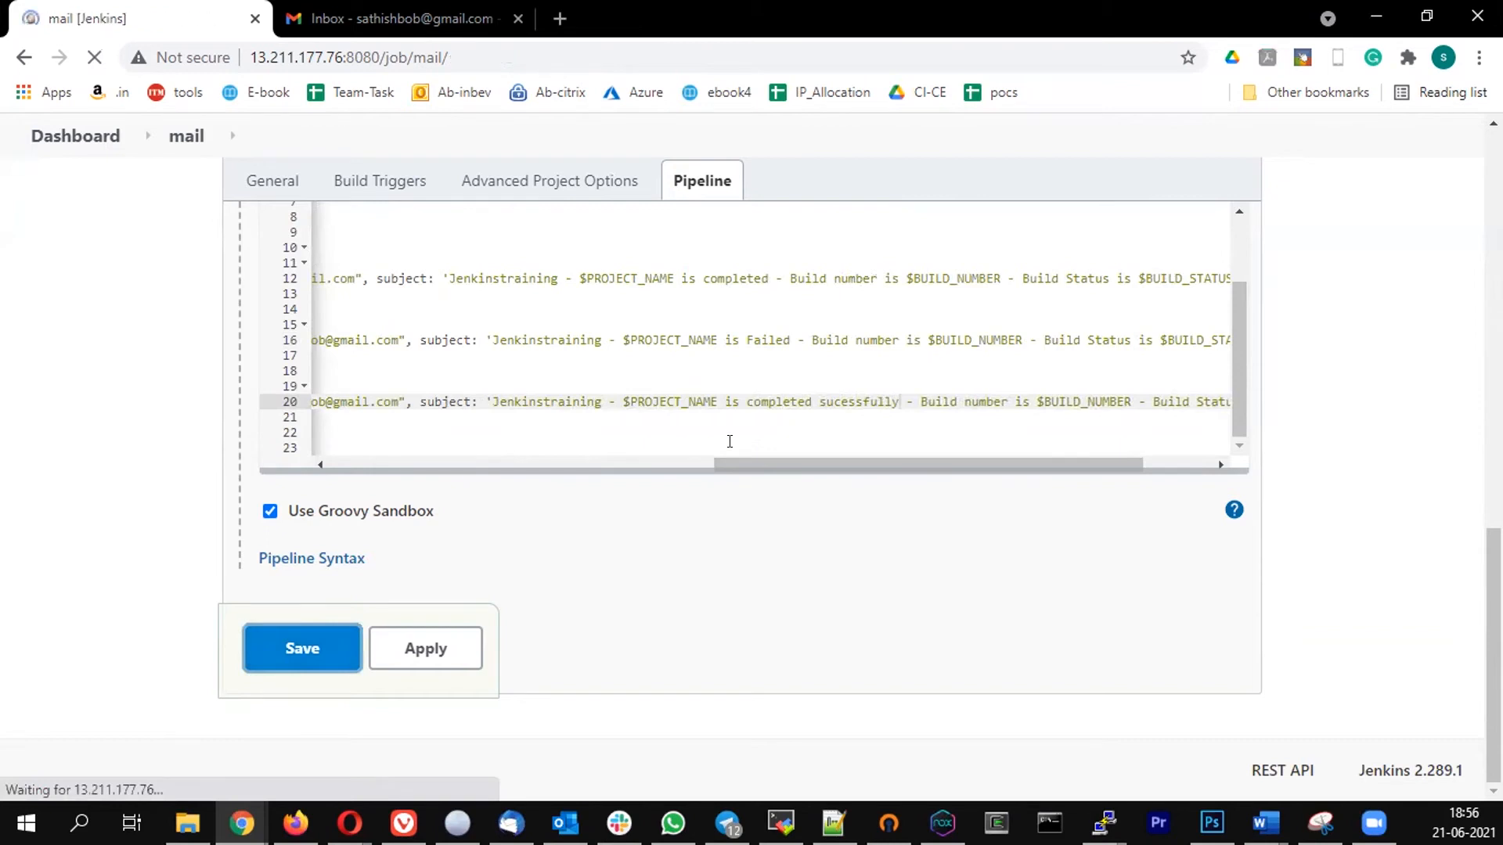
- Run the mail job again, switch to Gmail and refresh the inbox for the build 6 notifications
left_click(94, 410)
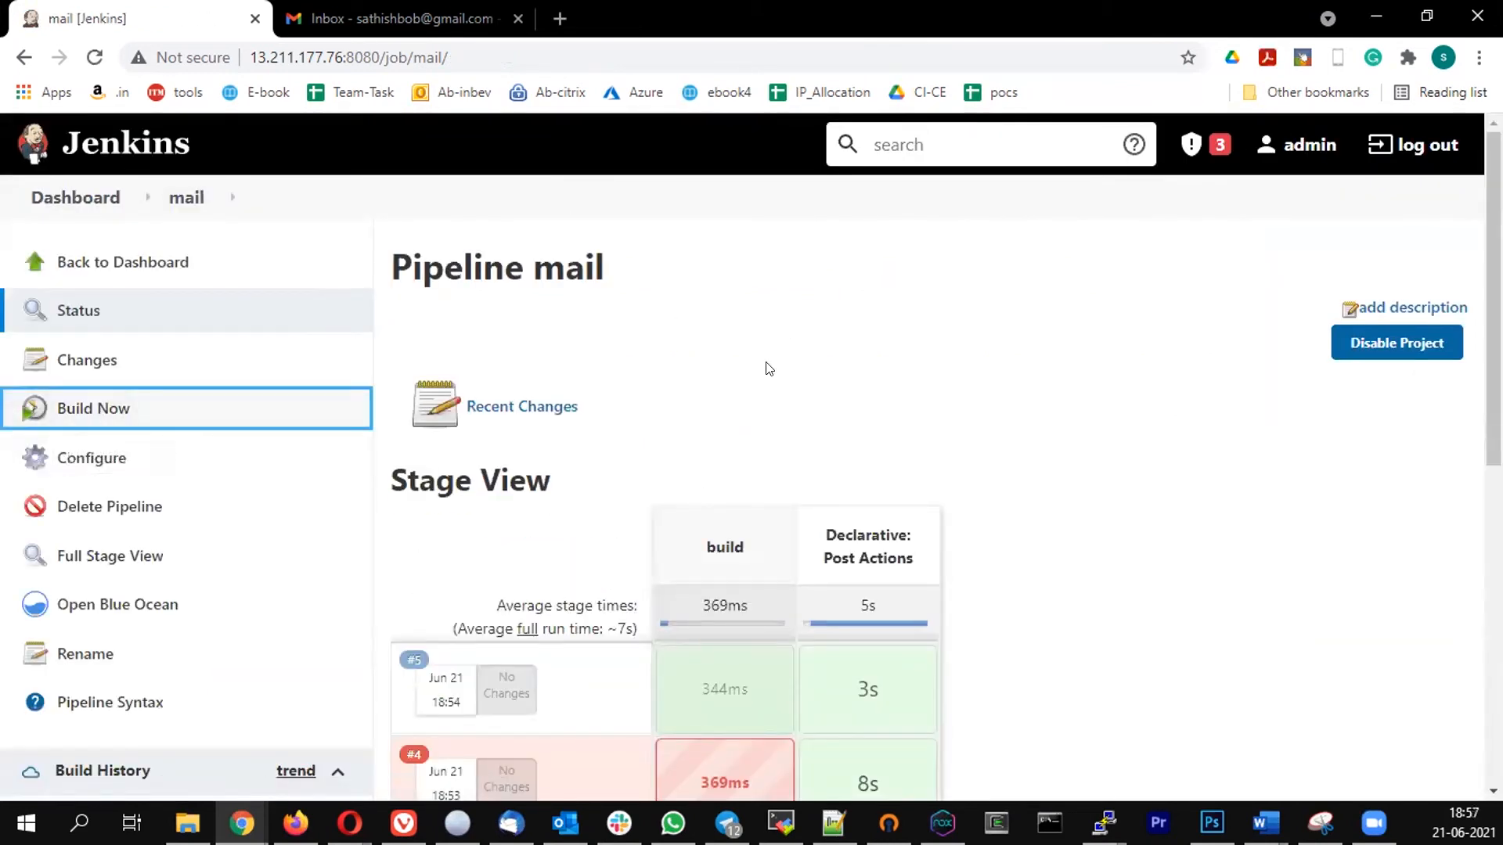
left_click(391, 21)
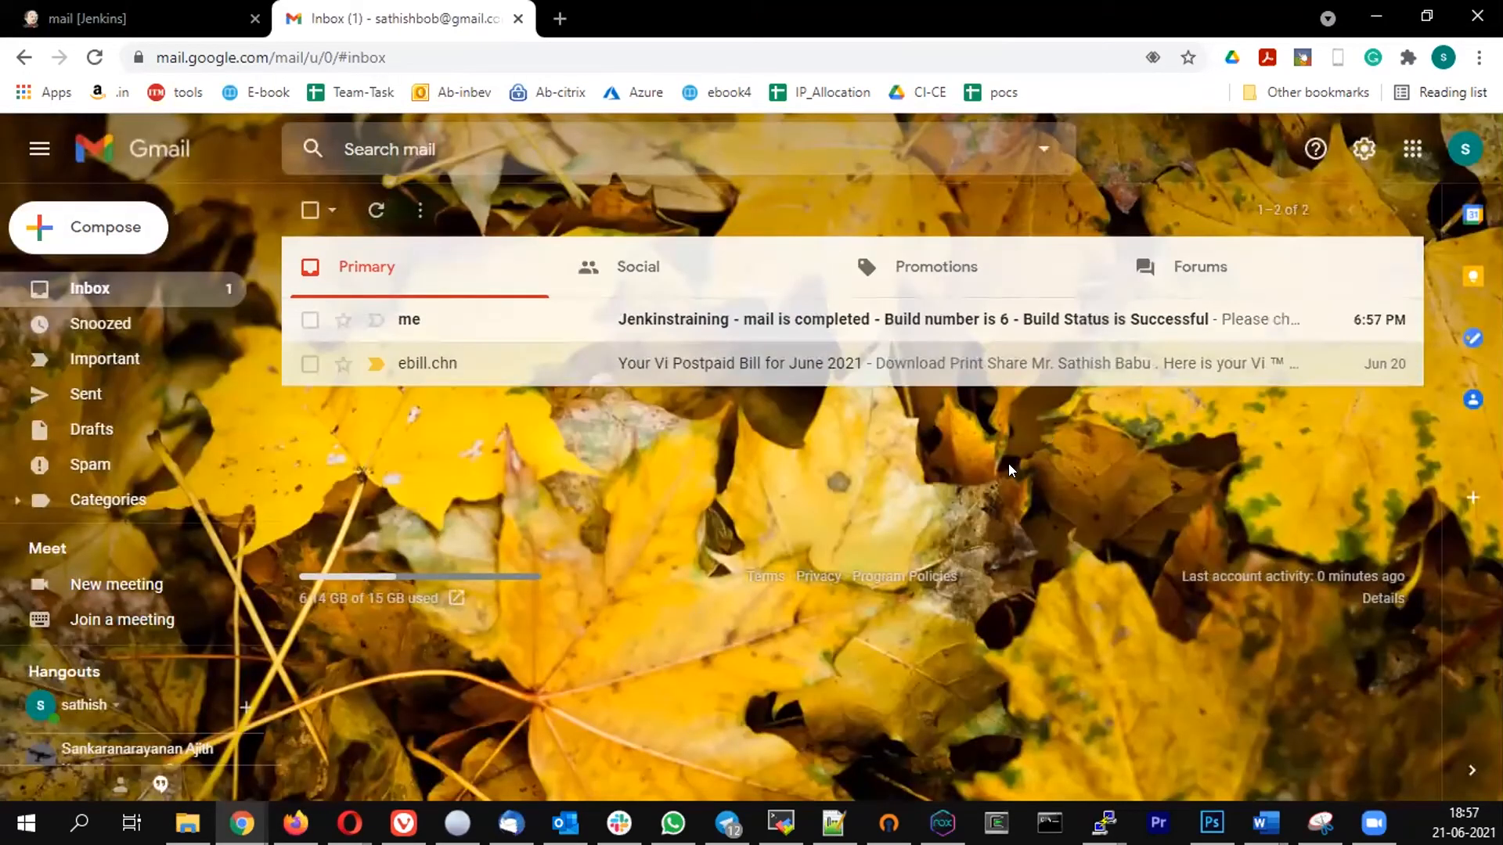
left_click(376, 209)
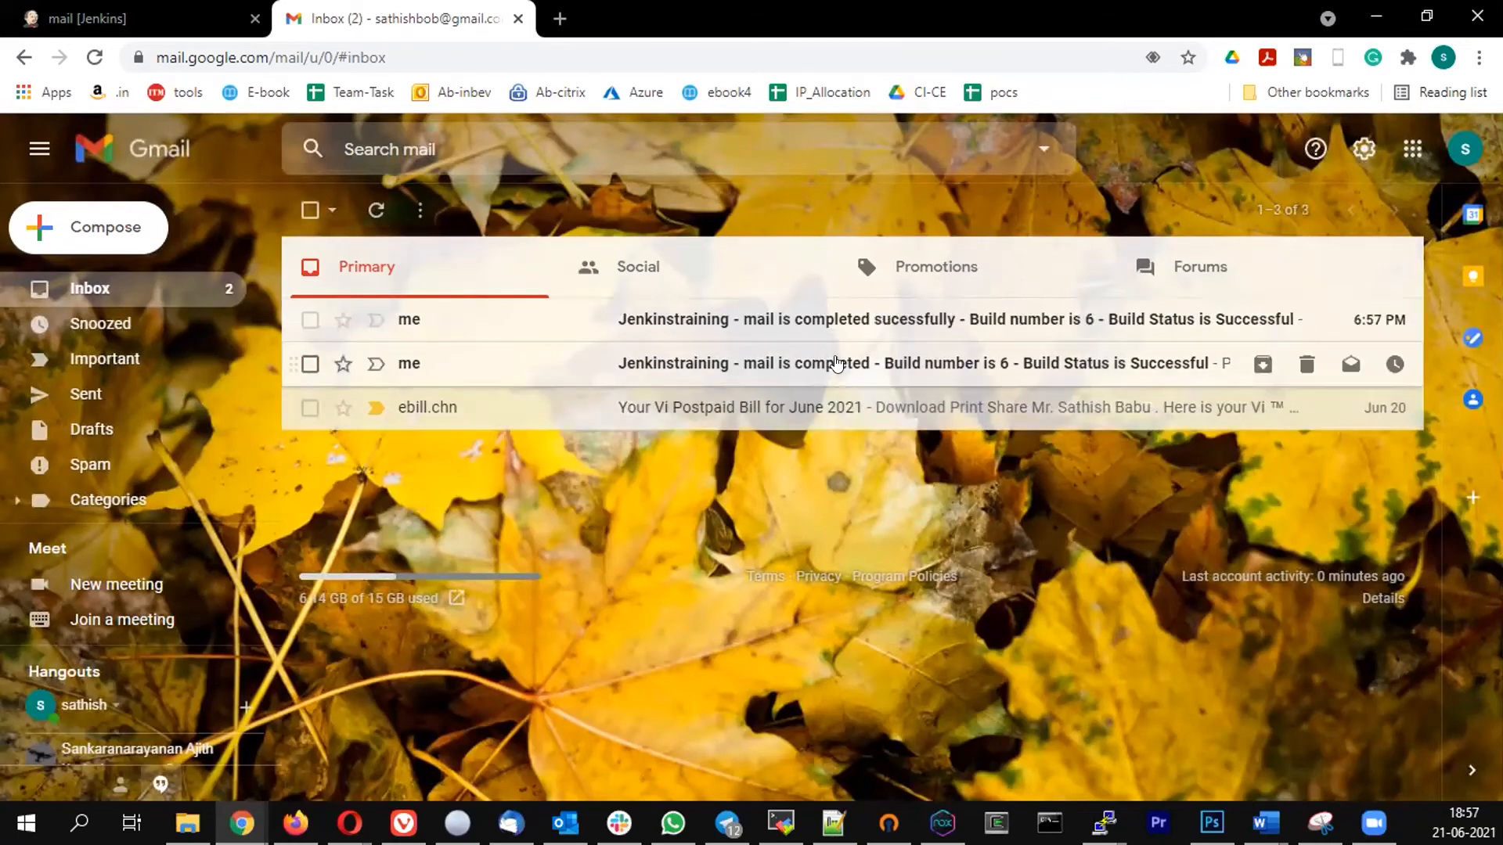
- Read the "completed" and "completed sucessfully" notification emails for build 6 and delete both
left_click(822, 366)
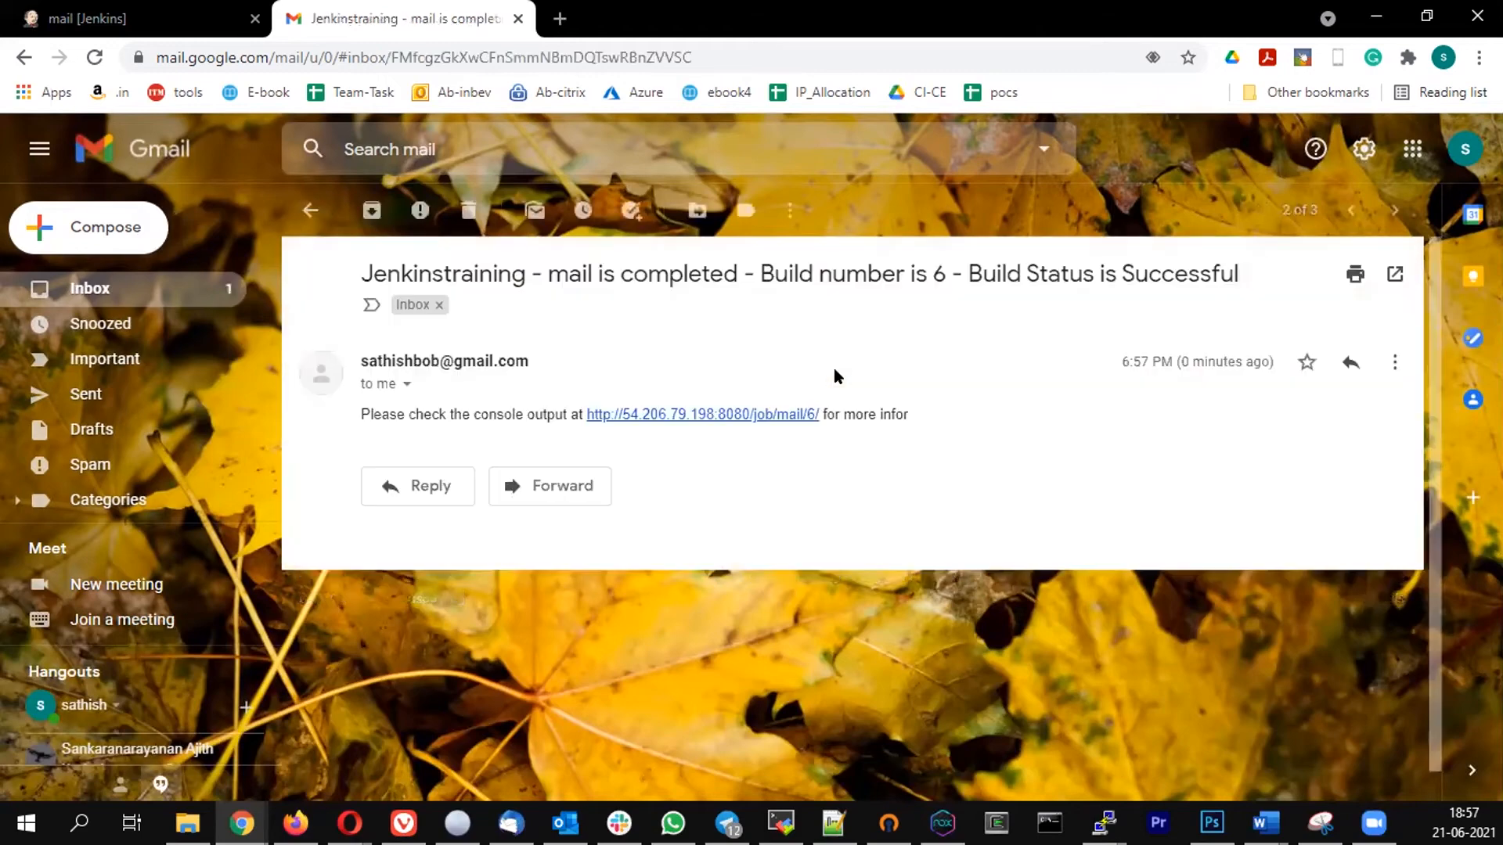
left_click(468, 209)
left_click(797, 314)
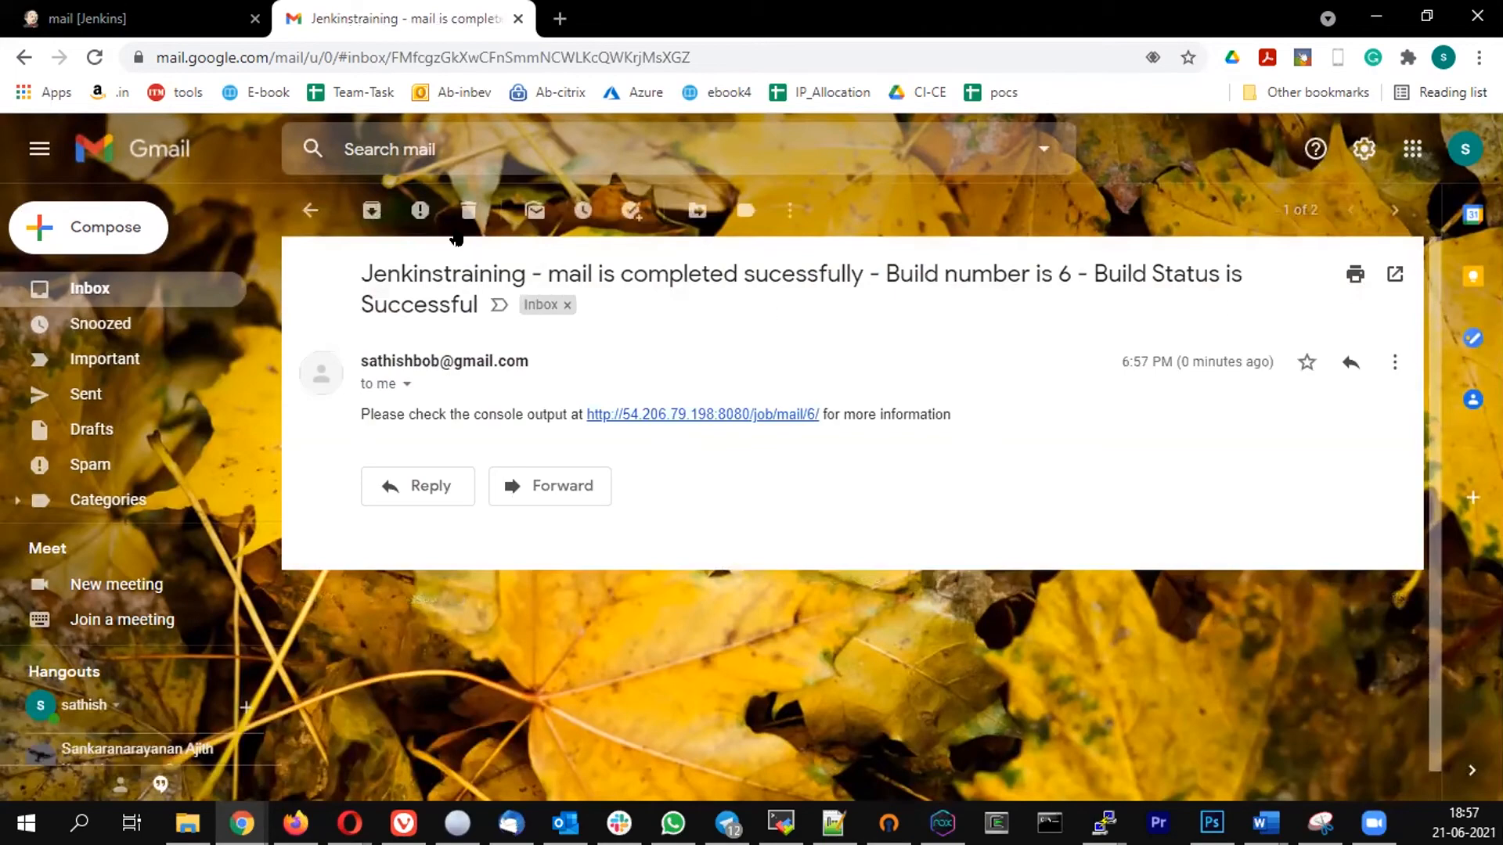
left_click(469, 210)
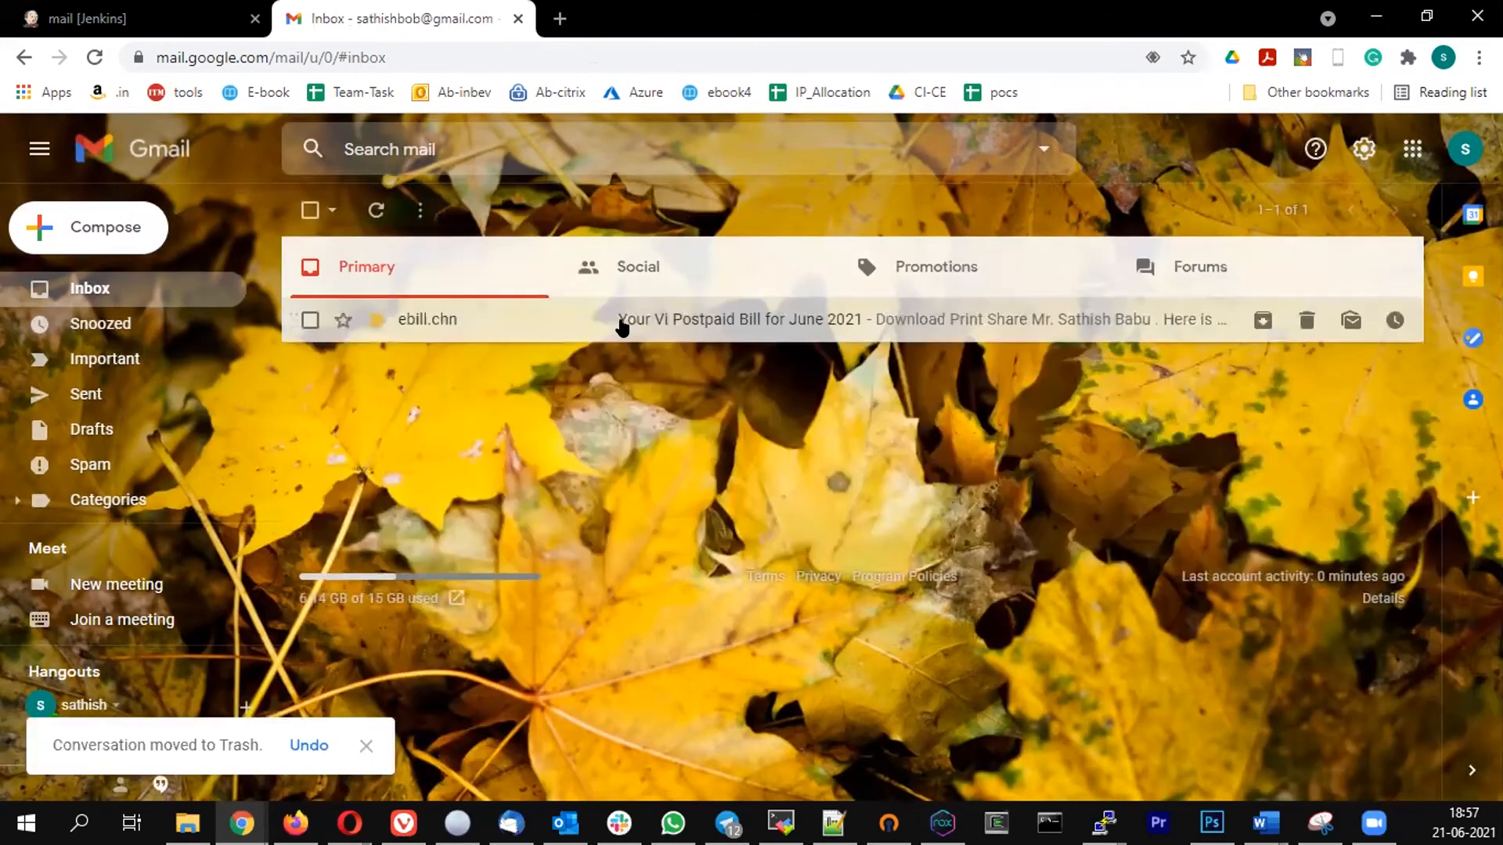
- Return to Jenkins and open the mail job's pipeline configuration
left_click(130, 17)
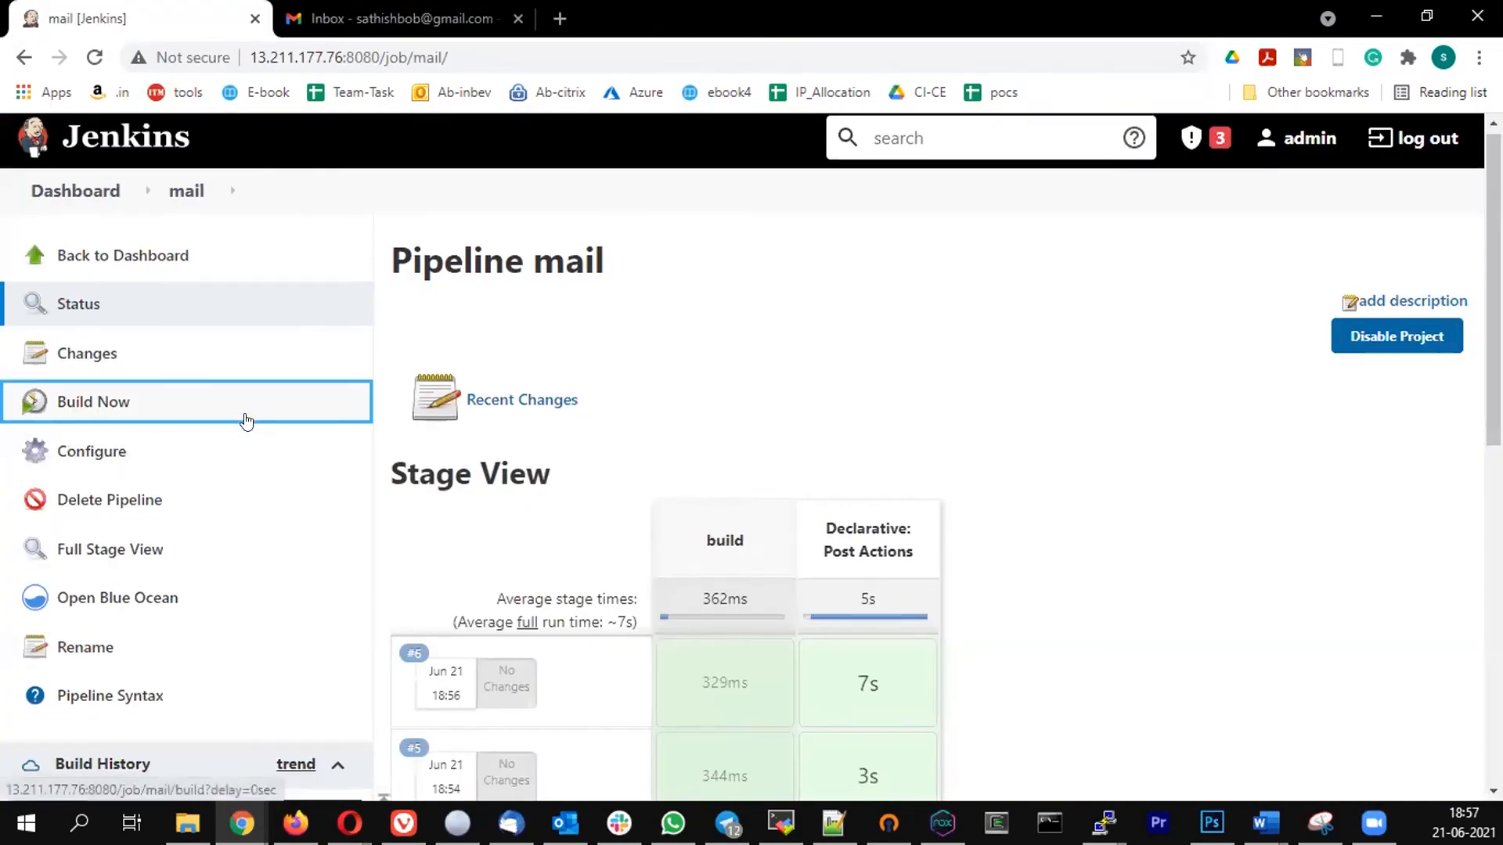
scroll(245, 423, "down", 5)
scroll(234, 429, "up", 1)
scroll(184, 389, "up", 2)
left_click(93, 352)
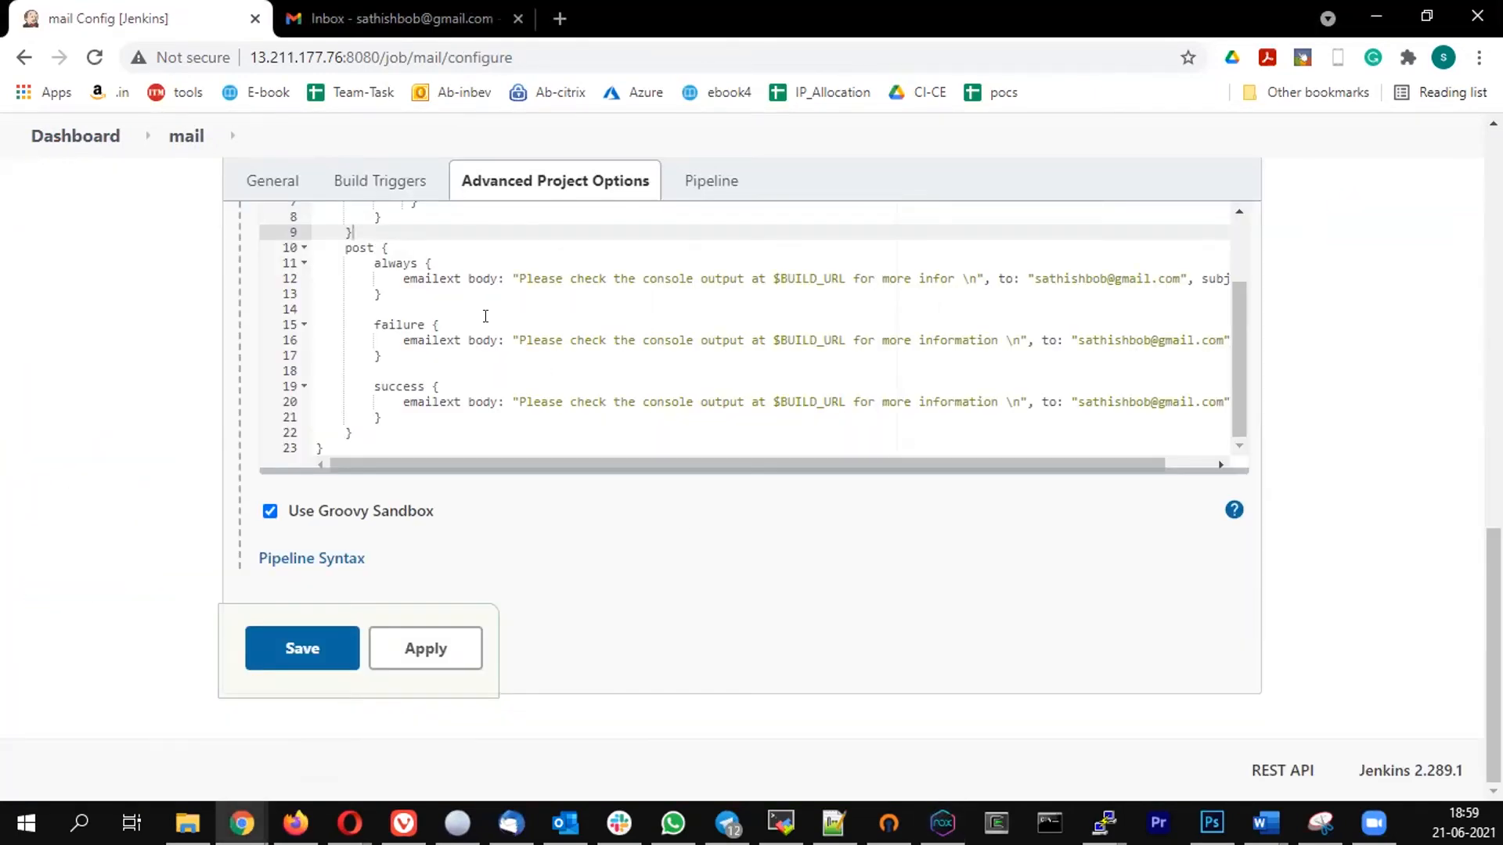
- Add a changed block after the success block in the post section, containing a copy of the success block's emailext step
left_click(387, 417)
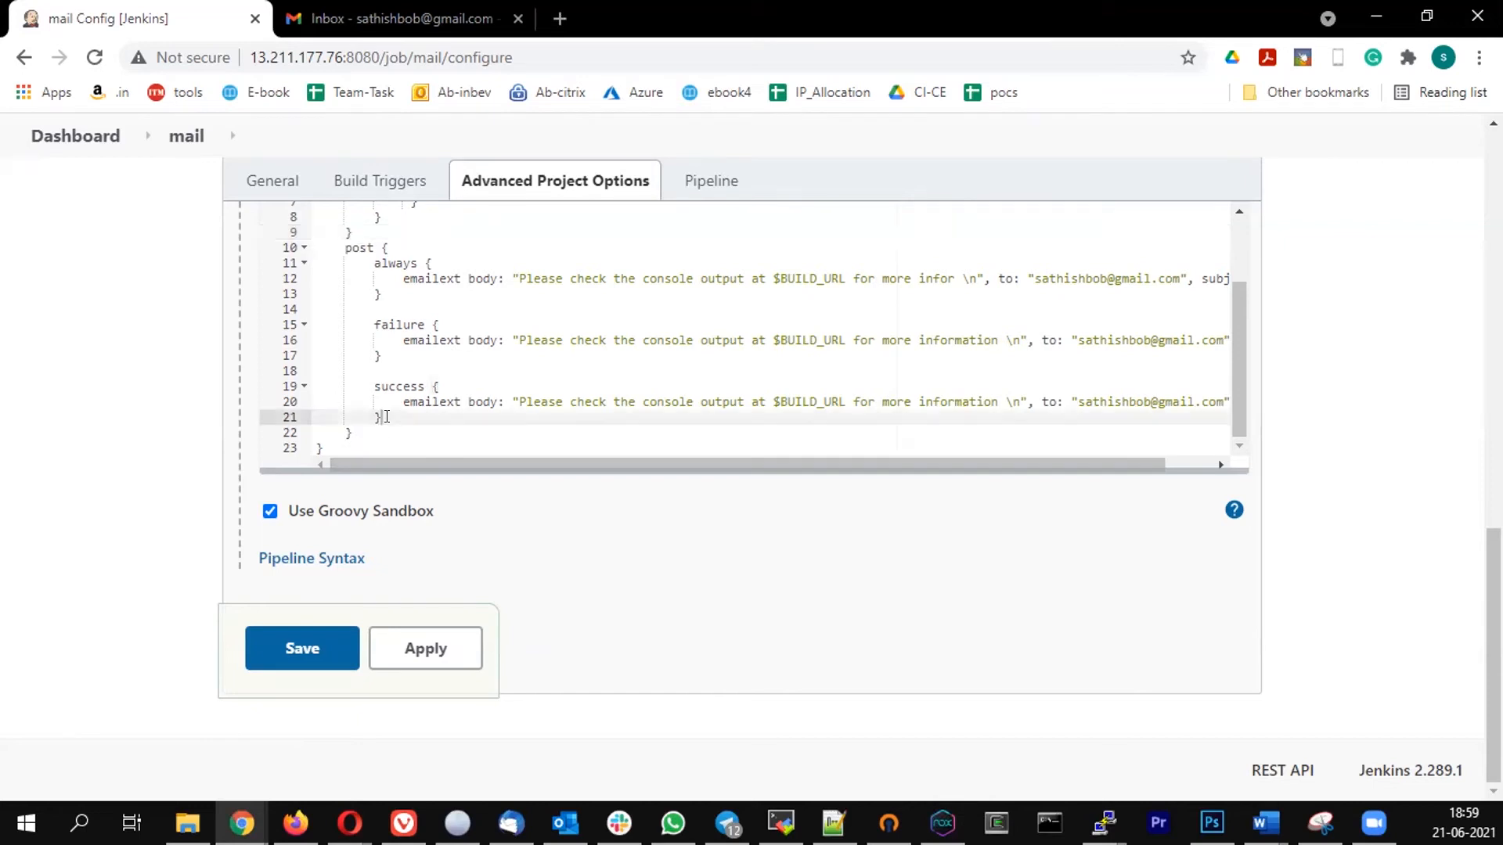
key("Return")
key("Return")
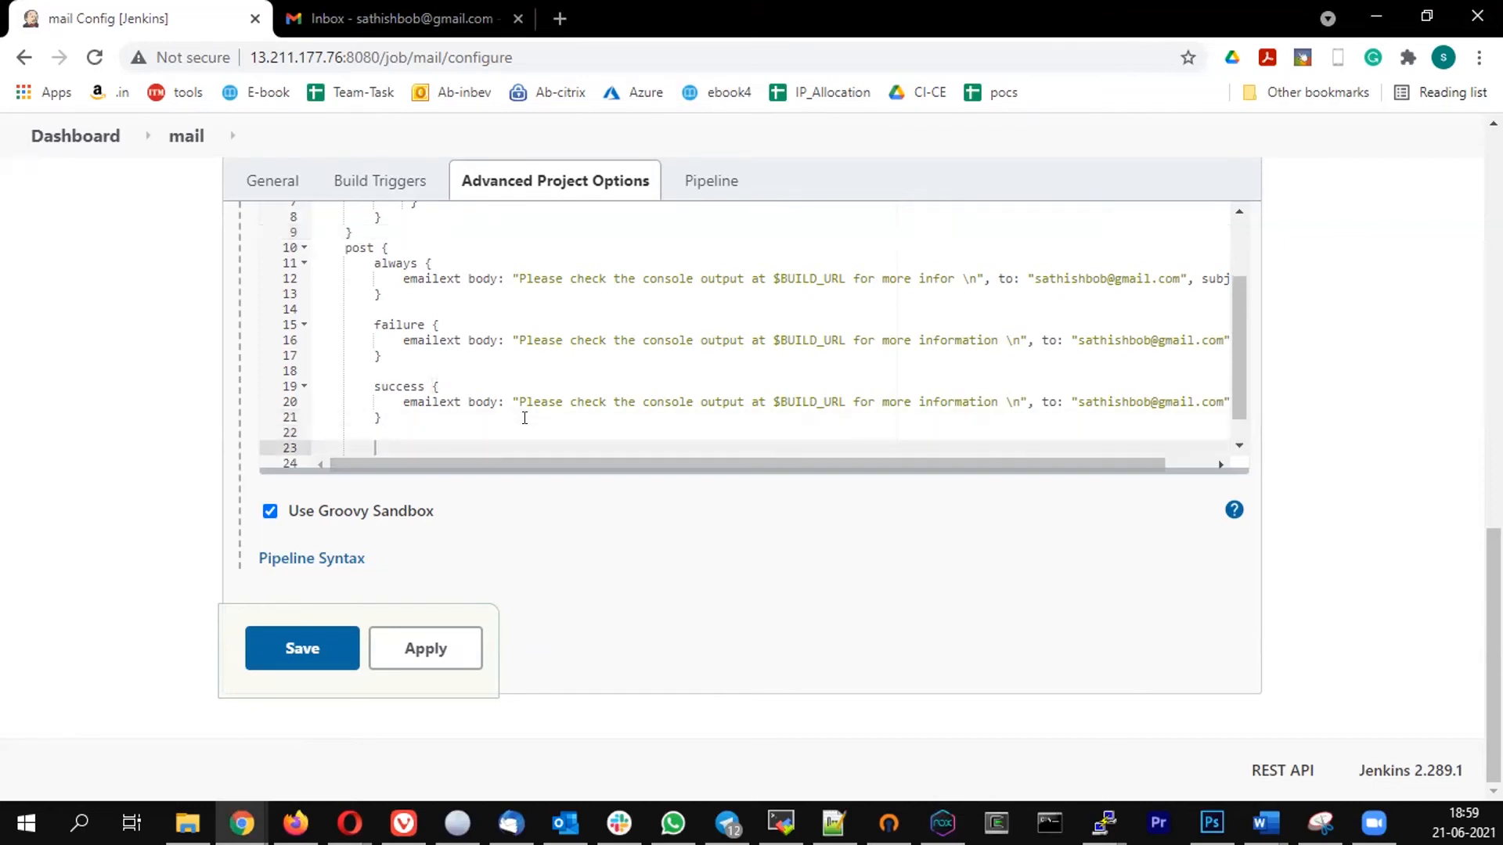
type("cha")
type("ged")
key("ctrl+v")
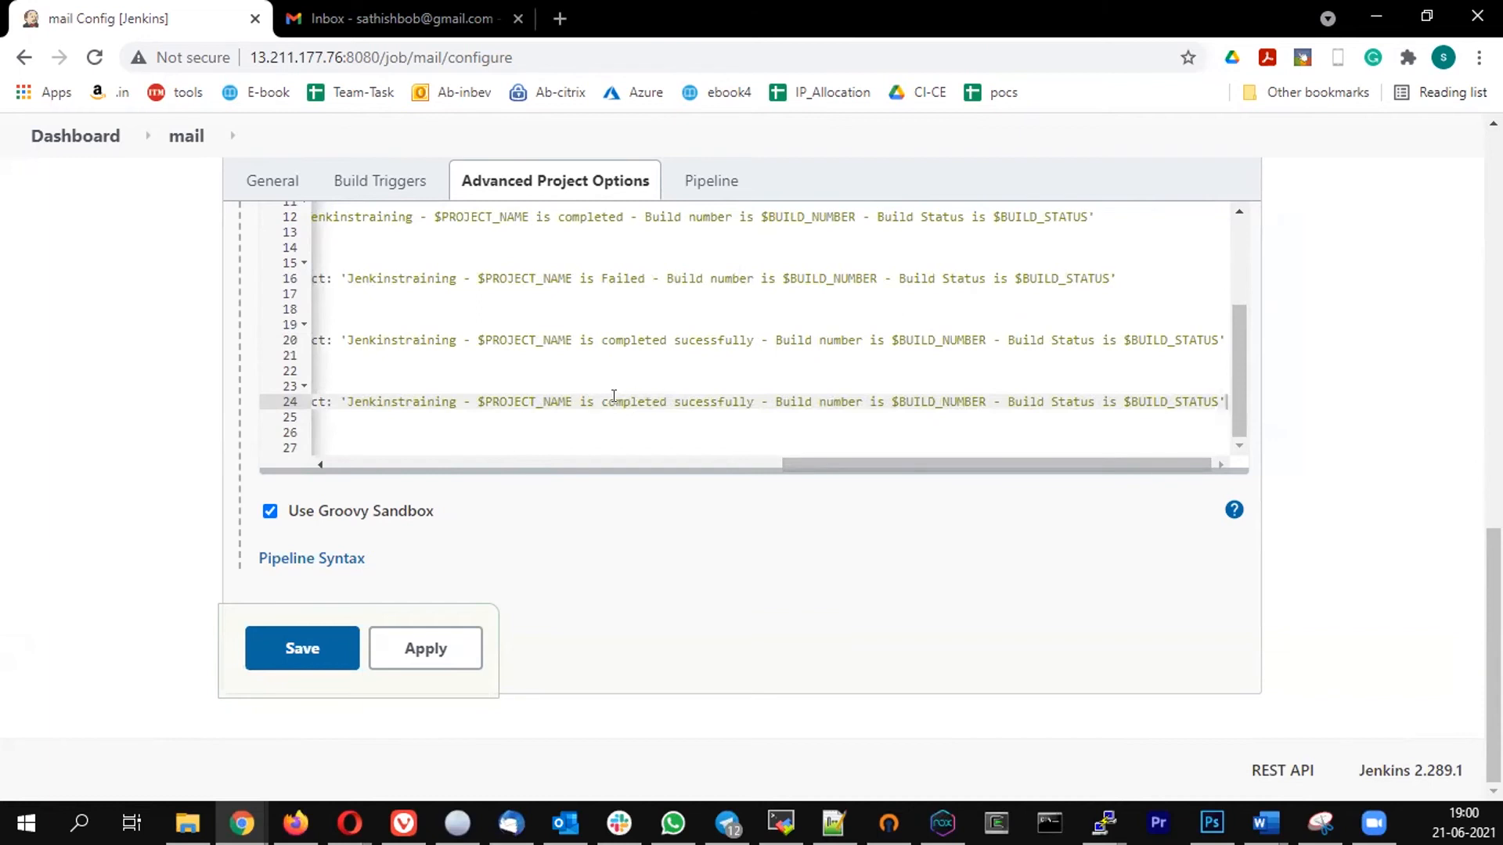
- Insert "Build status" after $PROJECT_NAME in the changed block's email subject
left_click_drag(575, 398, 712, 405)
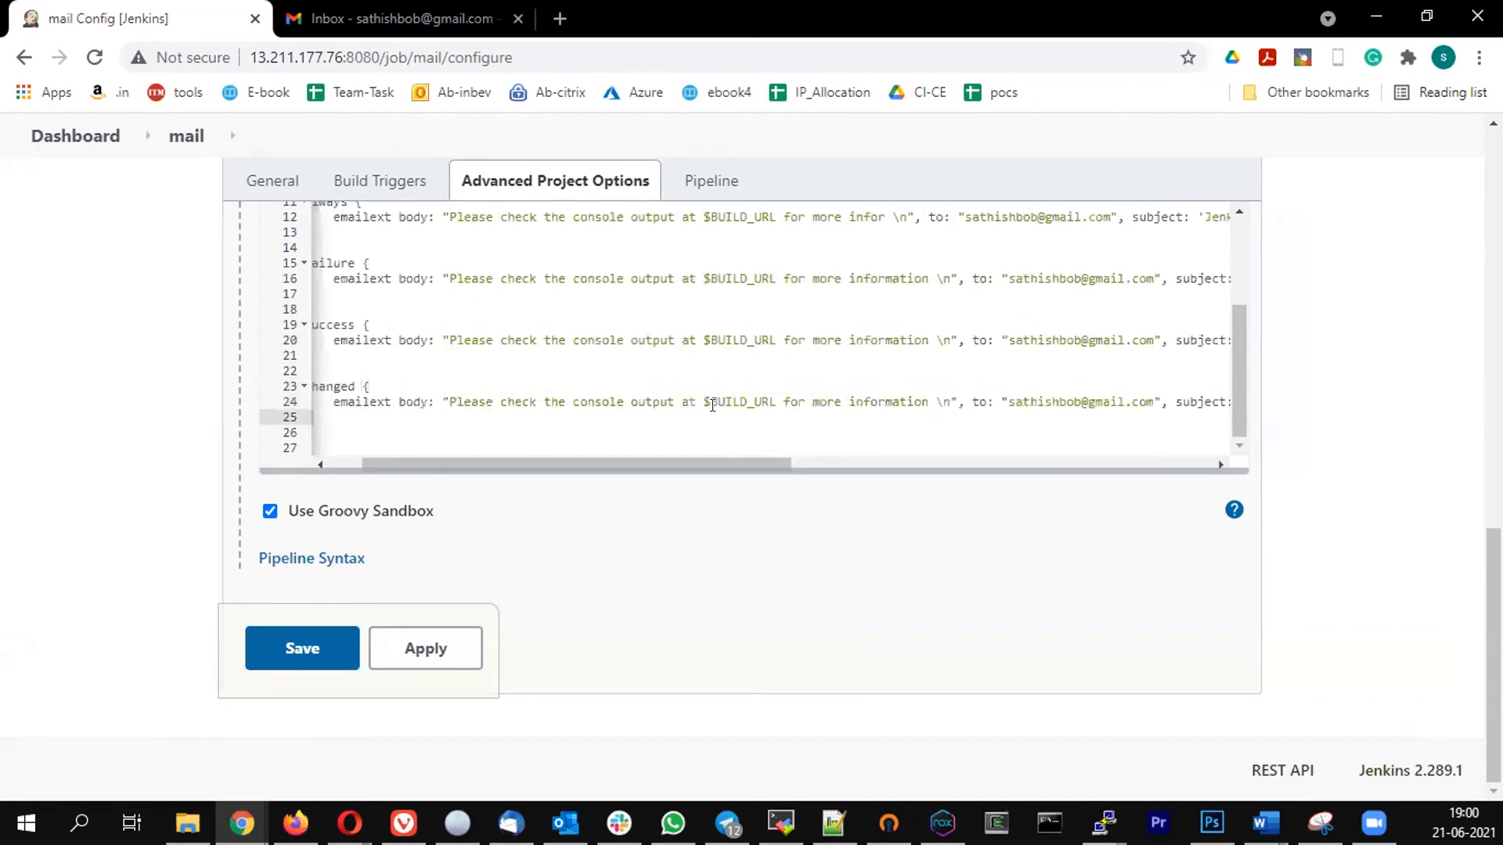
left_click(666, 418)
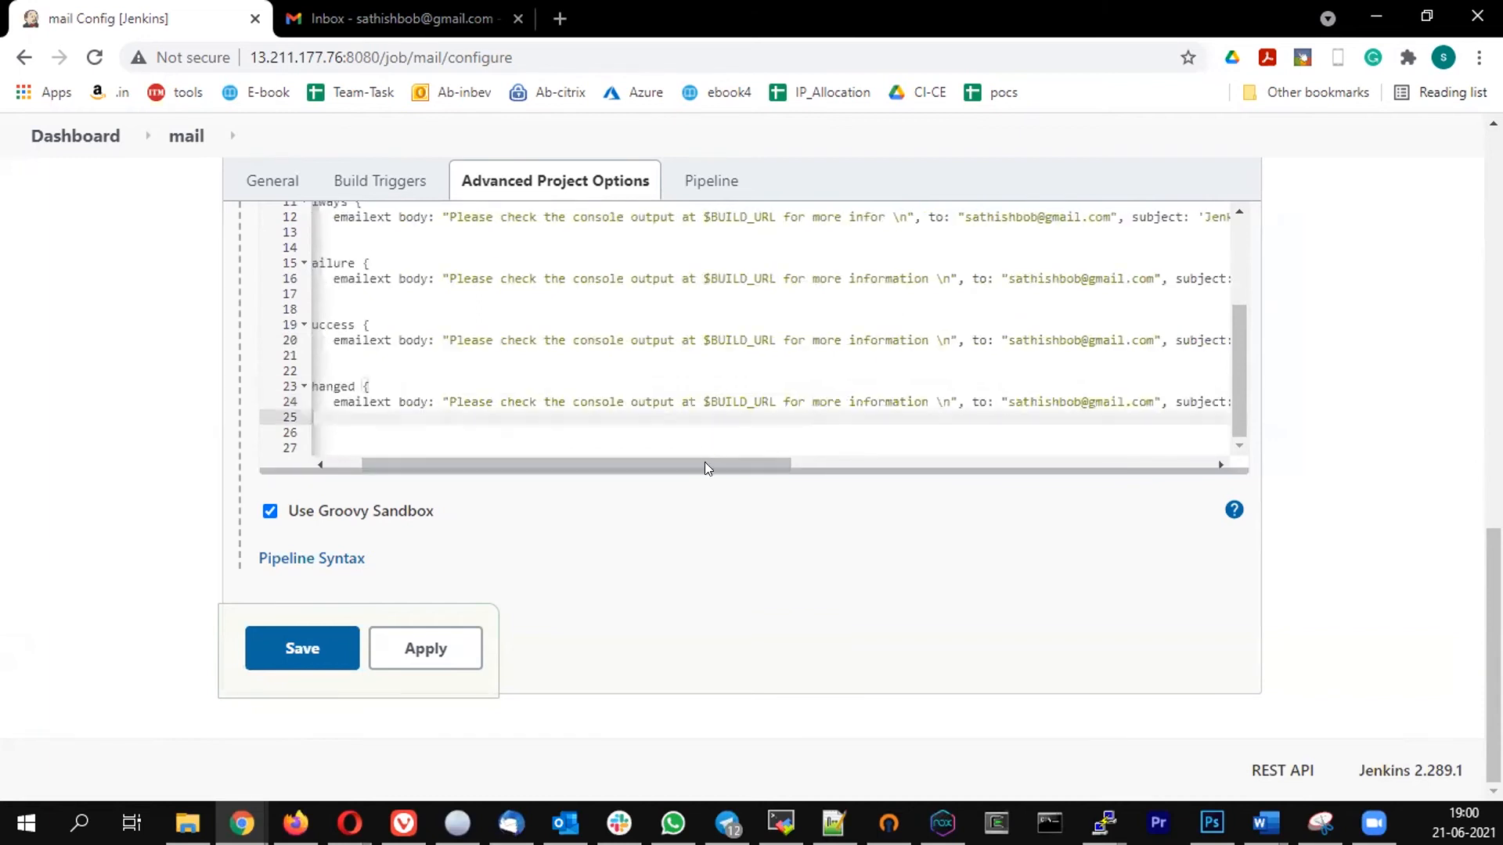
left_click_drag(704, 461, 975, 461)
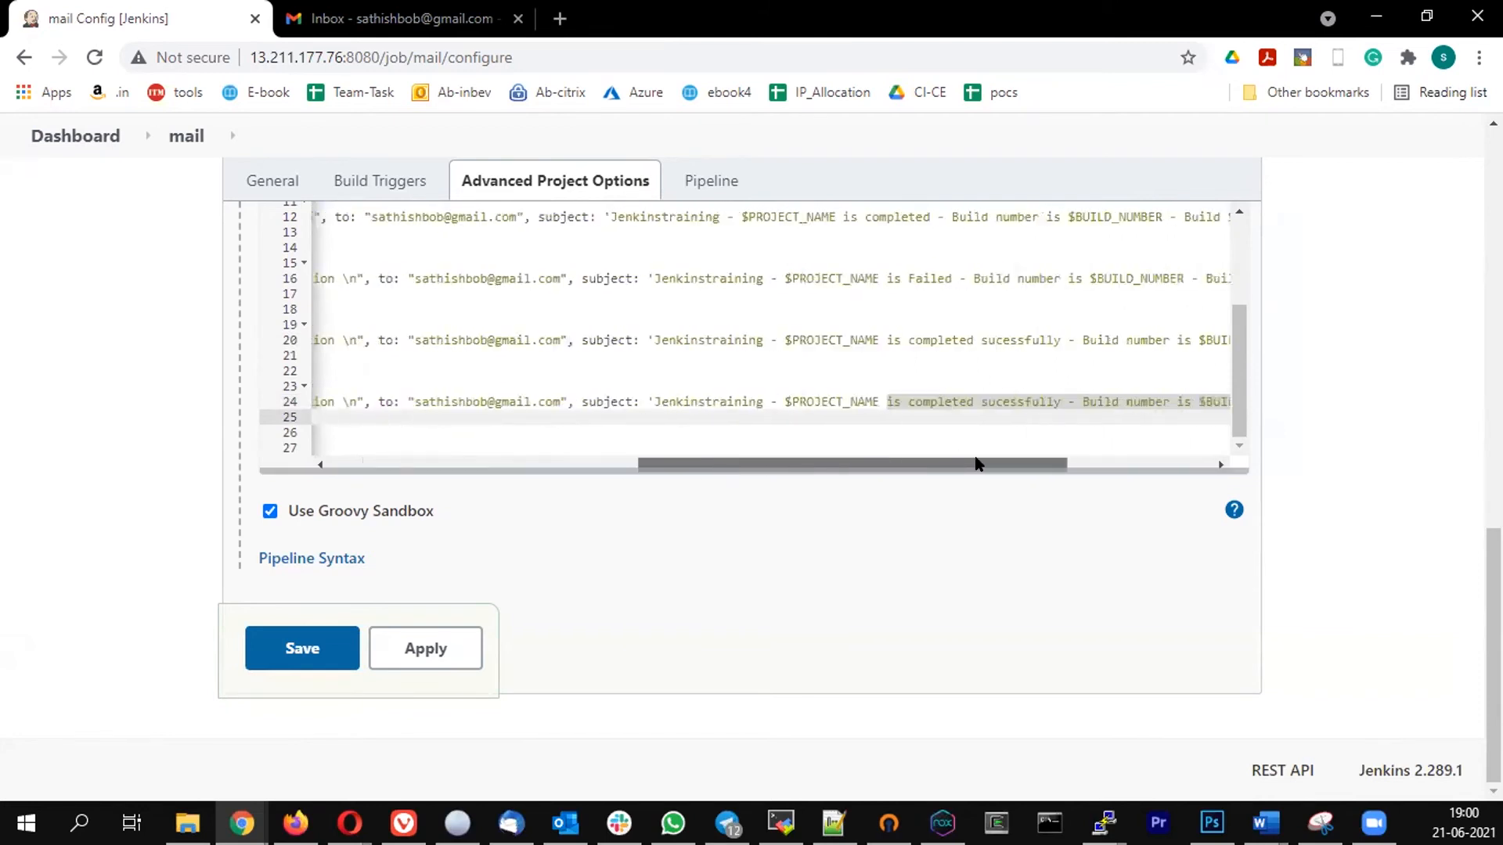
left_click(1057, 401)
left_click_drag(894, 413, 890, 404)
left_click(1062, 444)
left_click_drag(728, 462, 1022, 474)
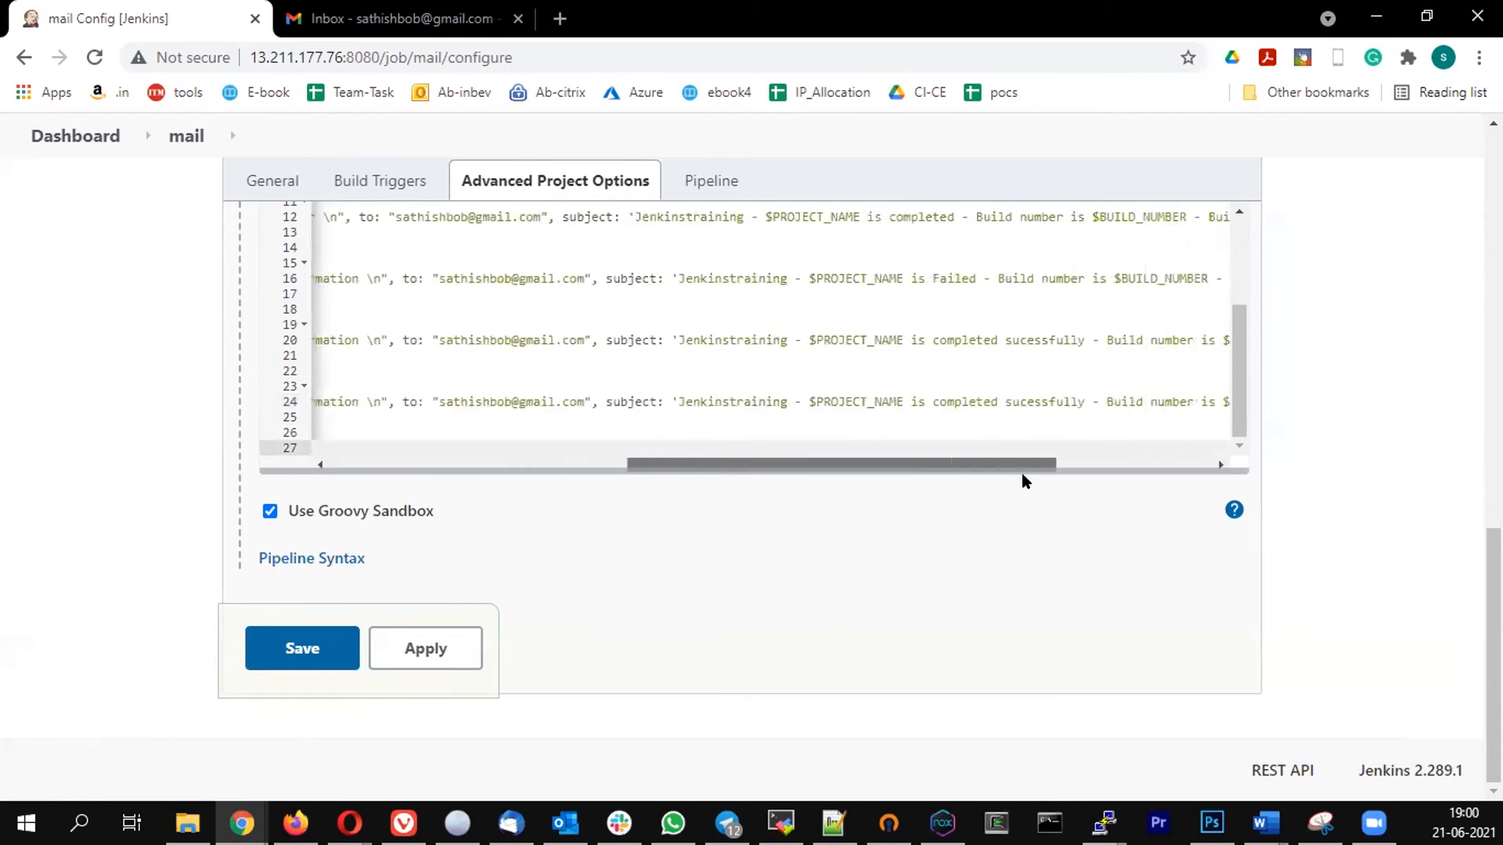
left_click(908, 401)
type("Build stat")
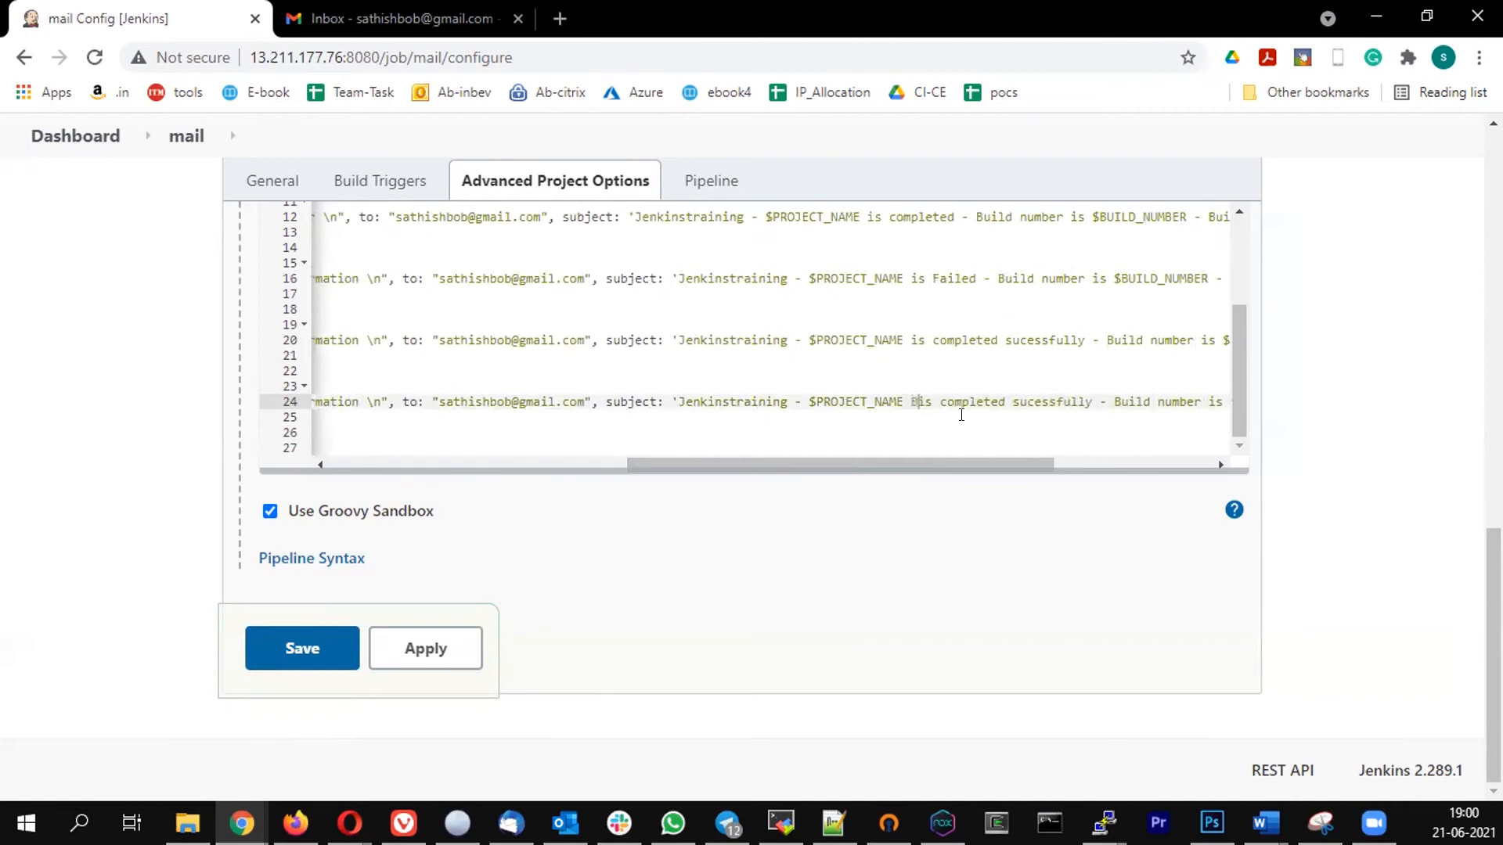
type("us")
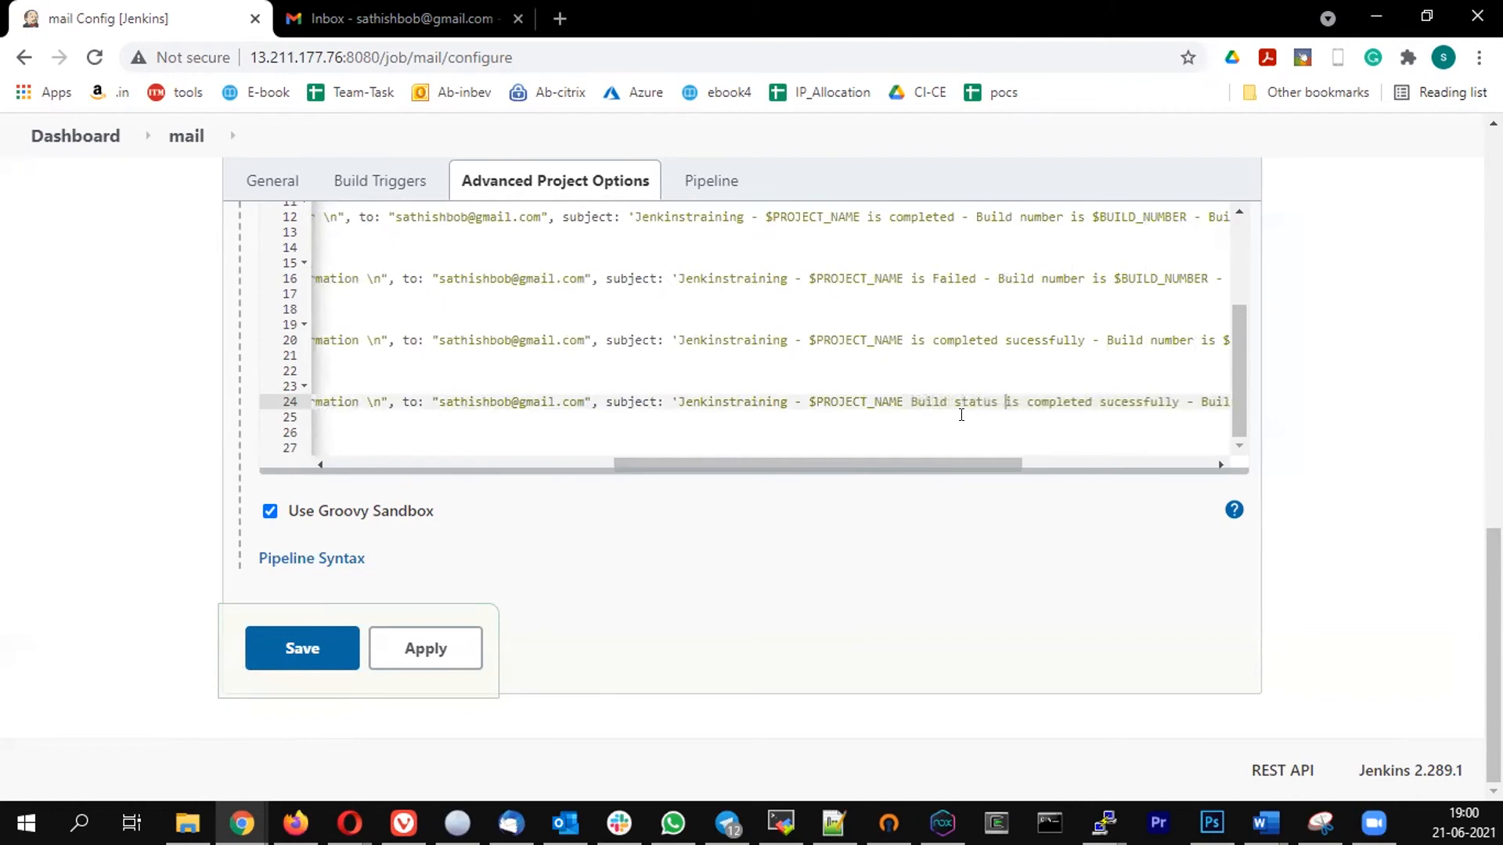
- Replace "completed sucessfully" with "changed" in the changed block's email subject and save the pipeline
key("Down")
key("Up")
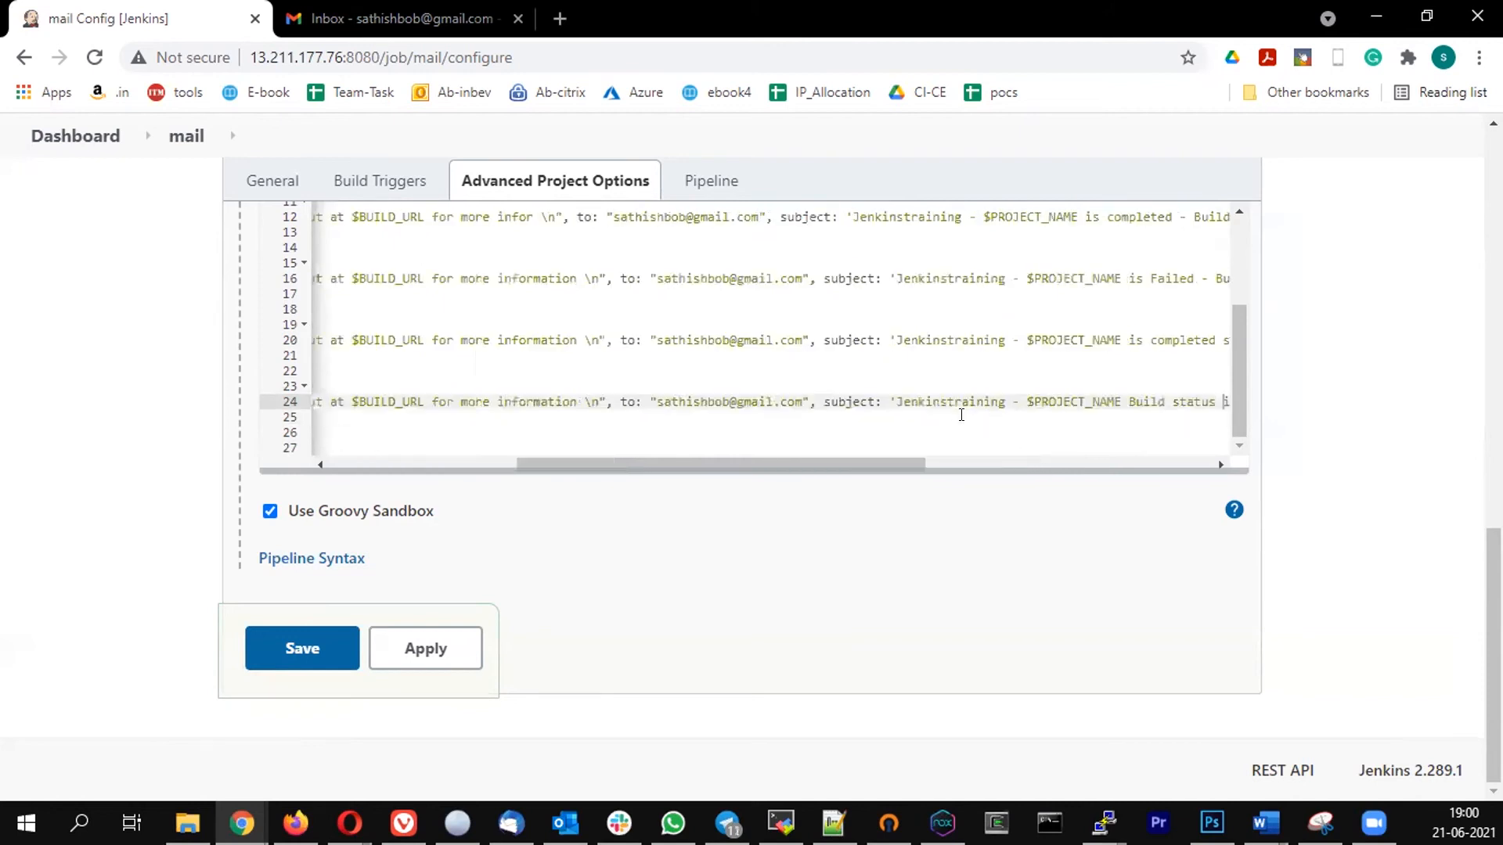
key("Right")
key("Right")
key("Right")
key("Right")
key("Right")
key("Right")
key("Right")
key("Right")
key("Right")
key("Right")
key("Right")
key("Right")
key("Right")
key("Right")
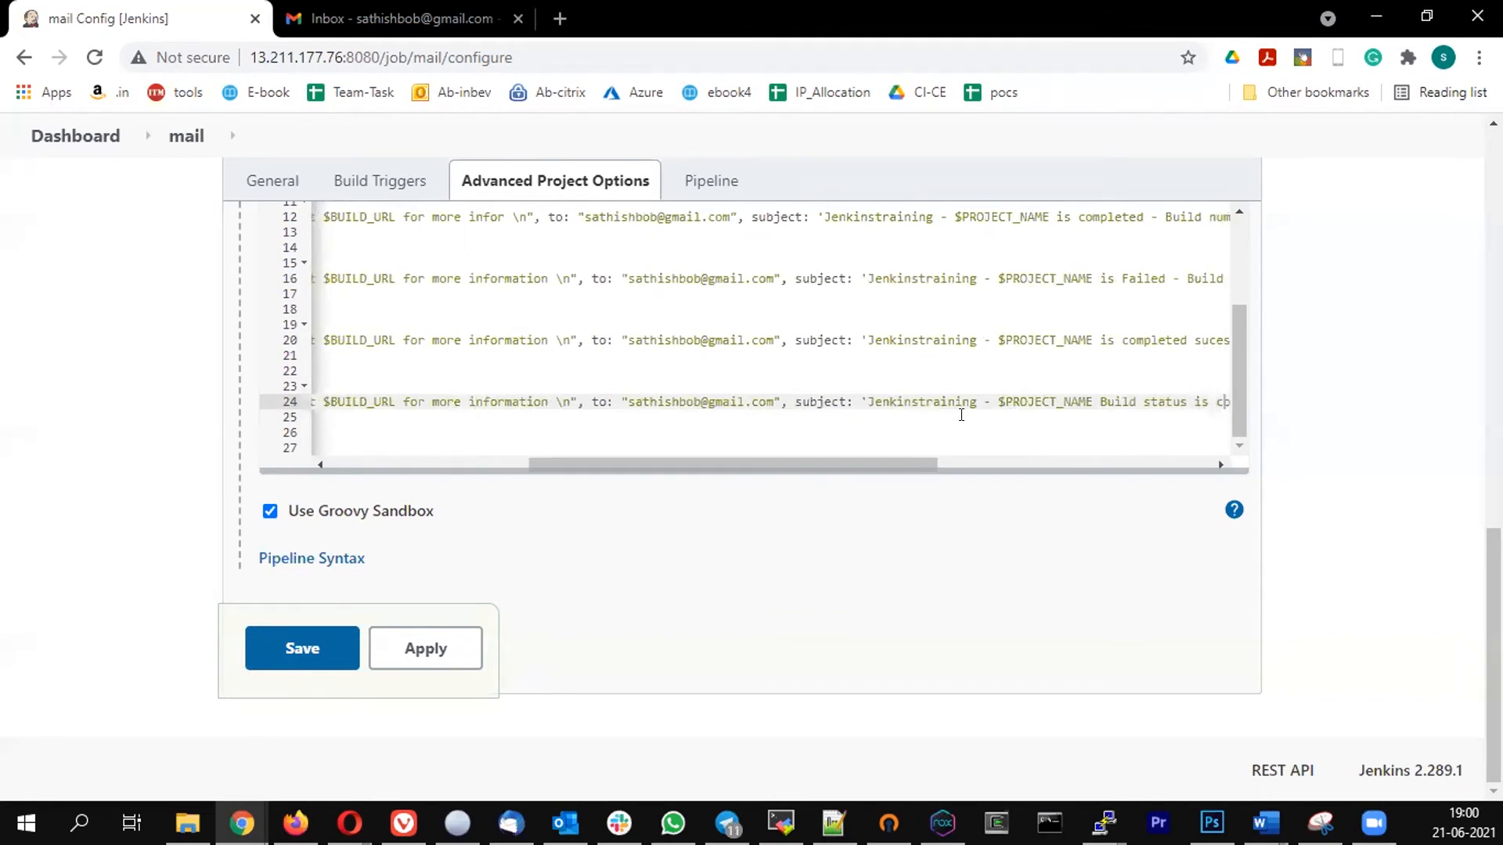
key("Right")
key("Right")
key("Right")
key("Right")
key("Right")
key("Right")
key("Right")
key("Right")
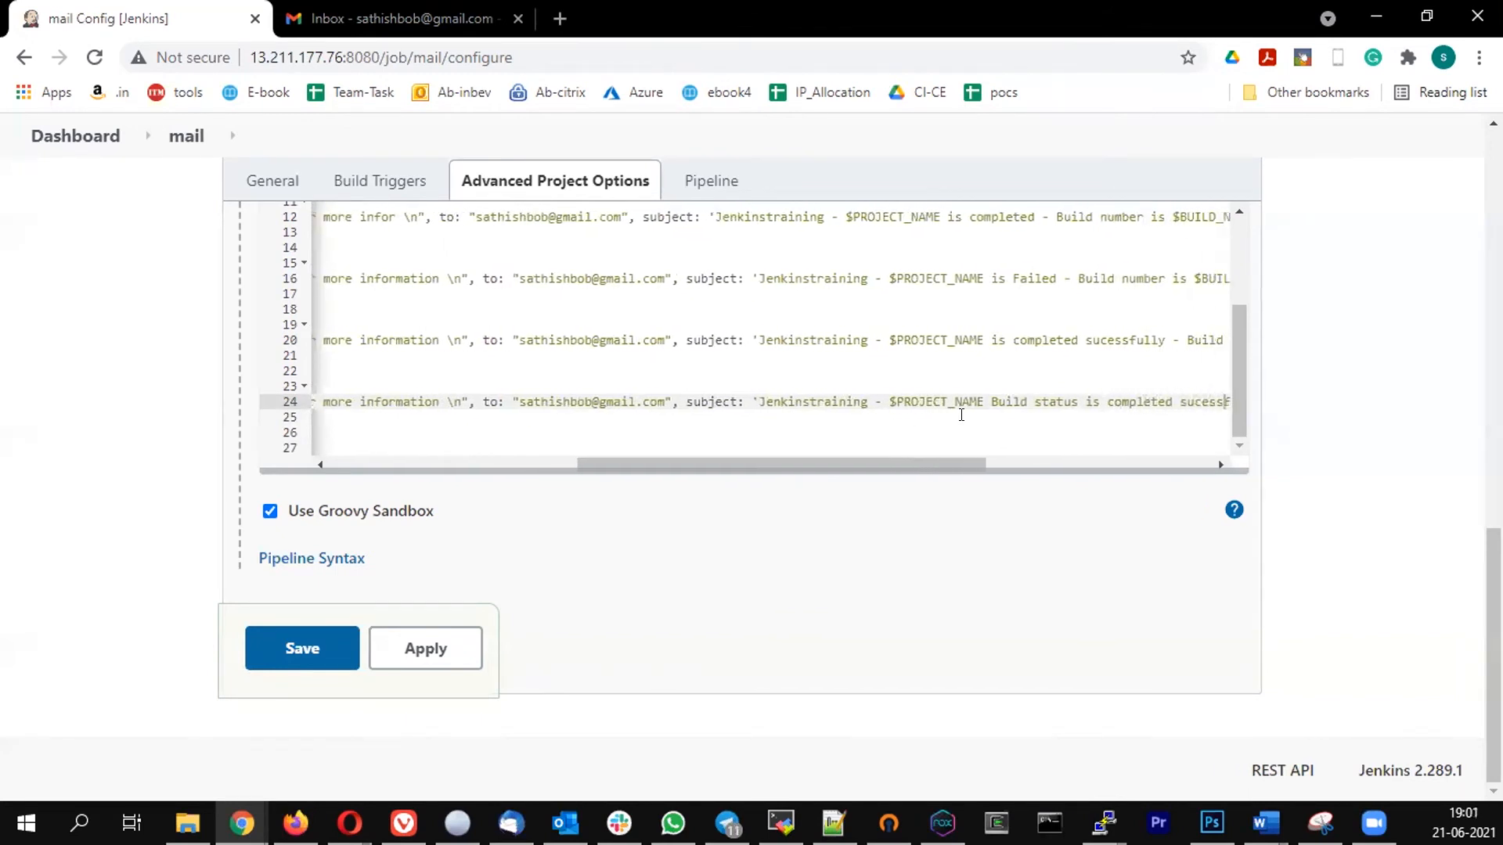
key("Right")
key("Right")
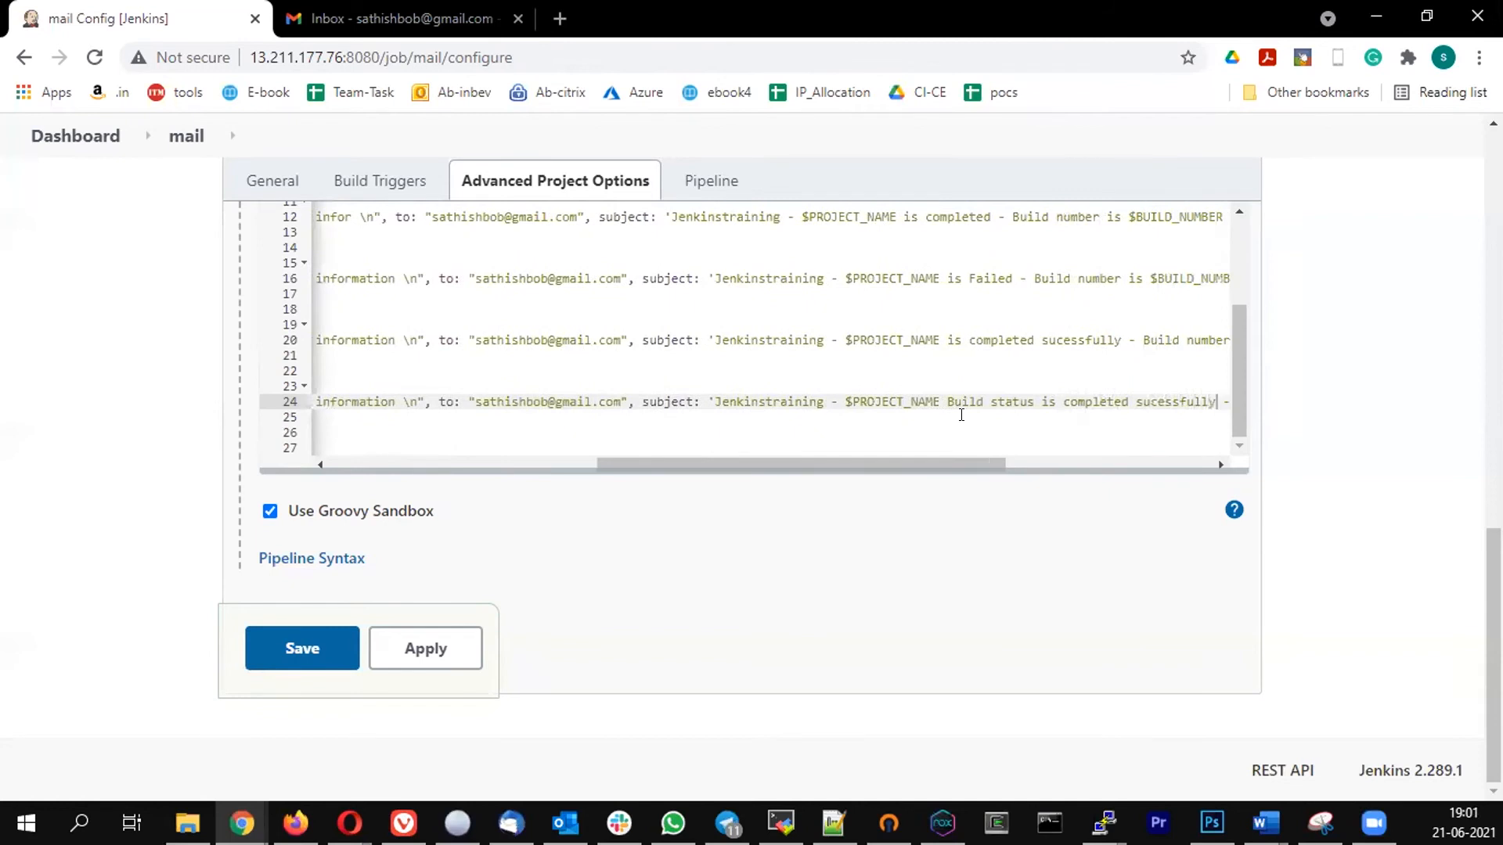
key("BackSpace")
key("BackSpace")
key("BackSpace")
key("BackSpace")
key("BackSpace")
key("BackSpace")
key("BackSpace")
key("BackSpace")
key("BackSpace")
key("BackSpace")
key("BackSpace")
key("BackSpace")
key("BackSpace")
key("BackSpace")
key("BackSpace")
key("BackSpace")
key("BackSpace")
key("BackSpace")
key("BackSpace")
type("hange")
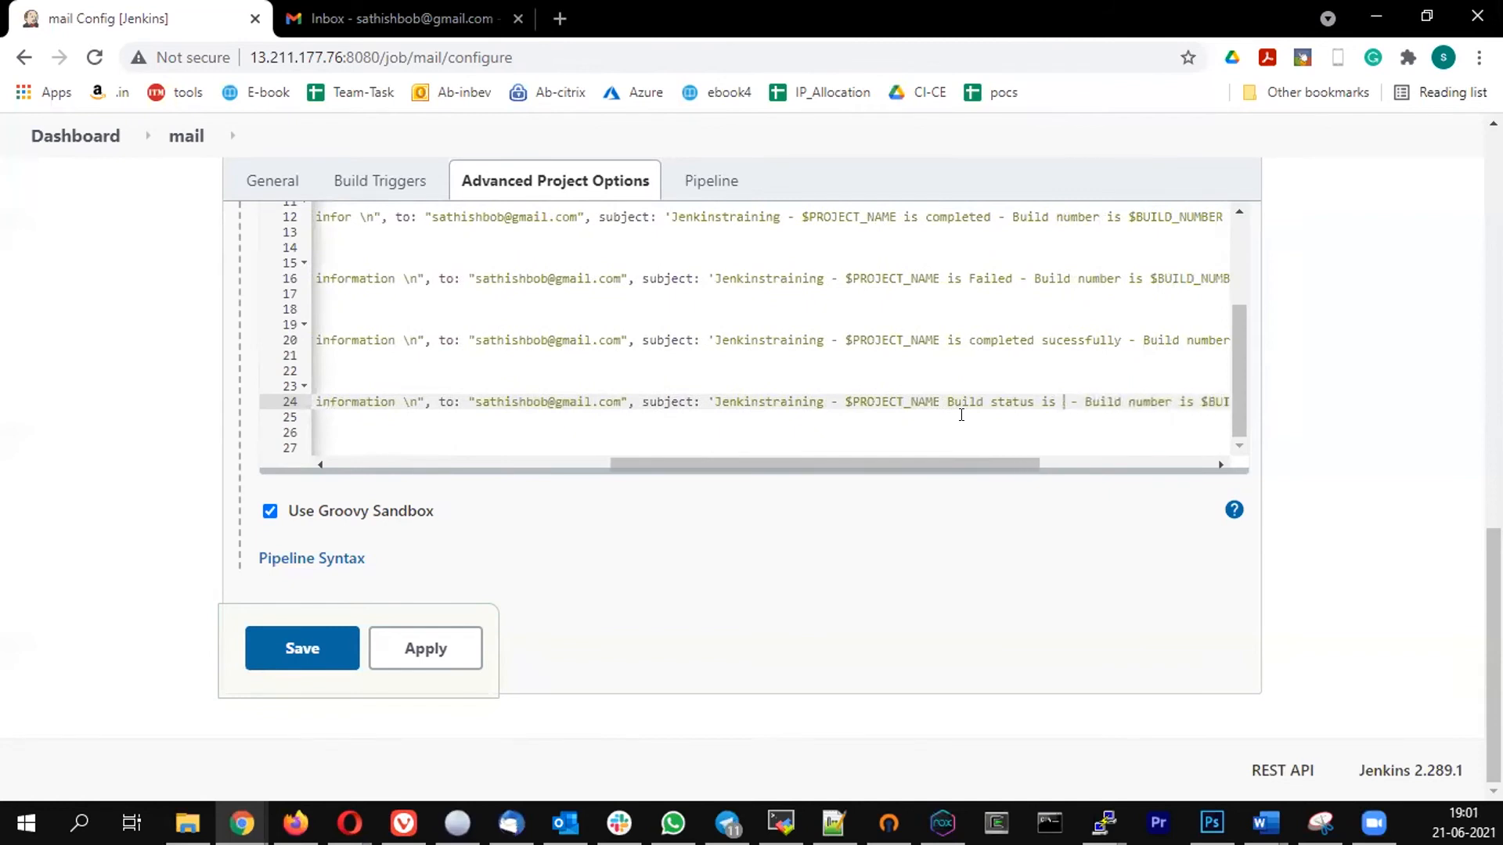
type("d")
left_click(315, 659)
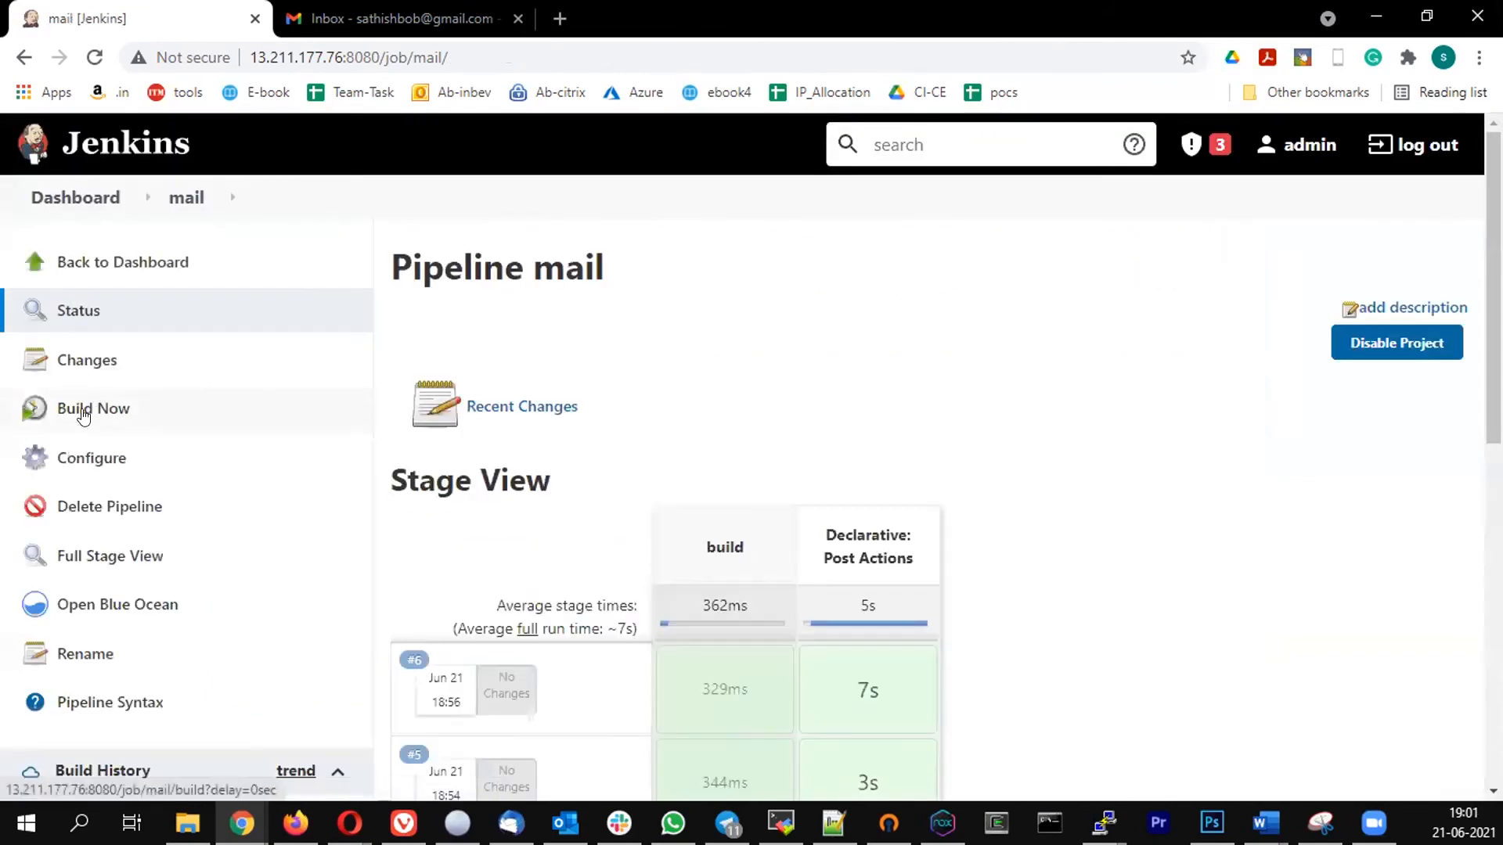
- Run the mail pipeline and open the console output of the new build
left_click(83, 416)
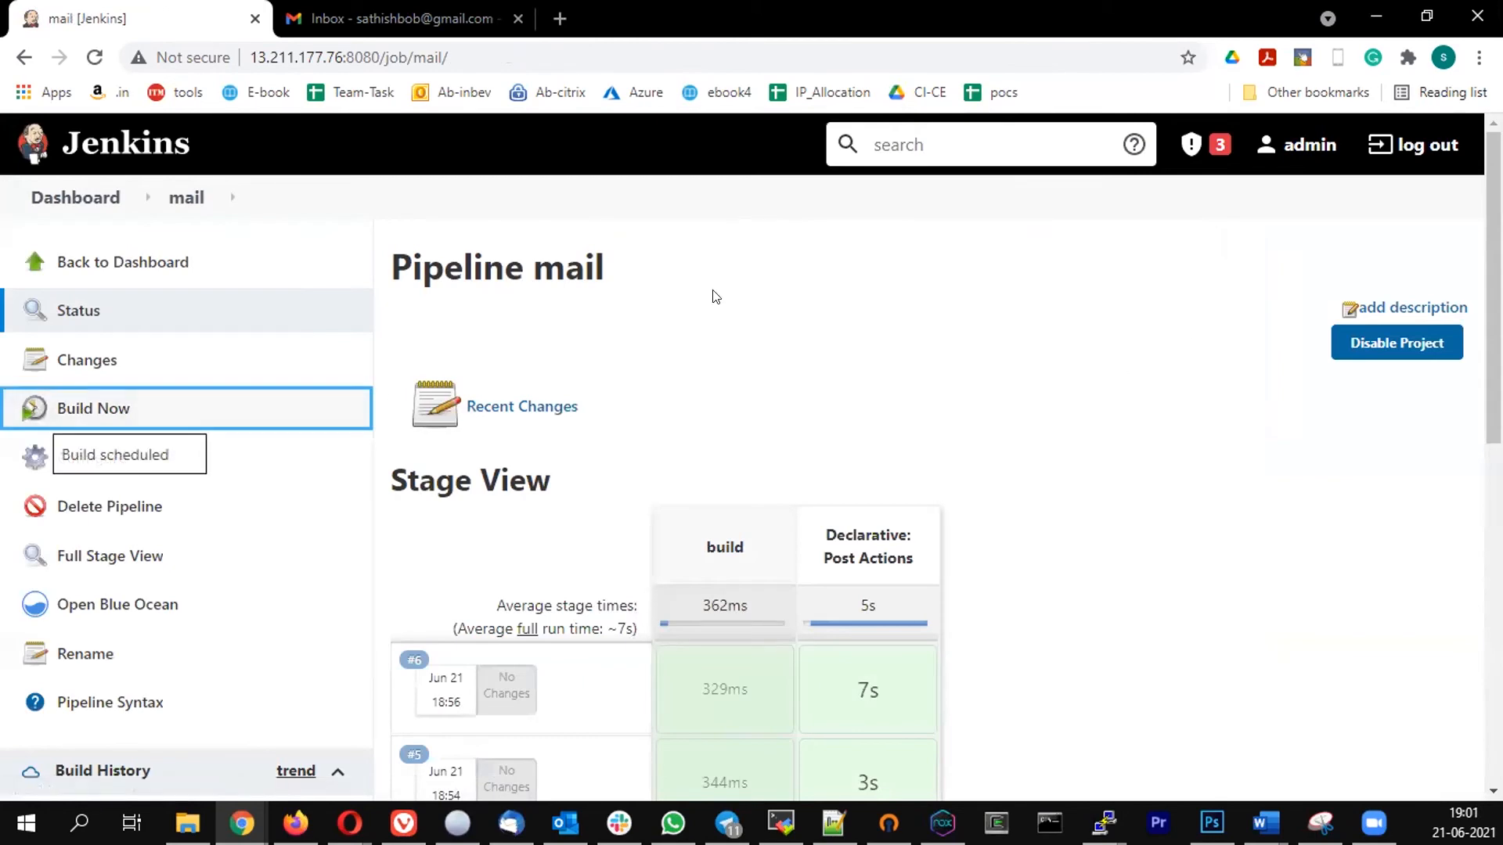
scroll(251, 383, "down", 4)
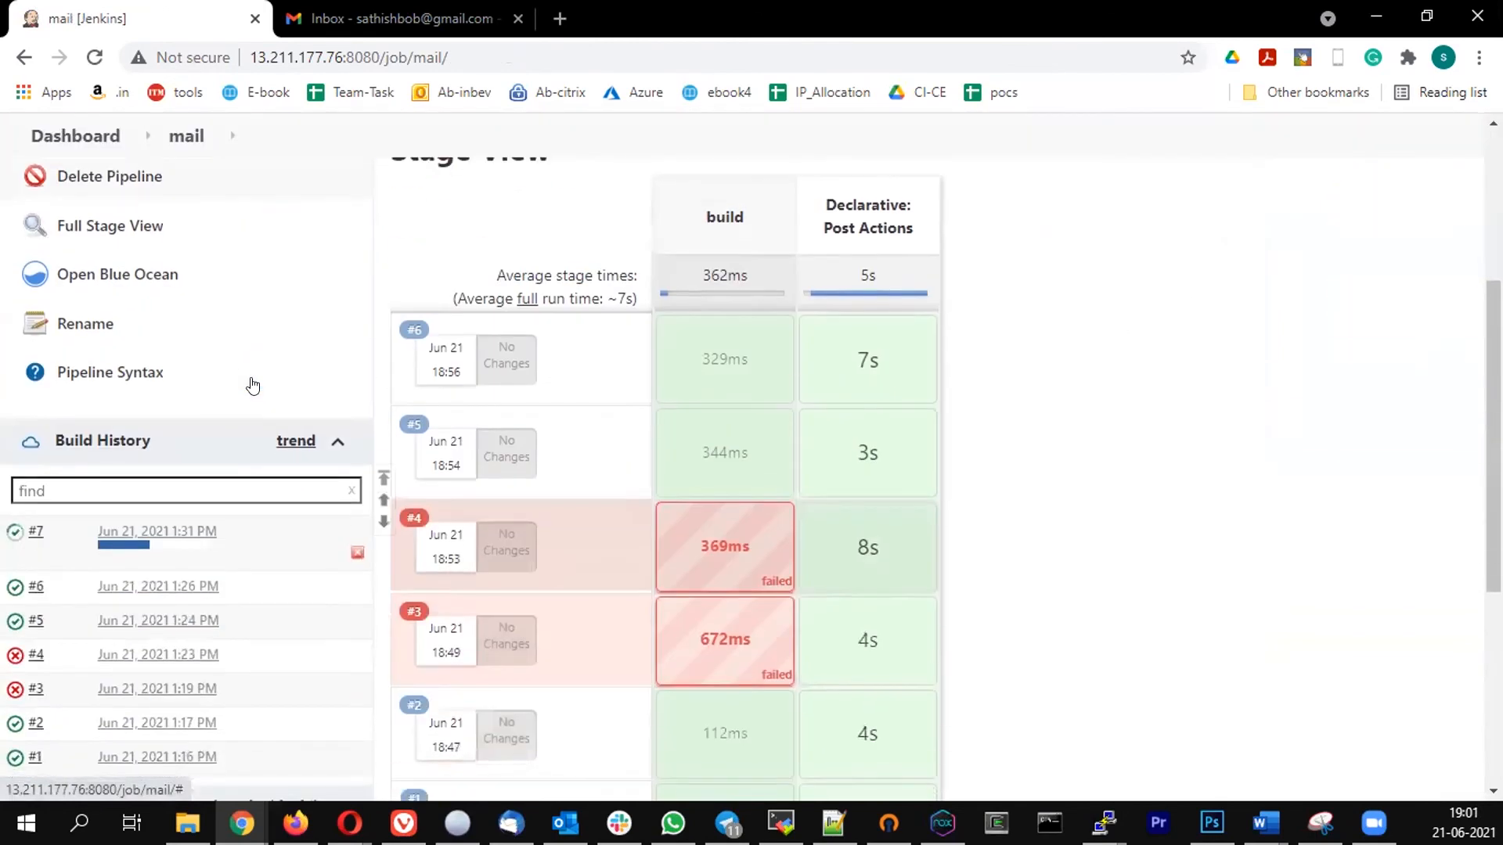
left_click(53, 531)
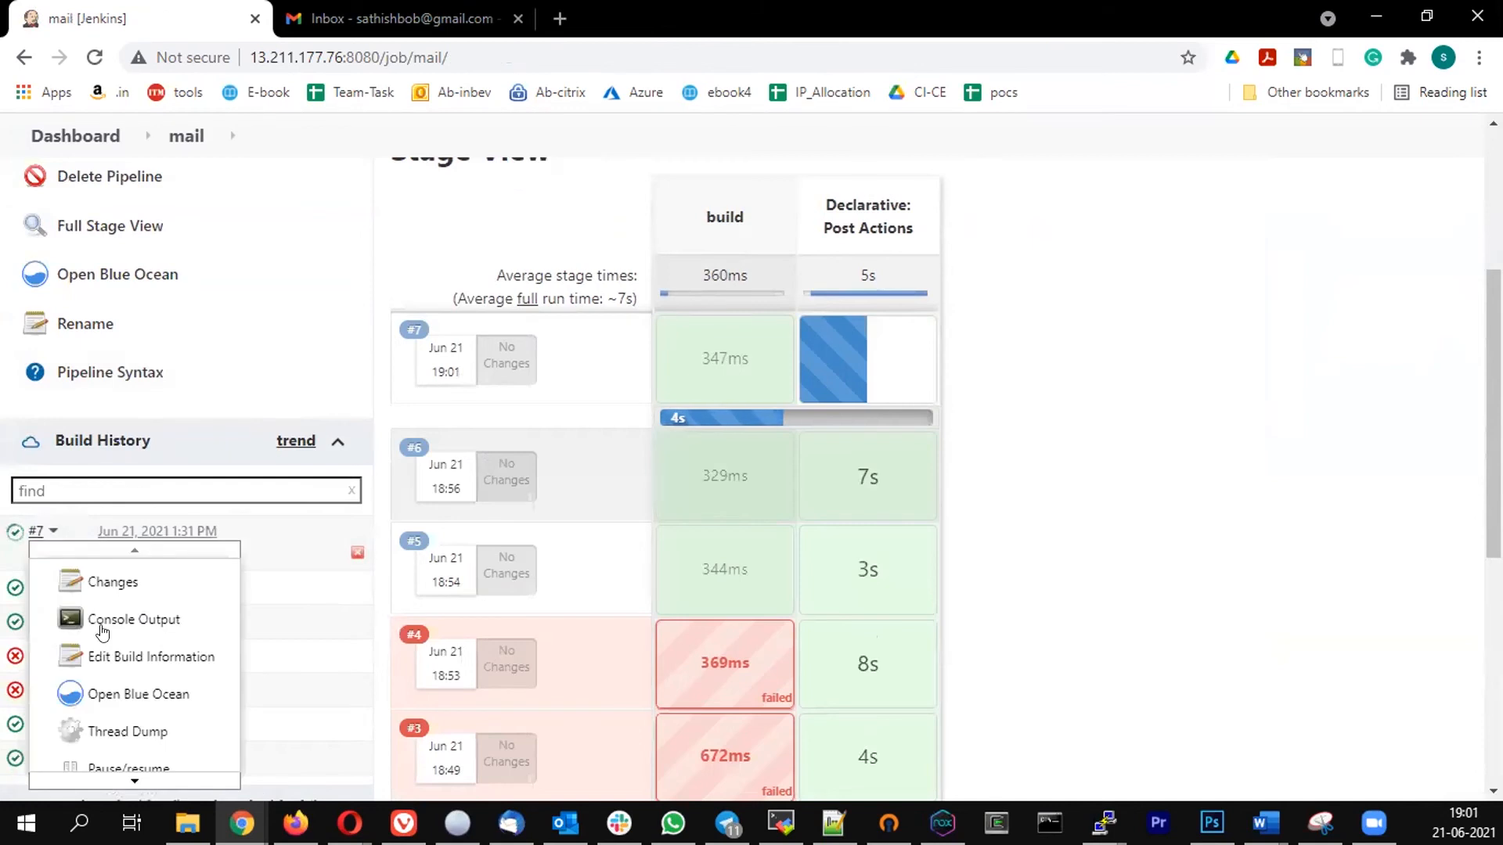
left_click(102, 626)
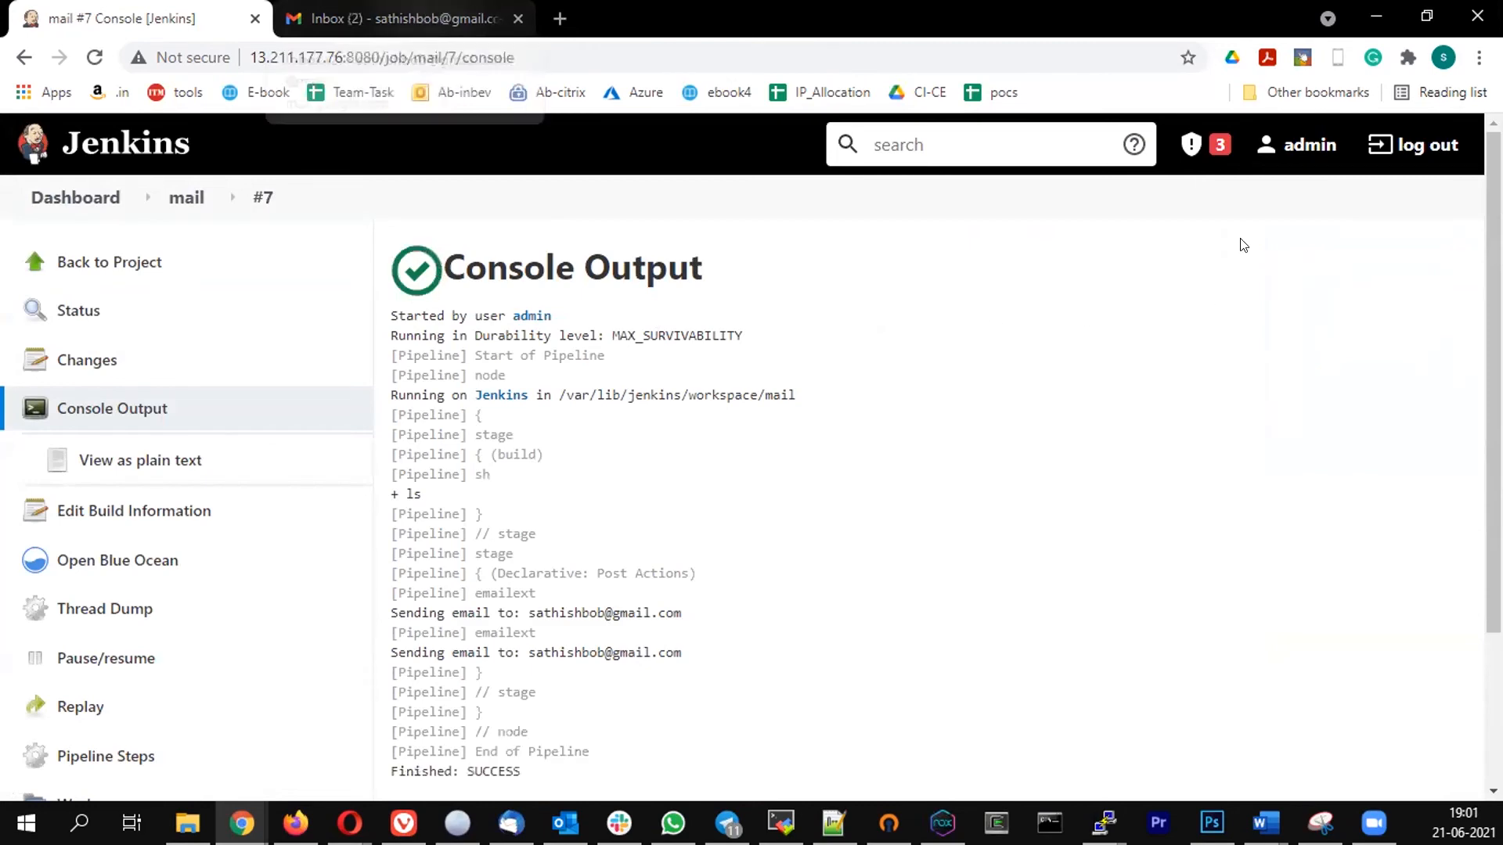
- Switch to Gmail, then open and delete both notification emails for build 7
key("ctrl+Tab")
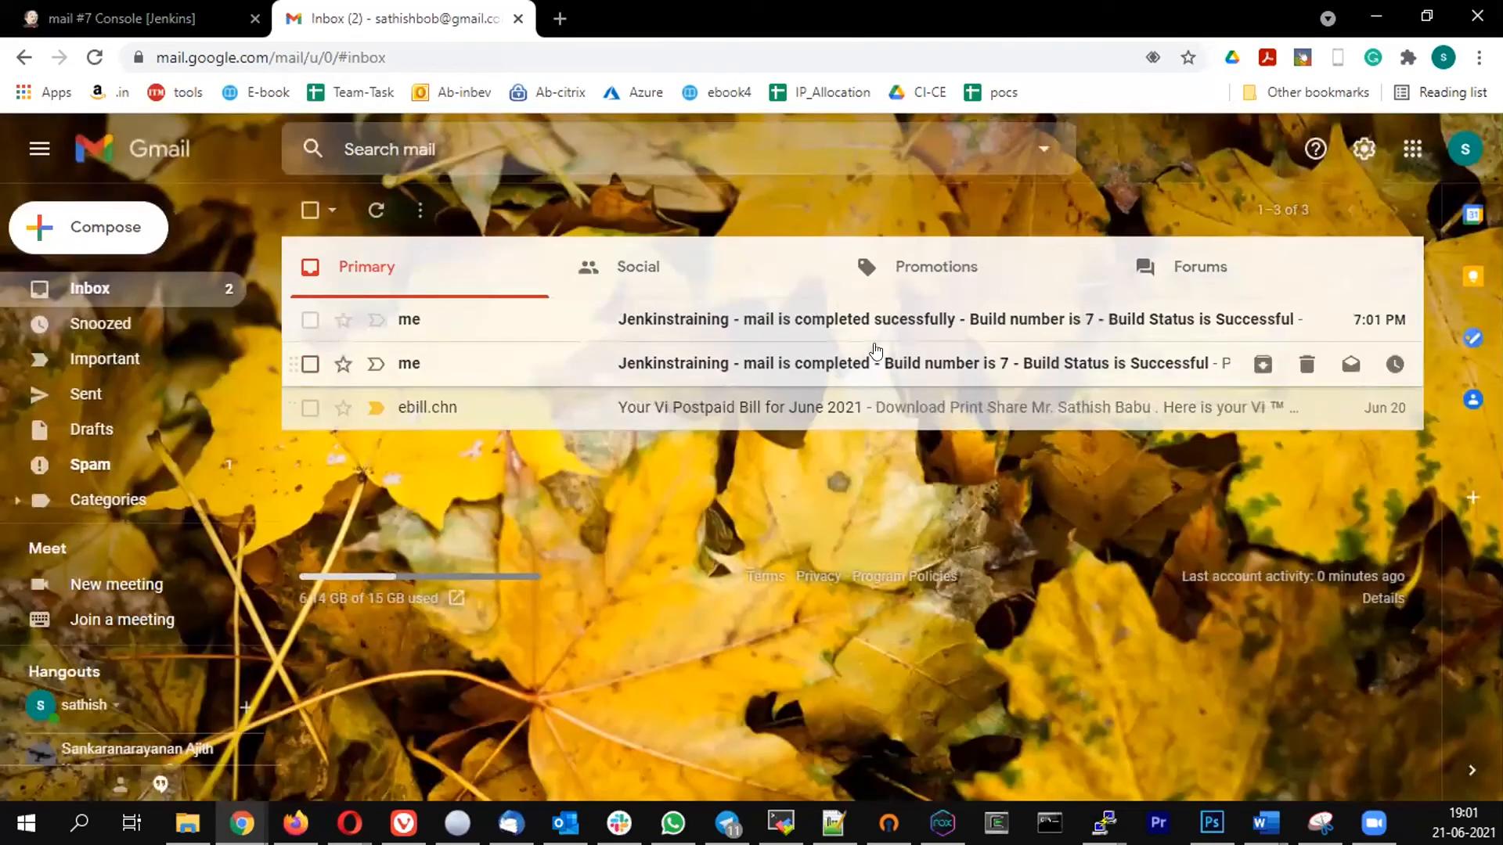
left_click(816, 363)
left_click(468, 209)
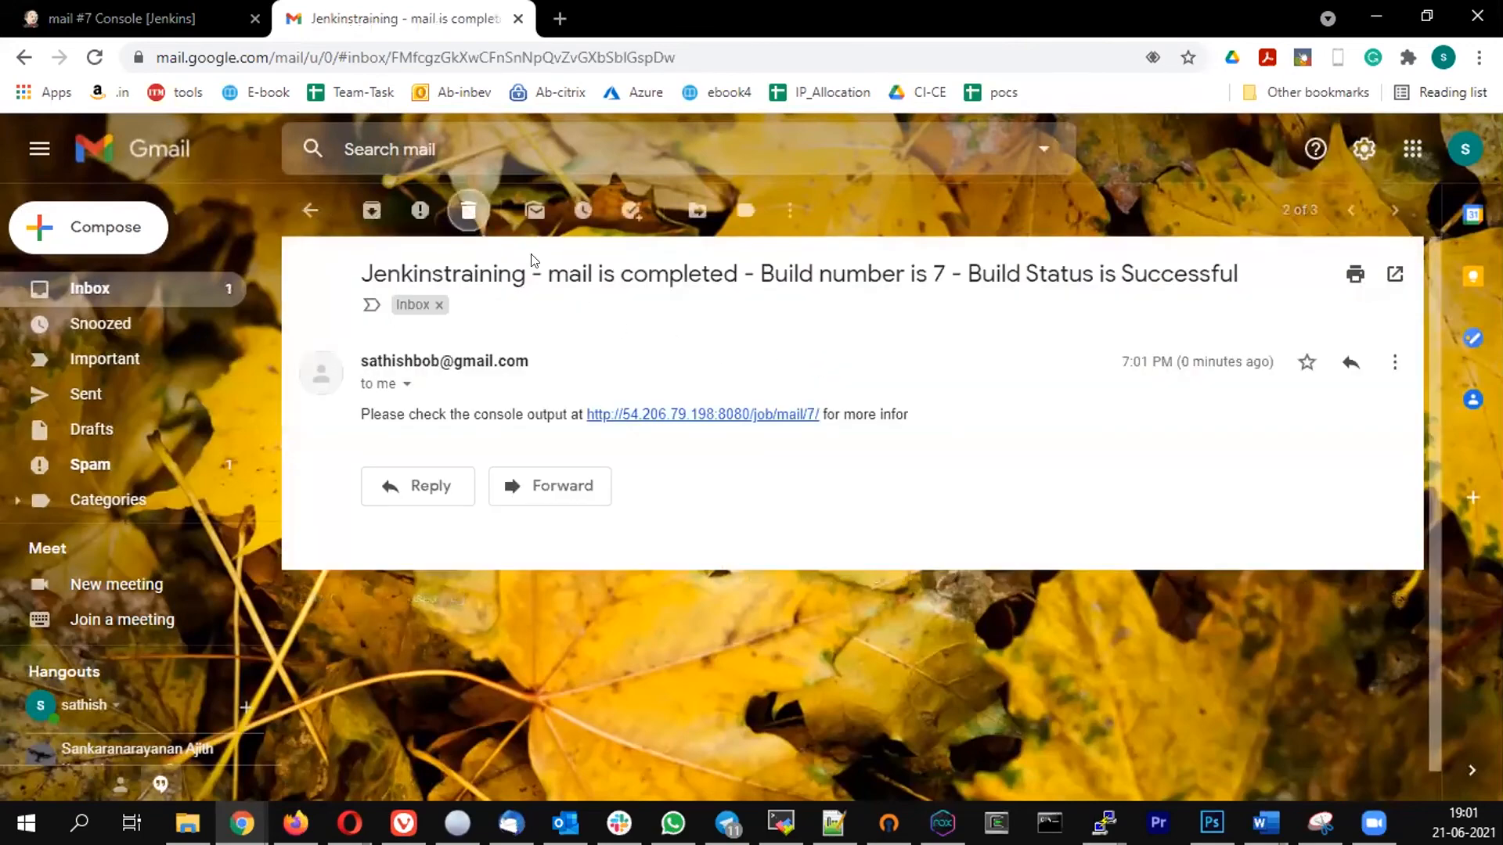
left_click(785, 324)
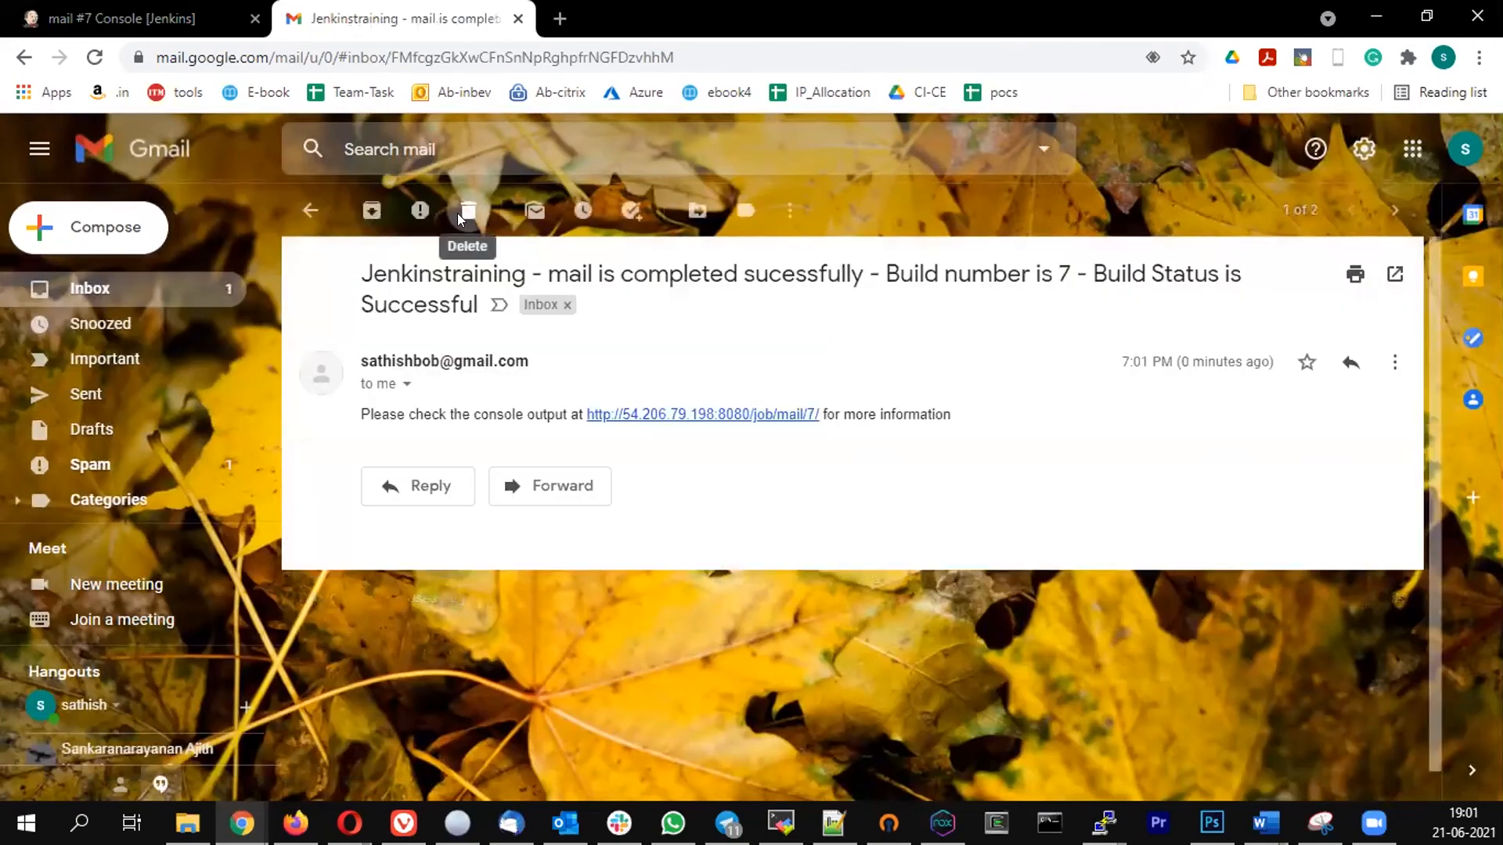
left_click(460, 211)
- Return to Jenkins and change the build stage's shell command to 'ls test.txt' in the mail job's pipeline script
left_click(144, 28)
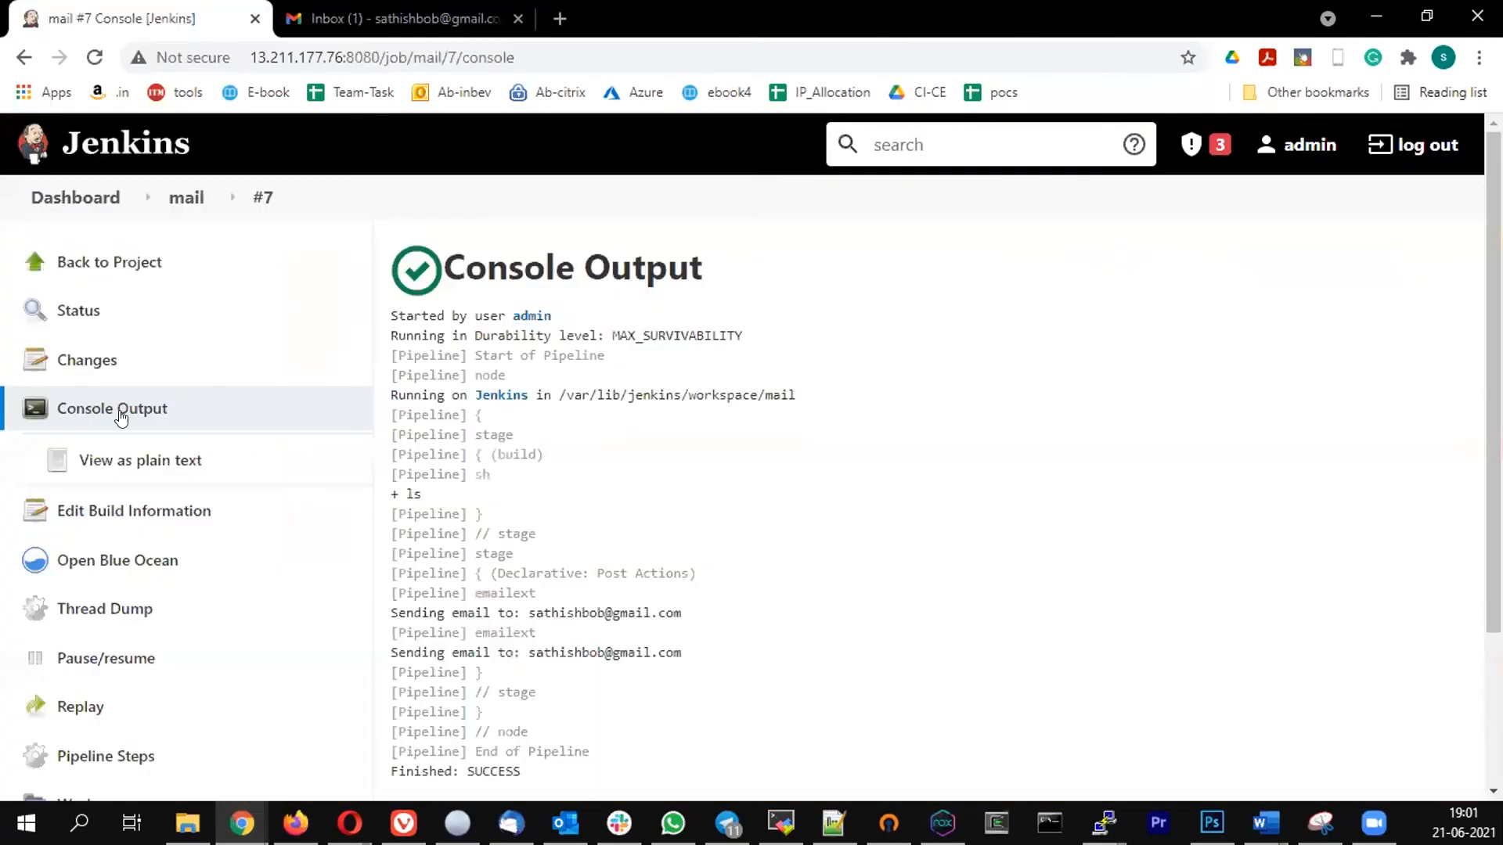
left_click(168, 202)
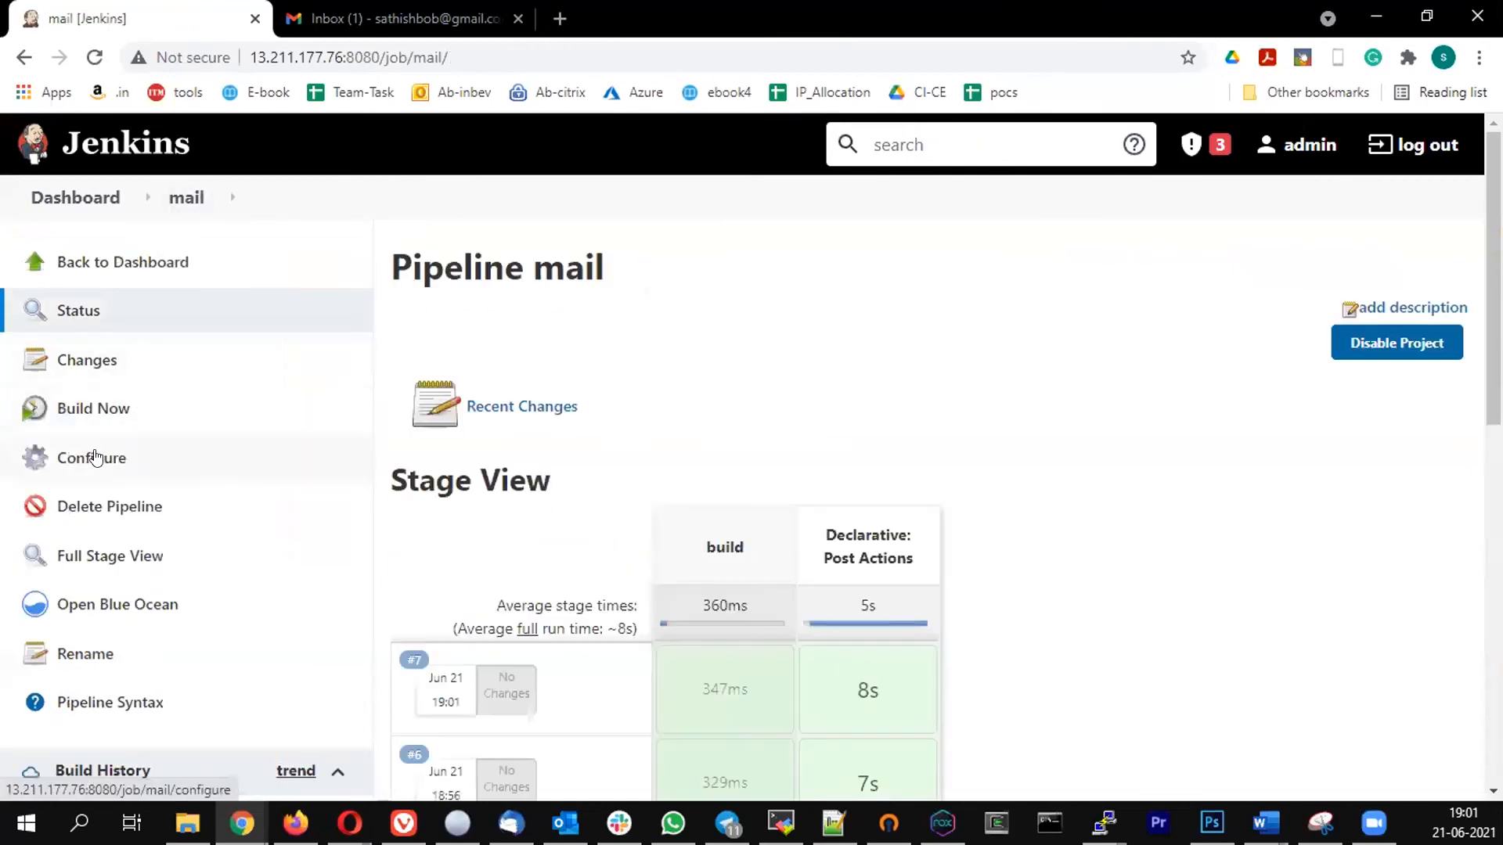
left_click(110, 458)
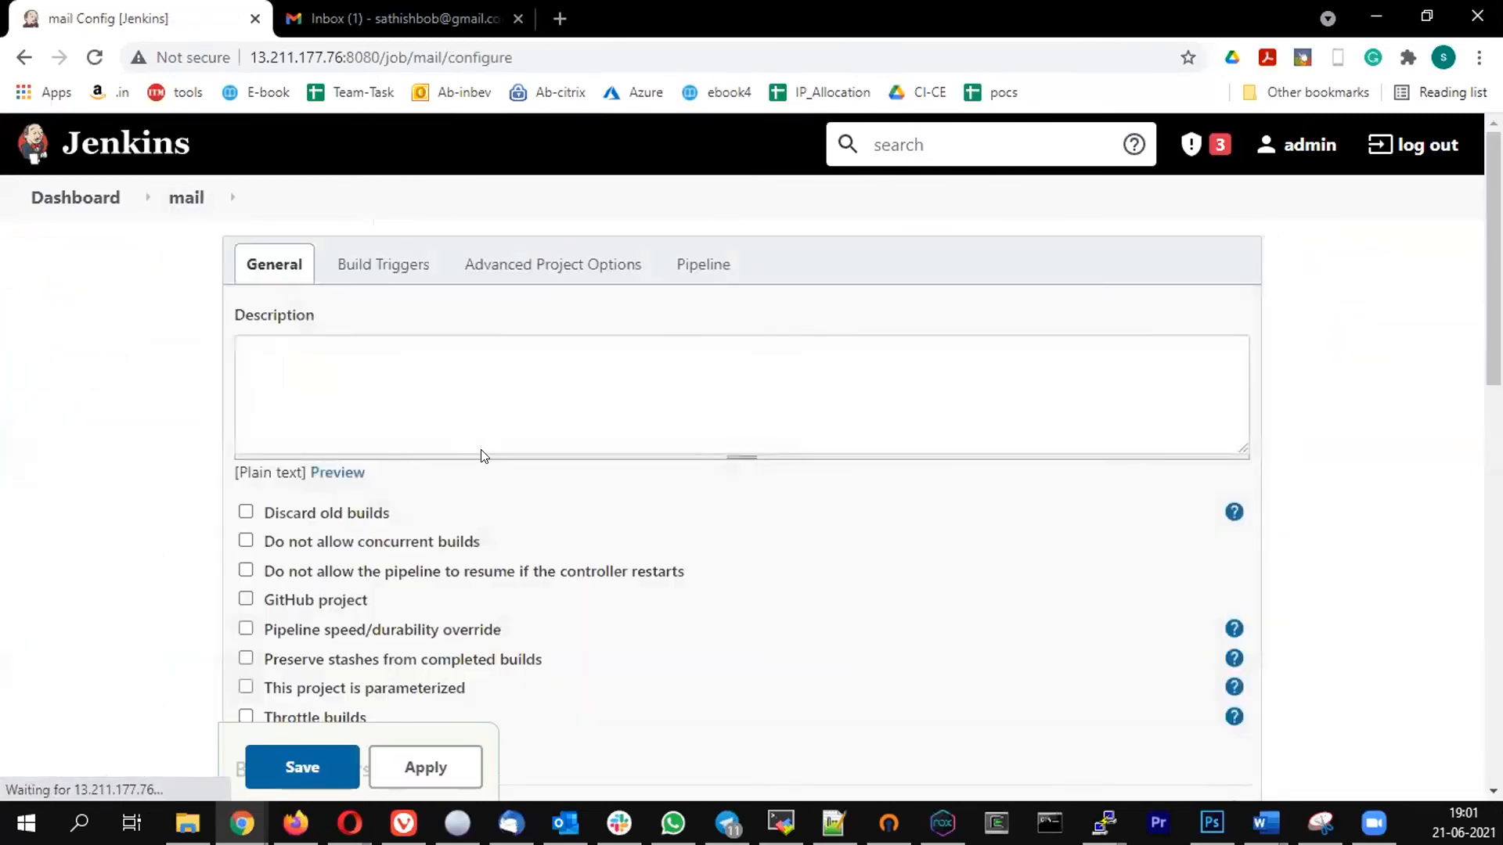
scroll(480, 452, "down", 10)
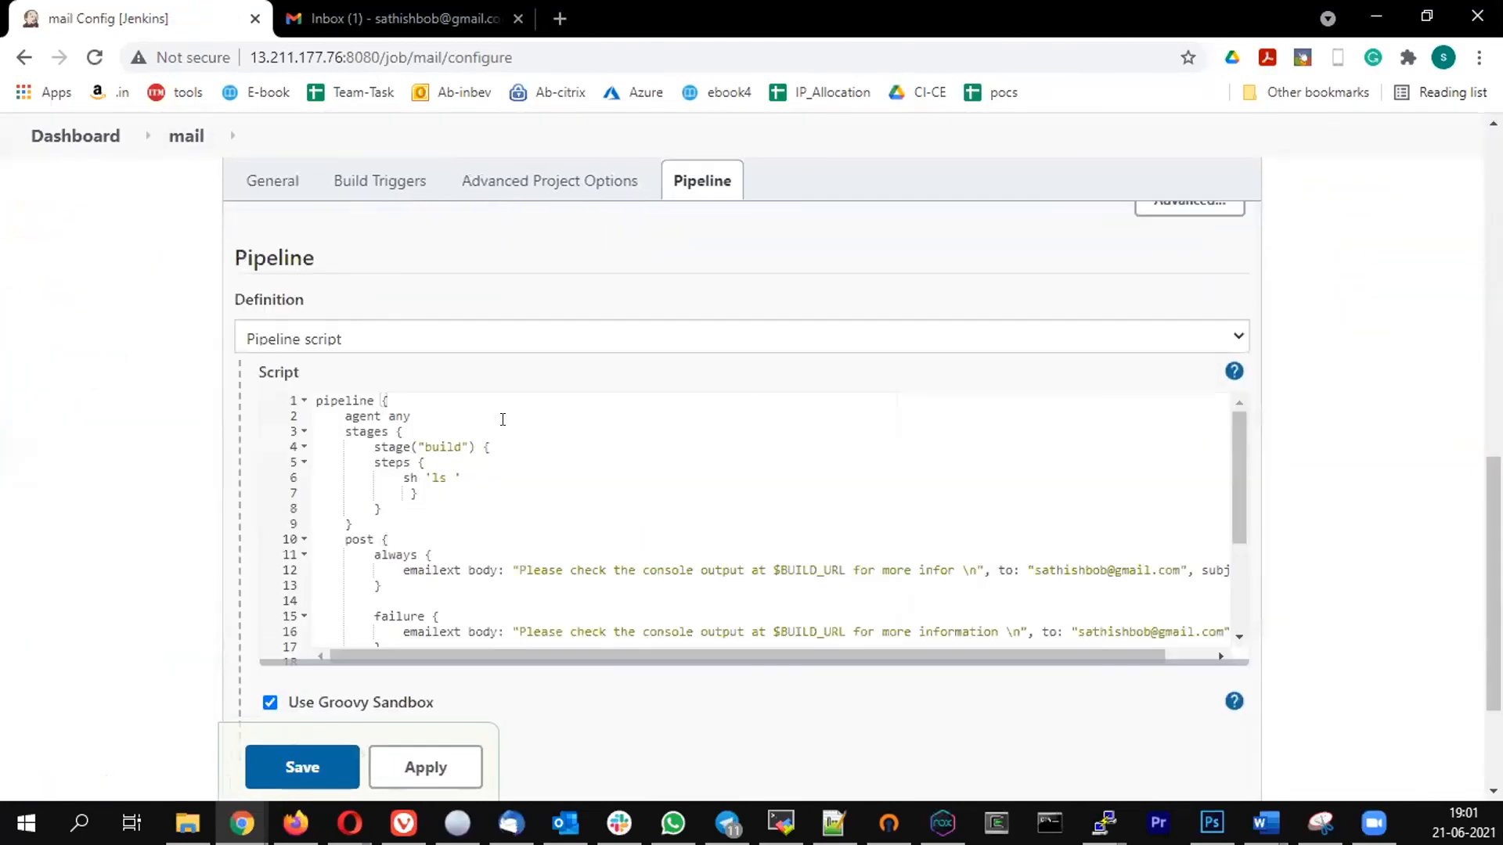
left_click(447, 474)
type("test ")
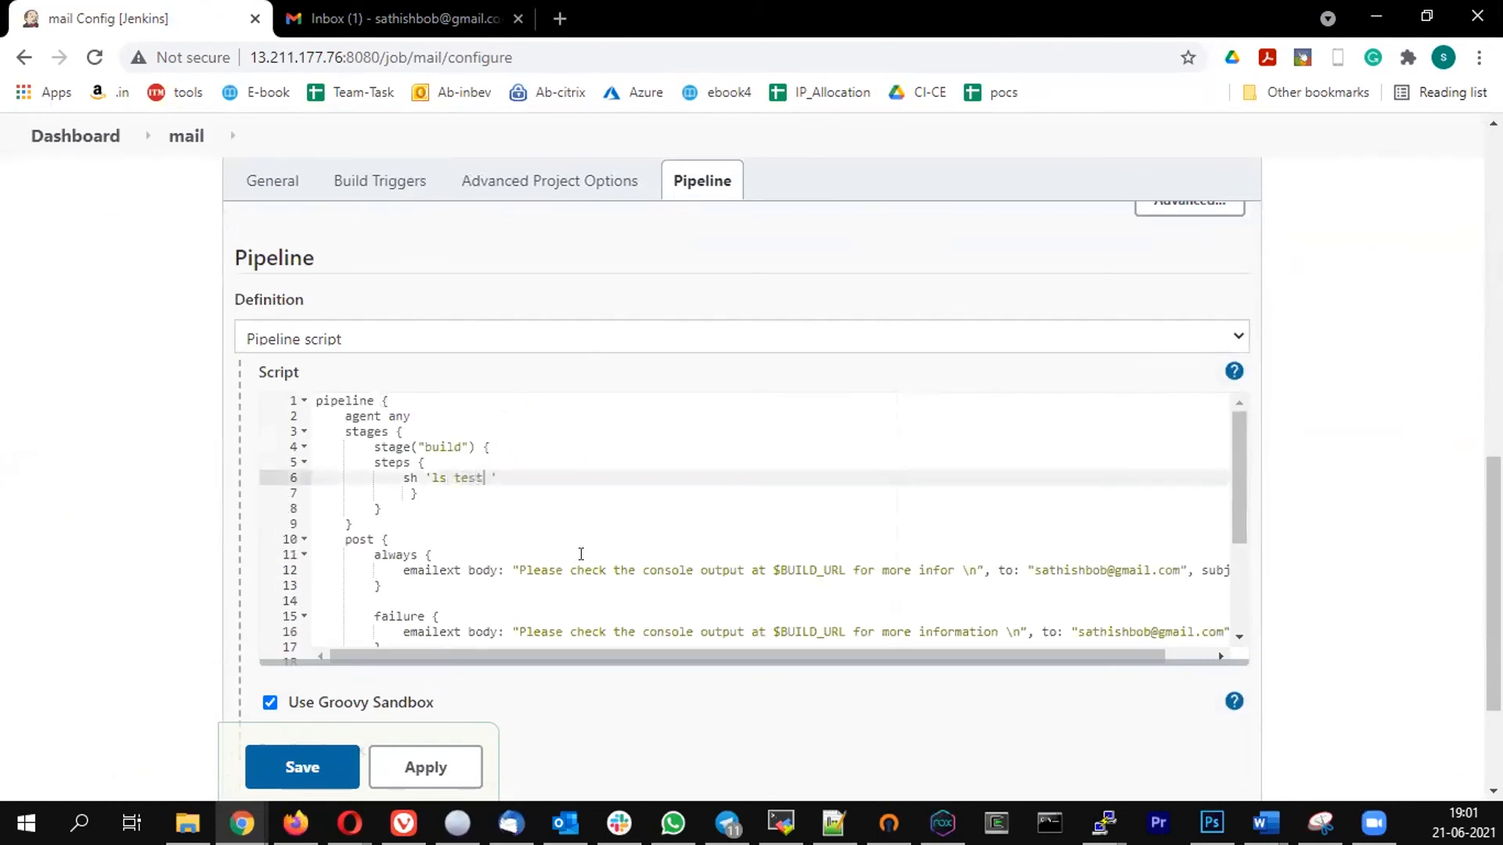
type(".txt")
left_click(448, 501)
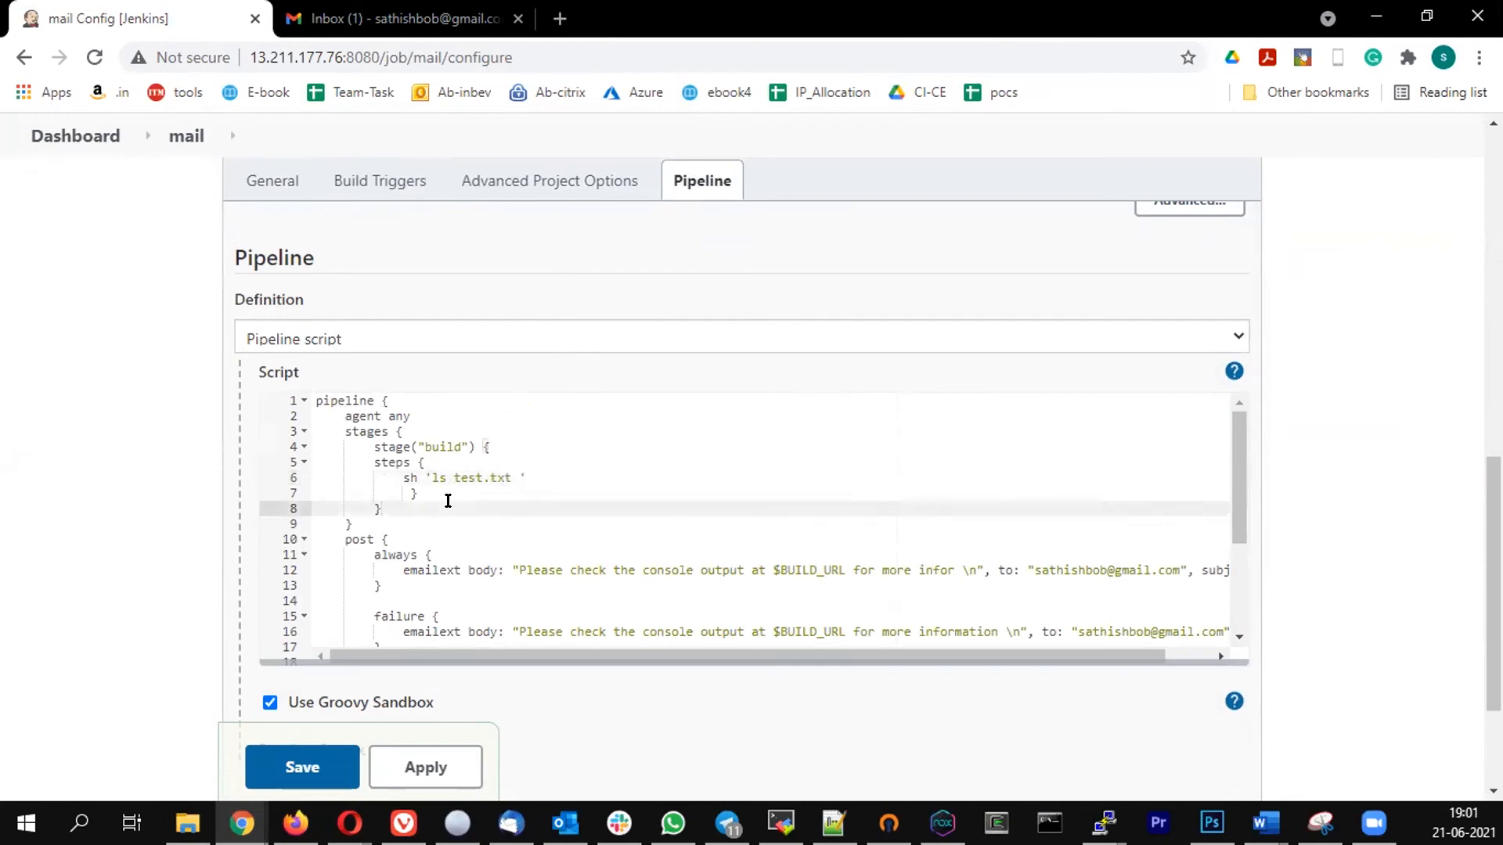
- Save the pipeline configuration and start a new build of the mail job
key("ctrl+a")
left_click(293, 778)
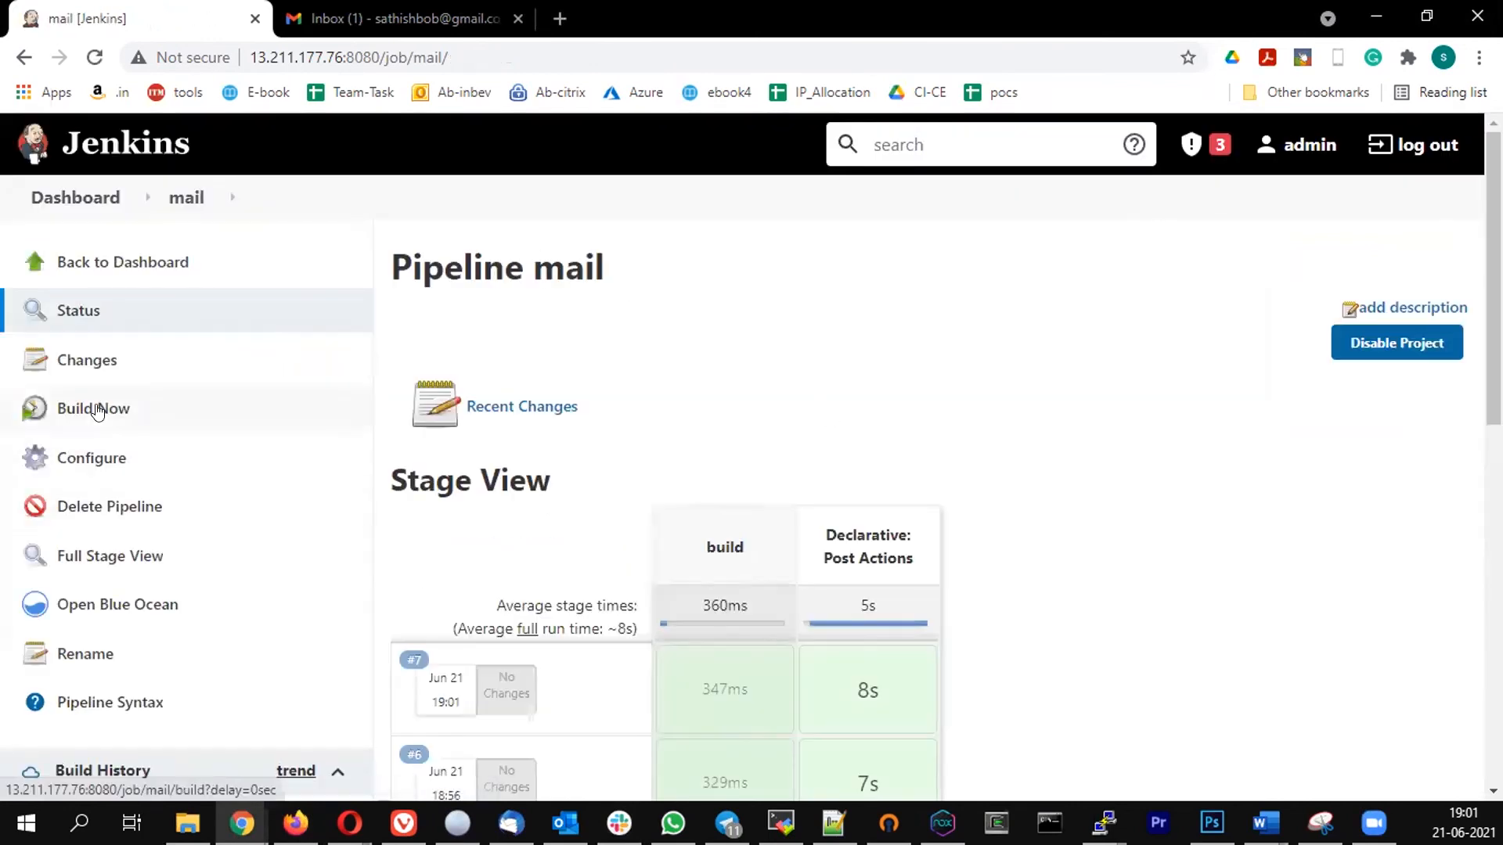
left_click(111, 407)
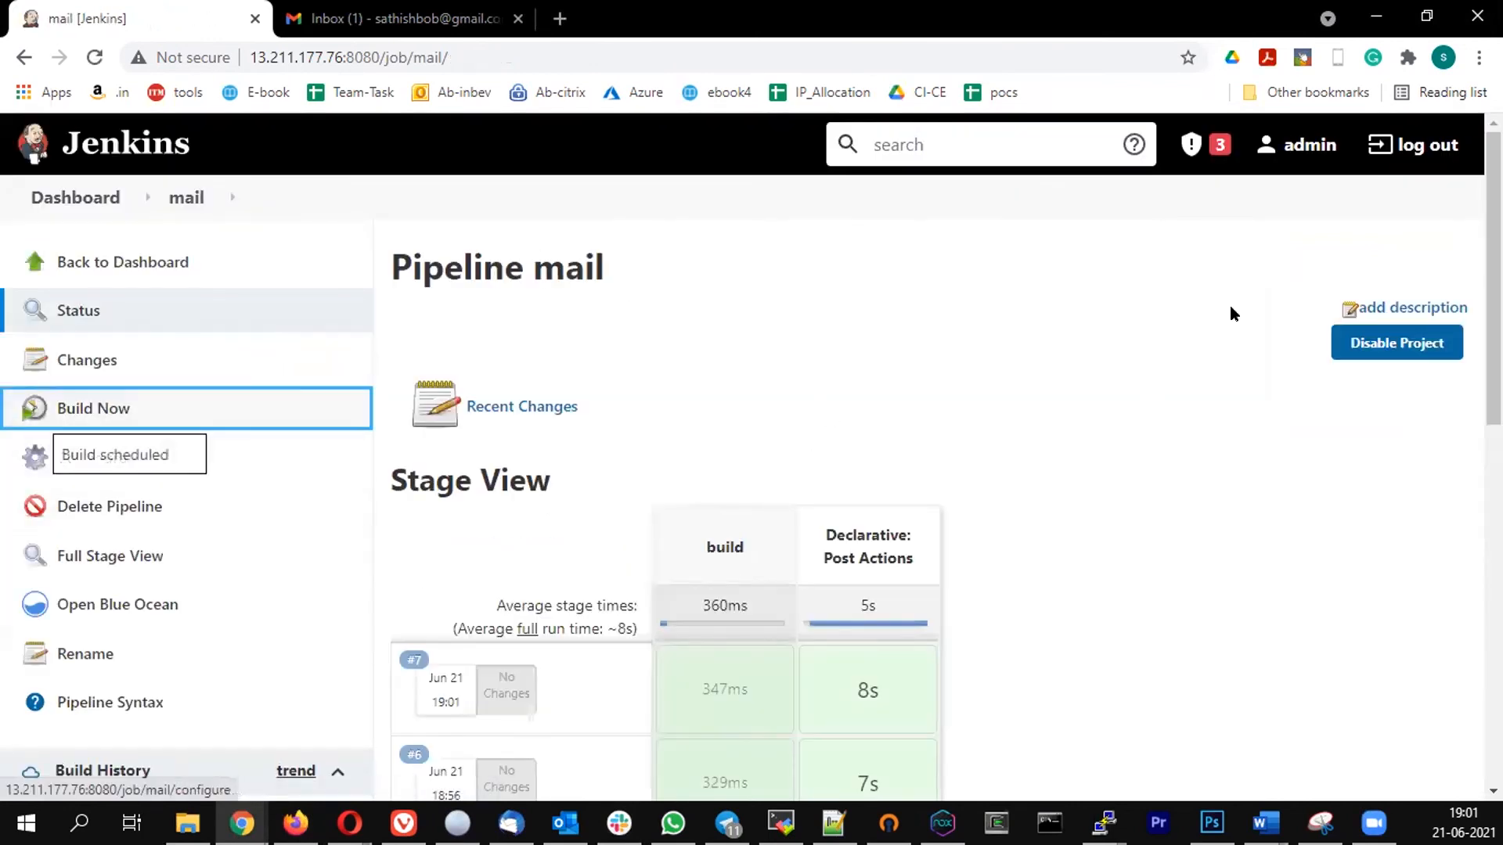
- Switch to Gmail and delete the Amazon price drop email from the inbox
left_click(427, 8)
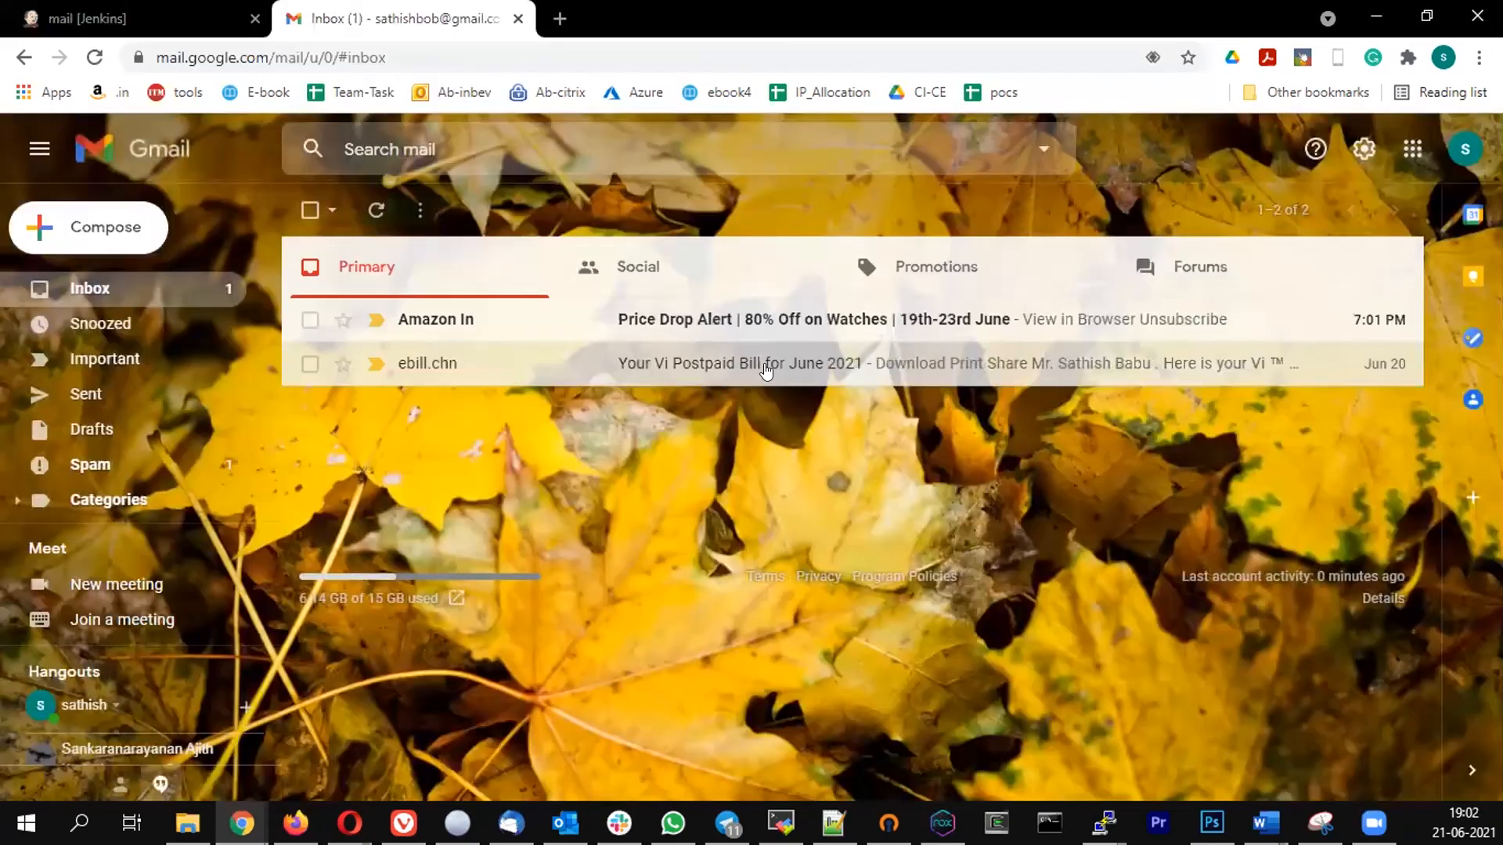
left_click(769, 322)
left_click(470, 210)
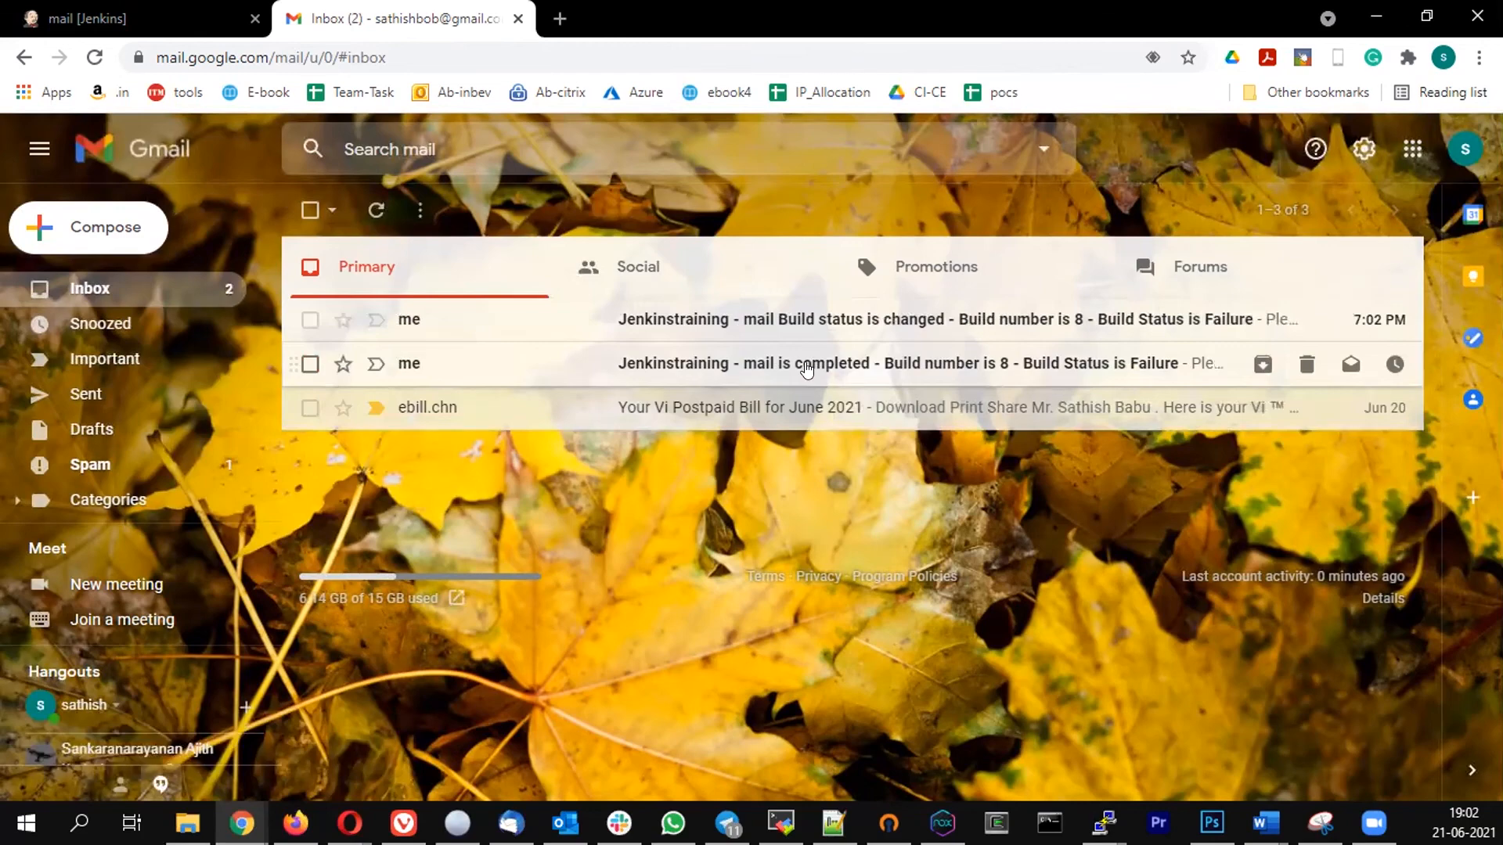
- Open and delete each of the build 8 notification emails: completed, Failed and Build status is changed
left_click(807, 369)
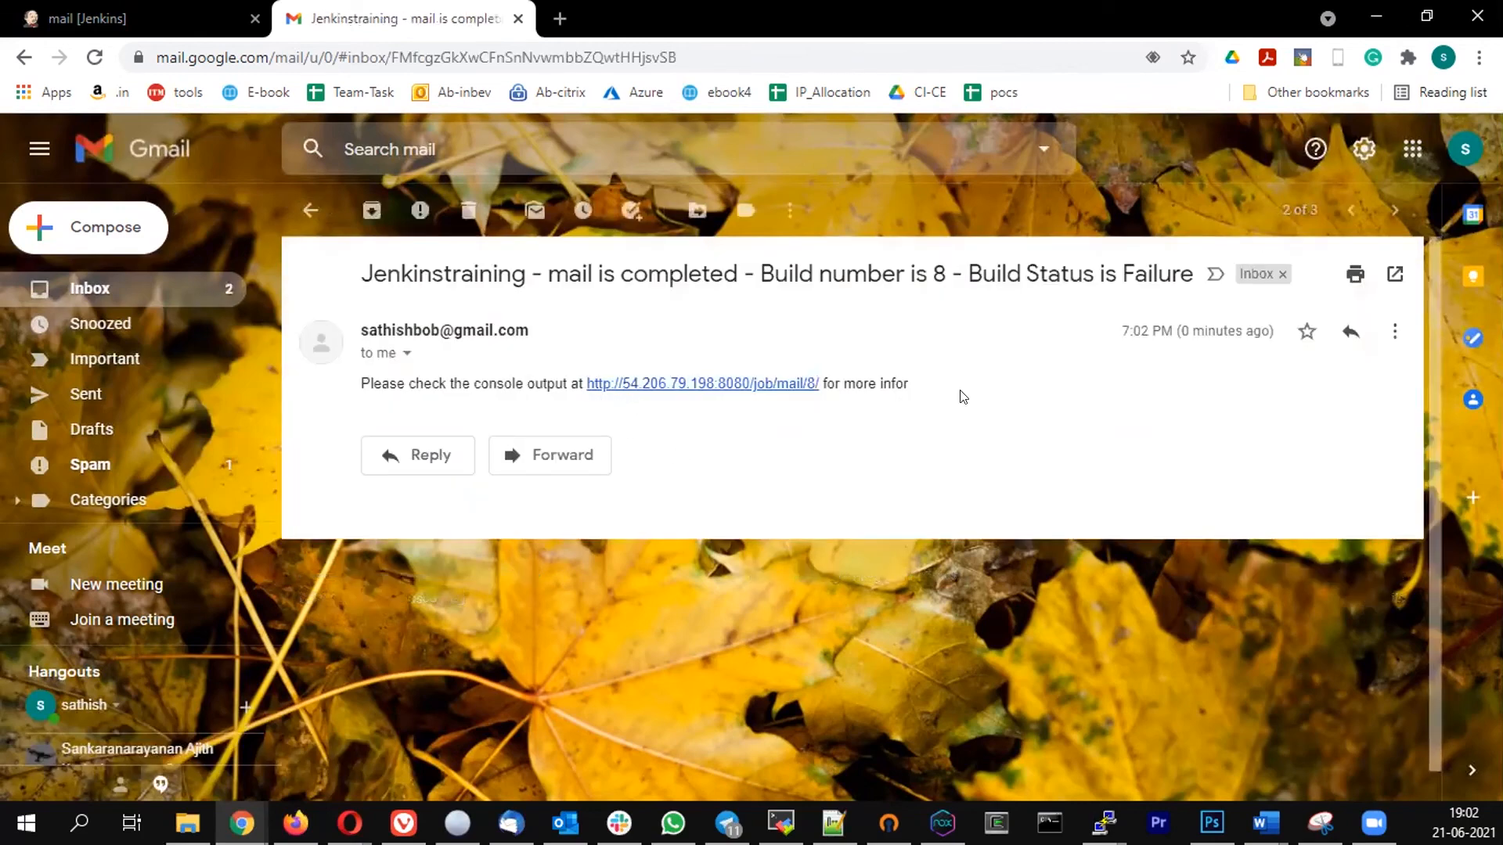
left_click(469, 209)
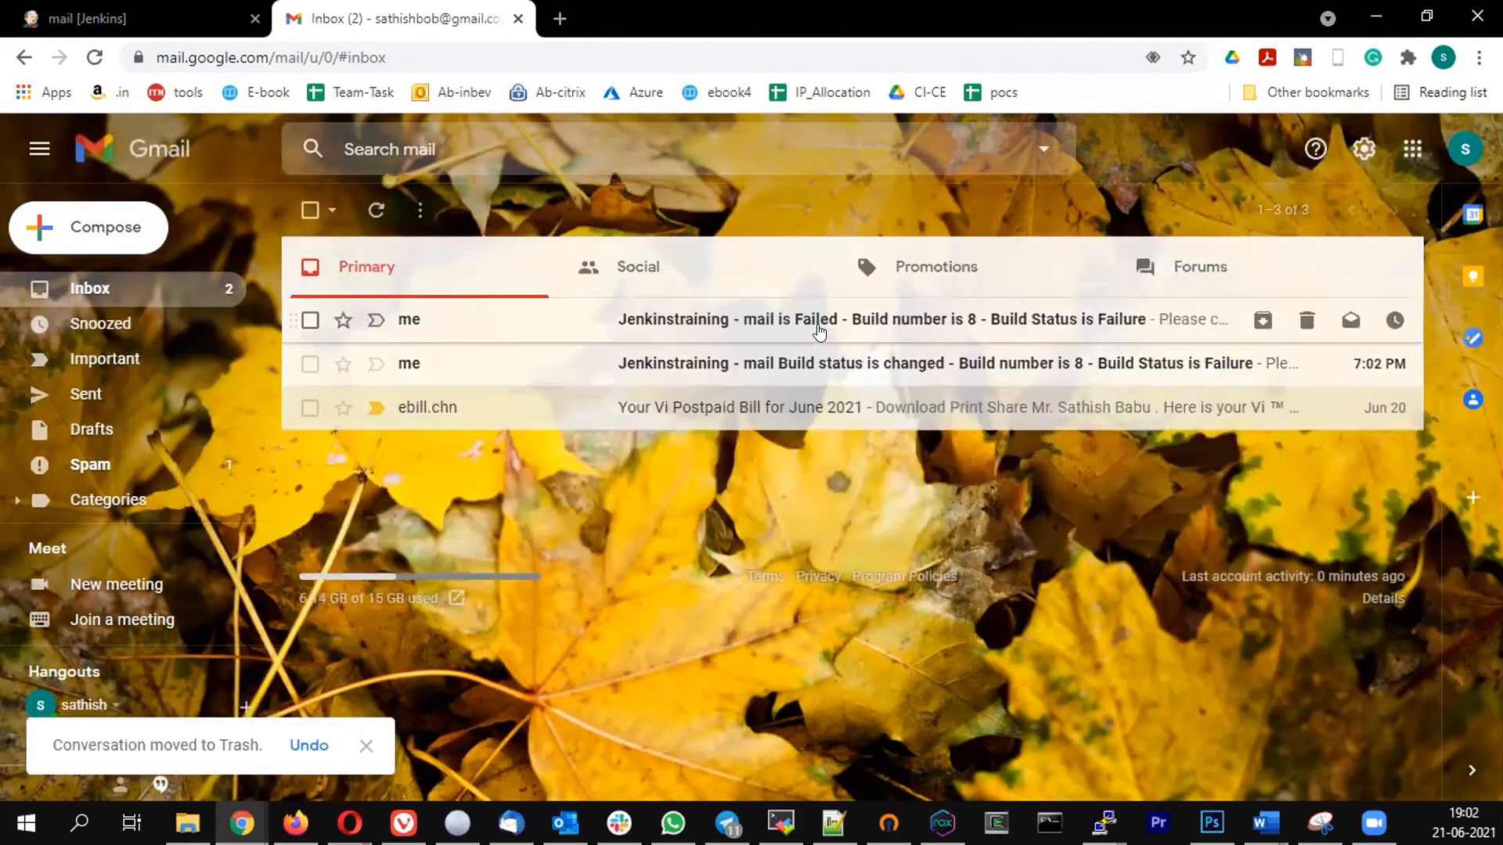
left_click(818, 332)
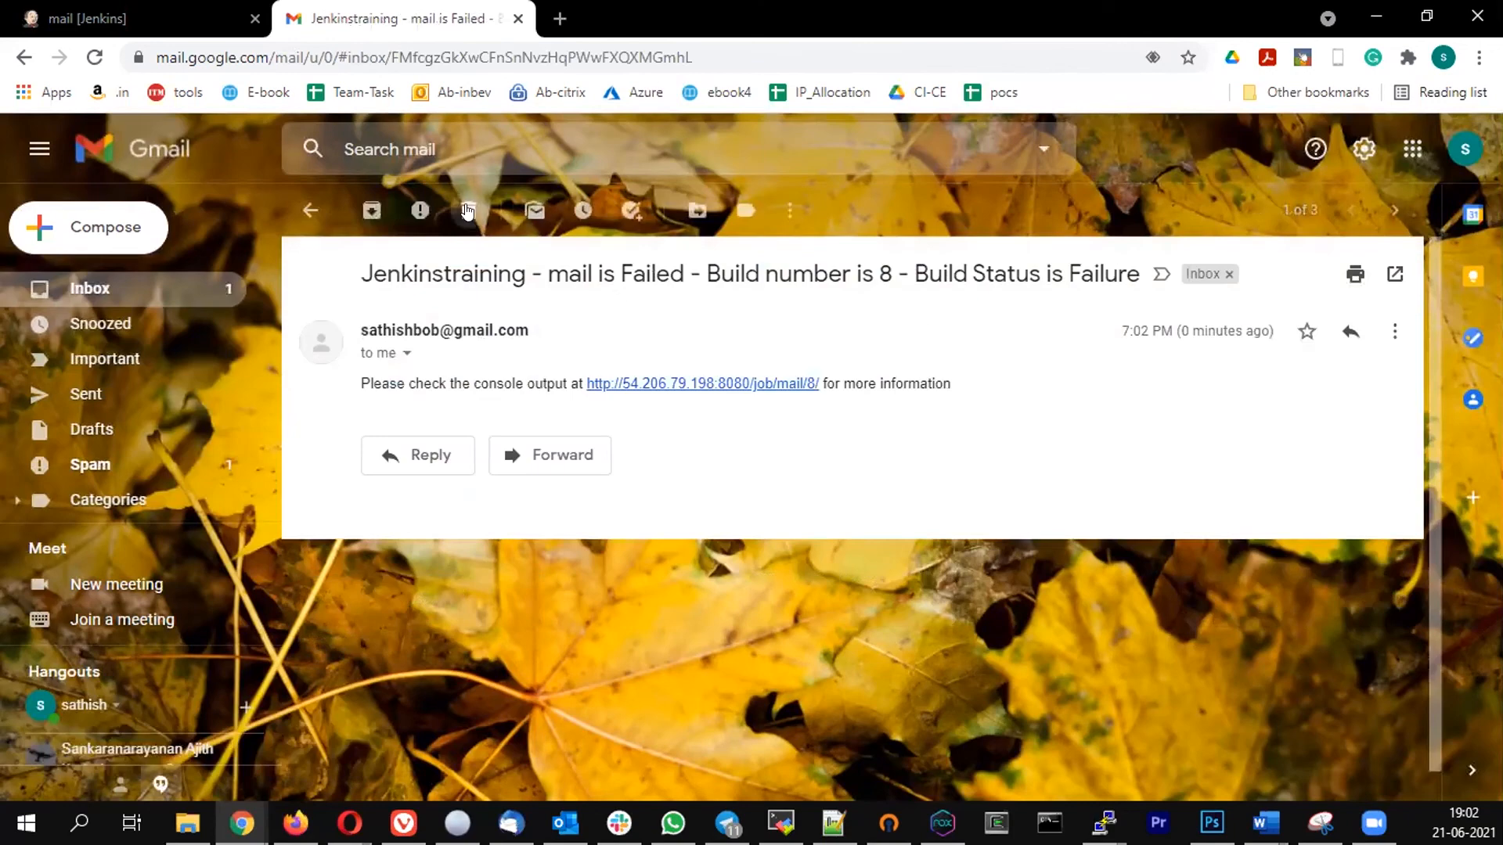
left_click(469, 210)
left_click(785, 321)
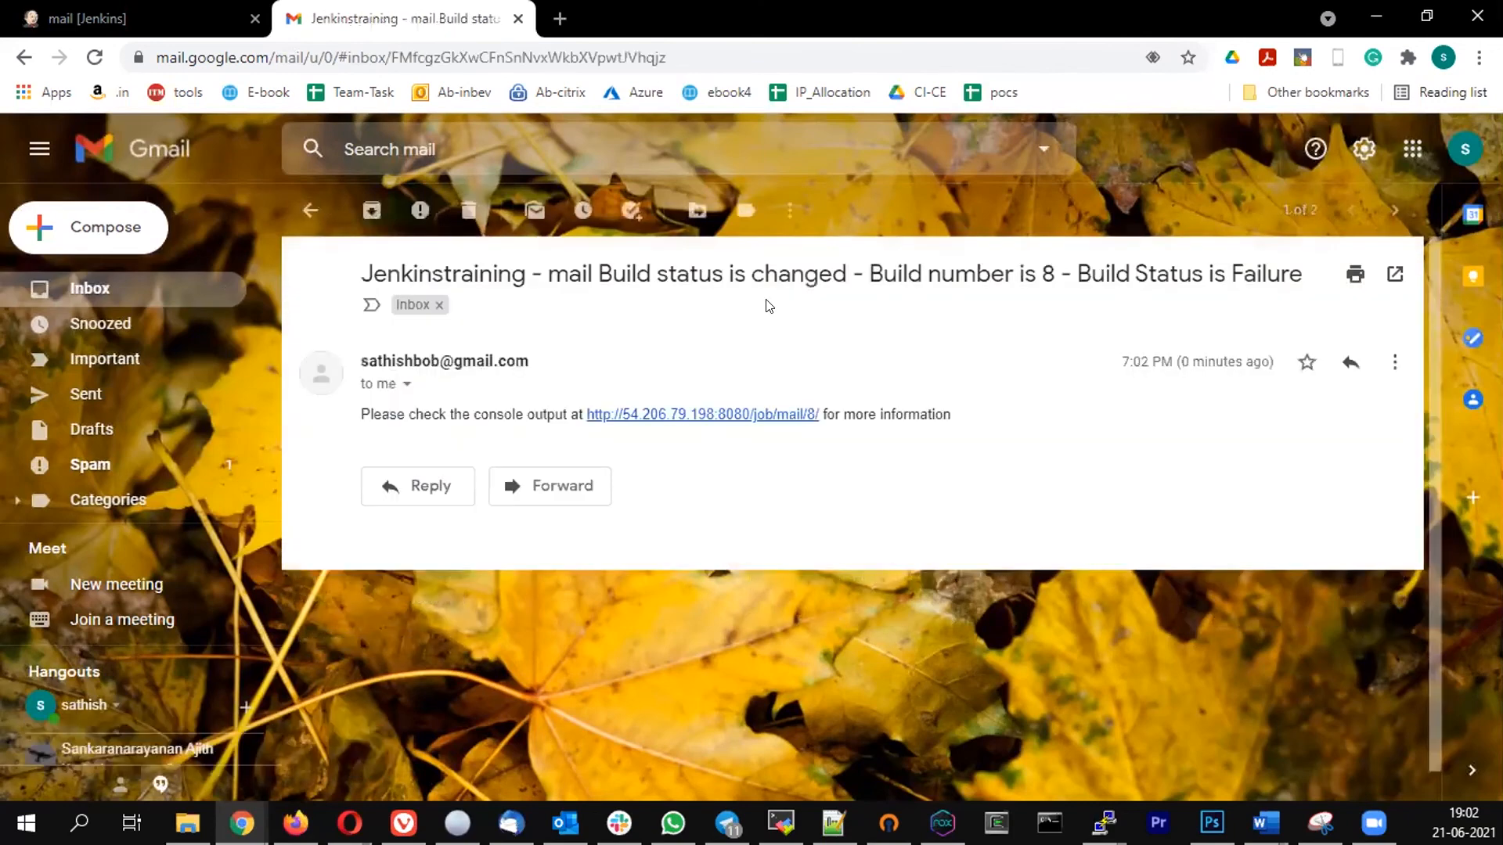
left_click(468, 210)
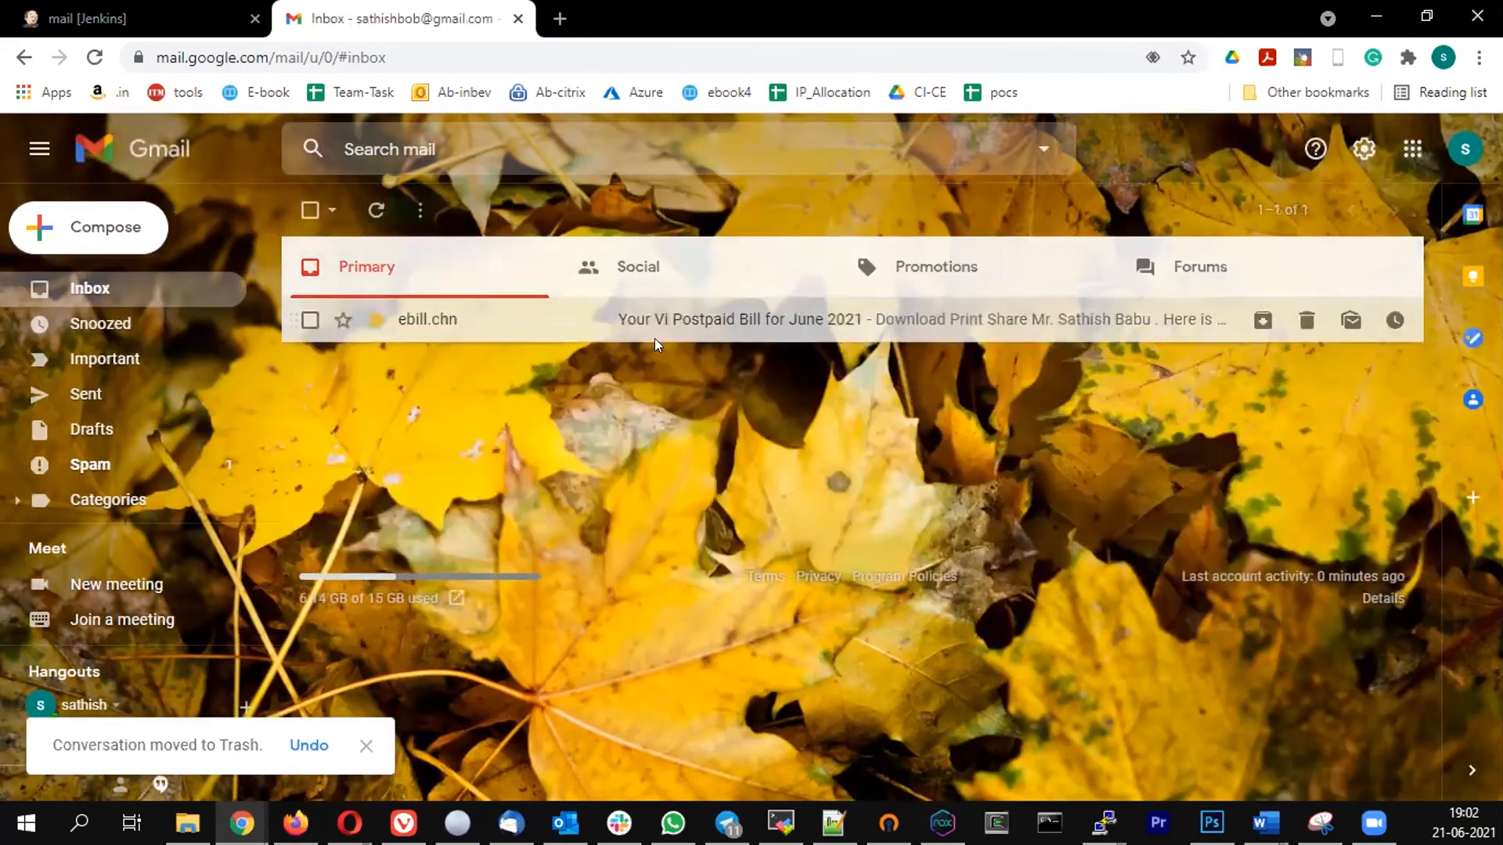
- Return to Jenkins, remove test.txt from the build stage's ls command, and save and rebuild the mail job
left_click(80, 17)
left_click(206, 463)
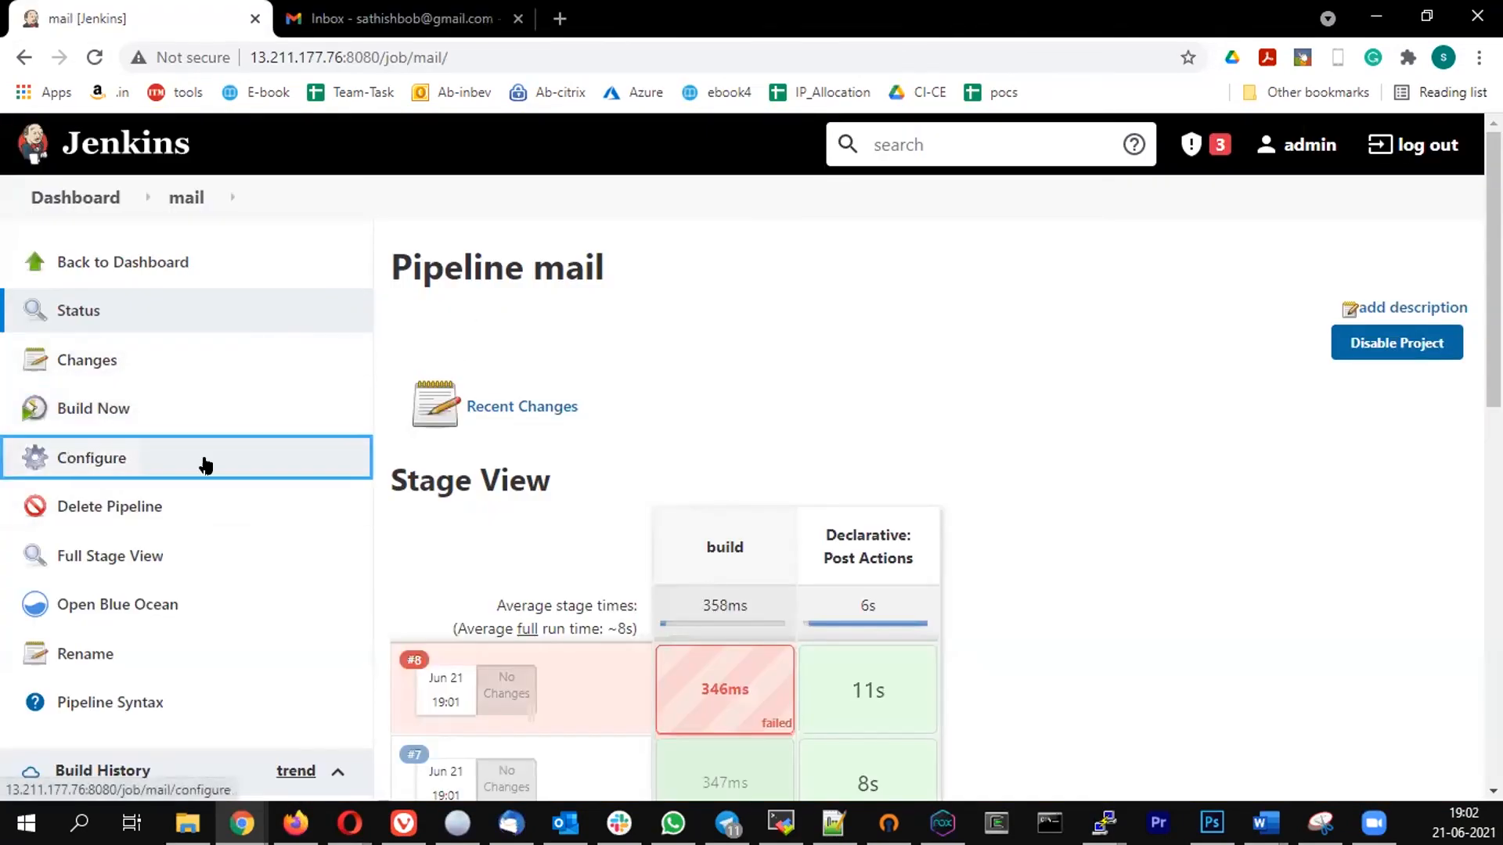
scroll(677, 407, "down", 8)
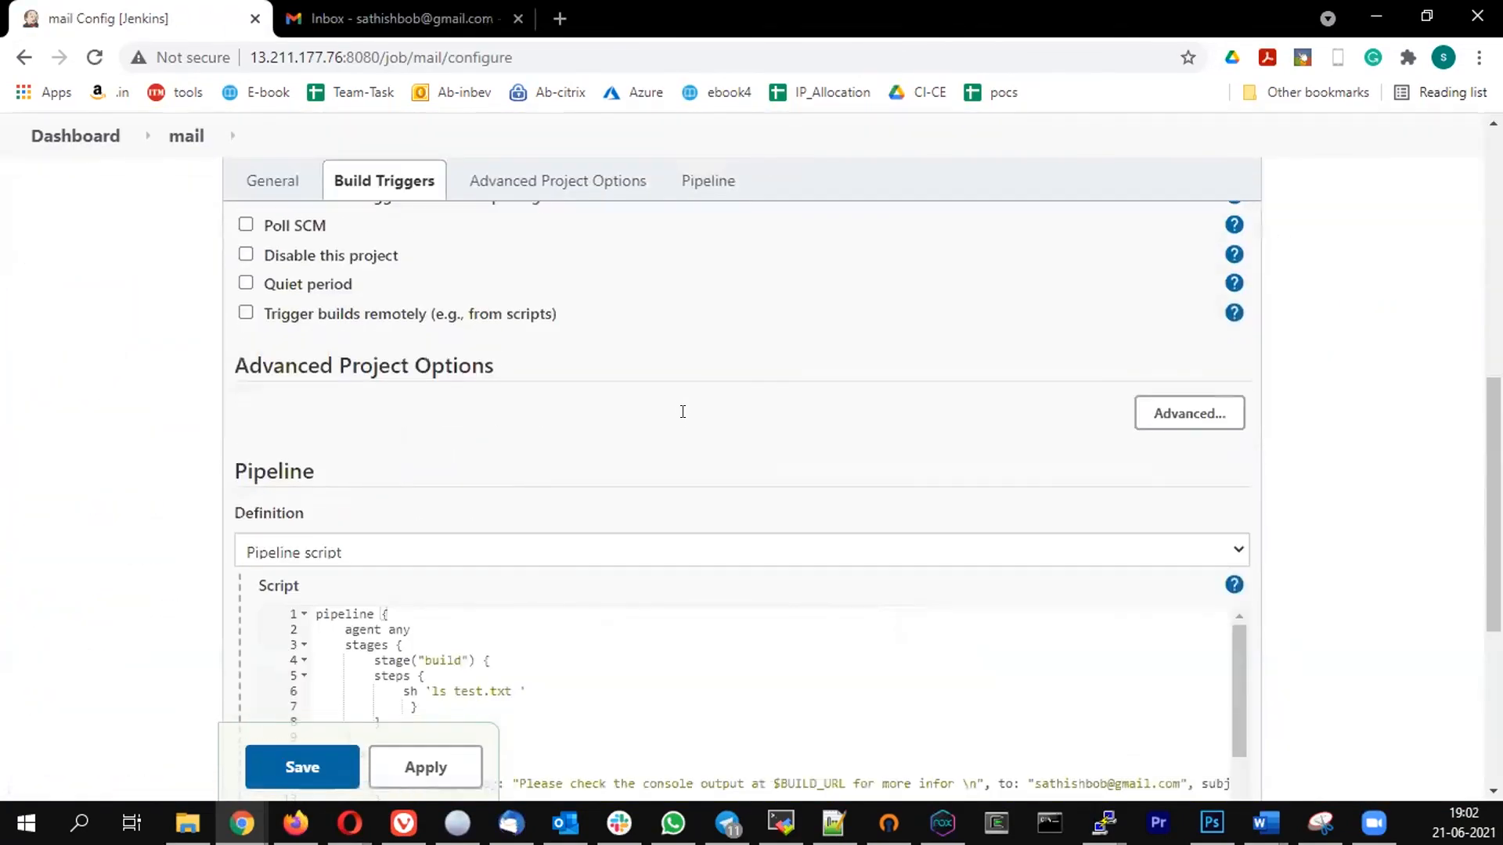
scroll(683, 411, "down", 5)
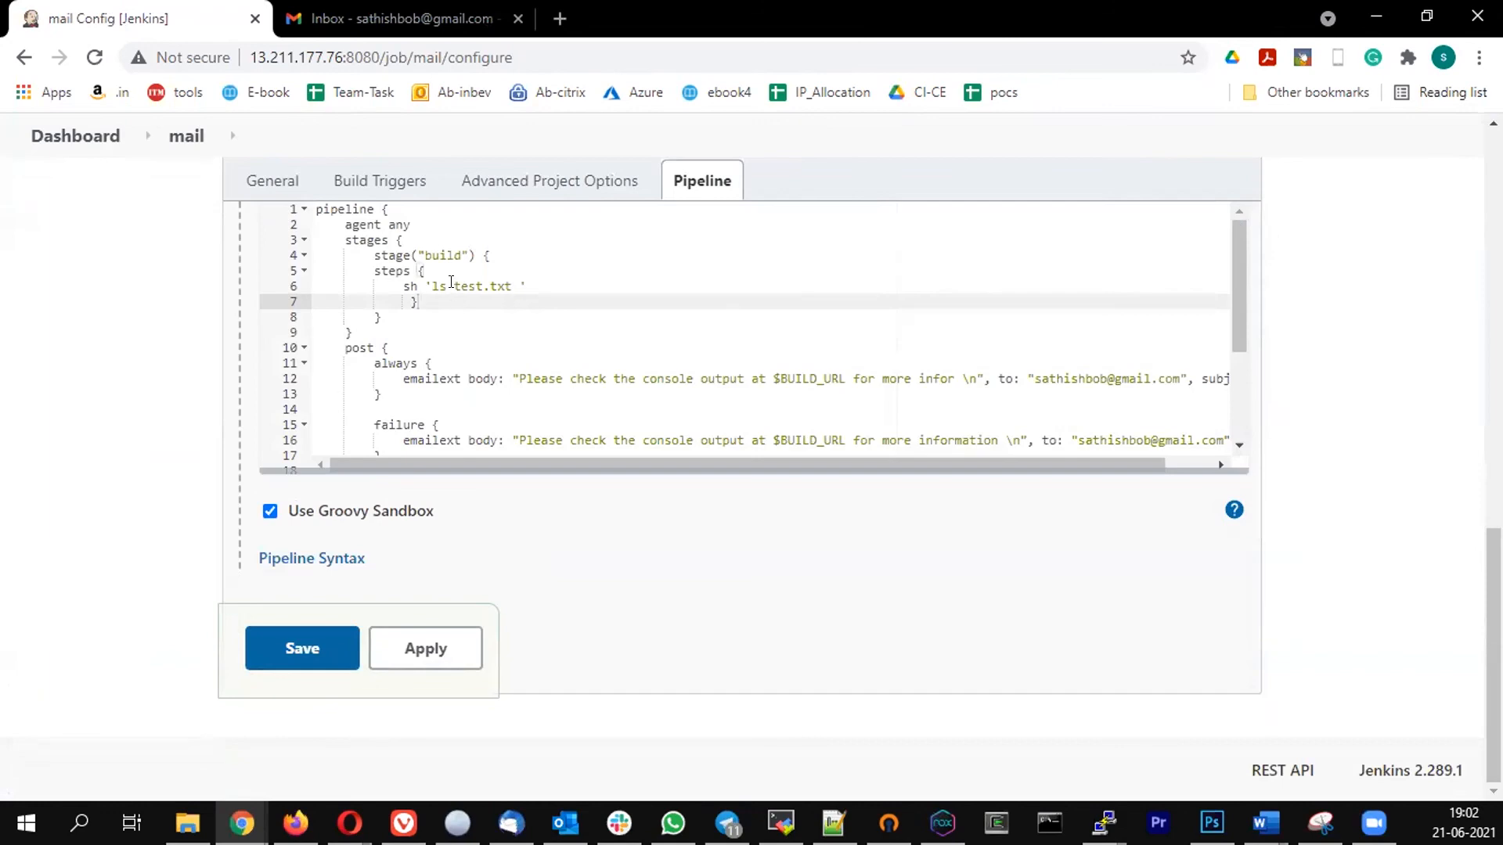
left_click(452, 285)
key("Delete")
key("Delete")
key("Delete")
key("Delete")
key("Delete")
key("Delete")
key("Delete")
key("Delete")
key("Delete")
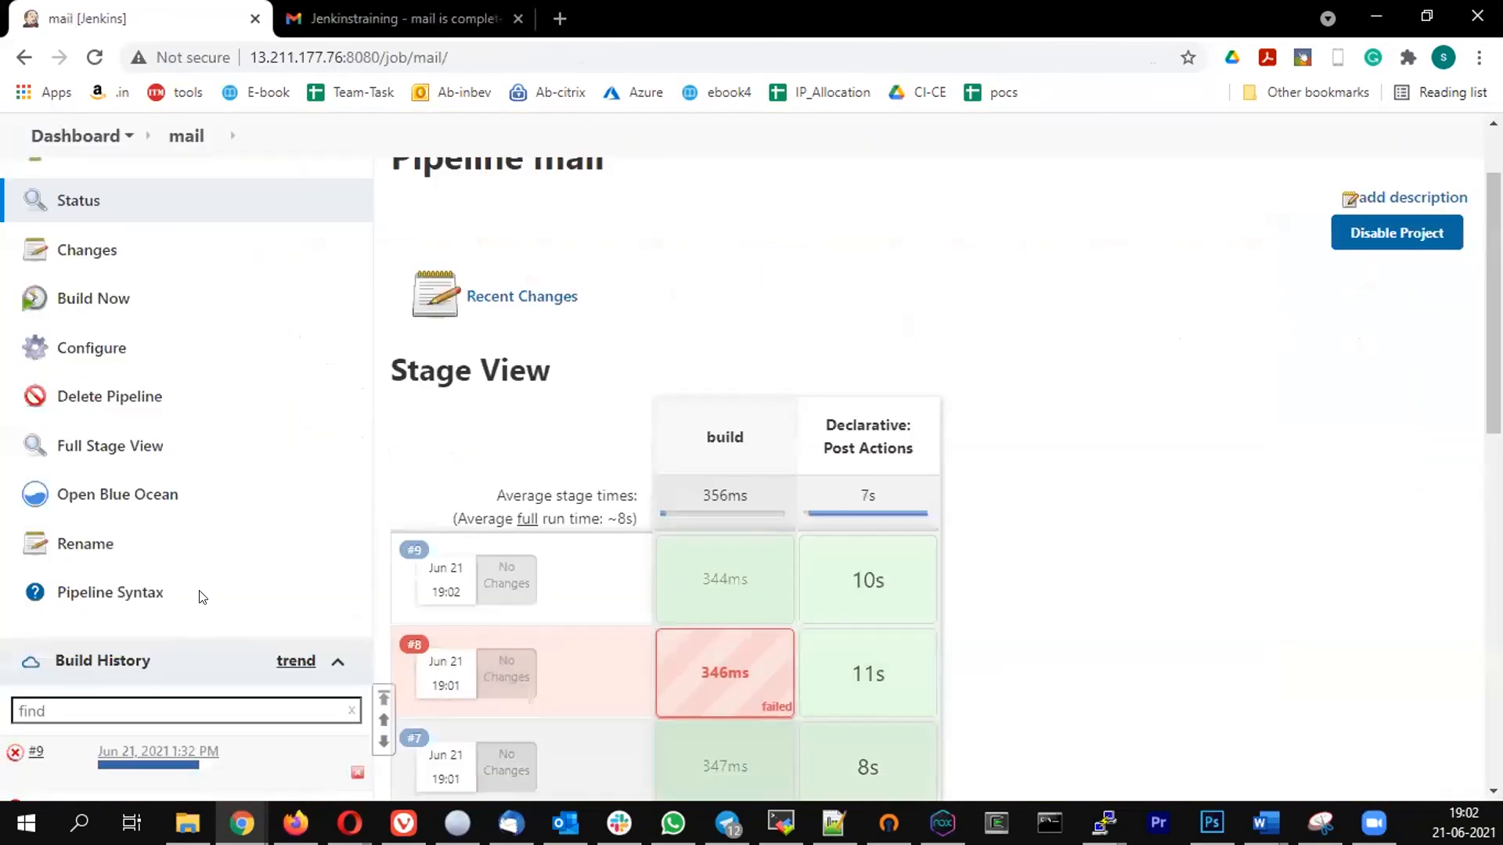
- Switch to Gmail, then read and delete the build 9 notification emails, including the success and changed ones
left_click(370, 17)
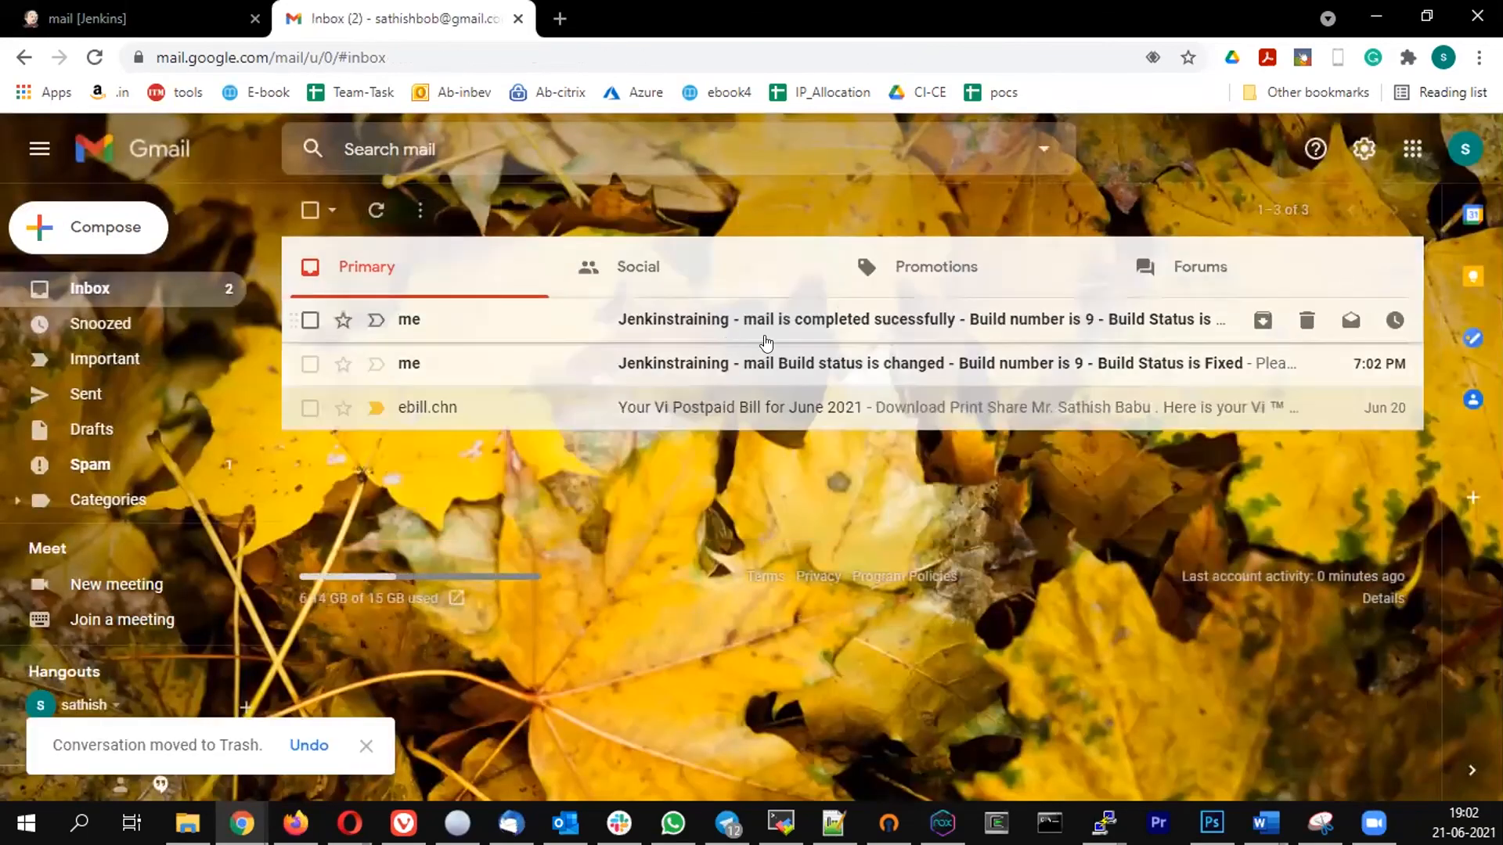
left_click(843, 316)
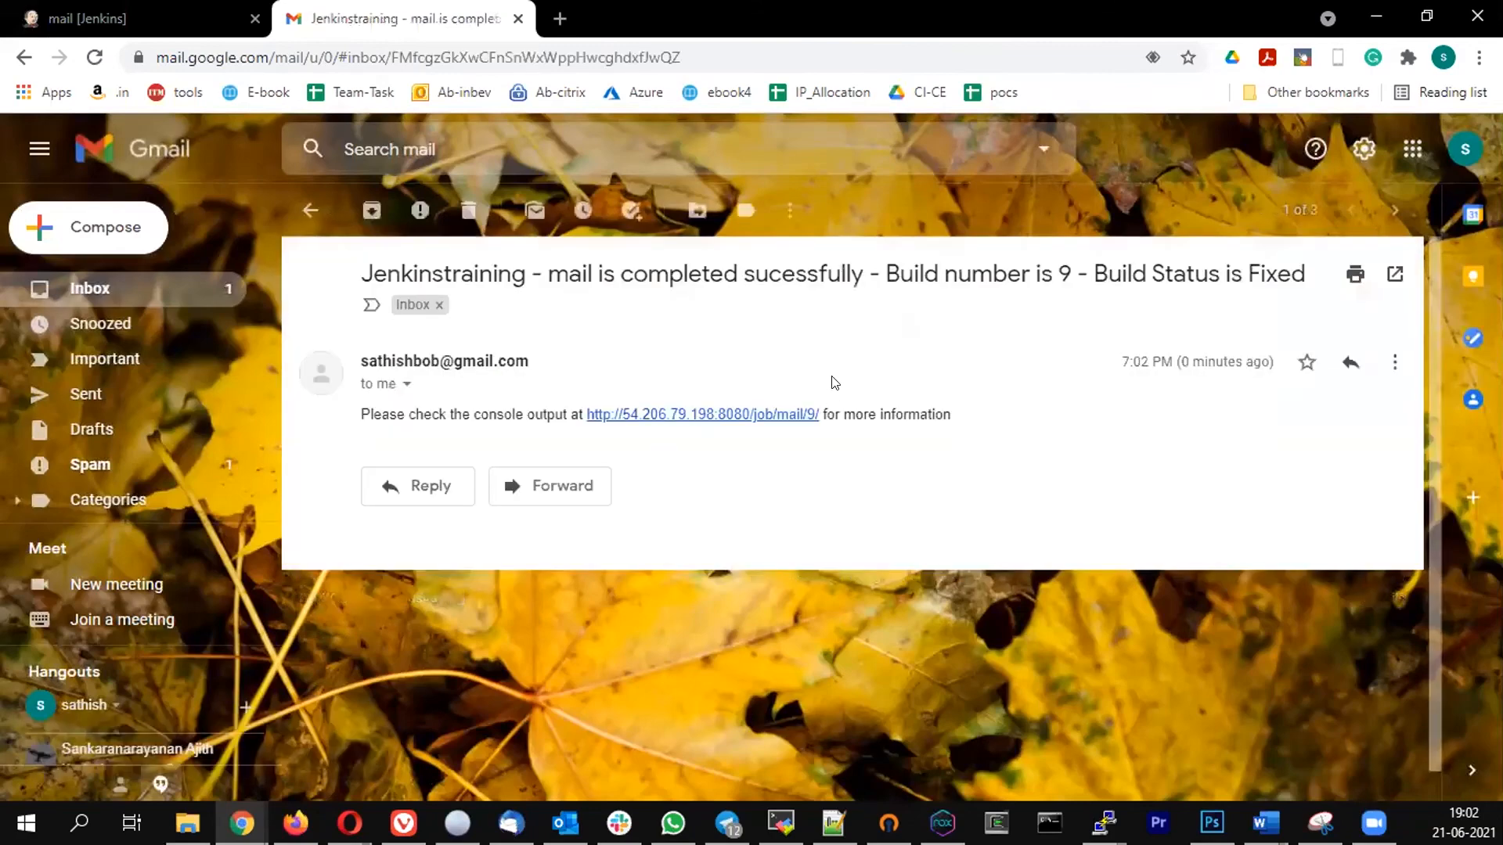
left_click_drag(769, 274, 900, 274)
left_click(831, 343)
left_click(468, 210)
left_click(850, 322)
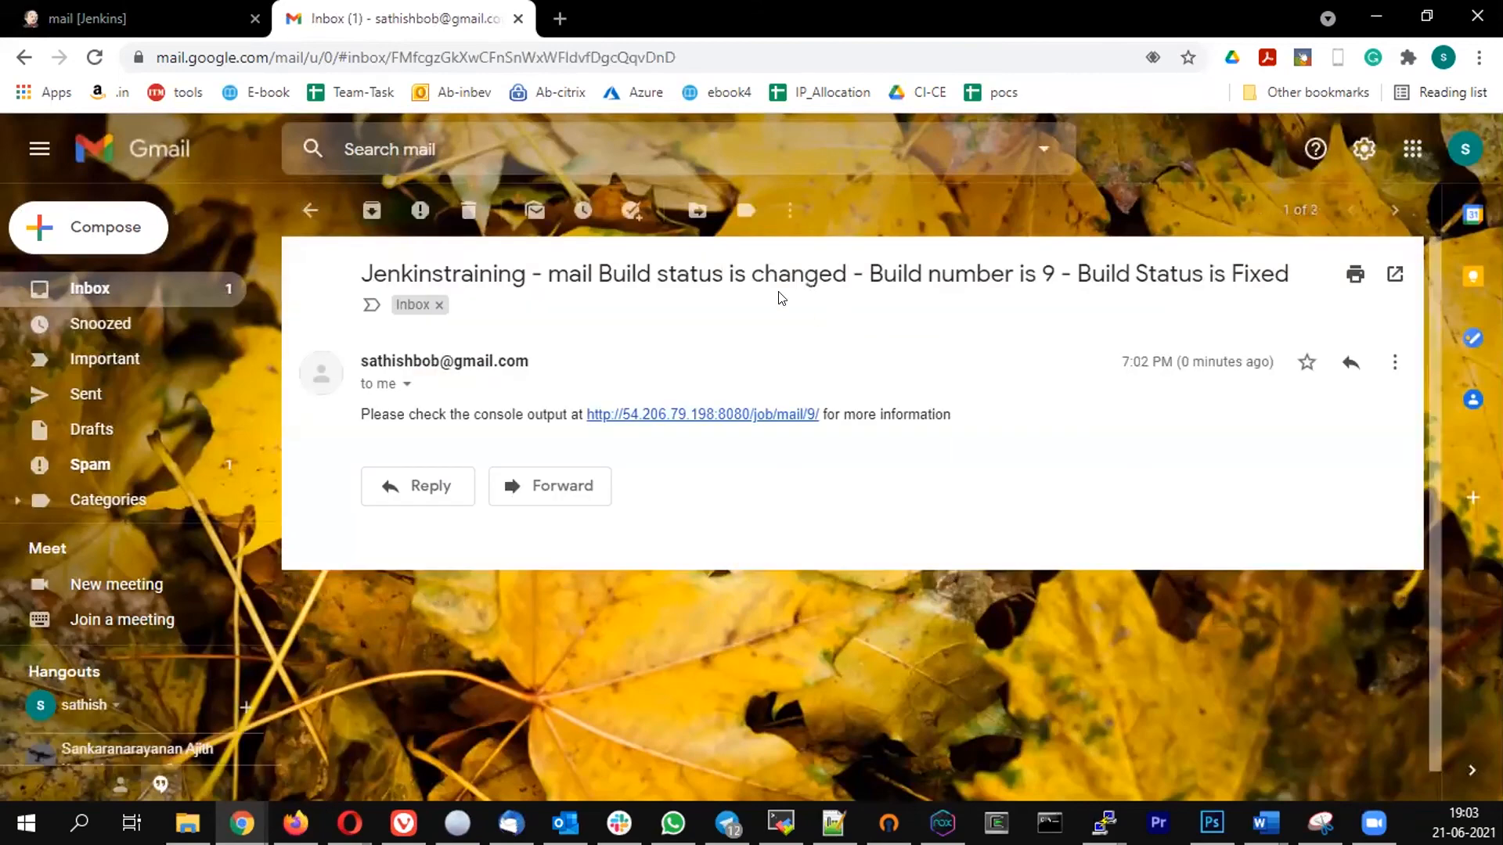
left_click(468, 210)
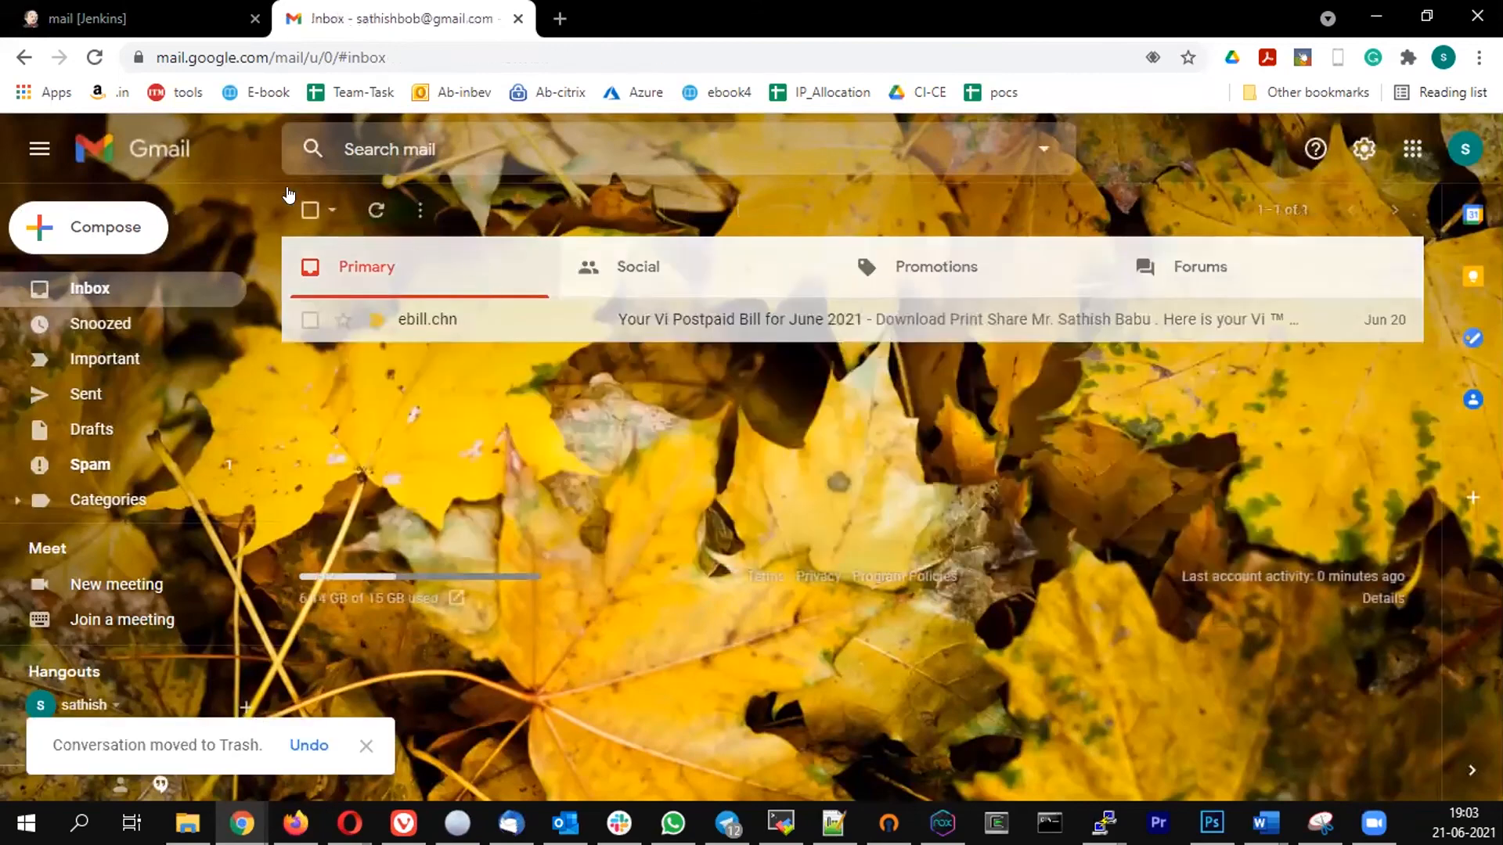
- Return to Jenkins and run the mail pipeline again with its script as it is
left_click(153, 19)
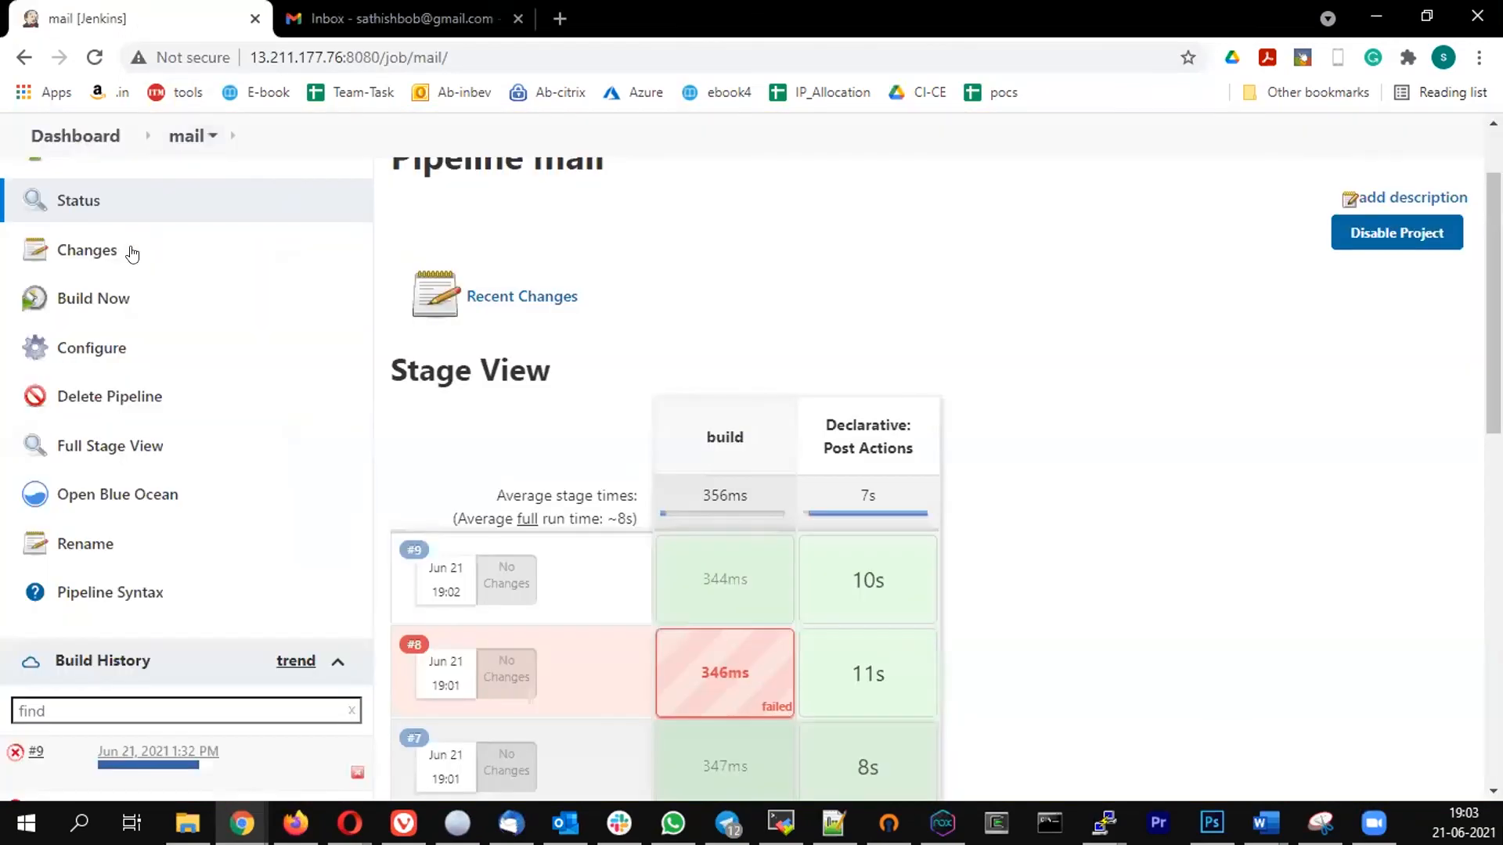
left_click(78, 298)
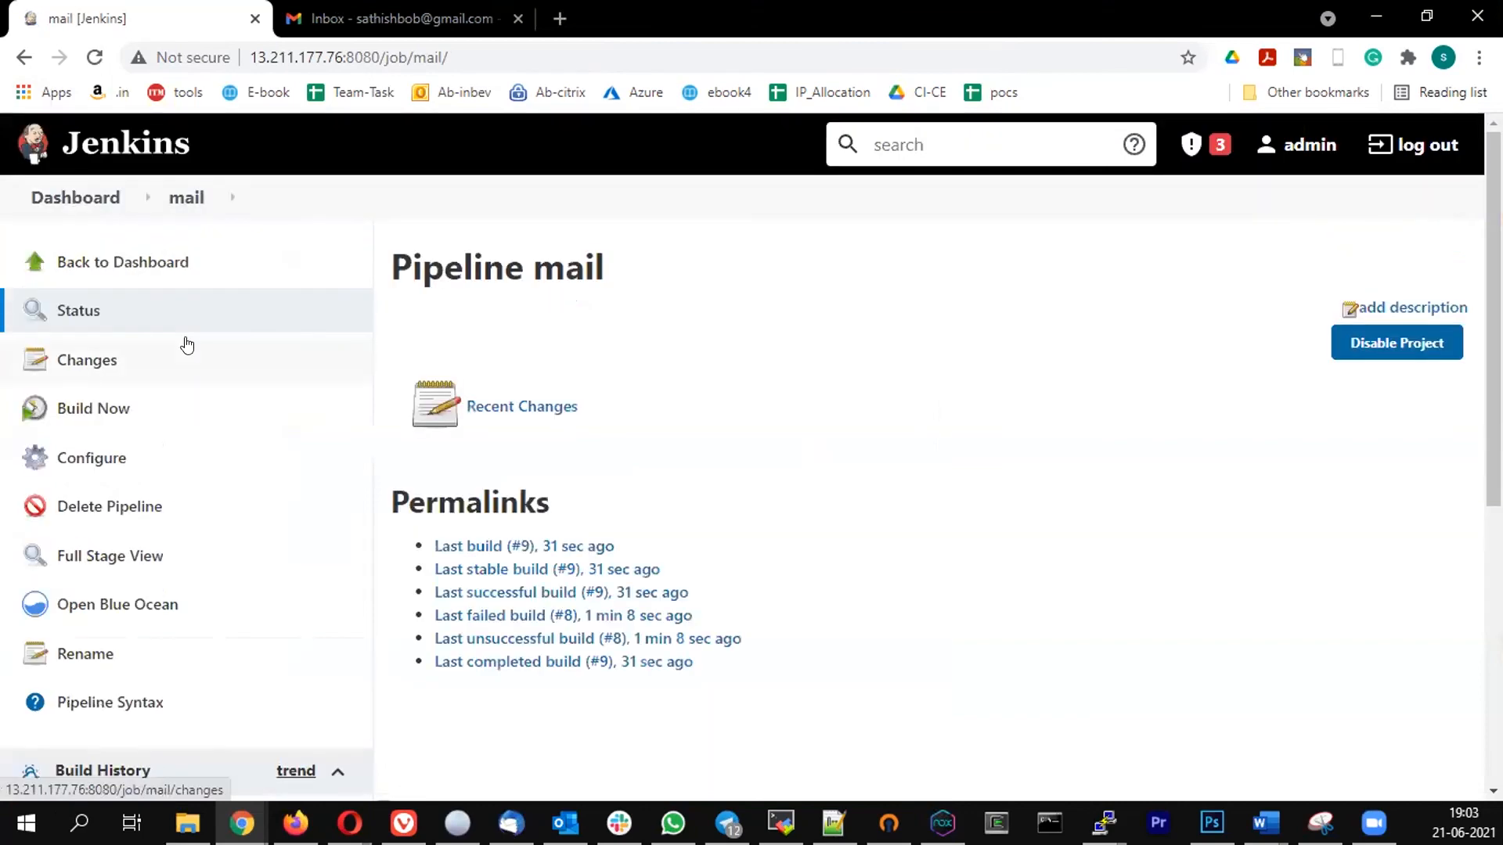
scroll(196, 378, "down", 2)
scroll(197, 377, "up", 2)
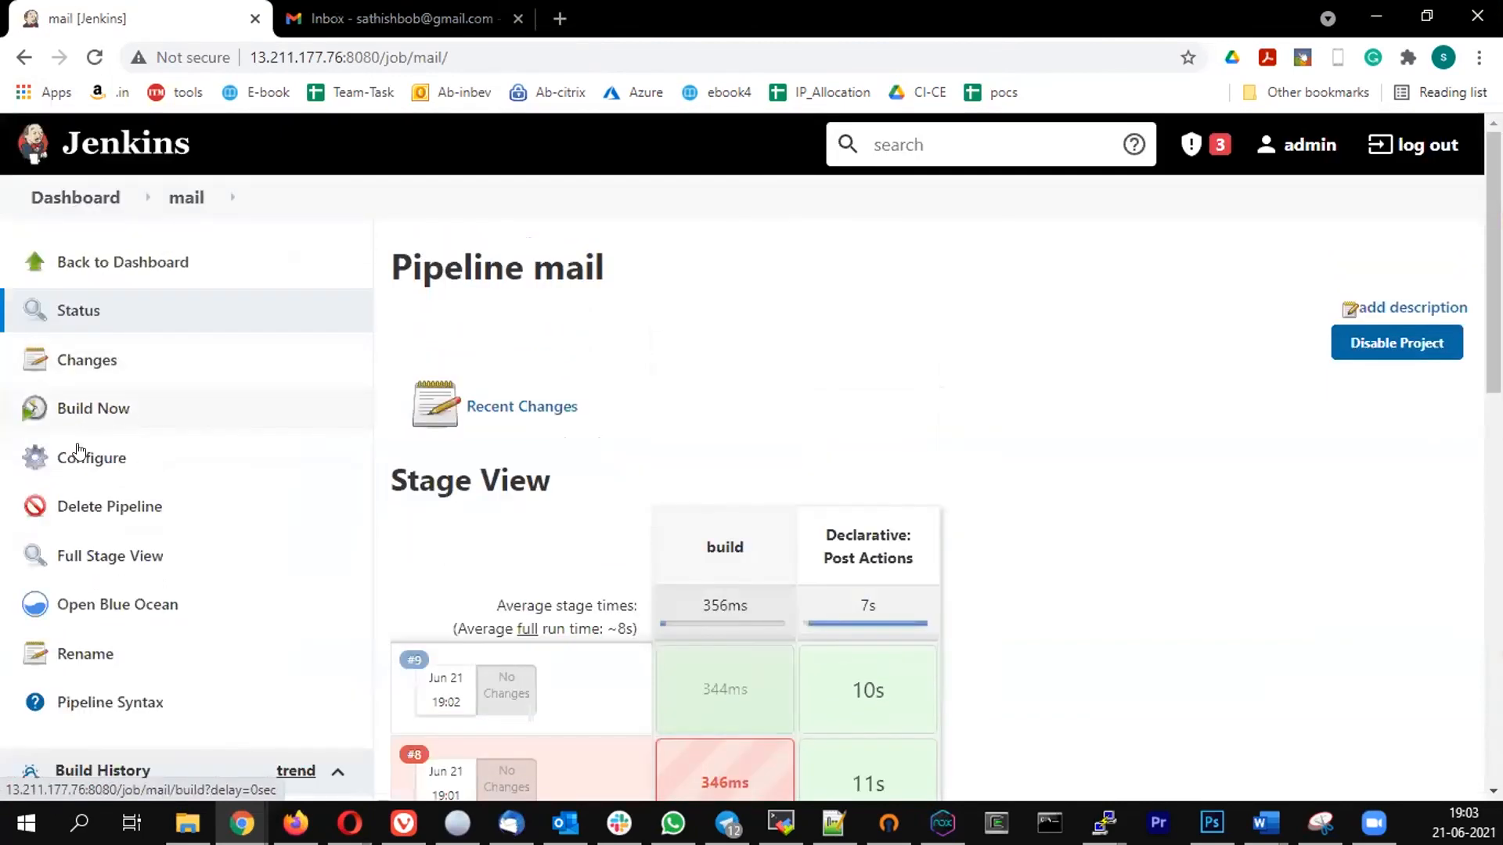
left_click(71, 408)
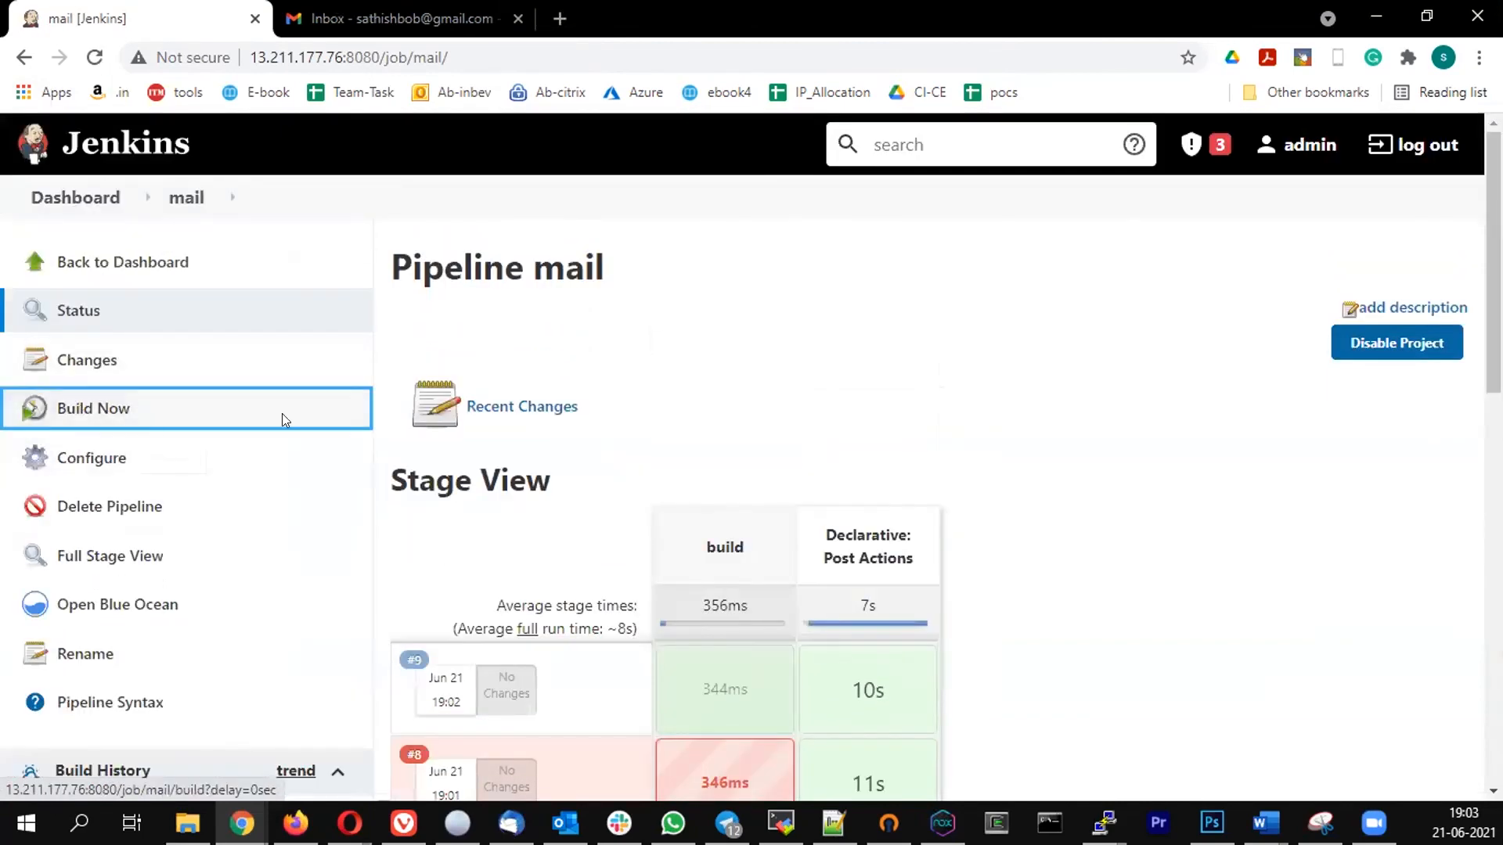
- Switch to Gmail, refresh the inbox as needed, and open and delete the build 10 completed and success emails
left_click(392, 18)
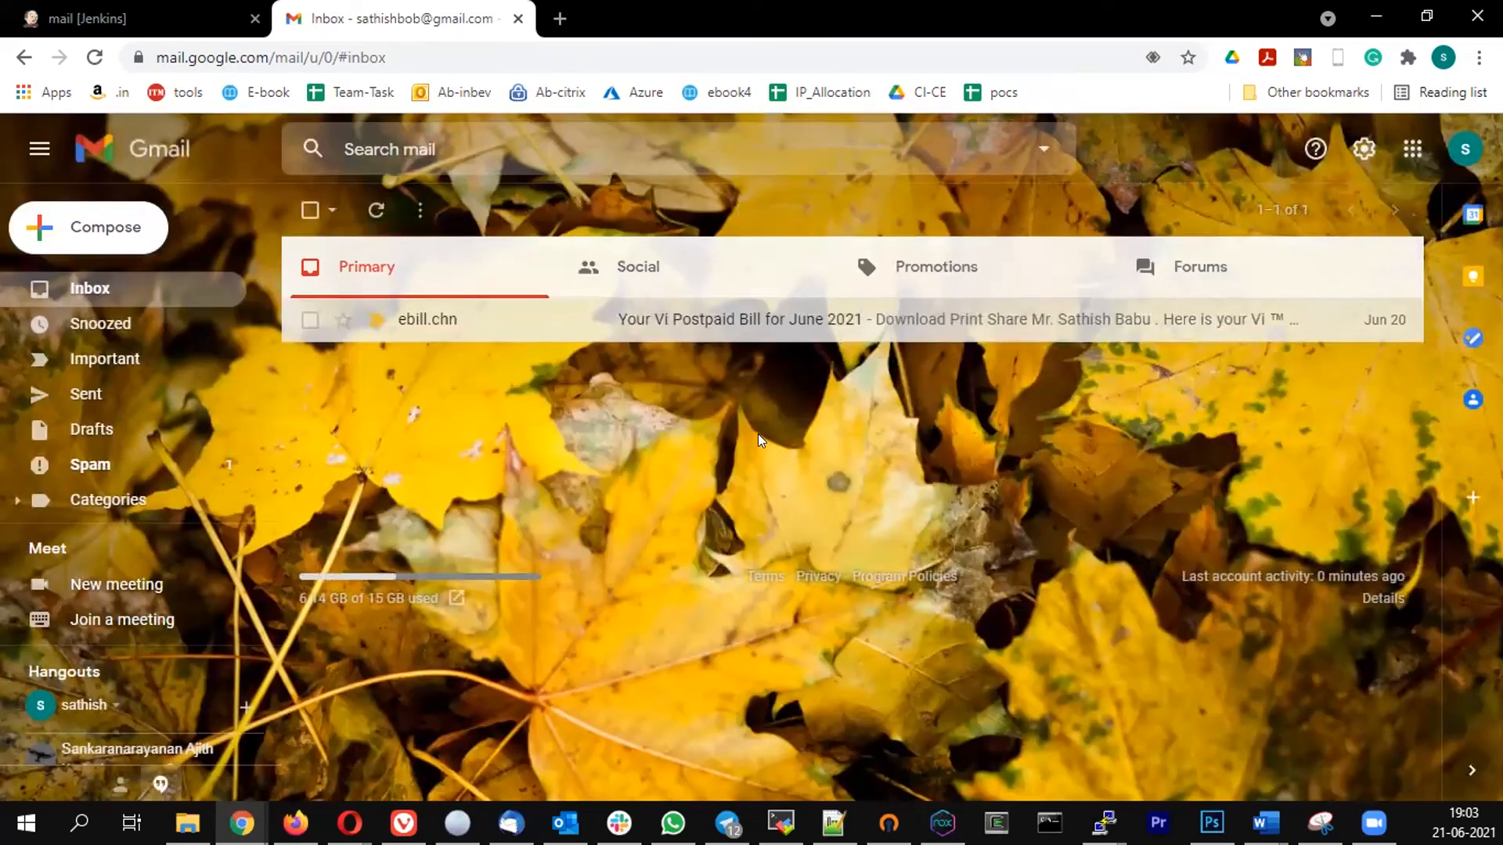
left_click(802, 322)
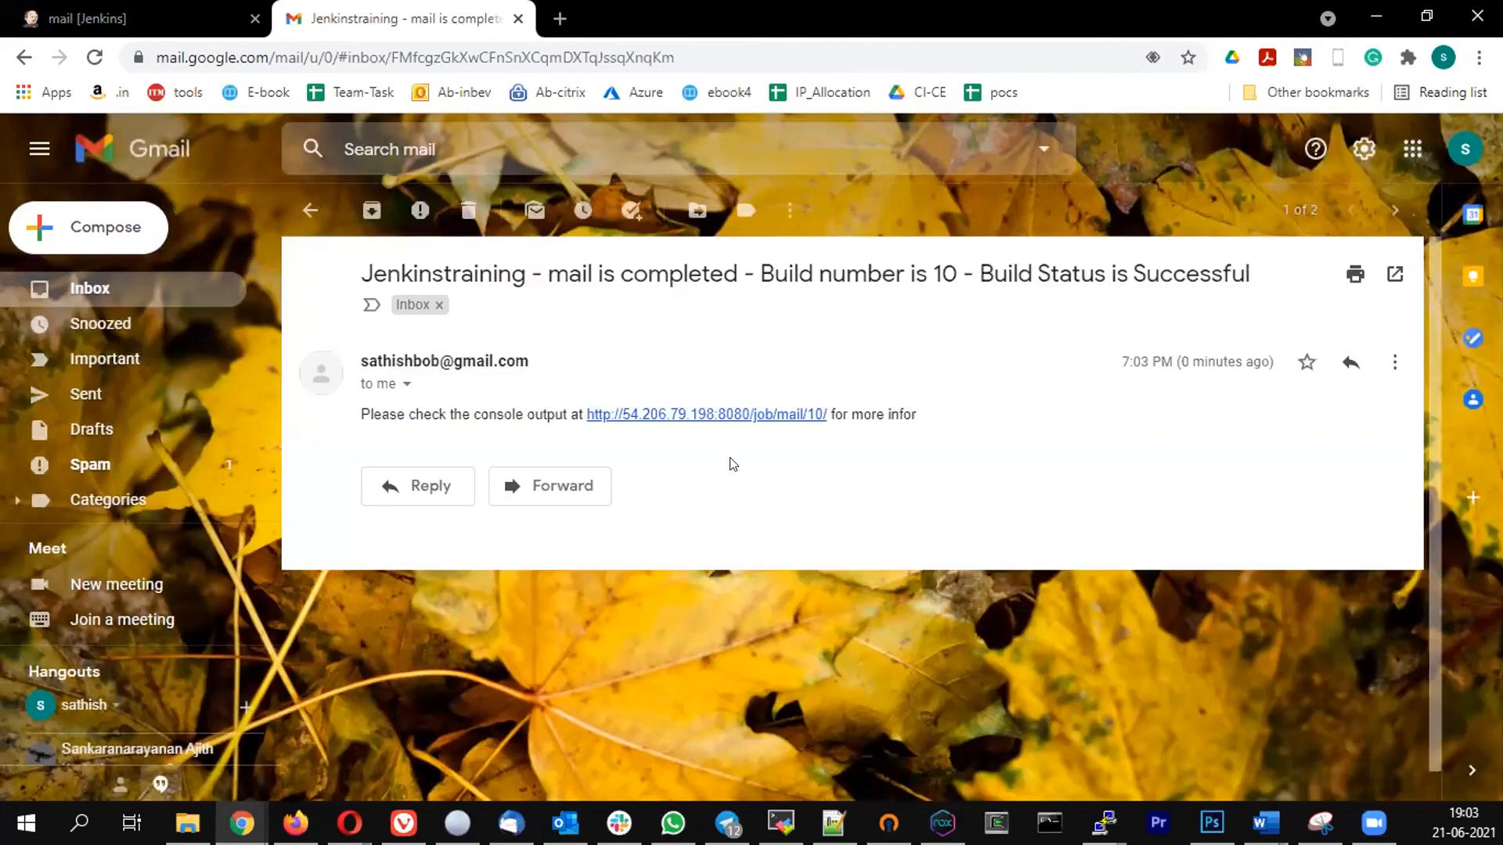
left_click(469, 210)
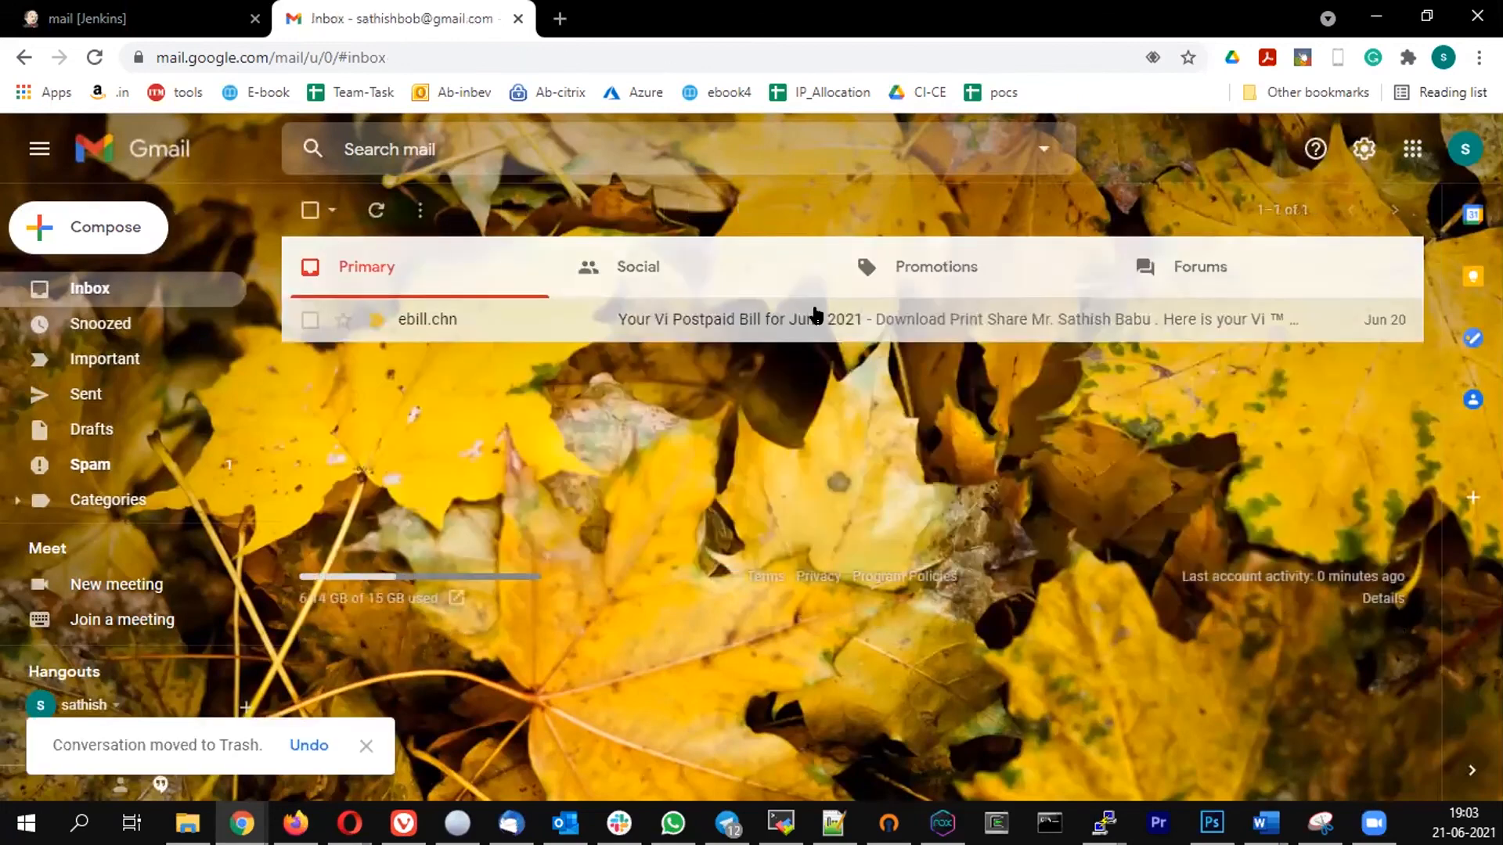
left_click(376, 210)
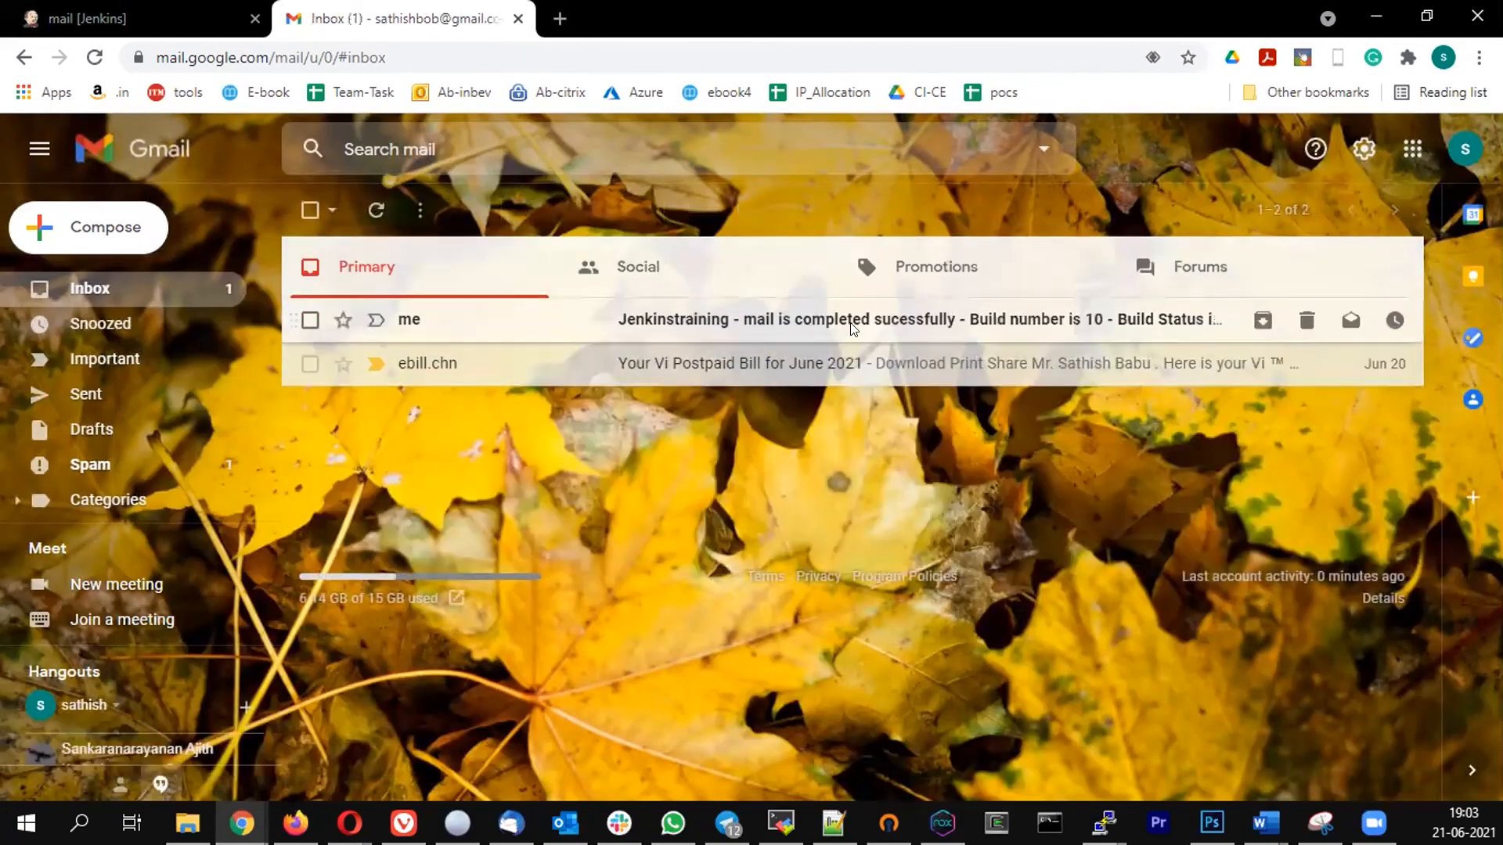
left_click(804, 327)
left_click(468, 210)
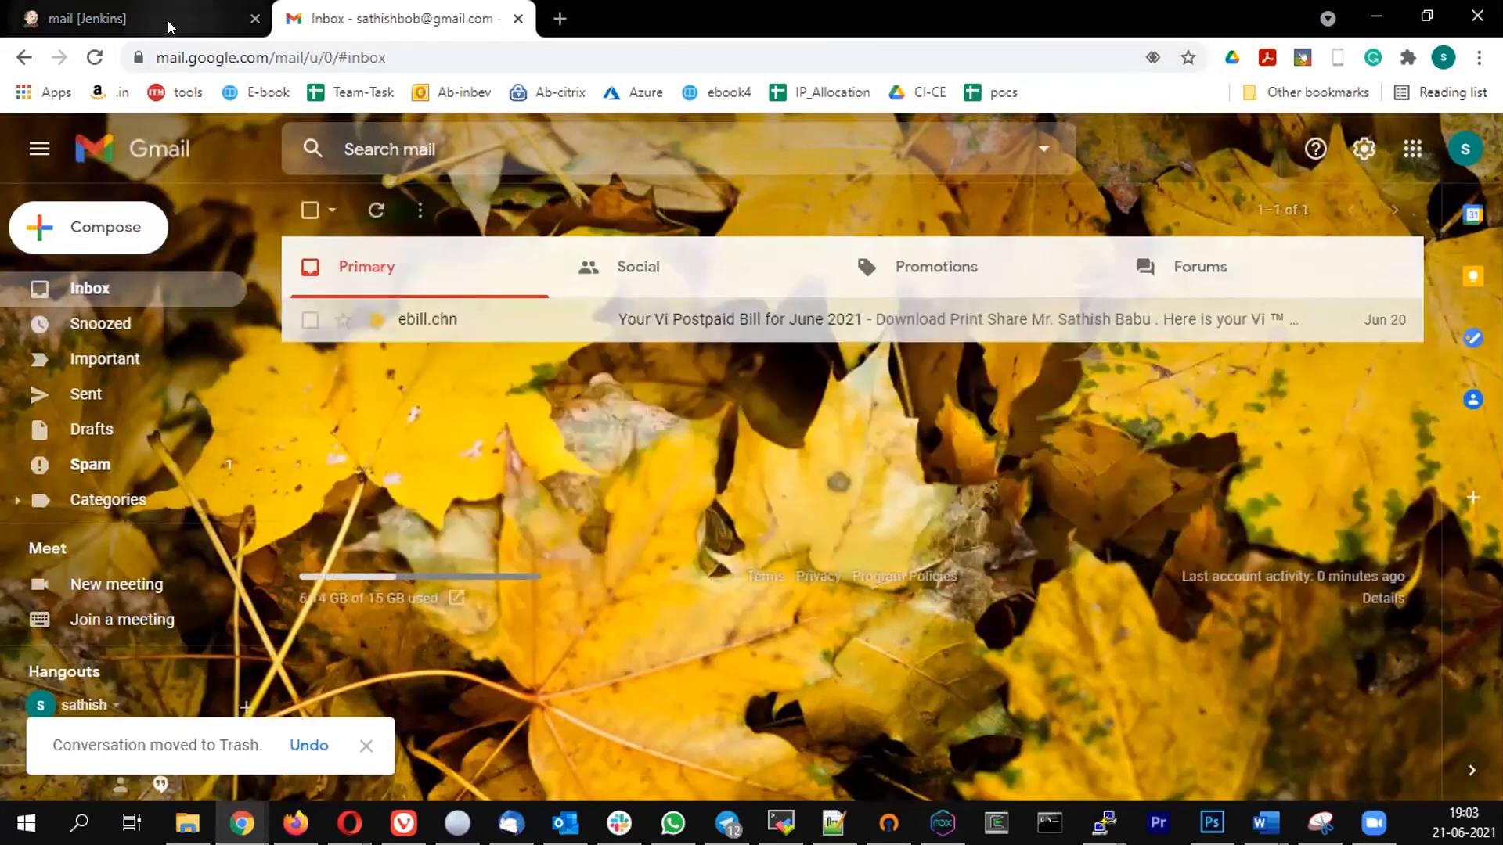
- Return to Jenkins and review the mail job's stage view and build history
left_click(167, 21)
scroll(448, 402, "down", 3)
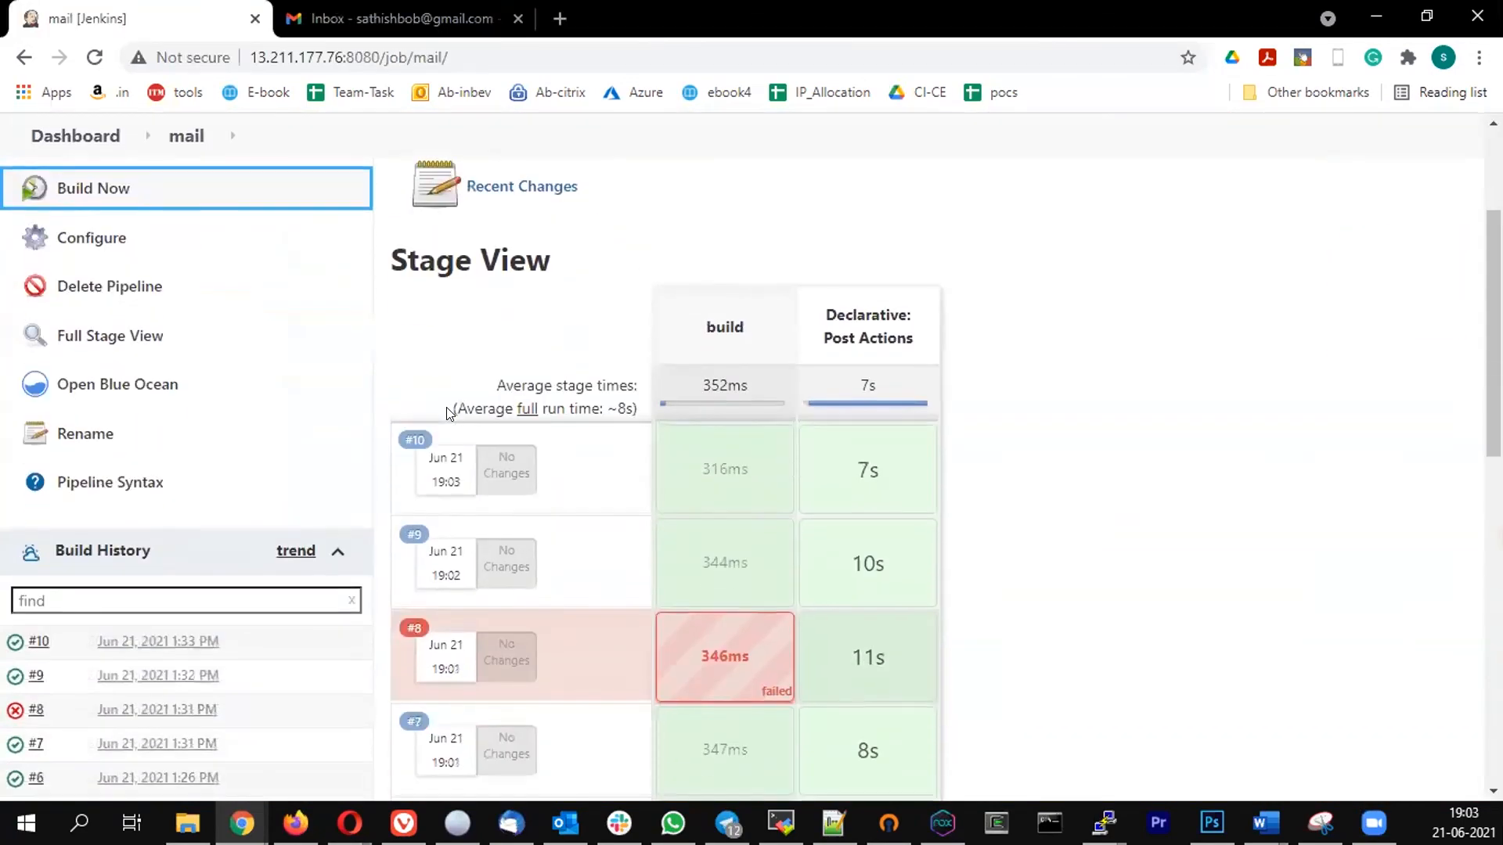